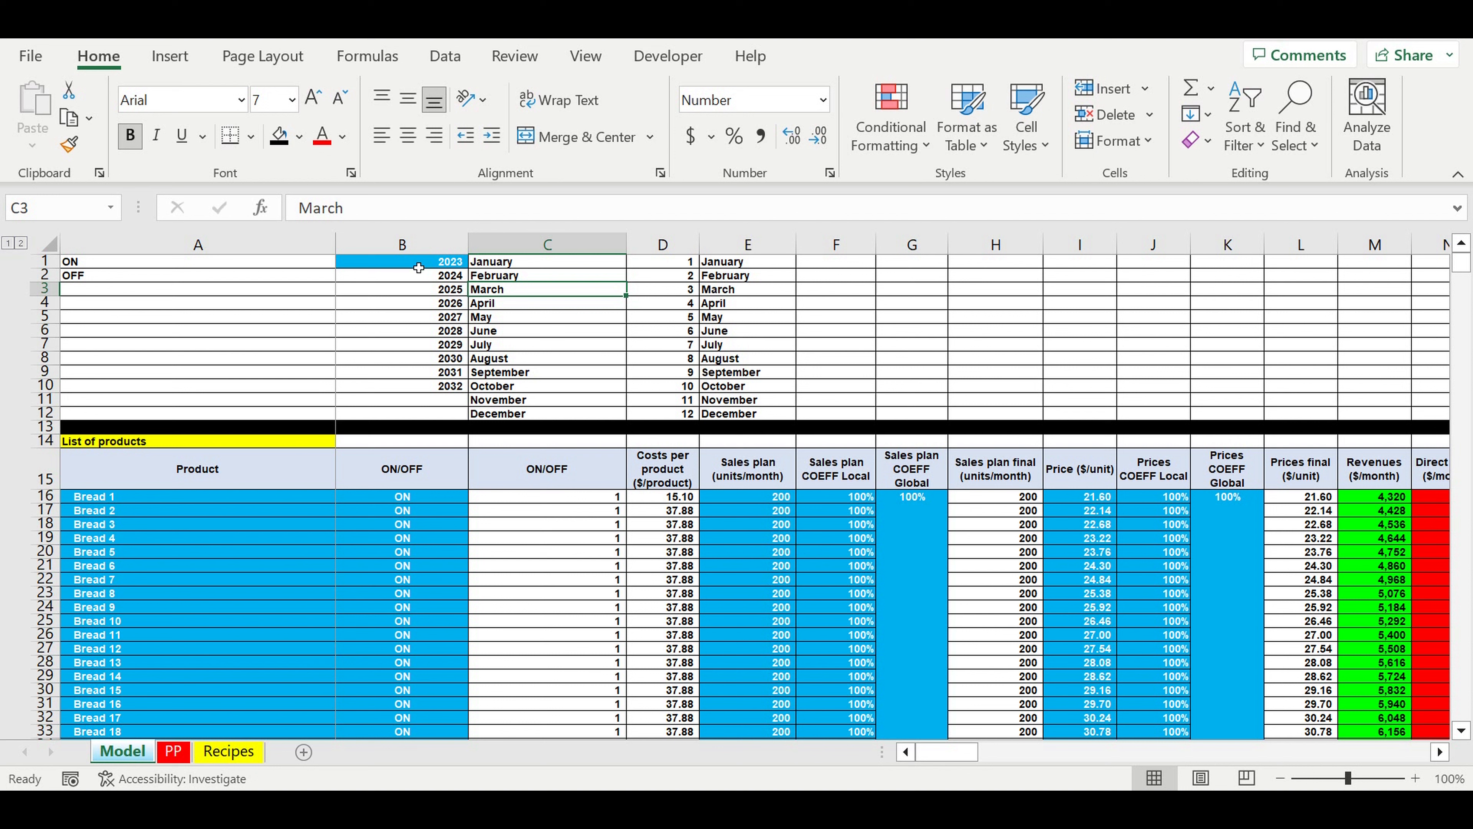
Step: Examine the blue input cells on the Model sheet: the start year, product names, ON/OFF switches, sales plan and price columns
click(419, 267)
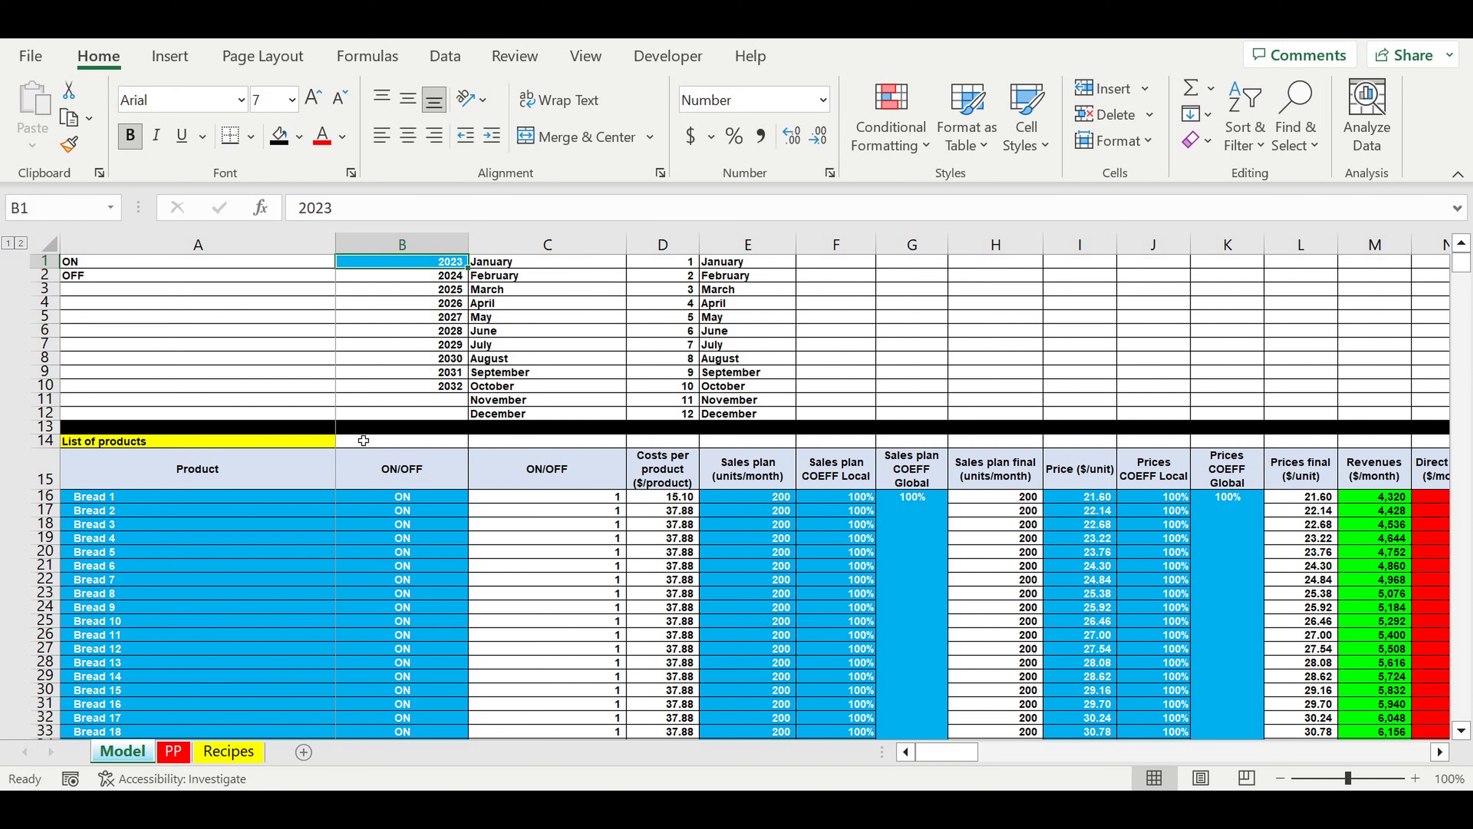
click(251, 495)
drag(251, 495, 439, 718)
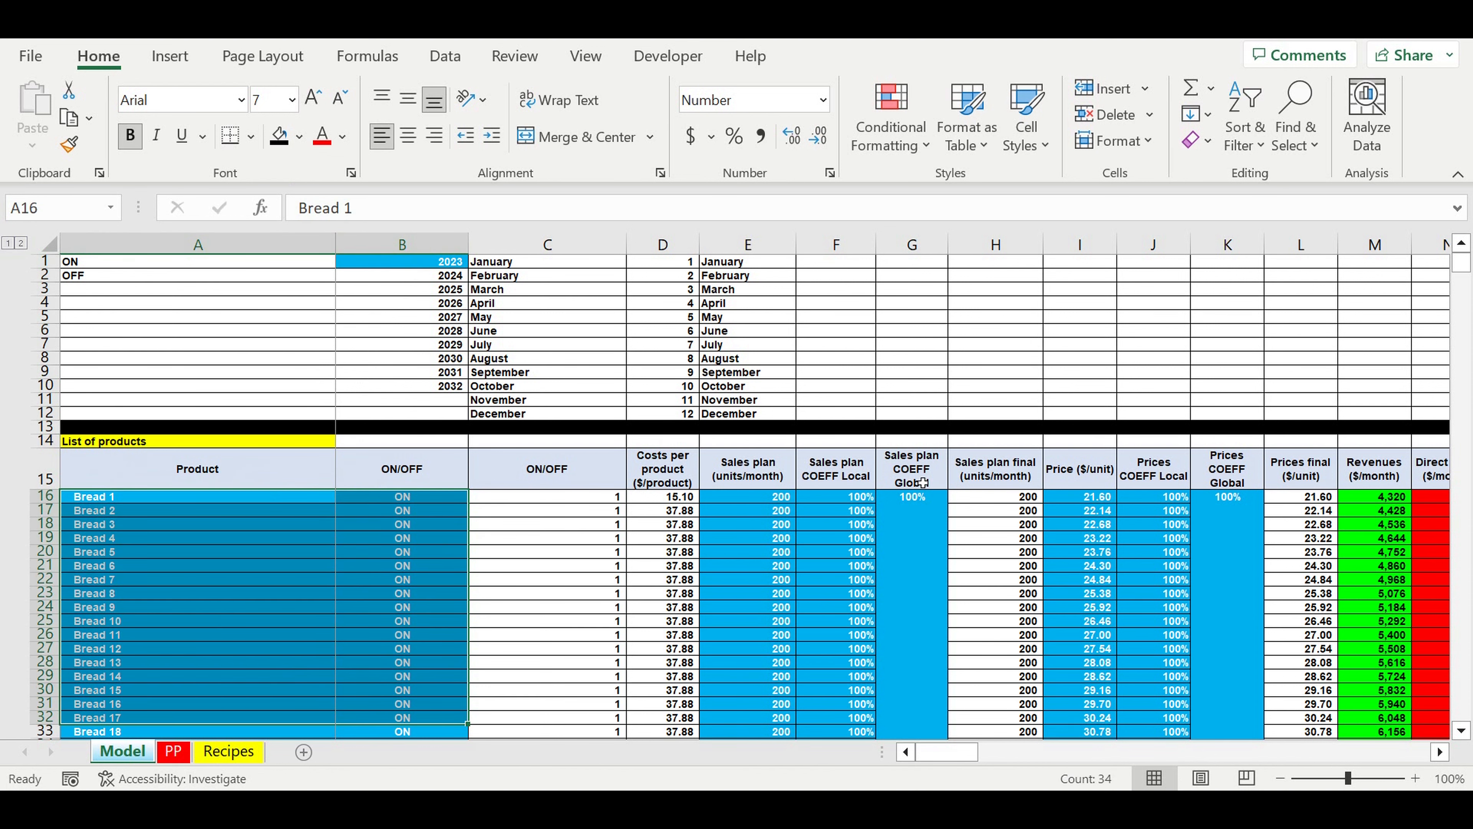
drag(757, 497, 908, 663)
drag(1102, 500, 1220, 653)
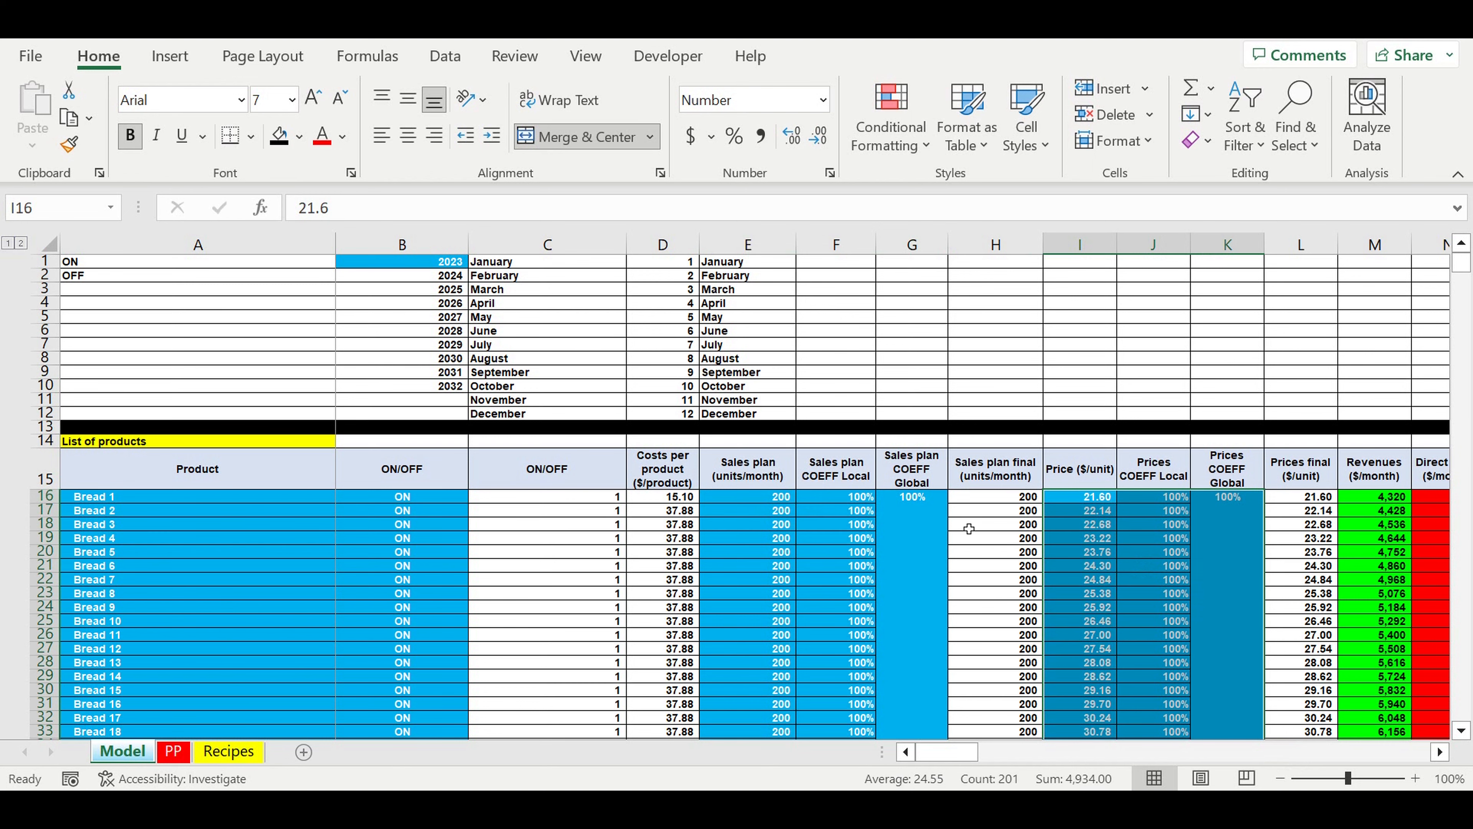
Step: Compare the blue input cells with the white formula cells in the List of products table, including the numeric ON/OFF and cost columns
scroll(969, 528, down, 4)
scroll(970, 528, up, 2)
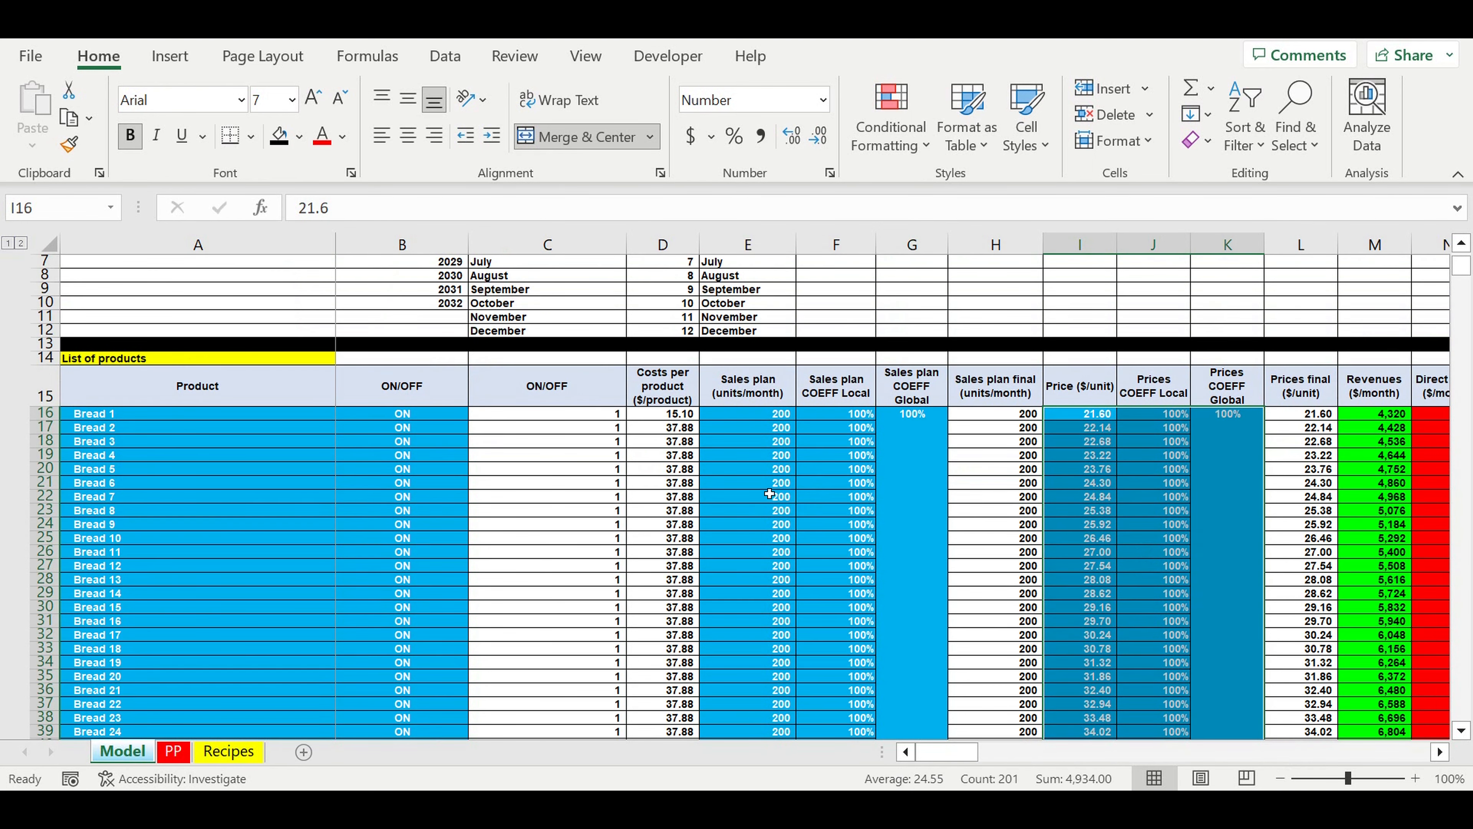
click(411, 483)
click(277, 500)
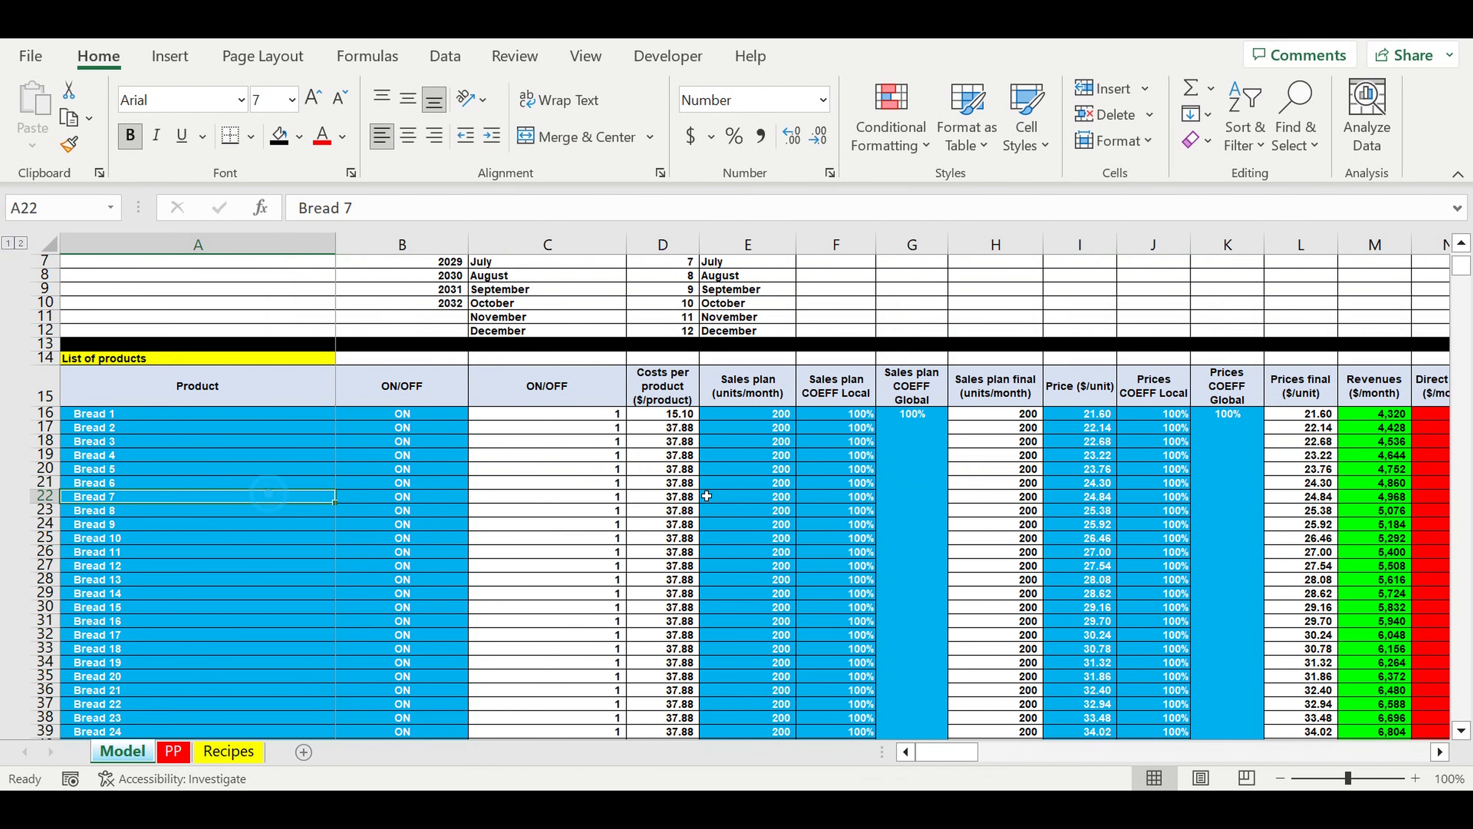
drag(766, 471, 925, 663)
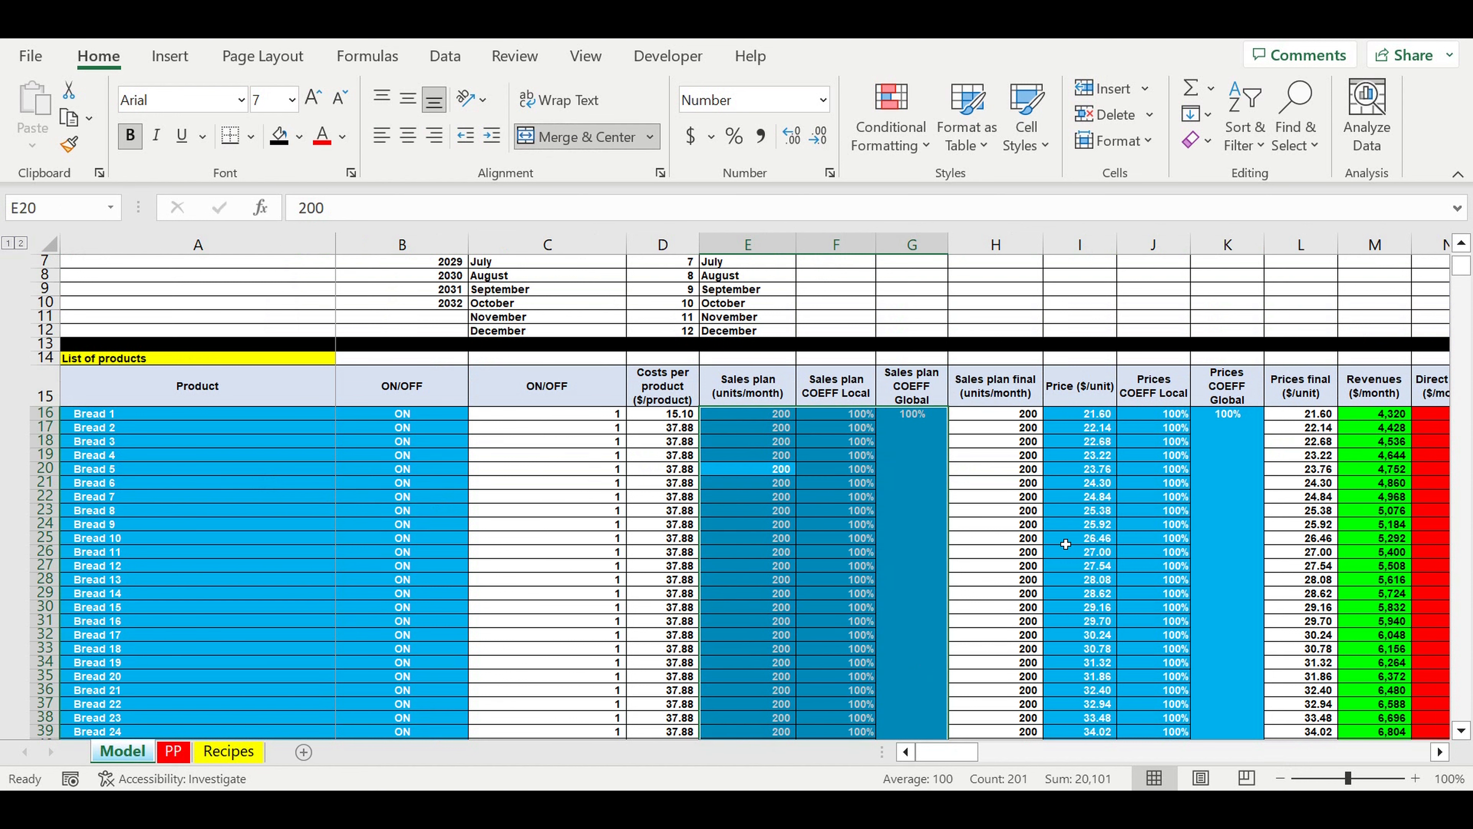
click(1008, 488)
click(587, 455)
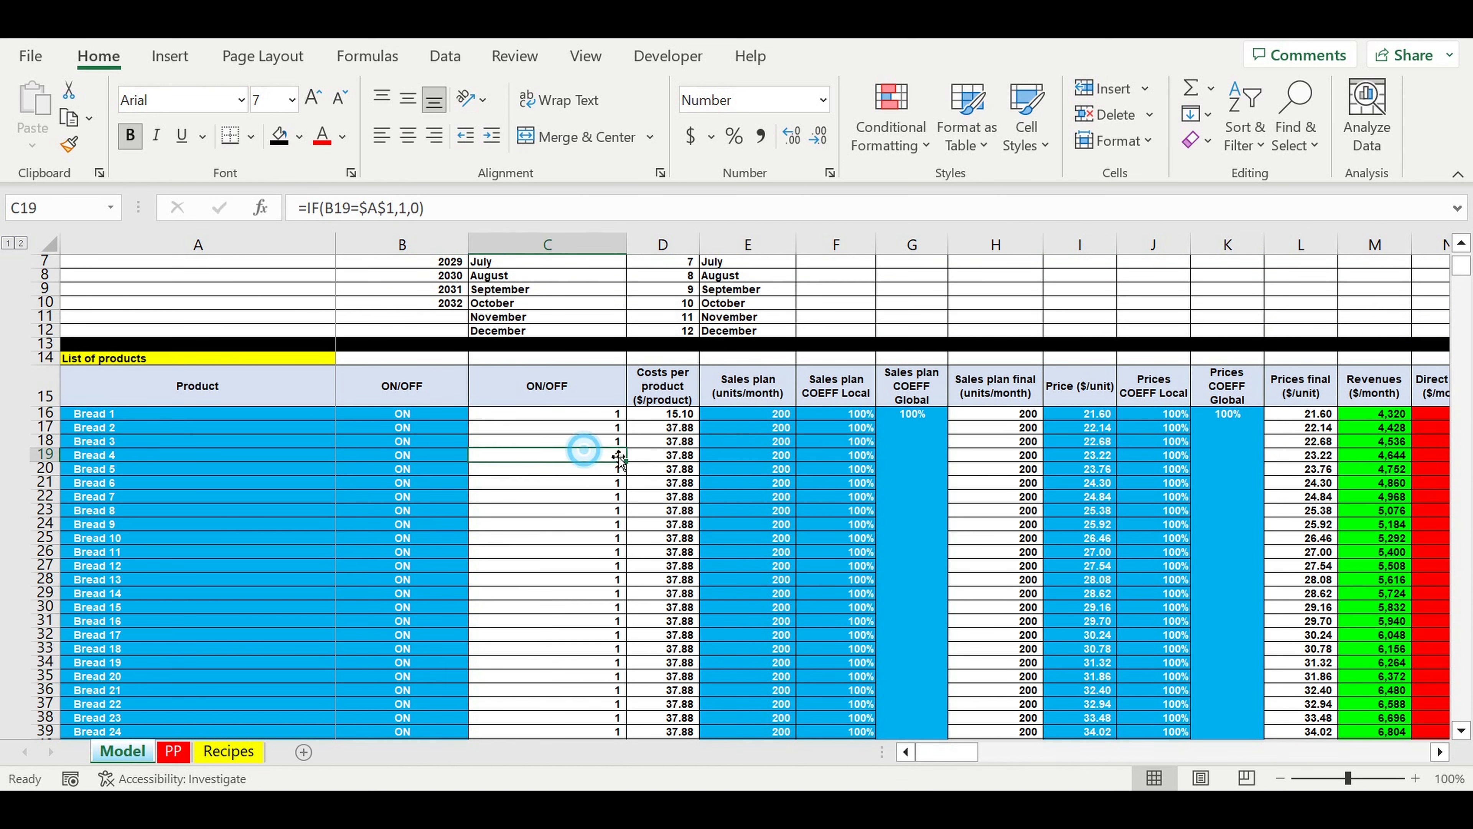
click(676, 454)
click(585, 511)
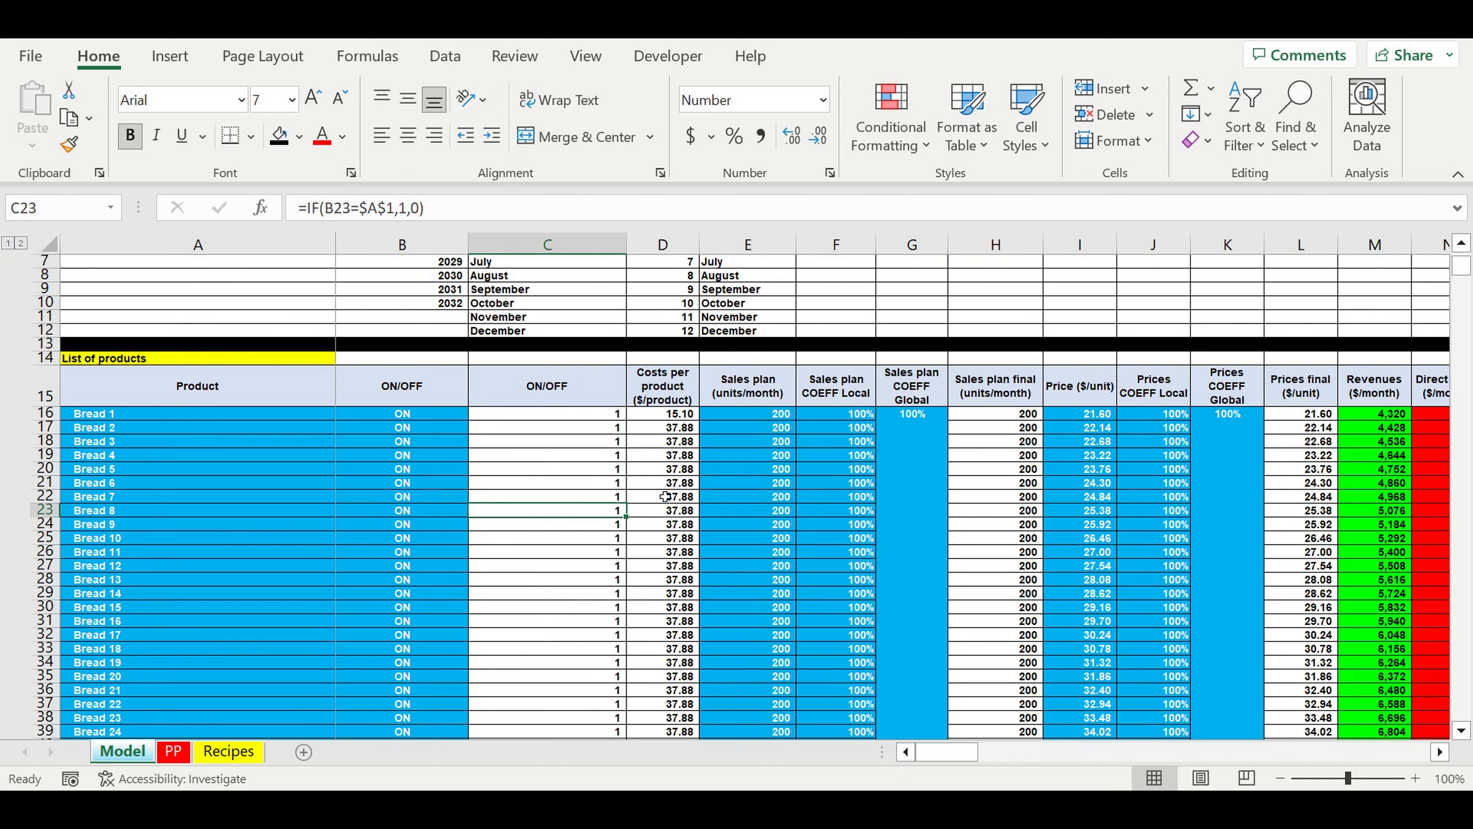
Step: Review the products' ON/OFF switches, monthly sales plan and unit prices together with their local and global coefficients
scroll(668, 499, down, 1)
drag(432, 414, 438, 704)
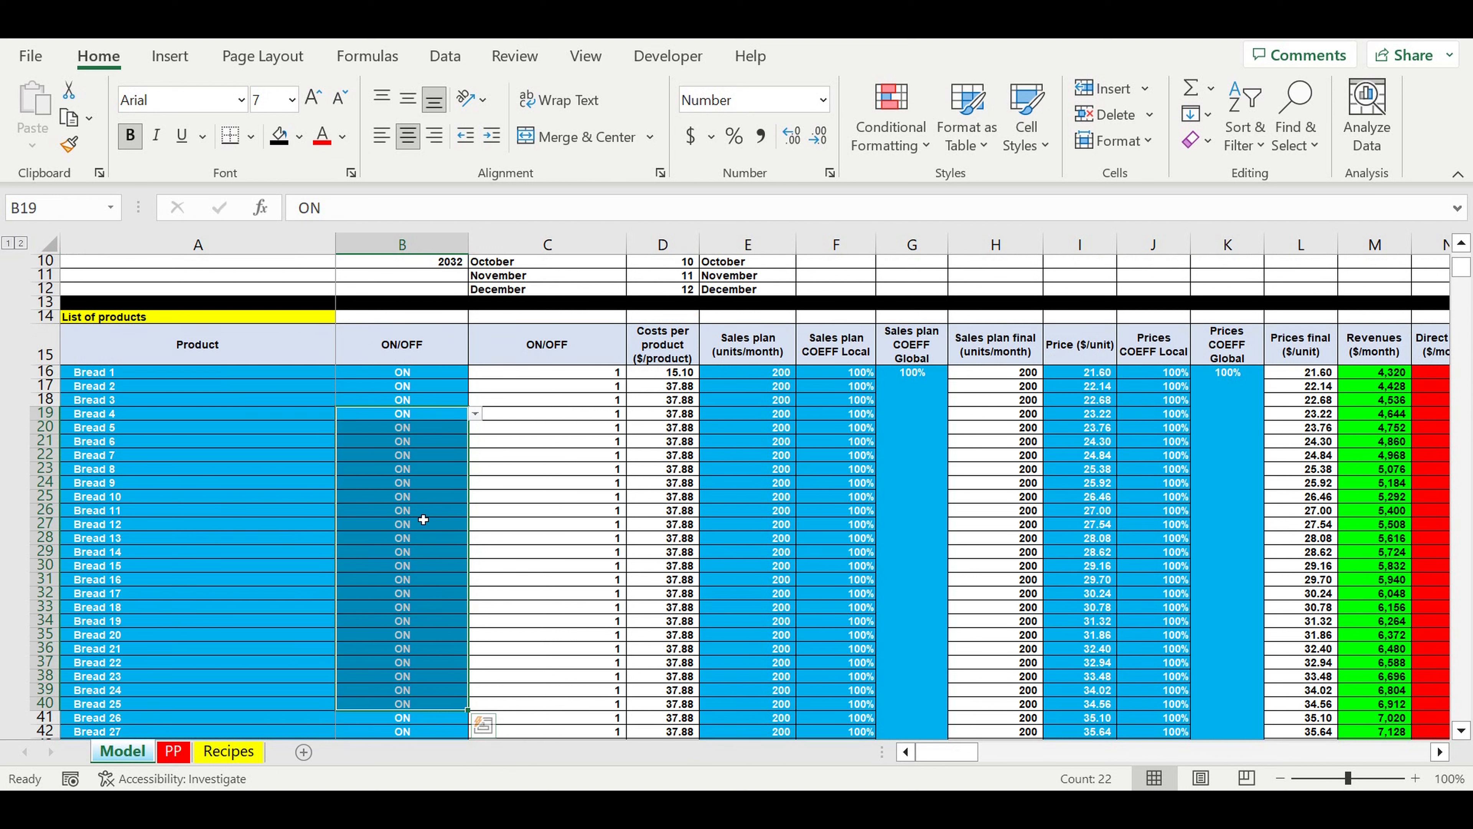
drag(748, 372, 751, 676)
drag(914, 444, 868, 513)
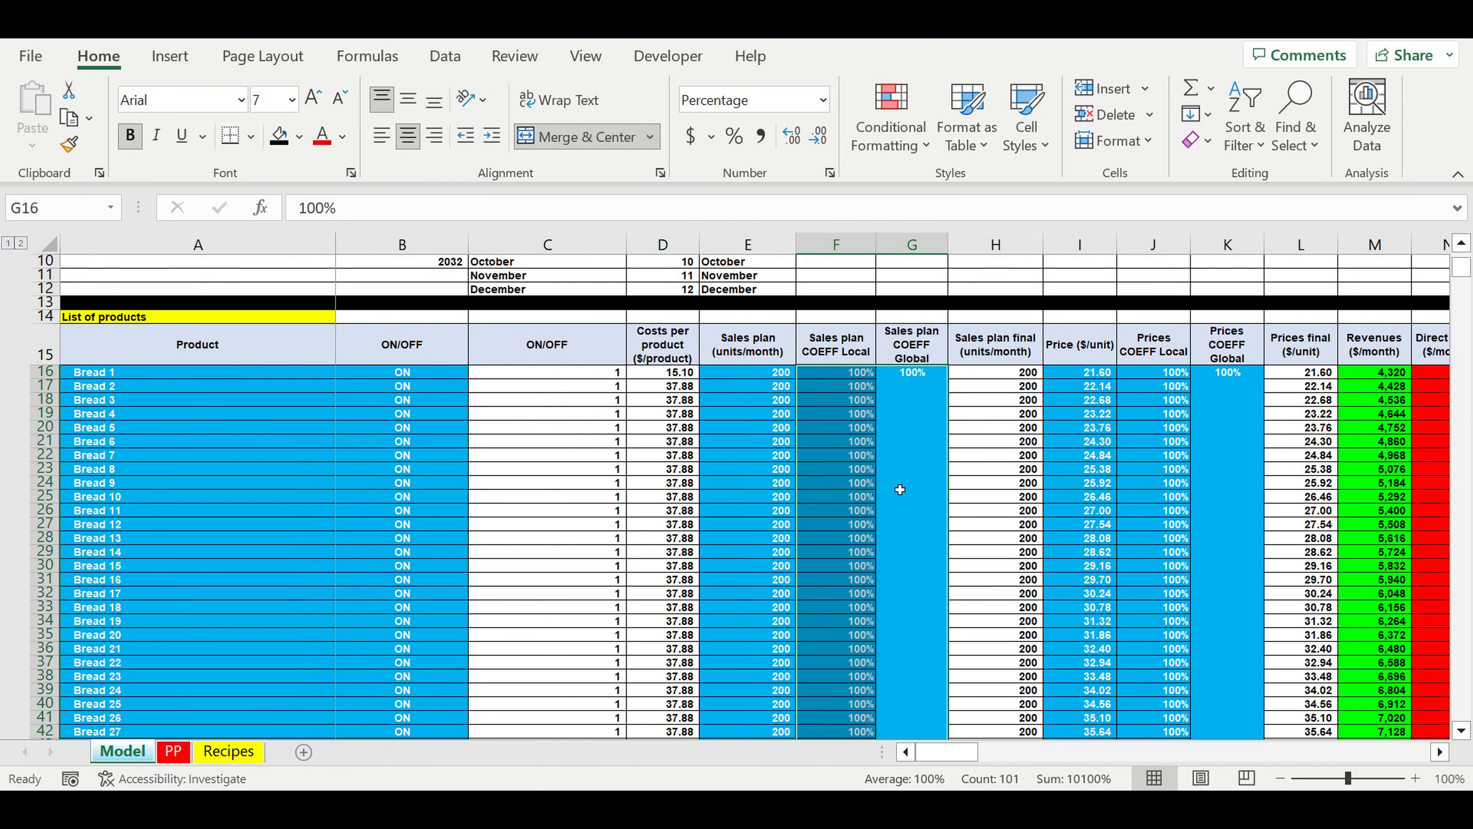
drag(1079, 386, 1111, 649)
drag(1219, 429, 1181, 442)
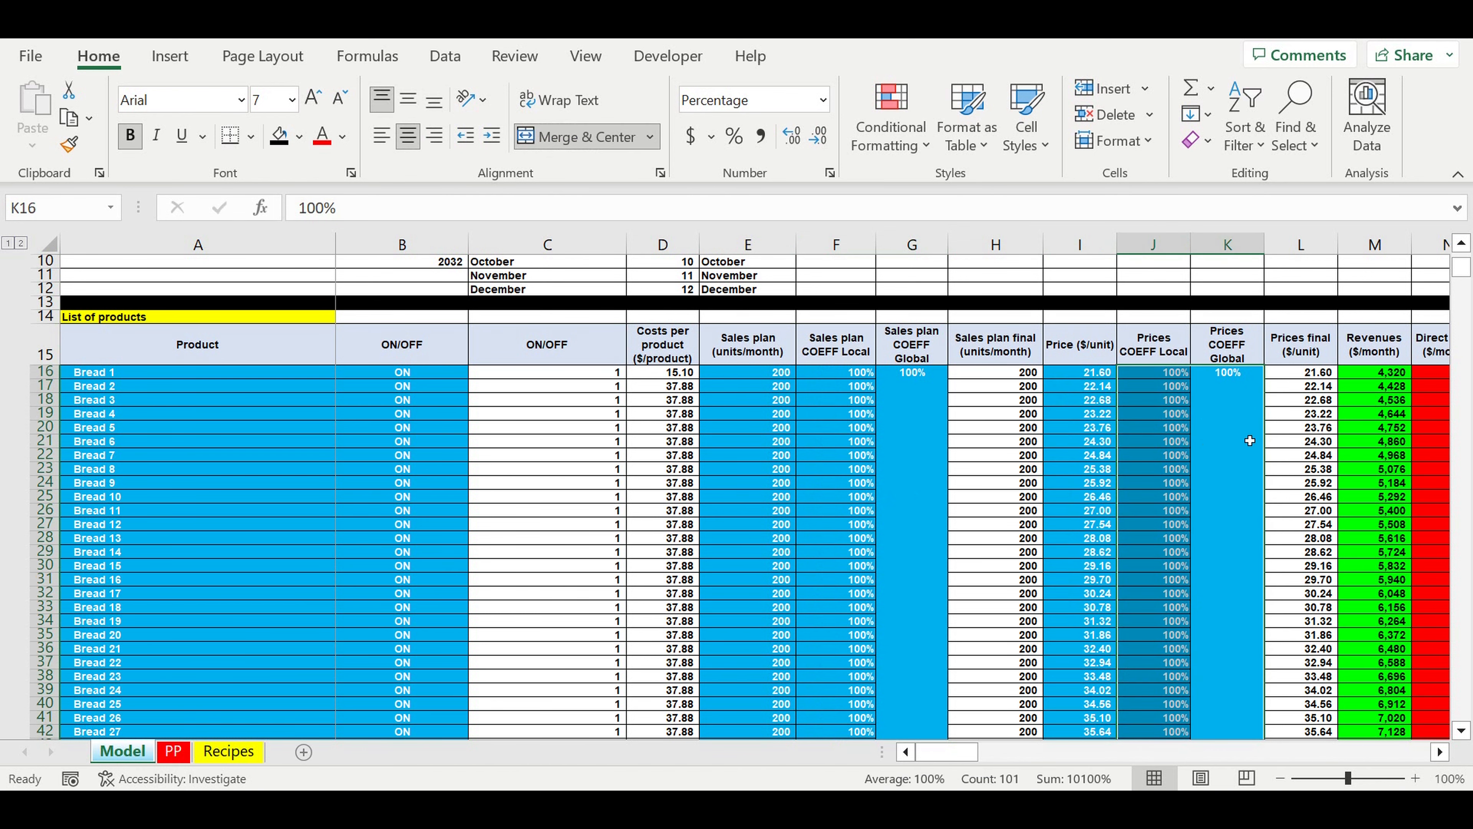
Step: Look through the remaining products and examine the ON/OFF switches of customer types 1 to 5 in the Customers table
scroll(981, 468, down, 11)
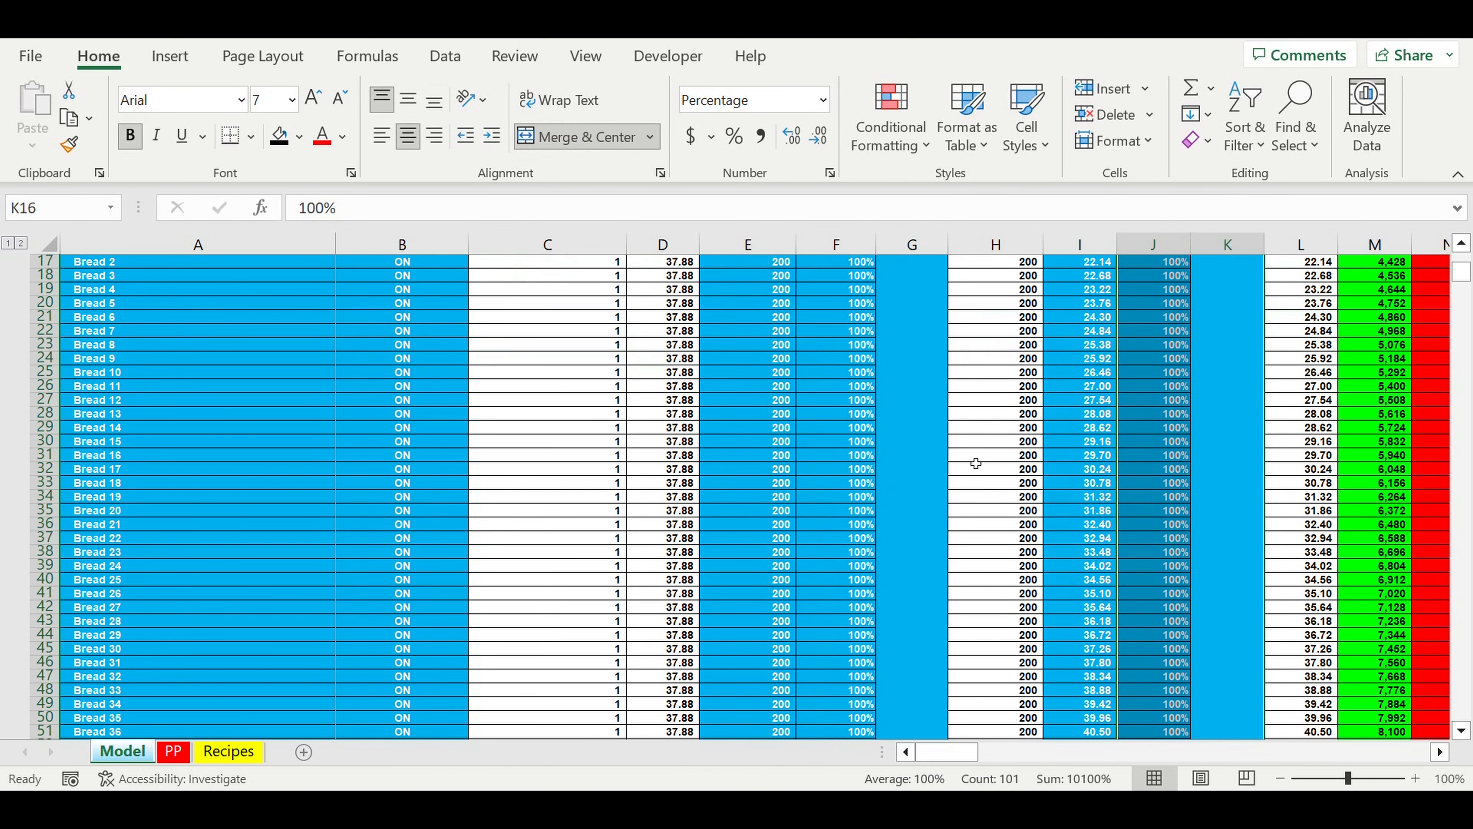
scroll(974, 460, down, 15)
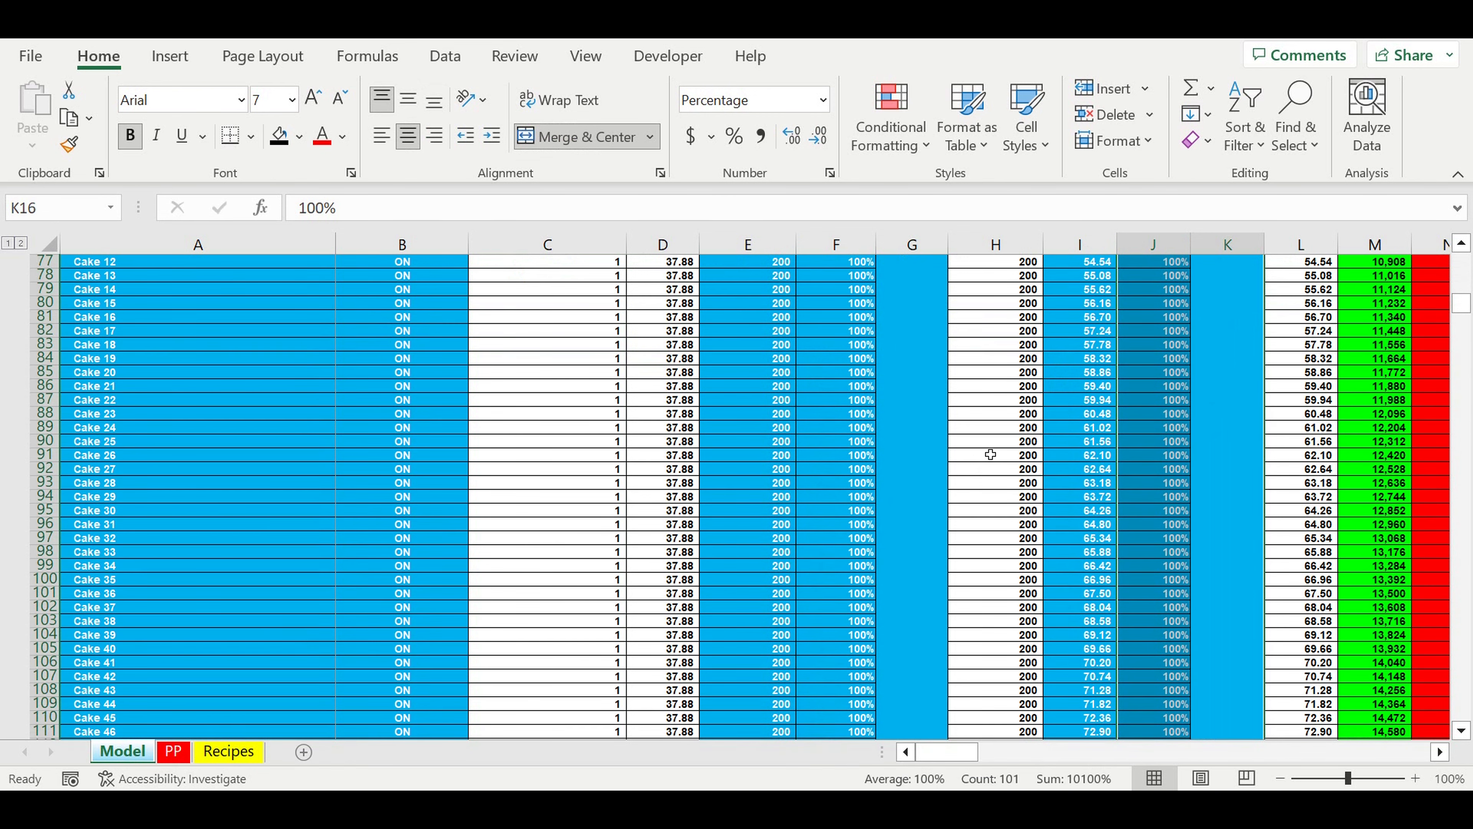
scroll(991, 455, down, 15)
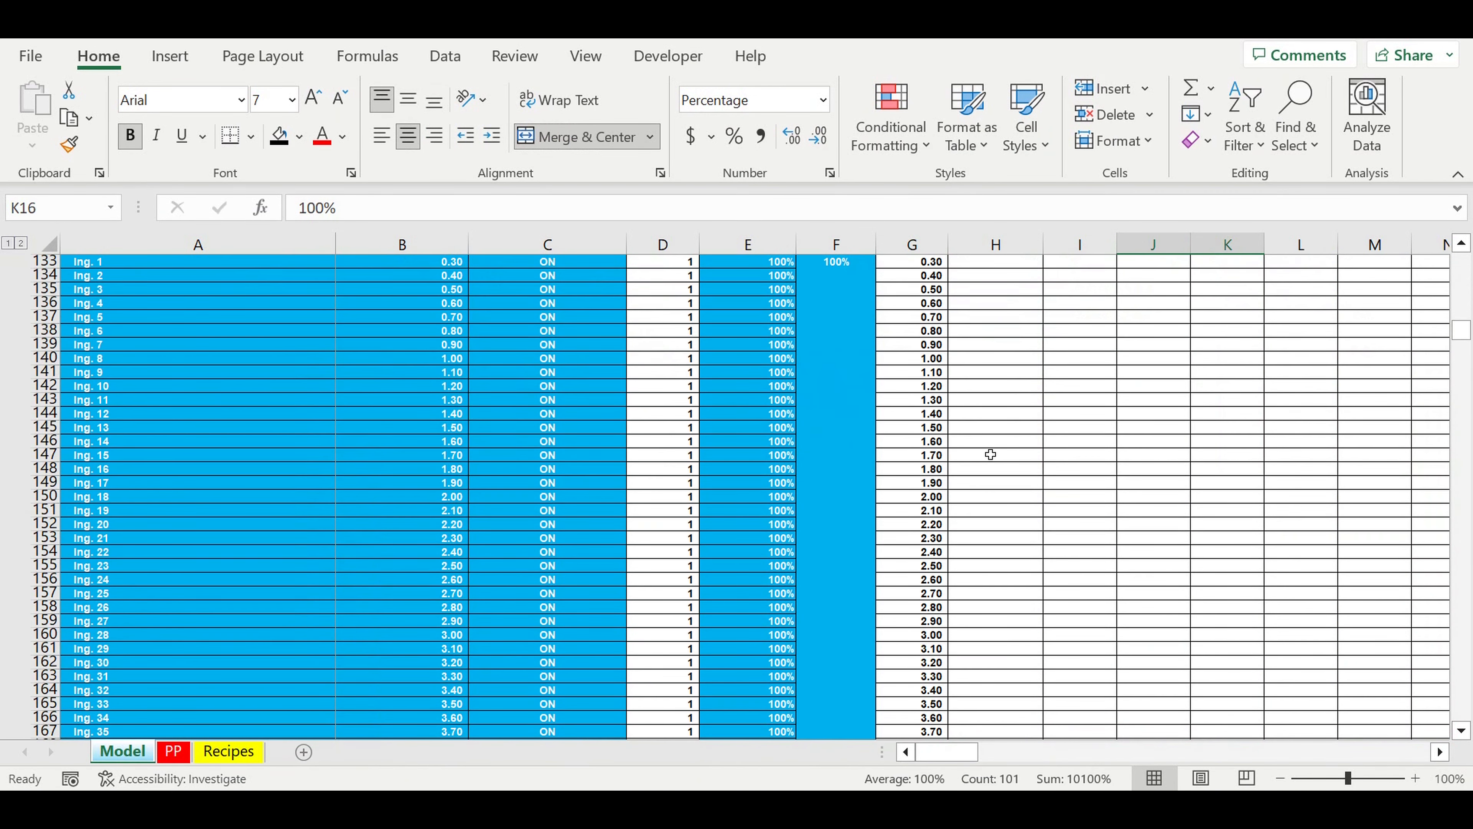
scroll(990, 455, up, 6)
drag(912, 386, 912, 442)
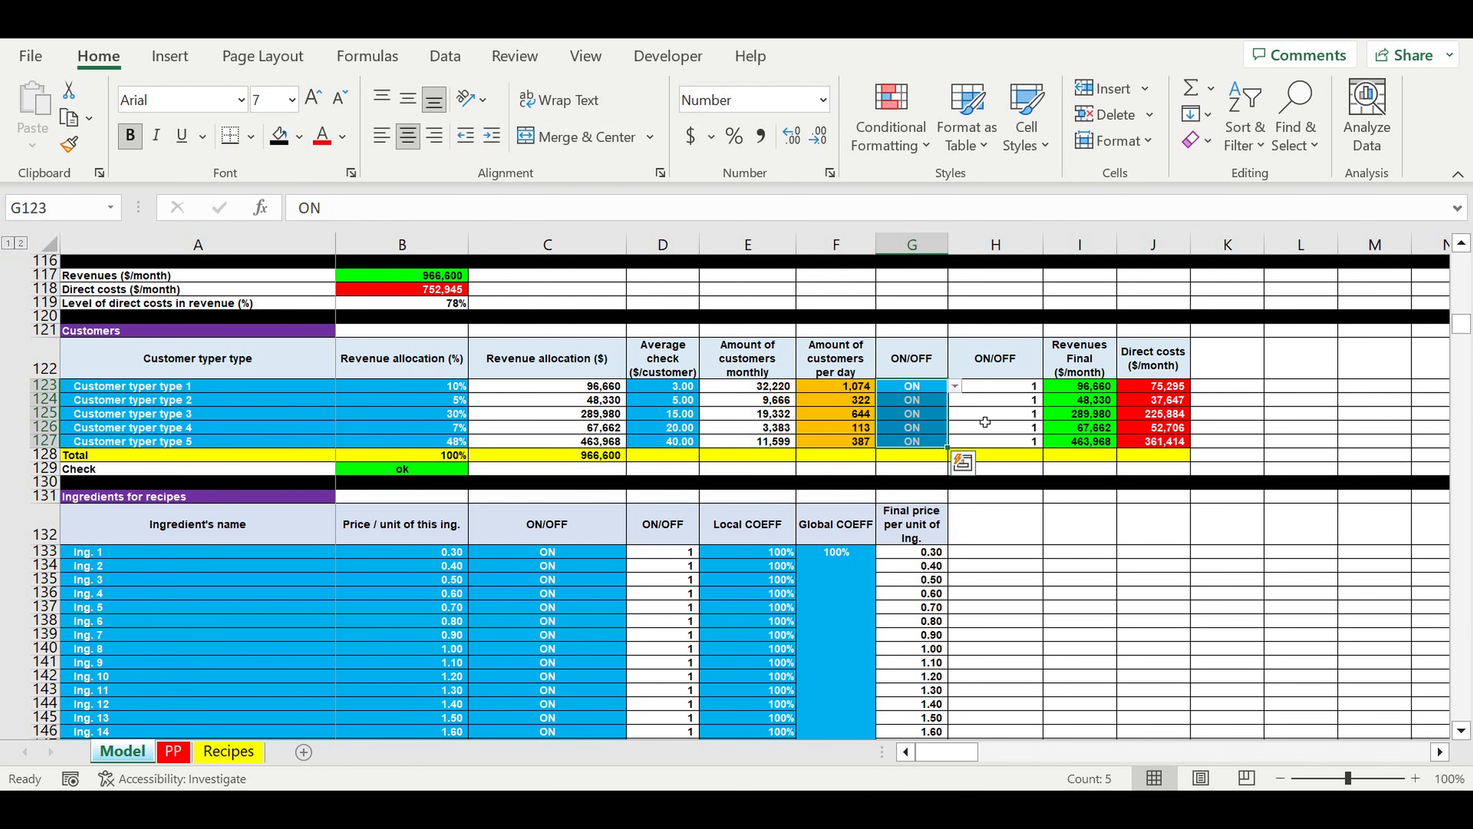
Step: Examine the Ingredients for recipes table: ingredient names, unit prices, ON/OFF switches, and the local and global coefficients
scroll(681, 522, down, 2)
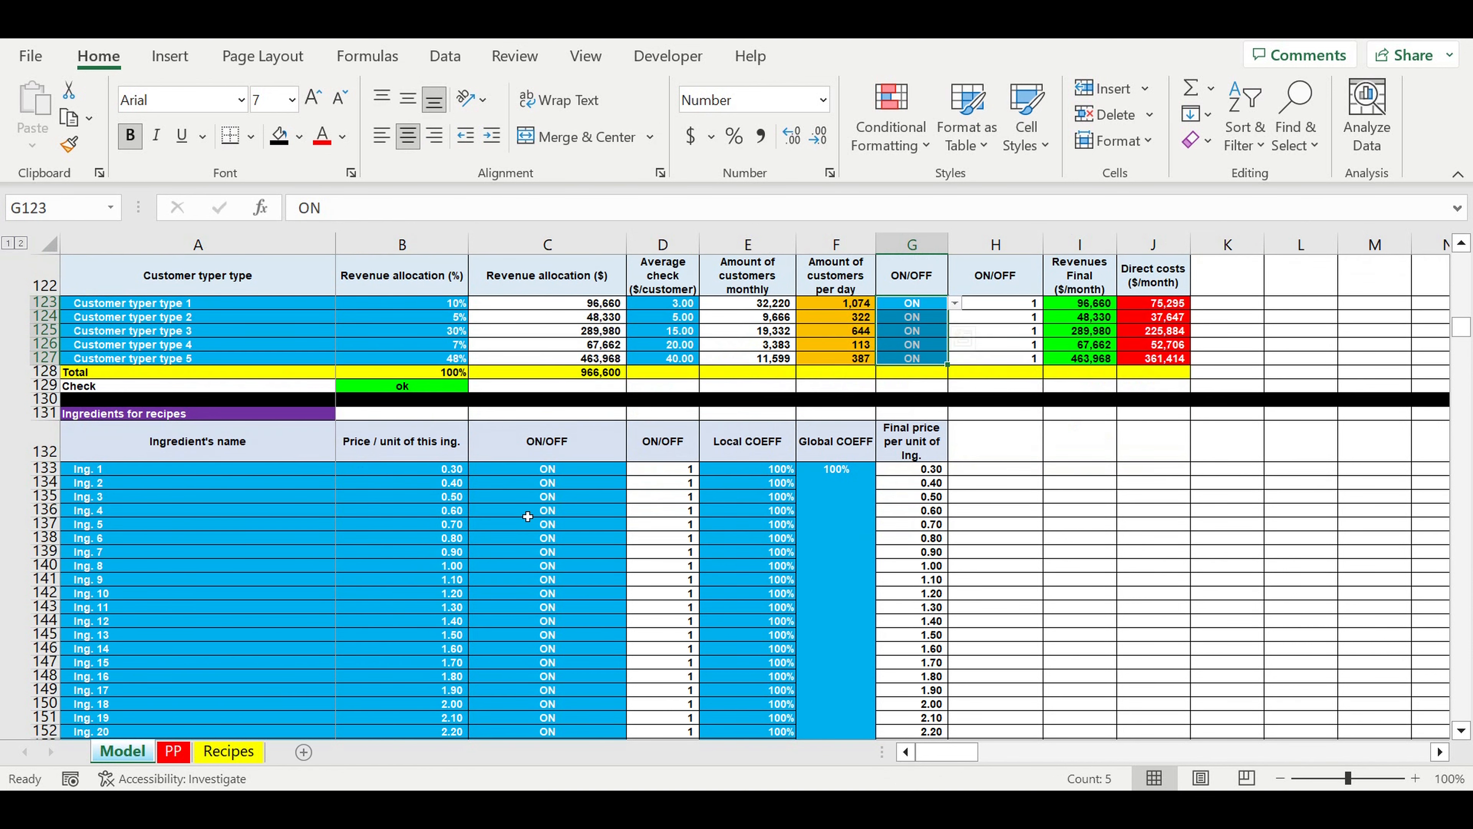
scroll(527, 516, down, 1)
drag(113, 430, 230, 676)
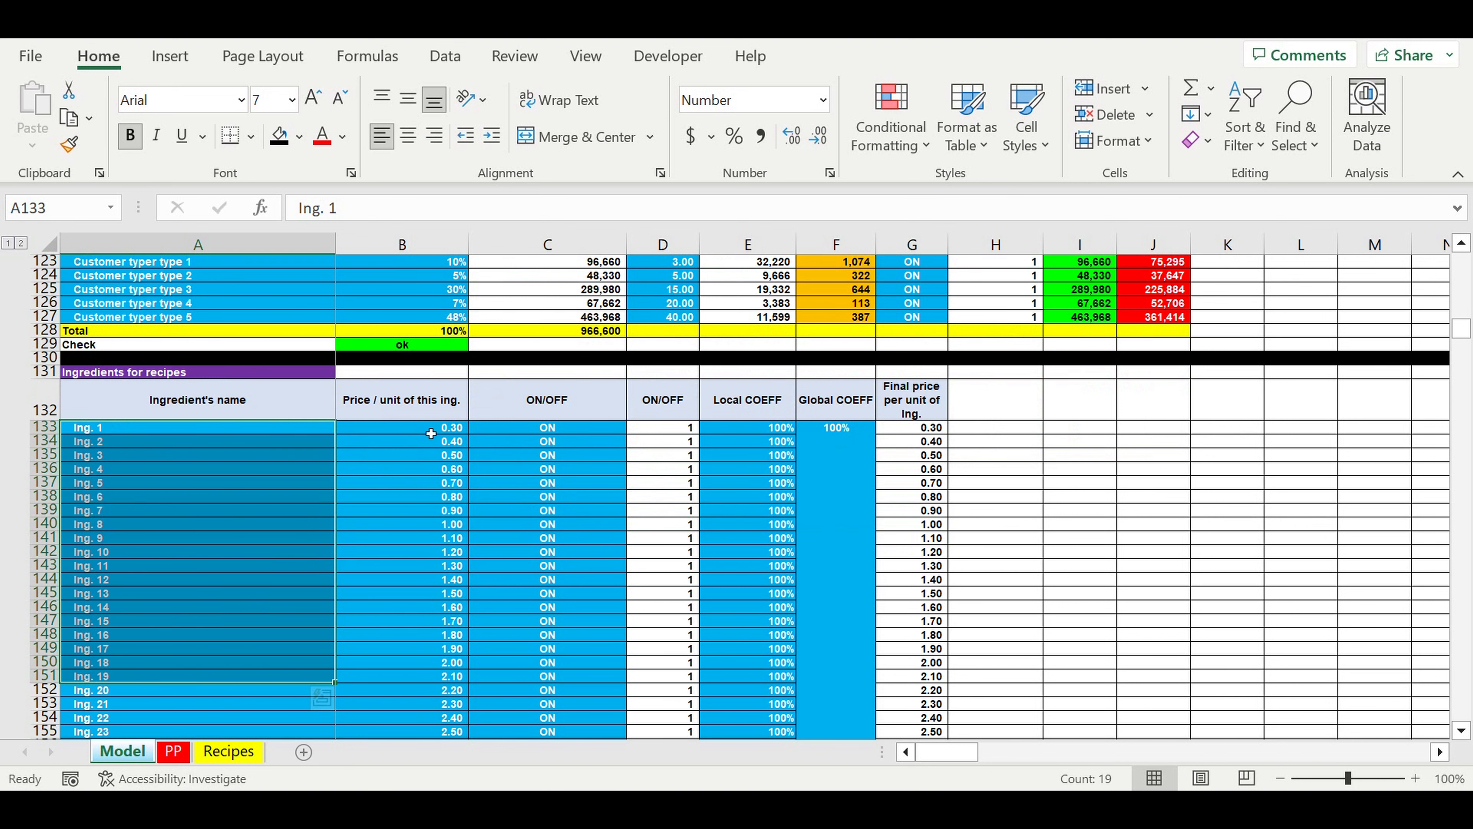
drag(408, 435, 420, 634)
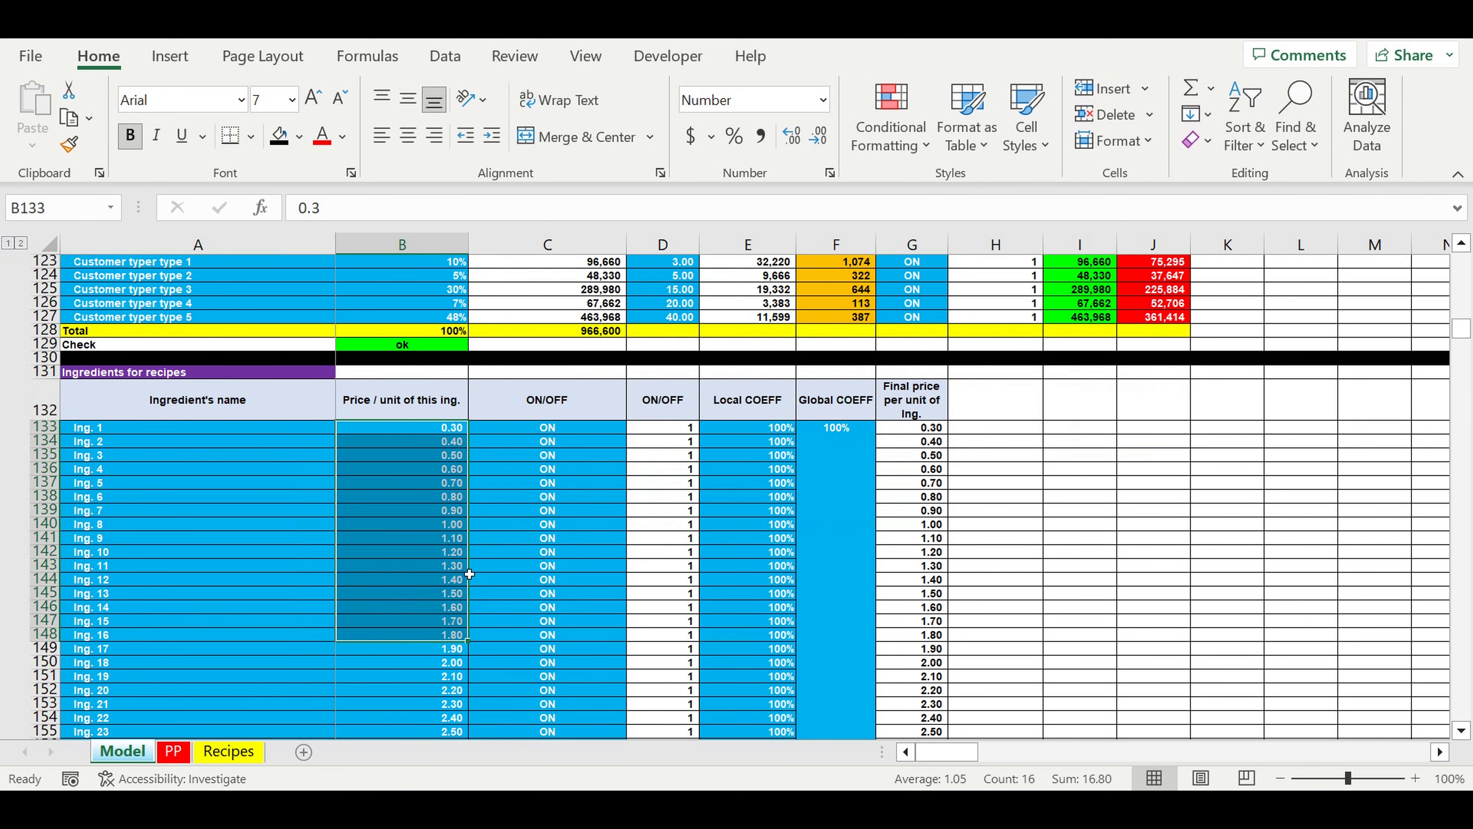
drag(573, 434, 601, 647)
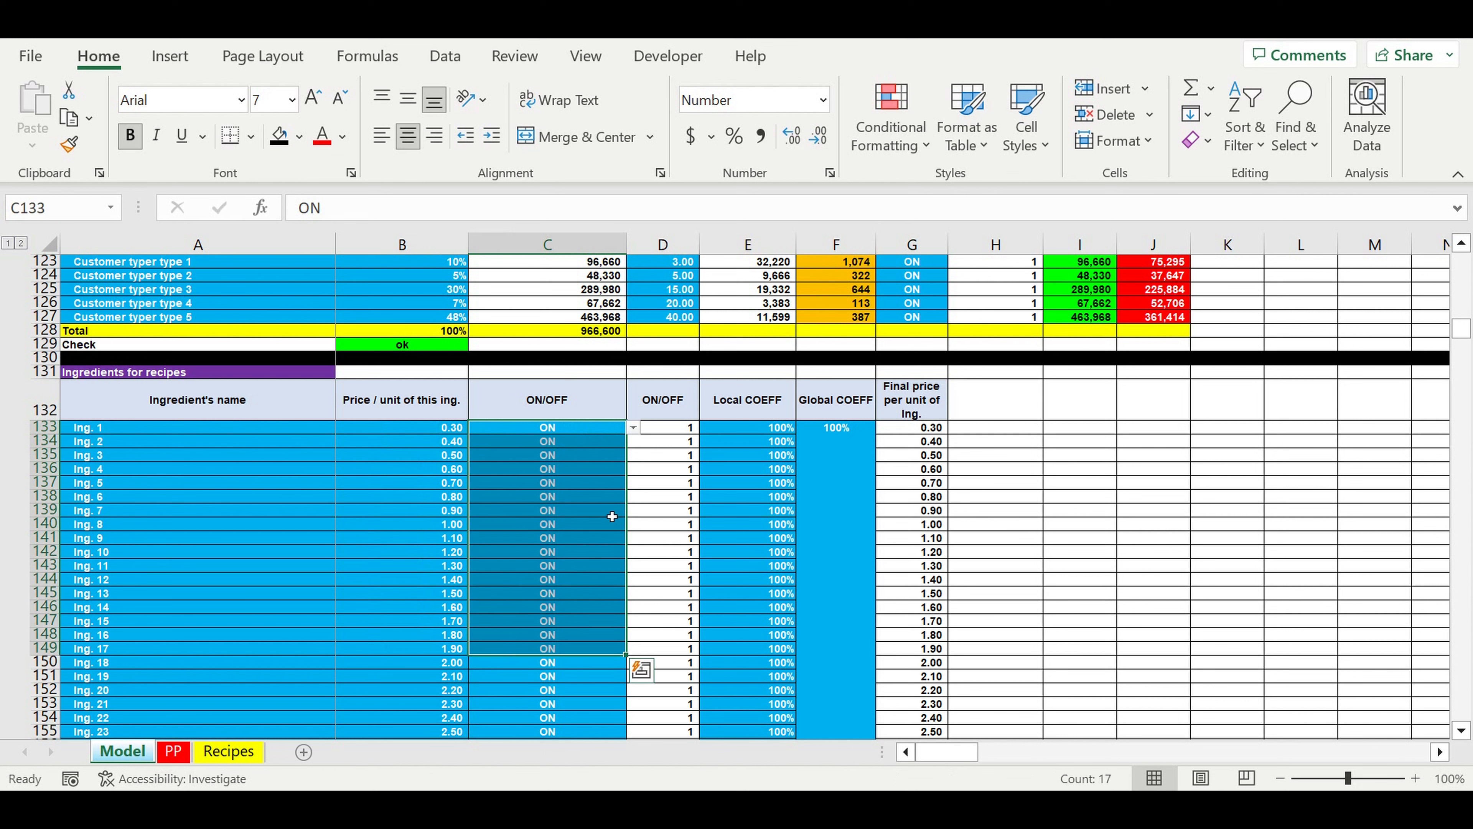
click(828, 448)
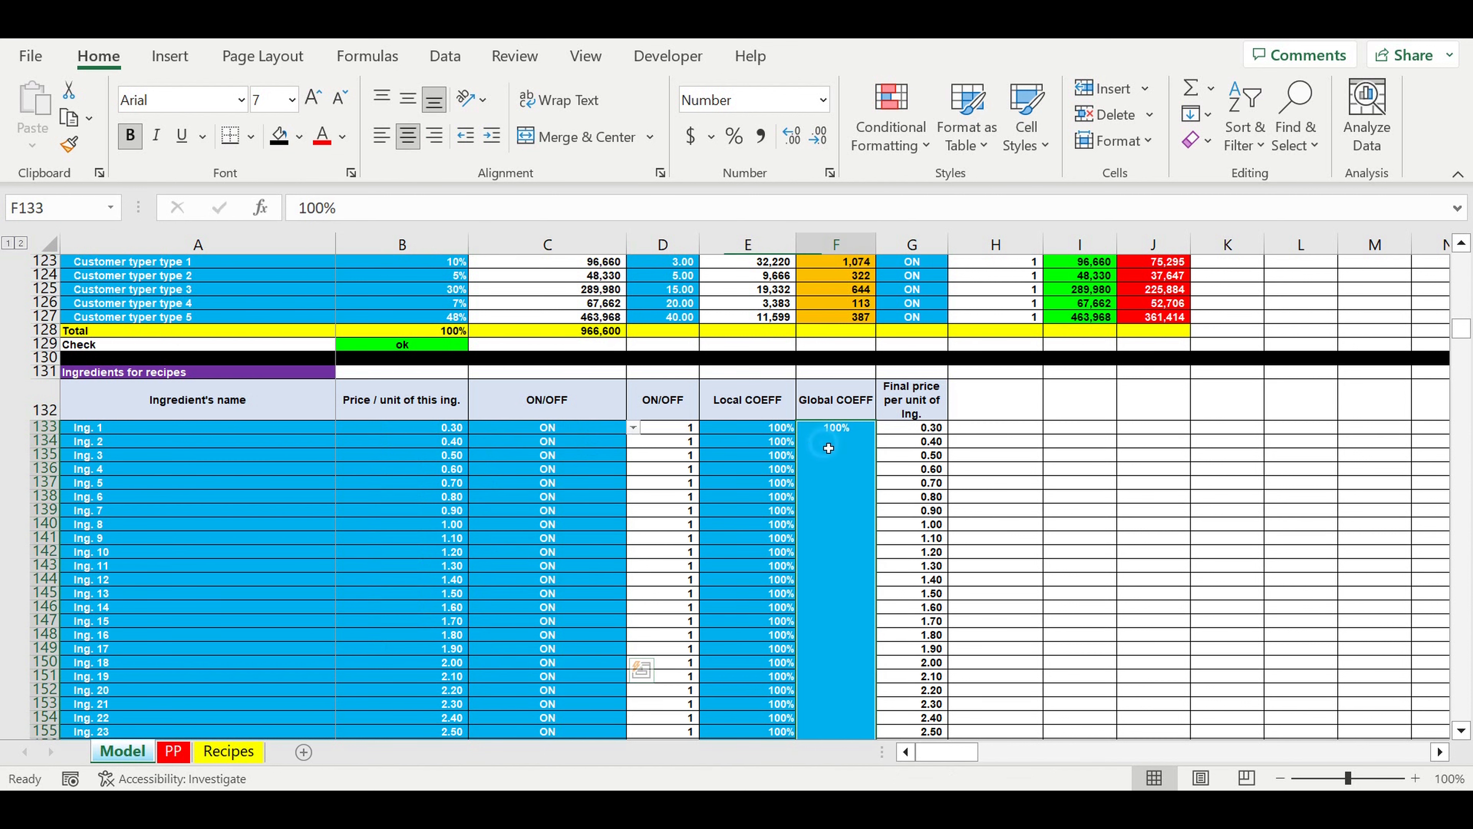
key(shift+Left)
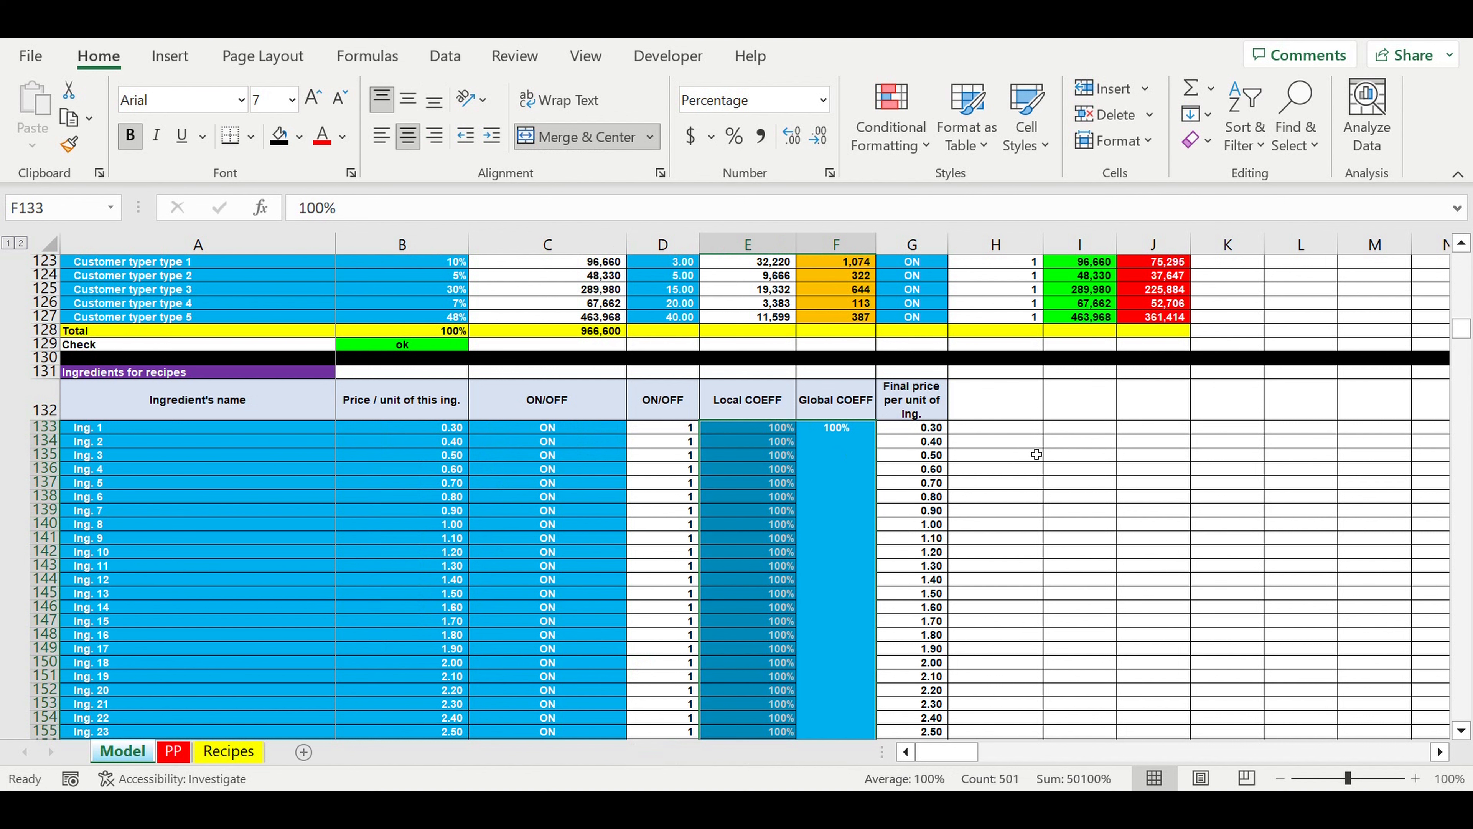
Step: Open the Recipes sheet and inspect the formulas behind the ingredient headings and the Bread 1 product name
click(223, 751)
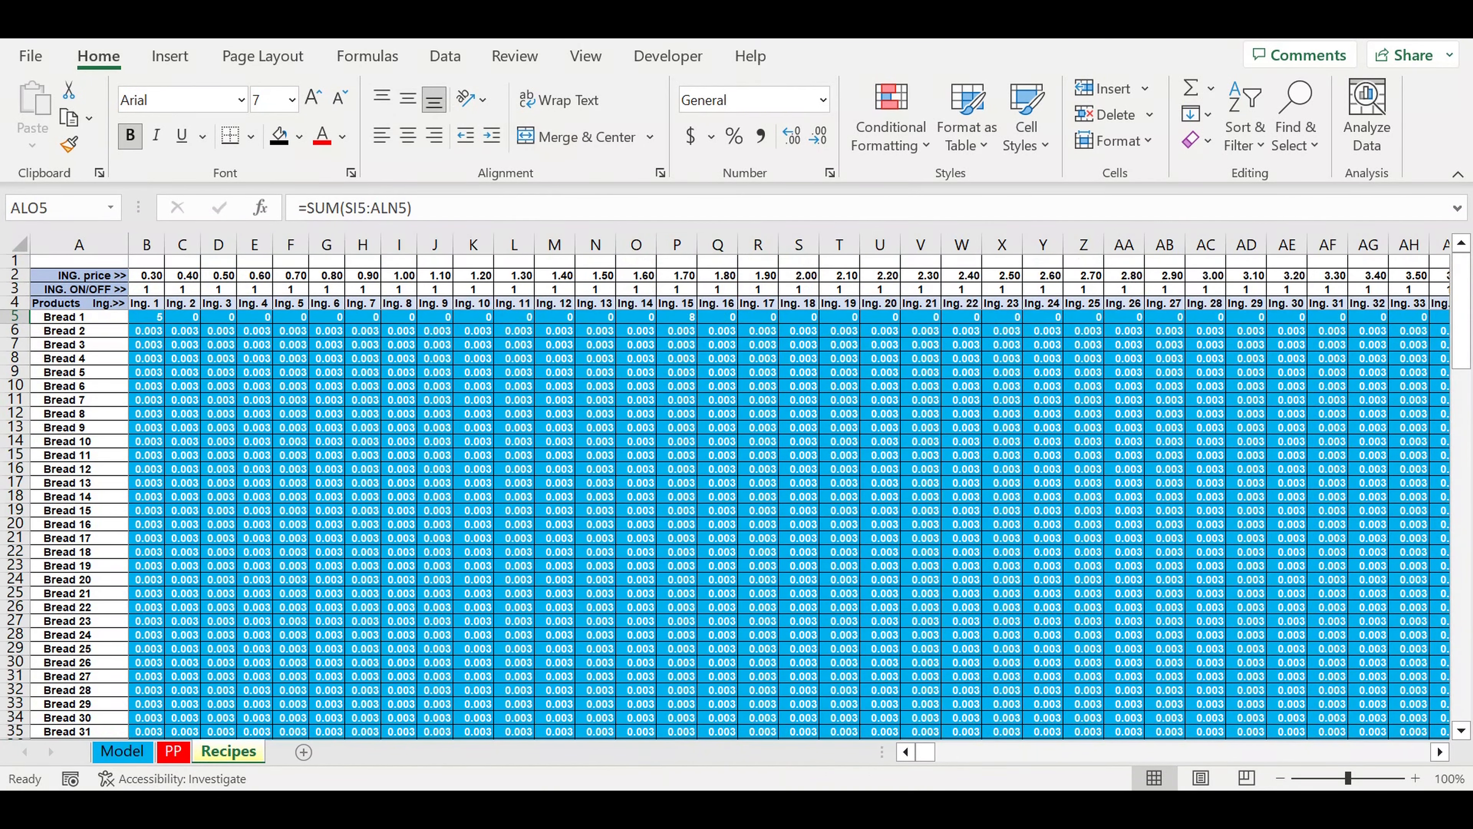
click(260, 302)
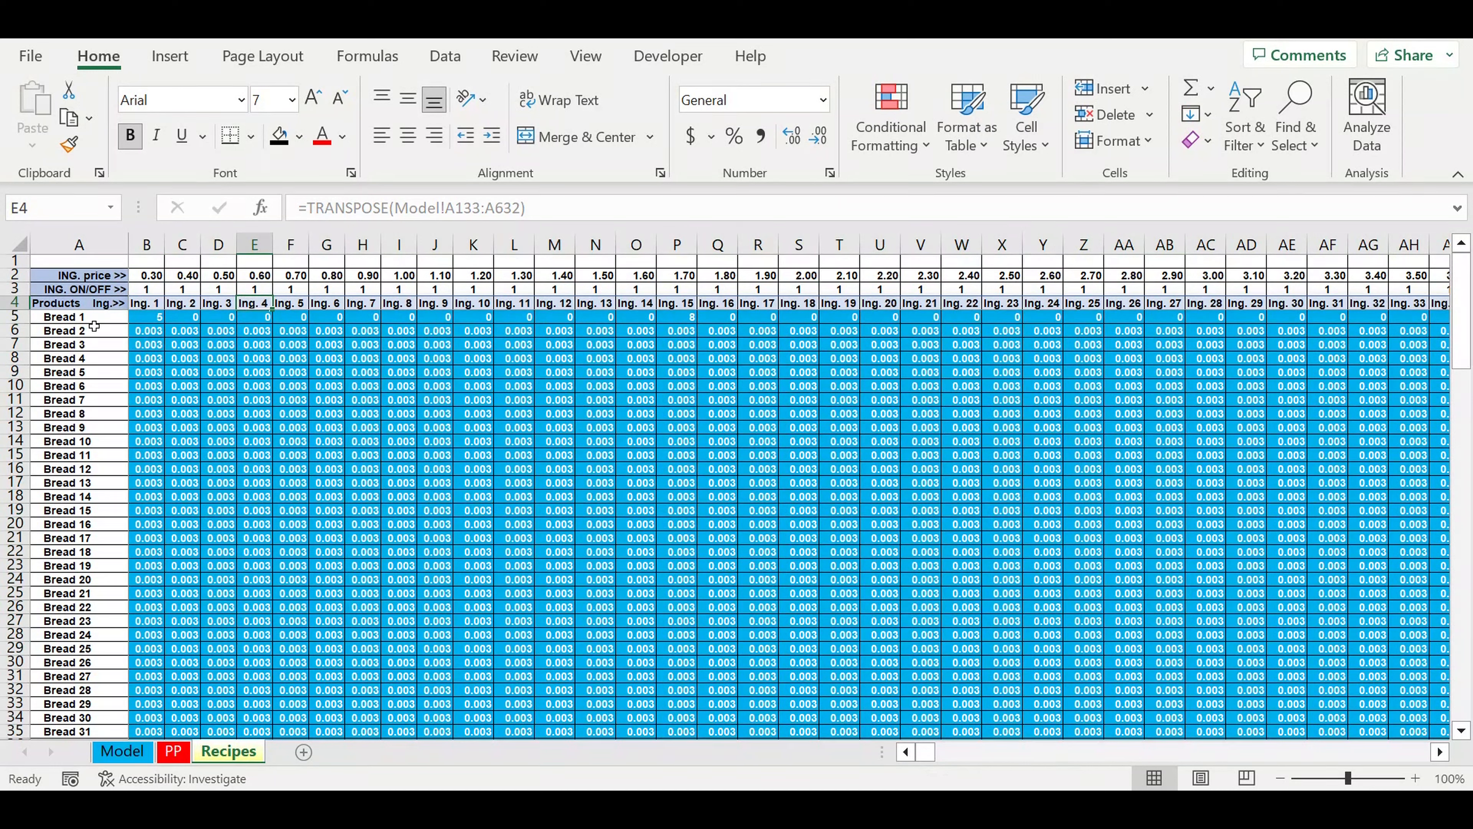
click(82, 321)
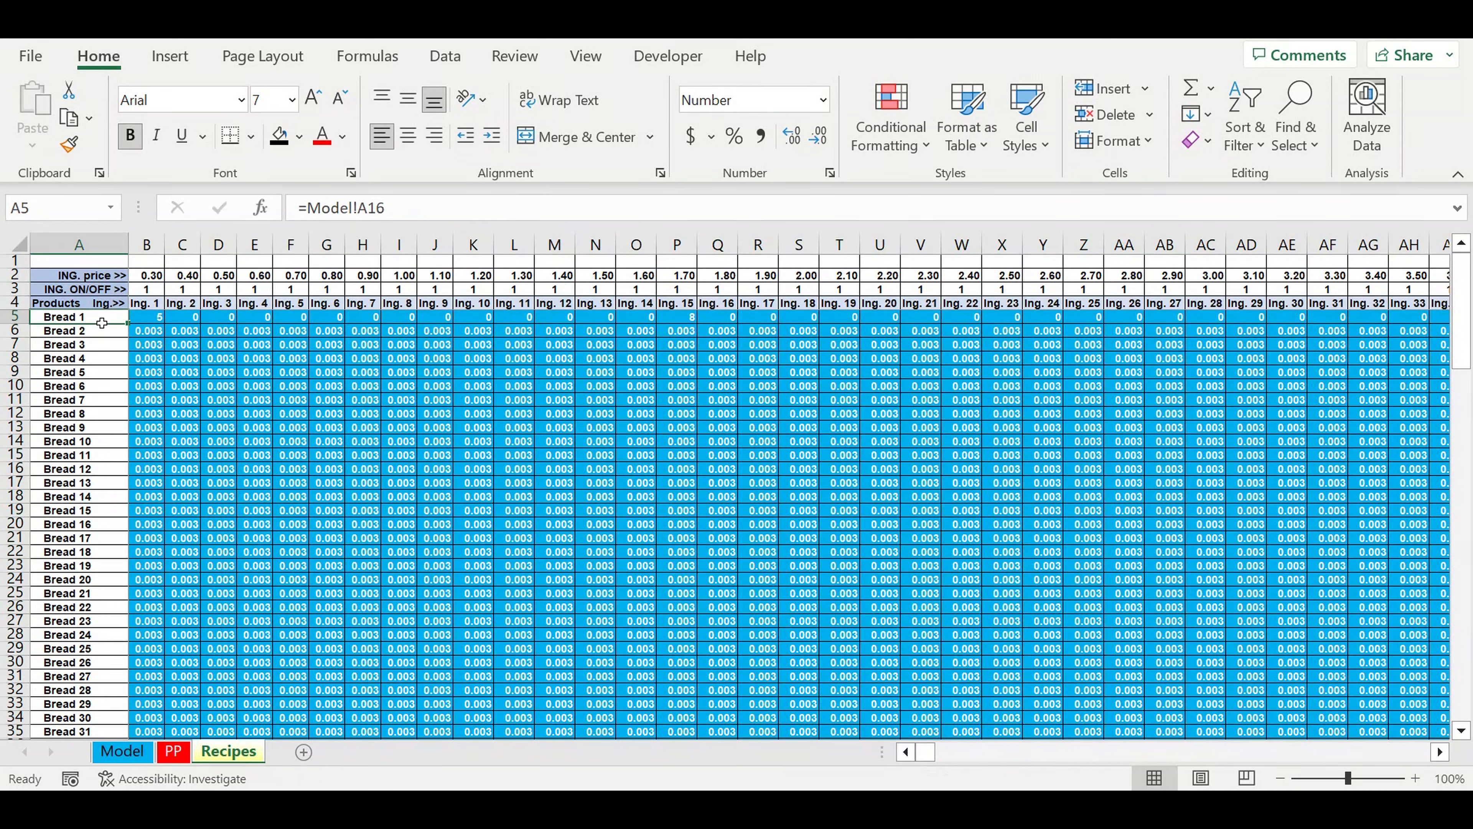
Step: Return to the Model sheet and review the ingredient list through to its end and the Operating activity start section
click(122, 752)
scroll(234, 522, down, 20)
drag(197, 269, 197, 491)
scroll(235, 629, down, 20)
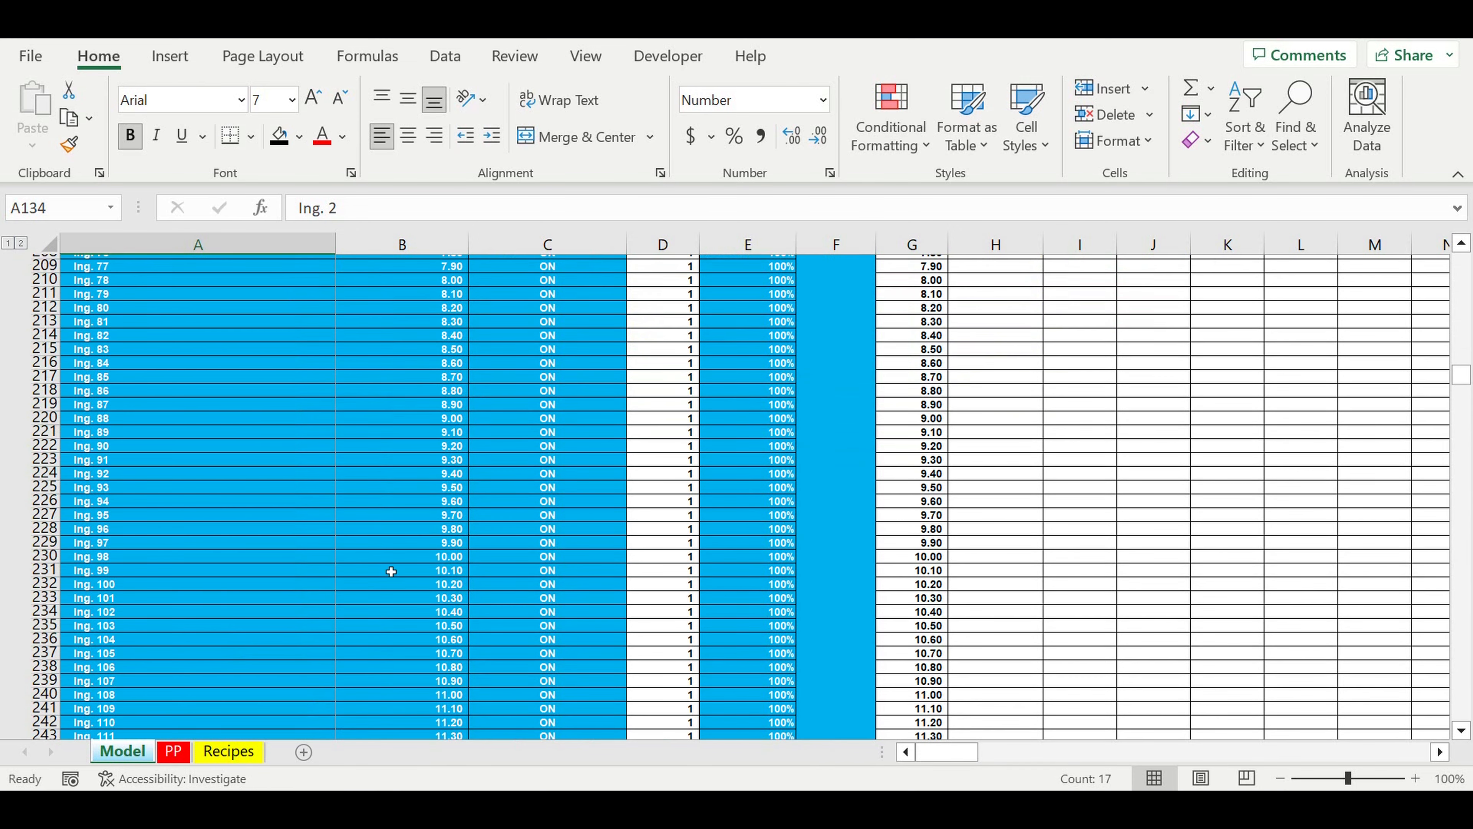
scroll(391, 572, down, 20)
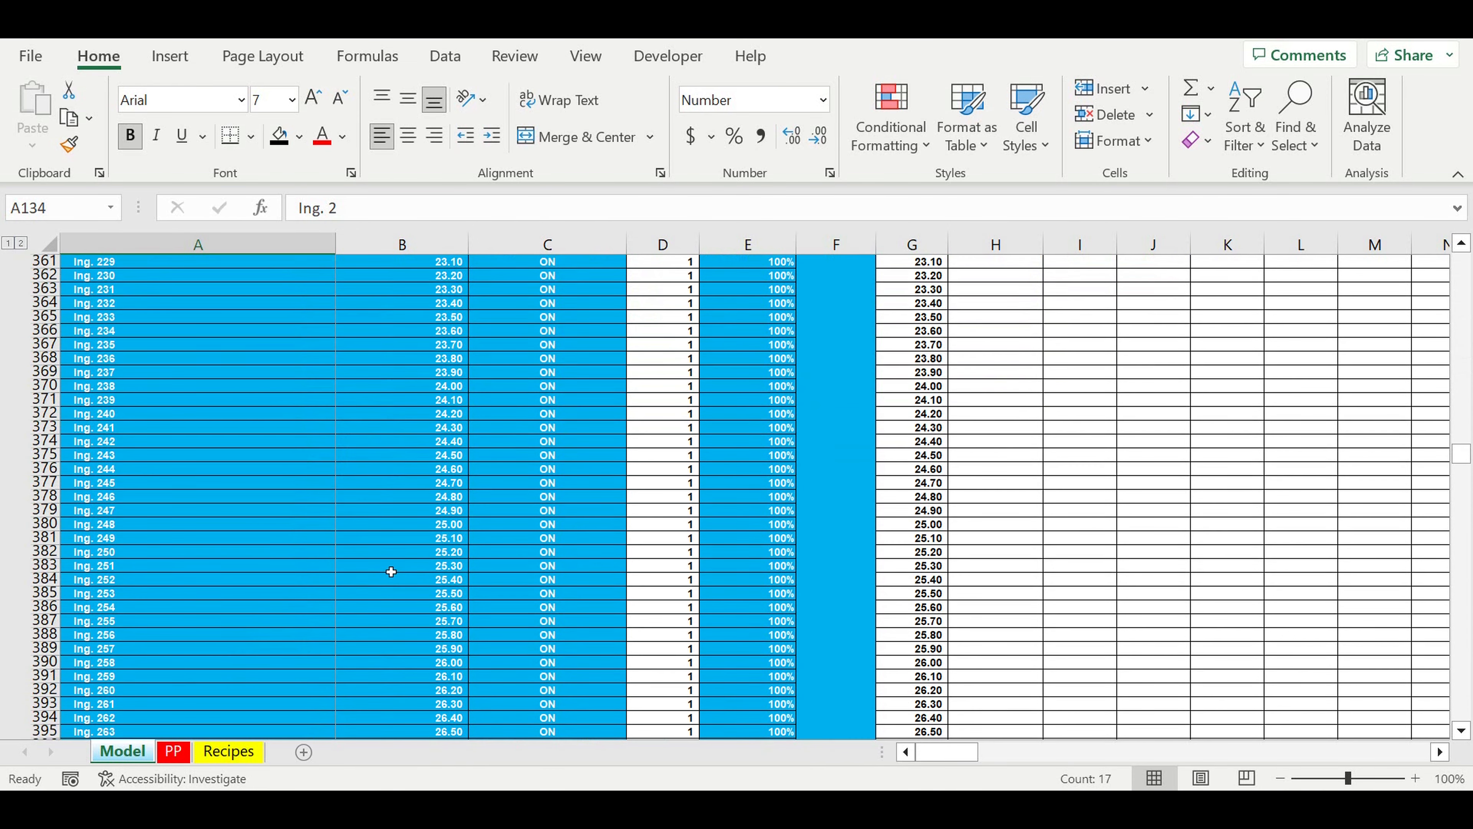
scroll(391, 572, down, 7)
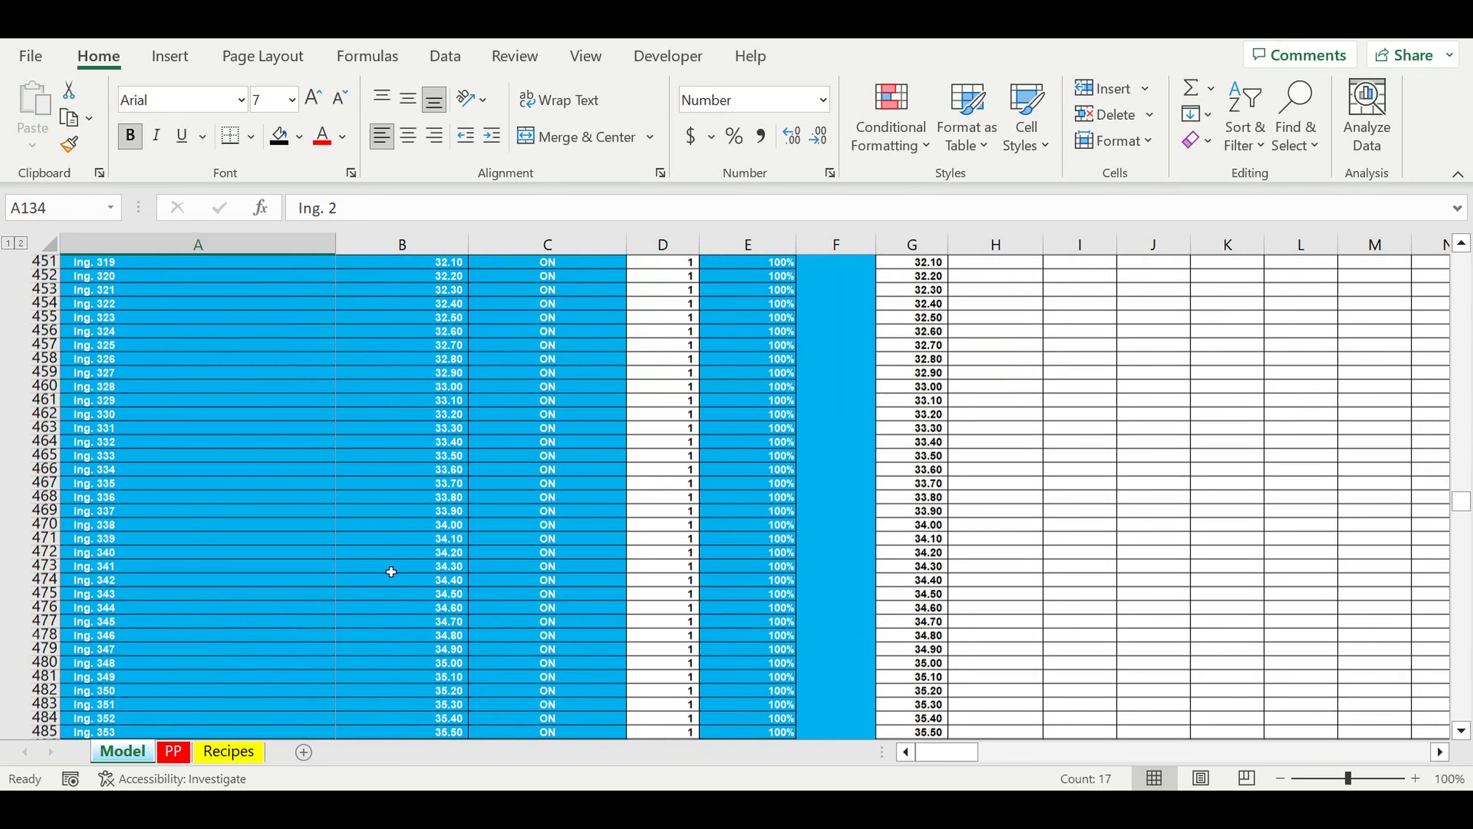
scroll(391, 572, down, 20)
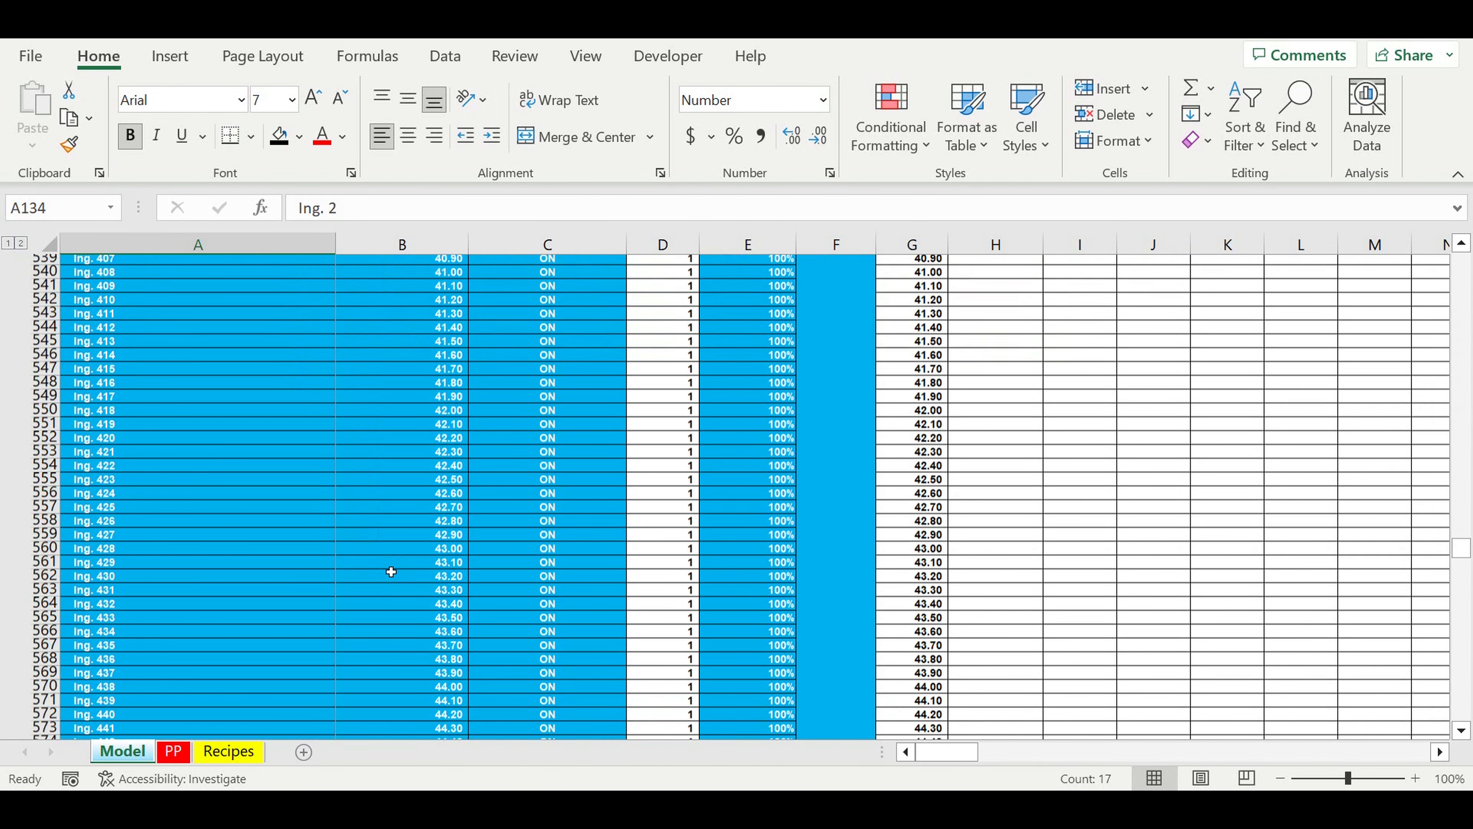
scroll(391, 572, down, 20)
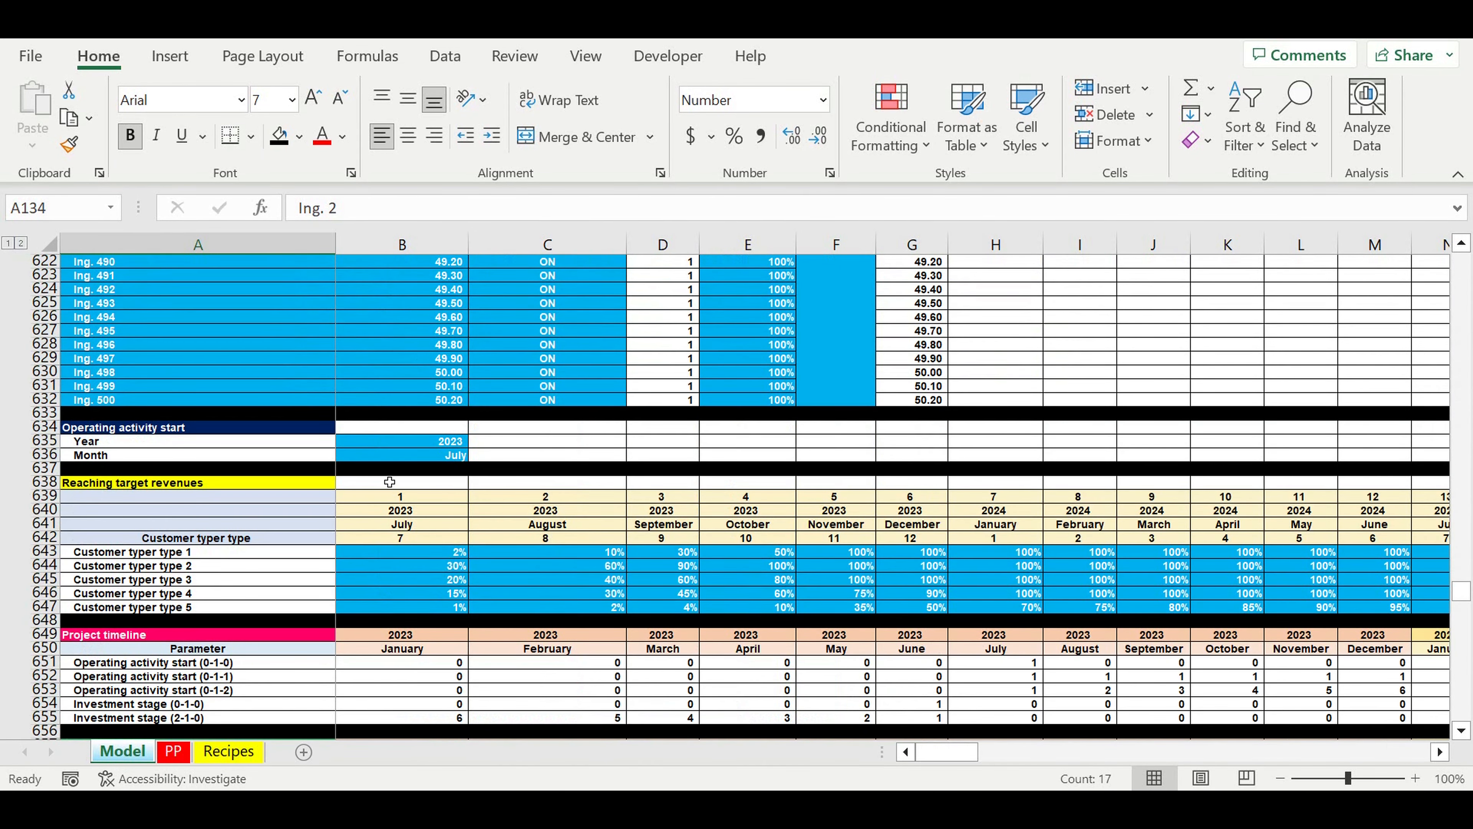
Step: Examine the period headings of the Reaching target revenues table and the project timeline and revenue sections beneath it
drag(401, 496, 746, 538)
scroll(735, 565, down, 3)
scroll(735, 565, down, 12)
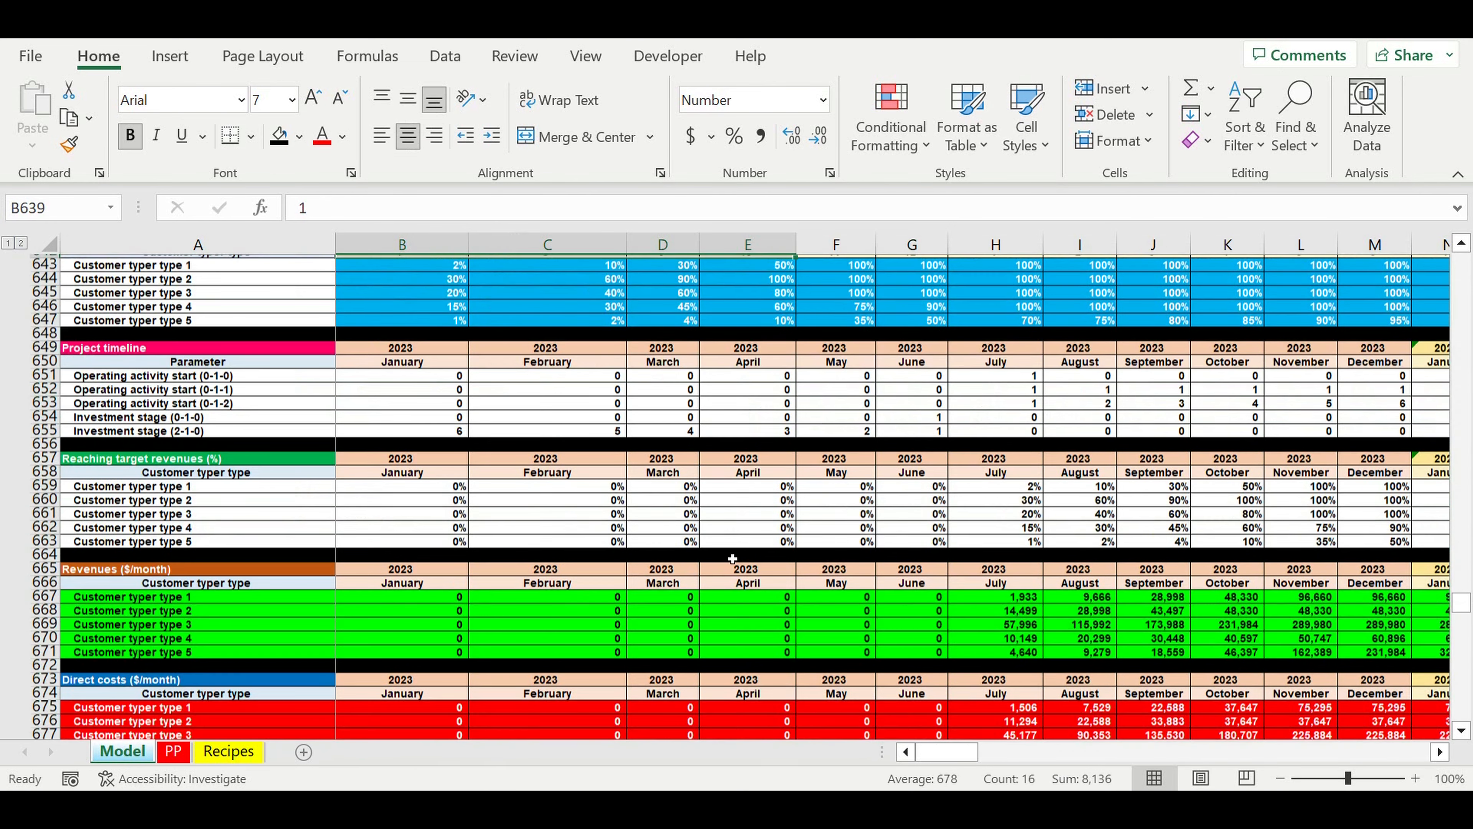
Step: Review the Fixed costs inputs: item names, typical-year monthly amounts and the ON/OFF switches
scroll(709, 542, down, 1)
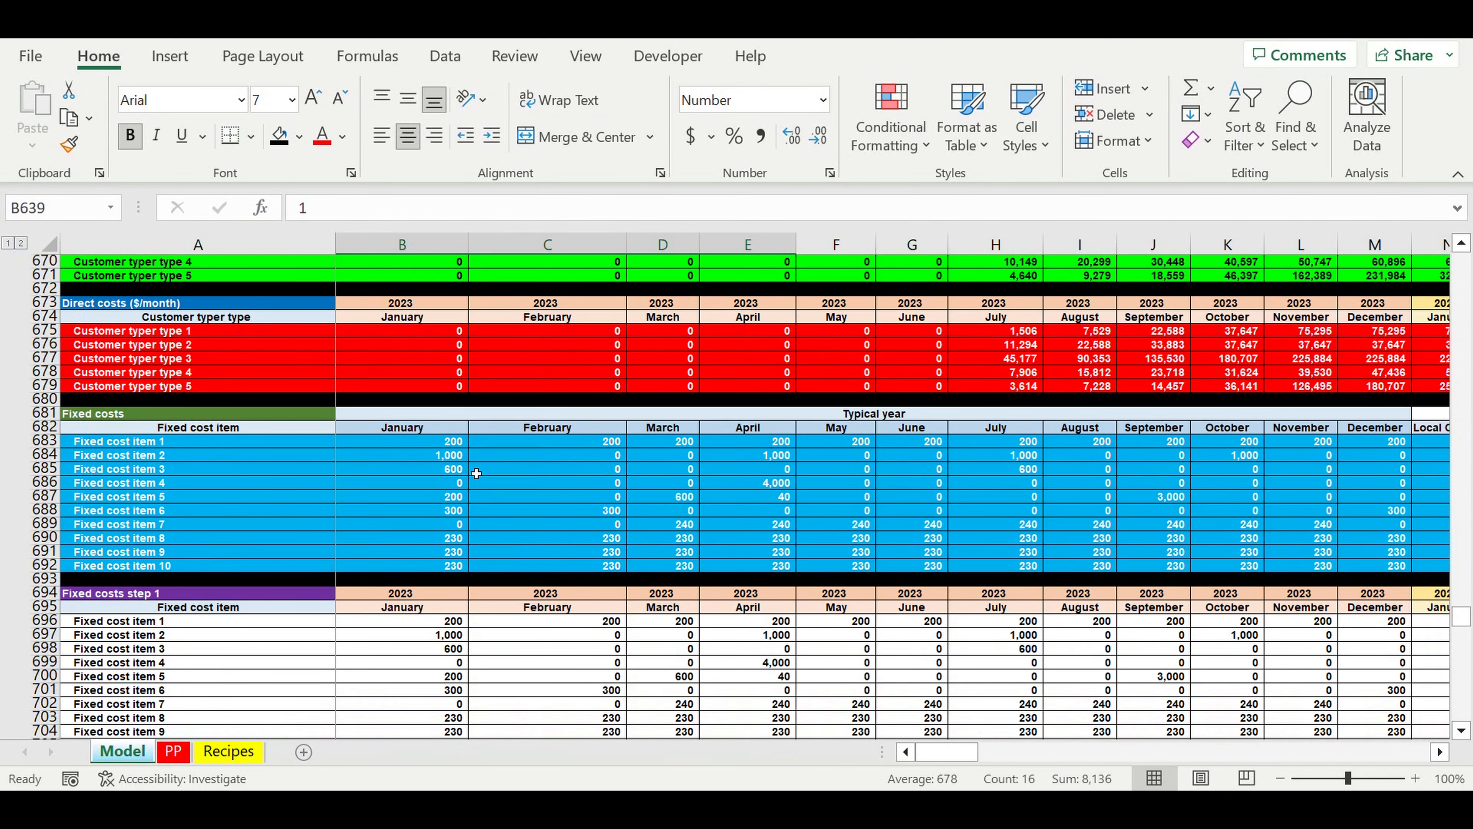
drag(131, 441, 130, 565)
drag(377, 441, 1097, 570)
drag(1304, 442, 1304, 565)
drag(963, 752, 940, 751)
Step: Examine the Payroll inputs: position names, salaries, number of people per position and the ON/OFF switches
scroll(566, 635, down, 11)
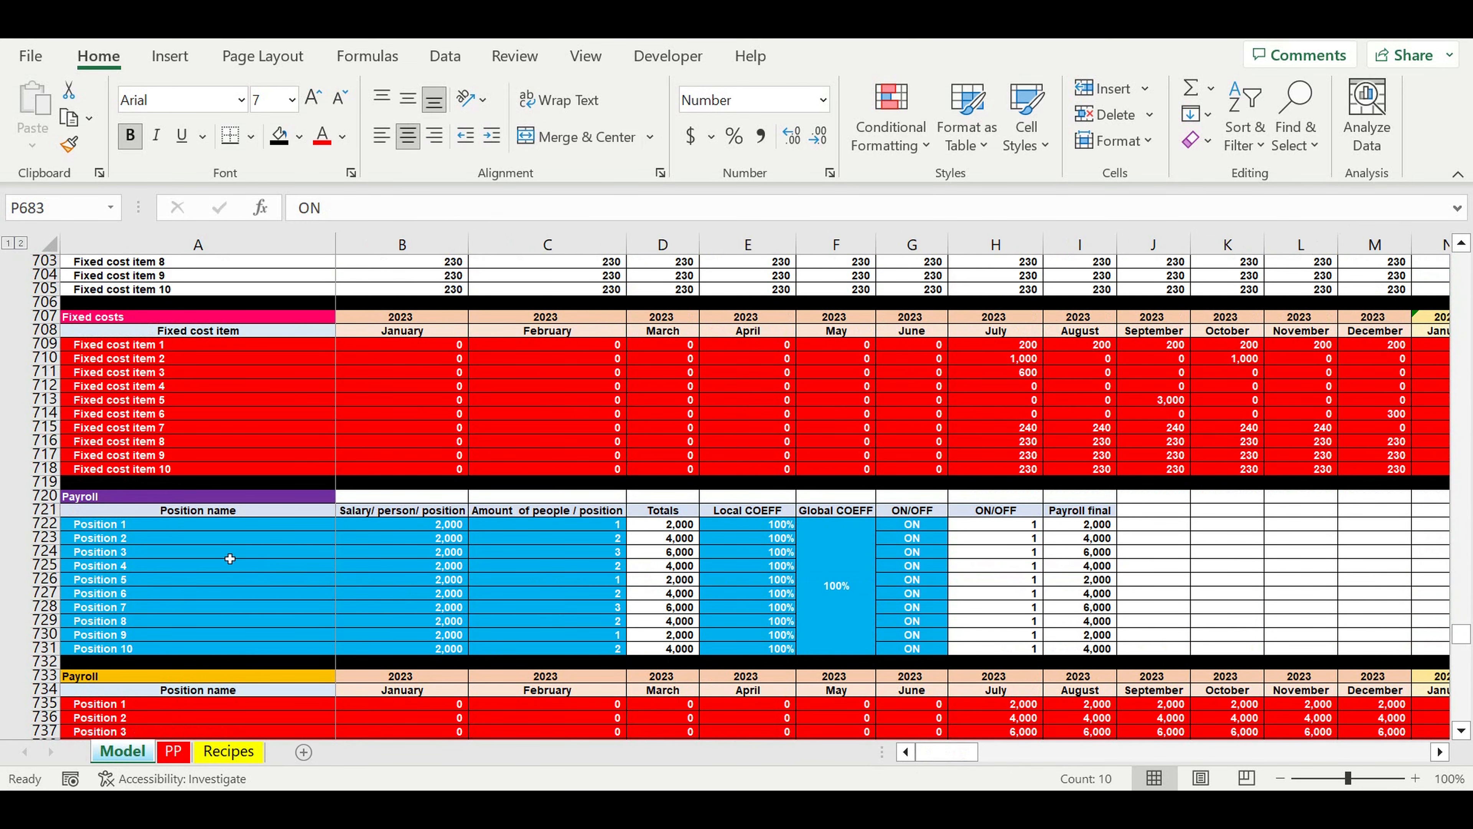
drag(106, 527, 124, 644)
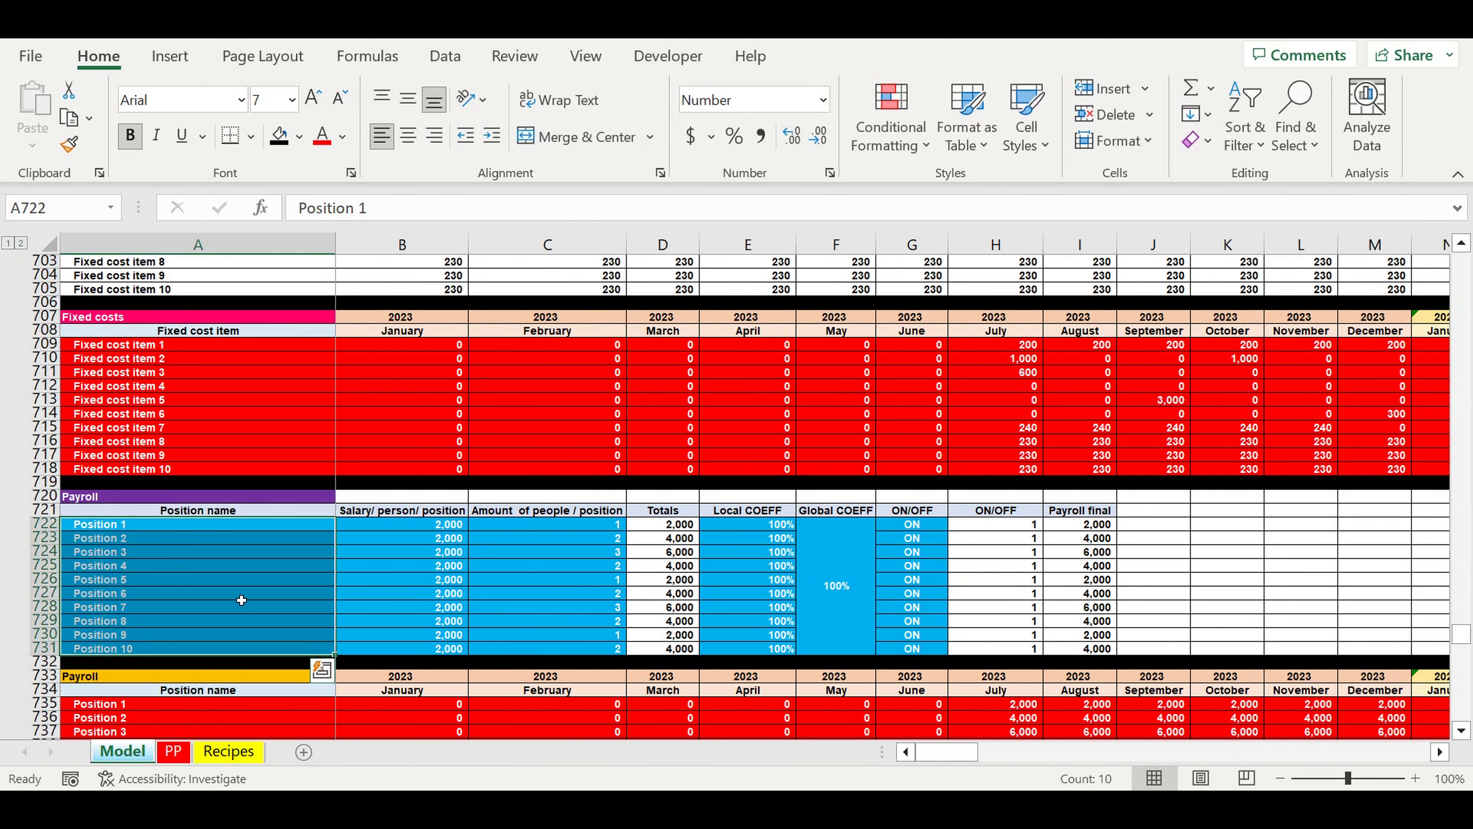
key(Right)
drag(437, 576, 463, 649)
drag(912, 524, 912, 649)
Step: Examine the Investment plan inputs: item names, month headings before the start, monthly amounts and the start column
scroll(978, 571, down, 14)
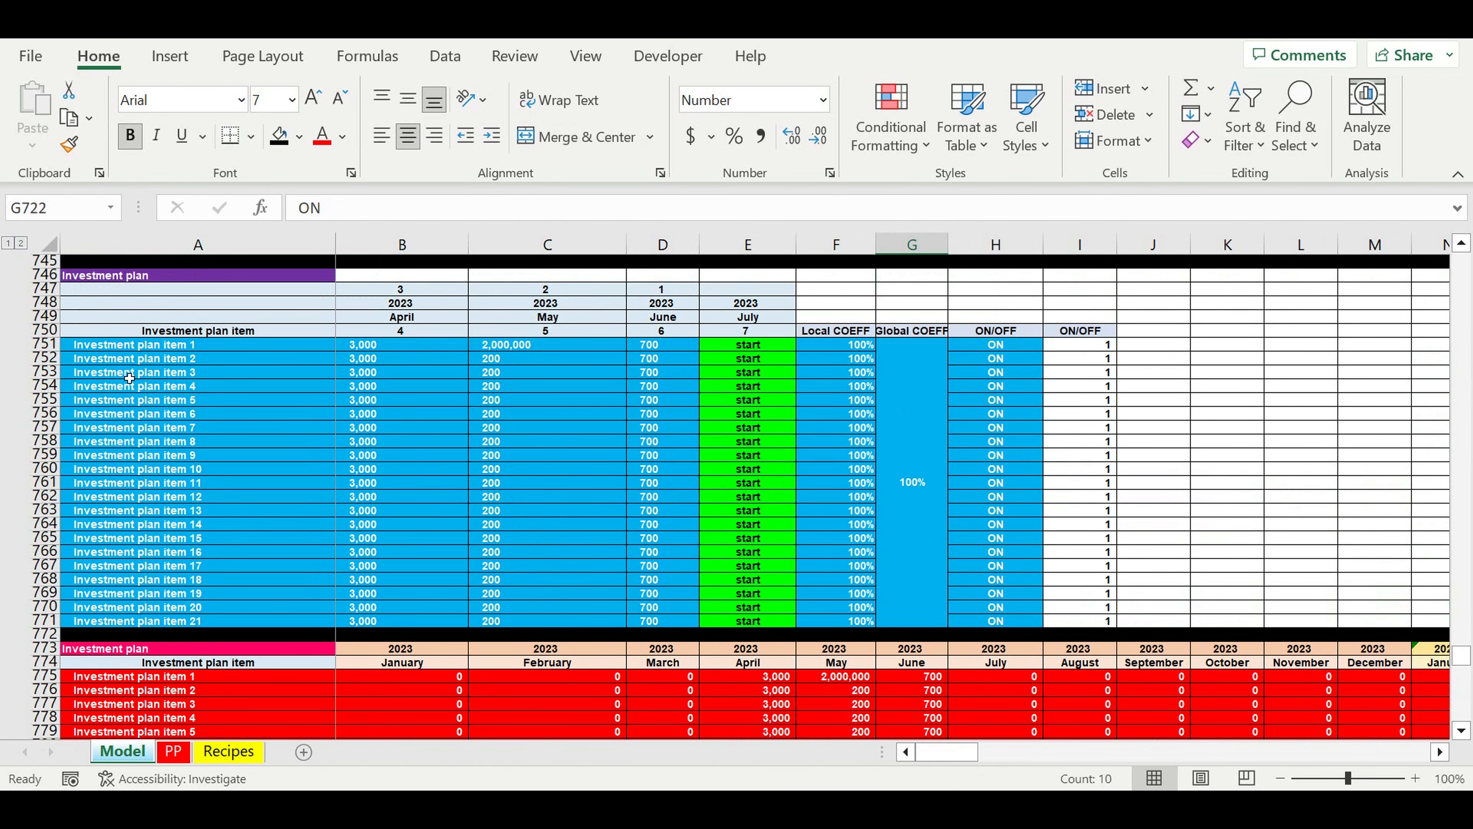
drag(145, 350, 188, 634)
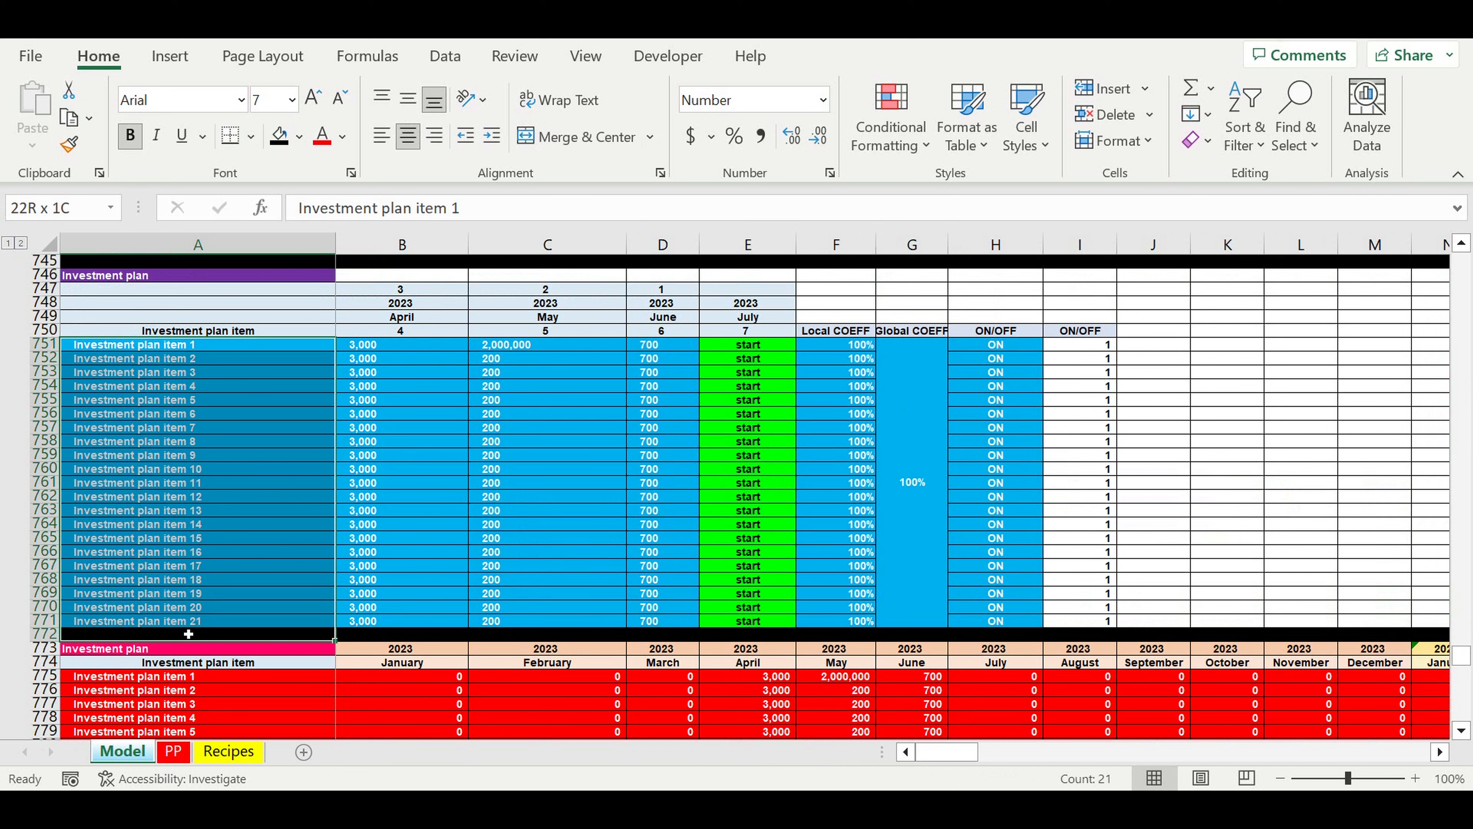
drag(784, 348, 766, 626)
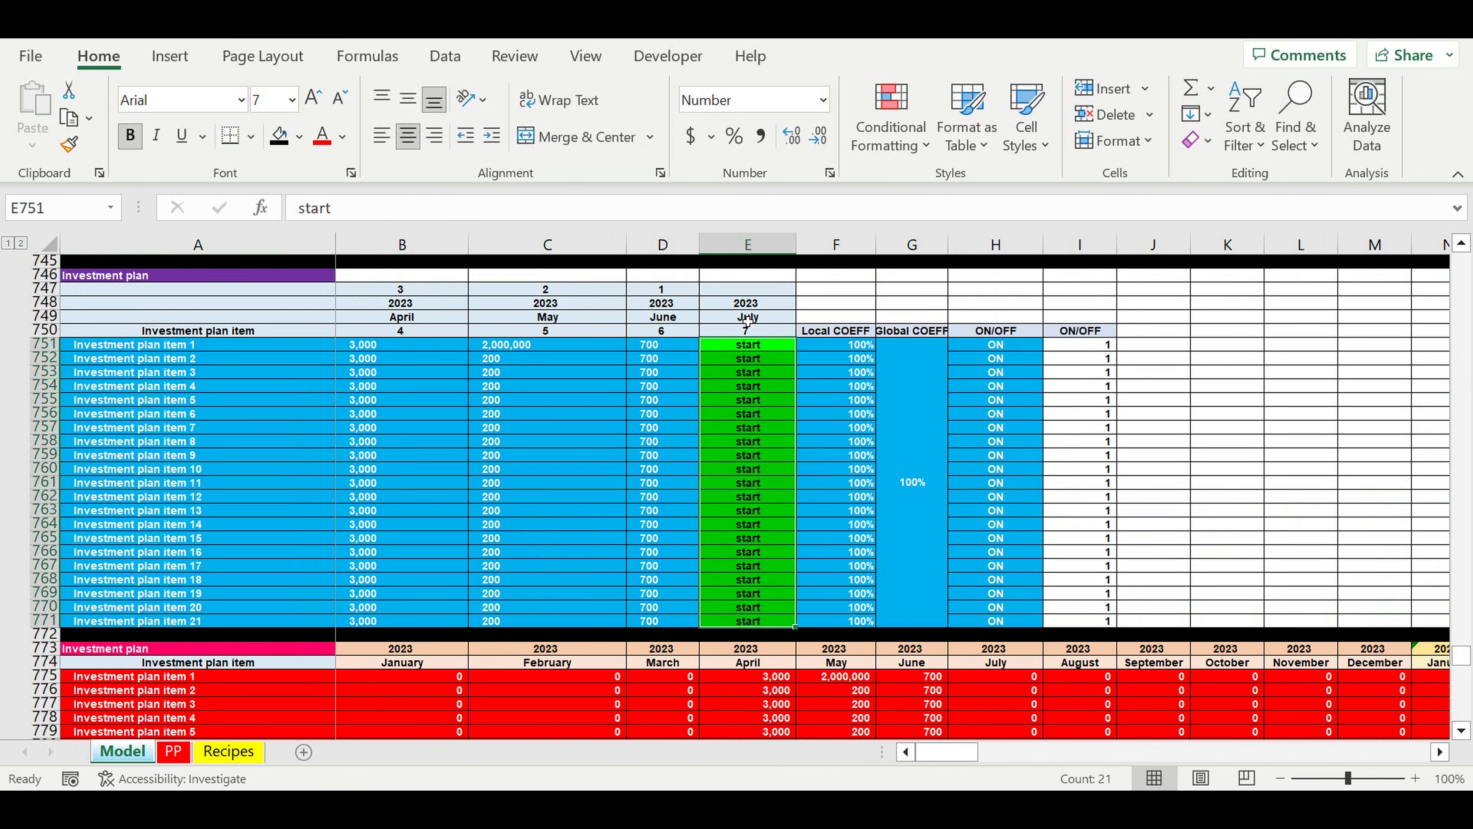
click(742, 332)
drag(742, 333, 651, 342)
click(386, 291)
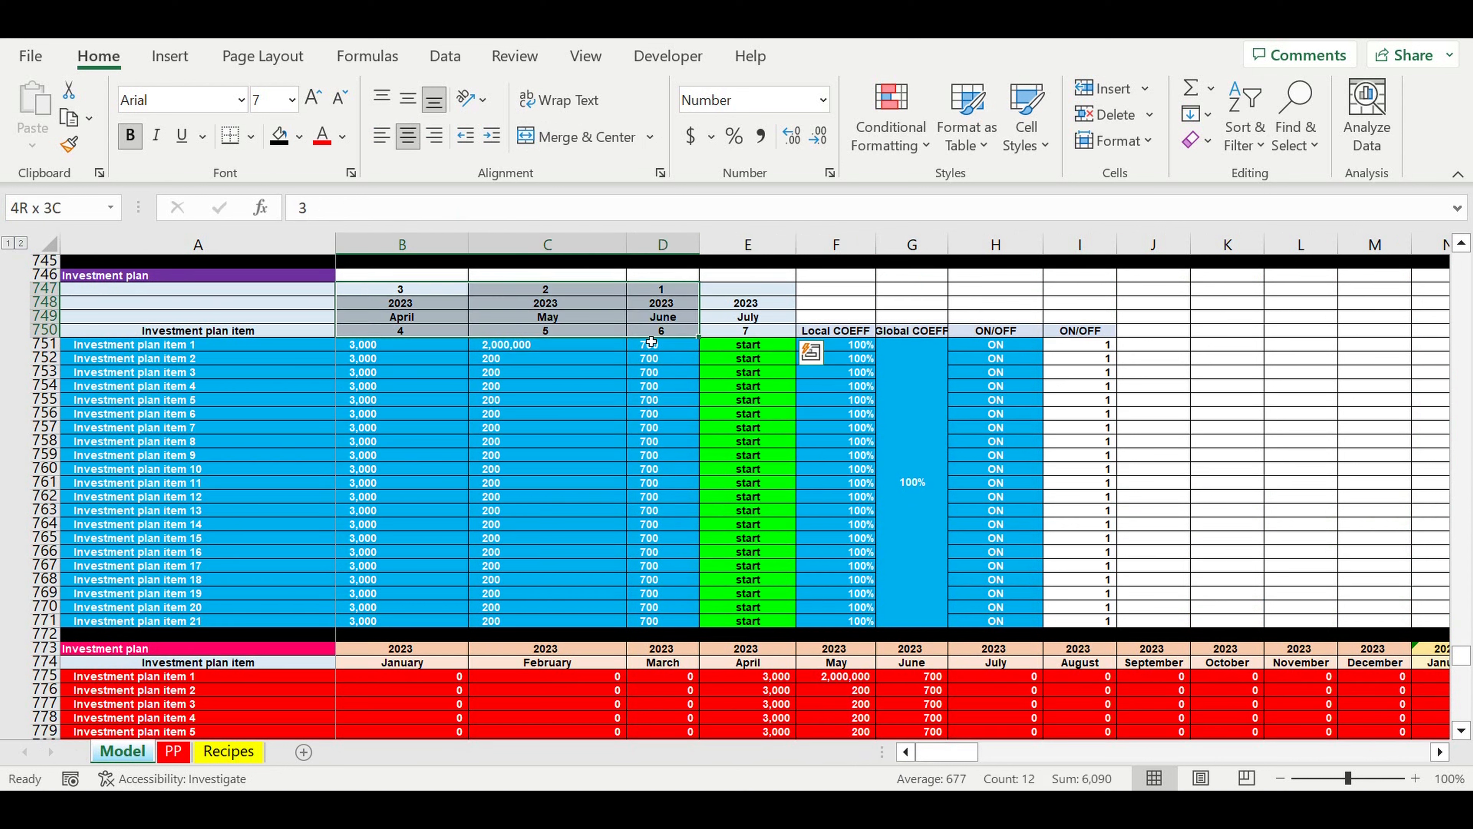
drag(745, 346, 782, 635)
drag(371, 344, 668, 622)
drag(215, 345, 203, 511)
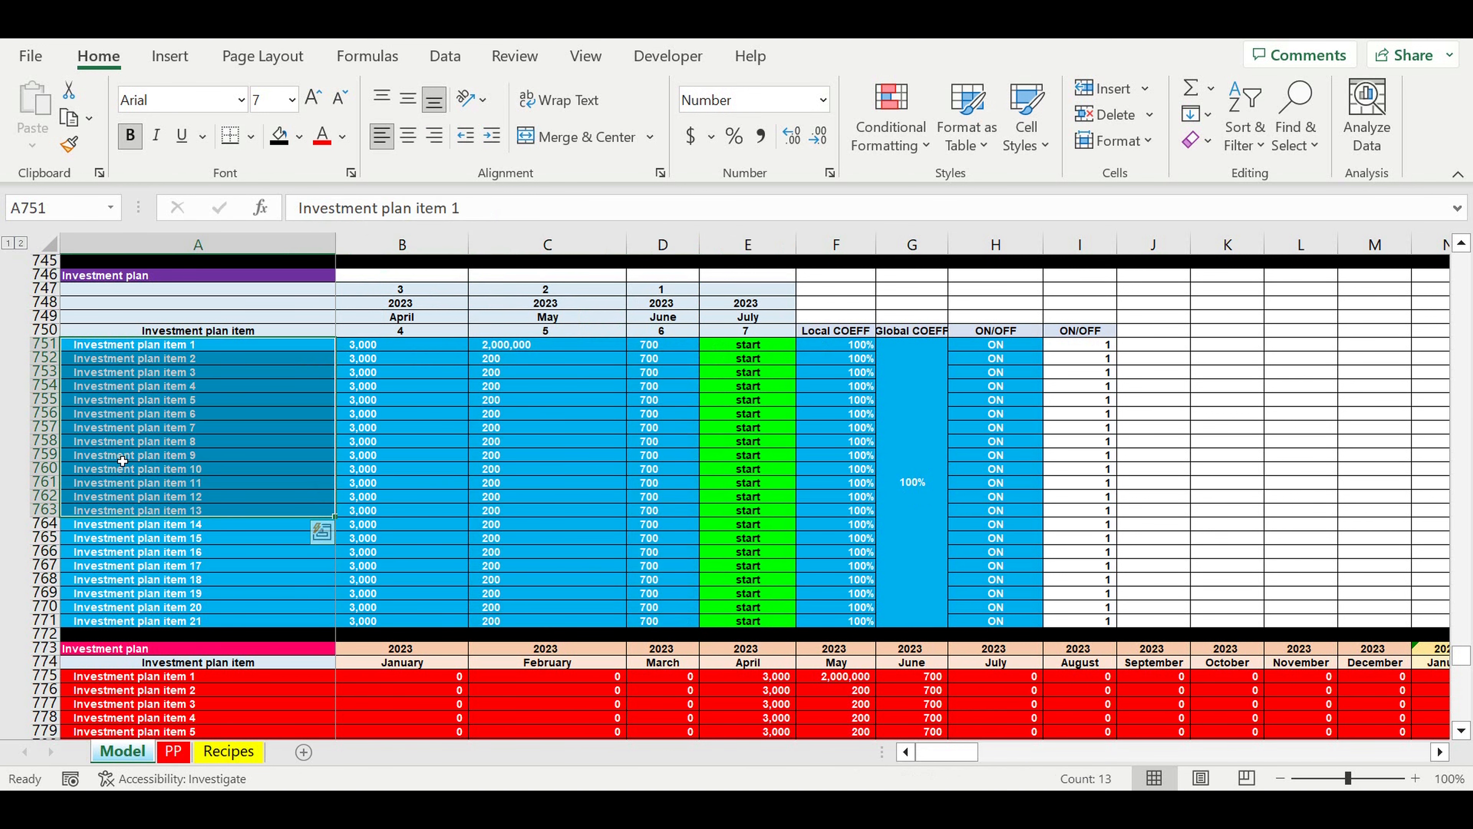
Step: Review the Loan inputs, including the grace periods for principle and interest payments
scroll(122, 461, down, 14)
drag(402, 455, 426, 493)
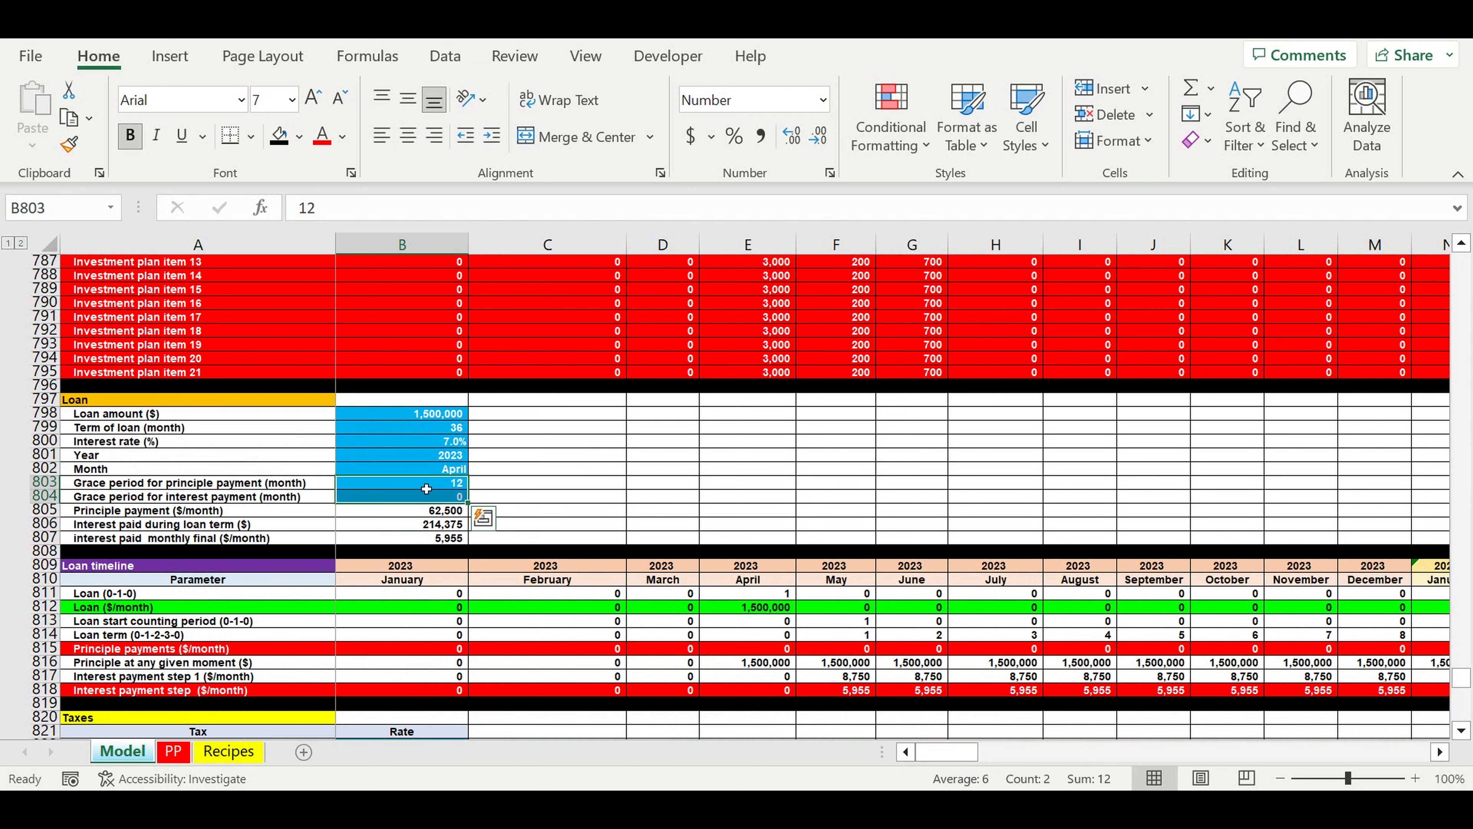
click(300, 498)
Step: Review the Taxes rates, the Cash flow table and the Financing needed summary
scroll(303, 504, down, 9)
drag(43, 441, 58, 690)
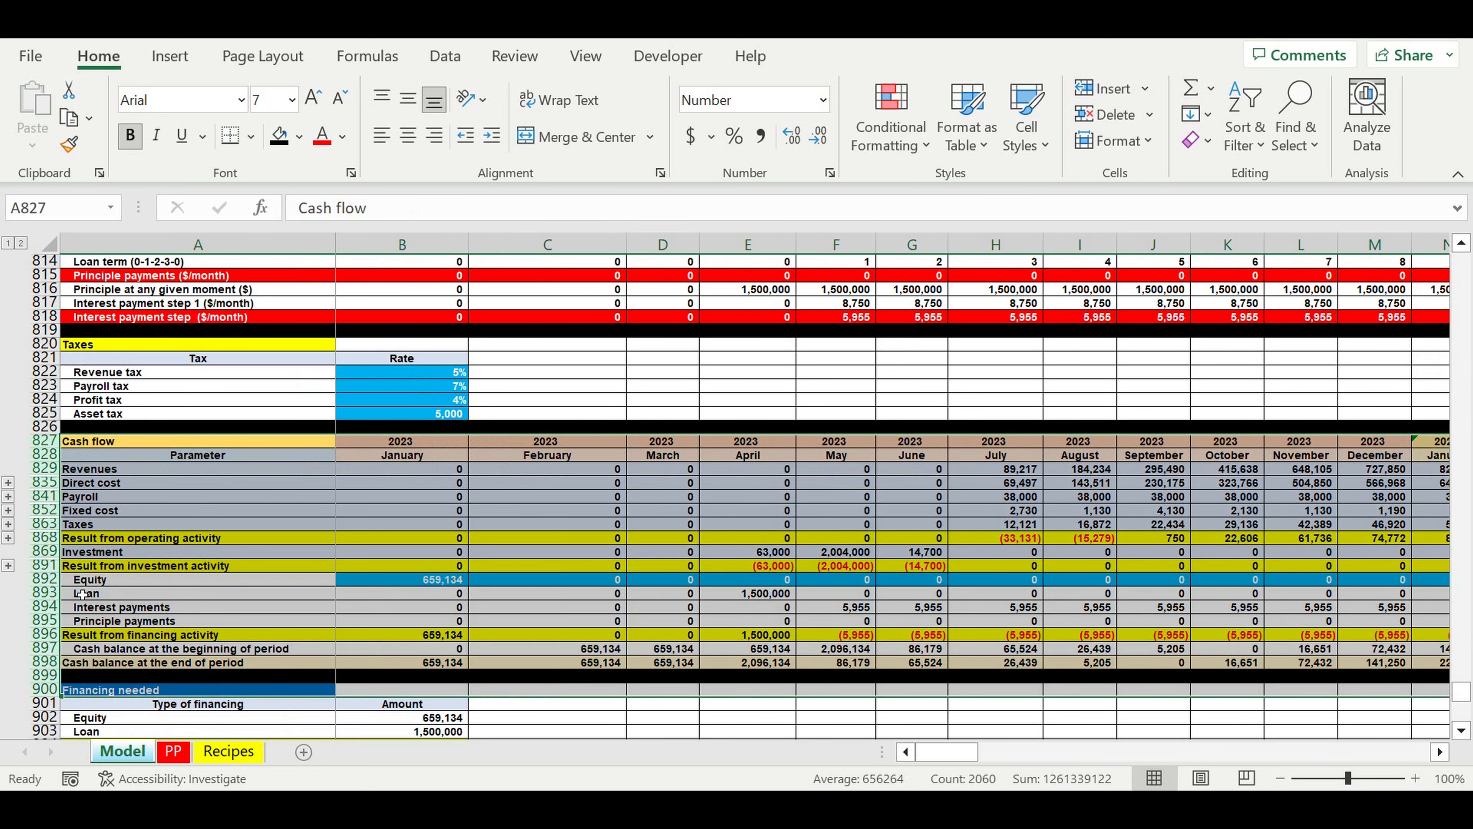
scroll(87, 609, down, 4)
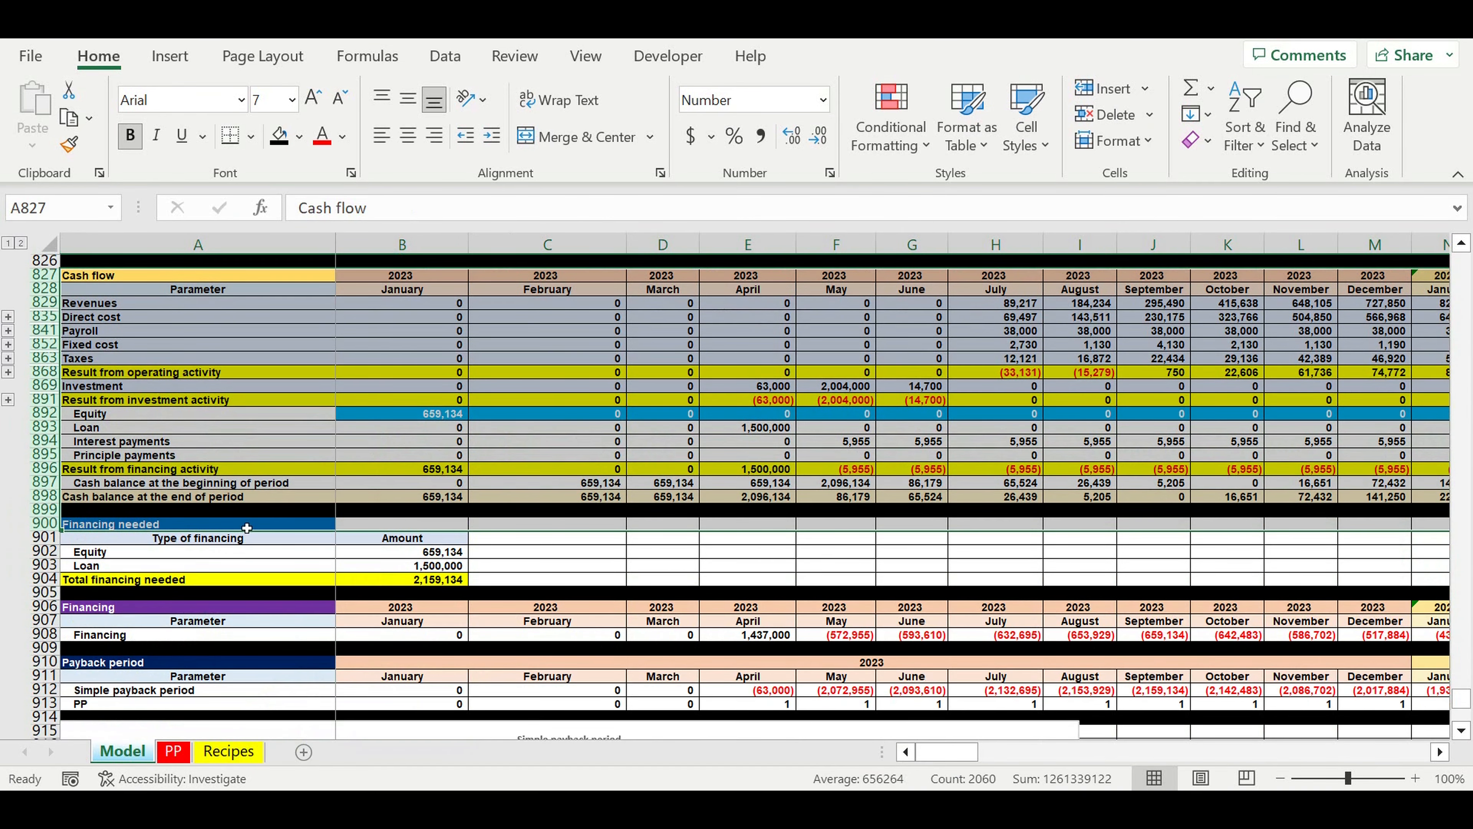
drag(247, 528, 418, 579)
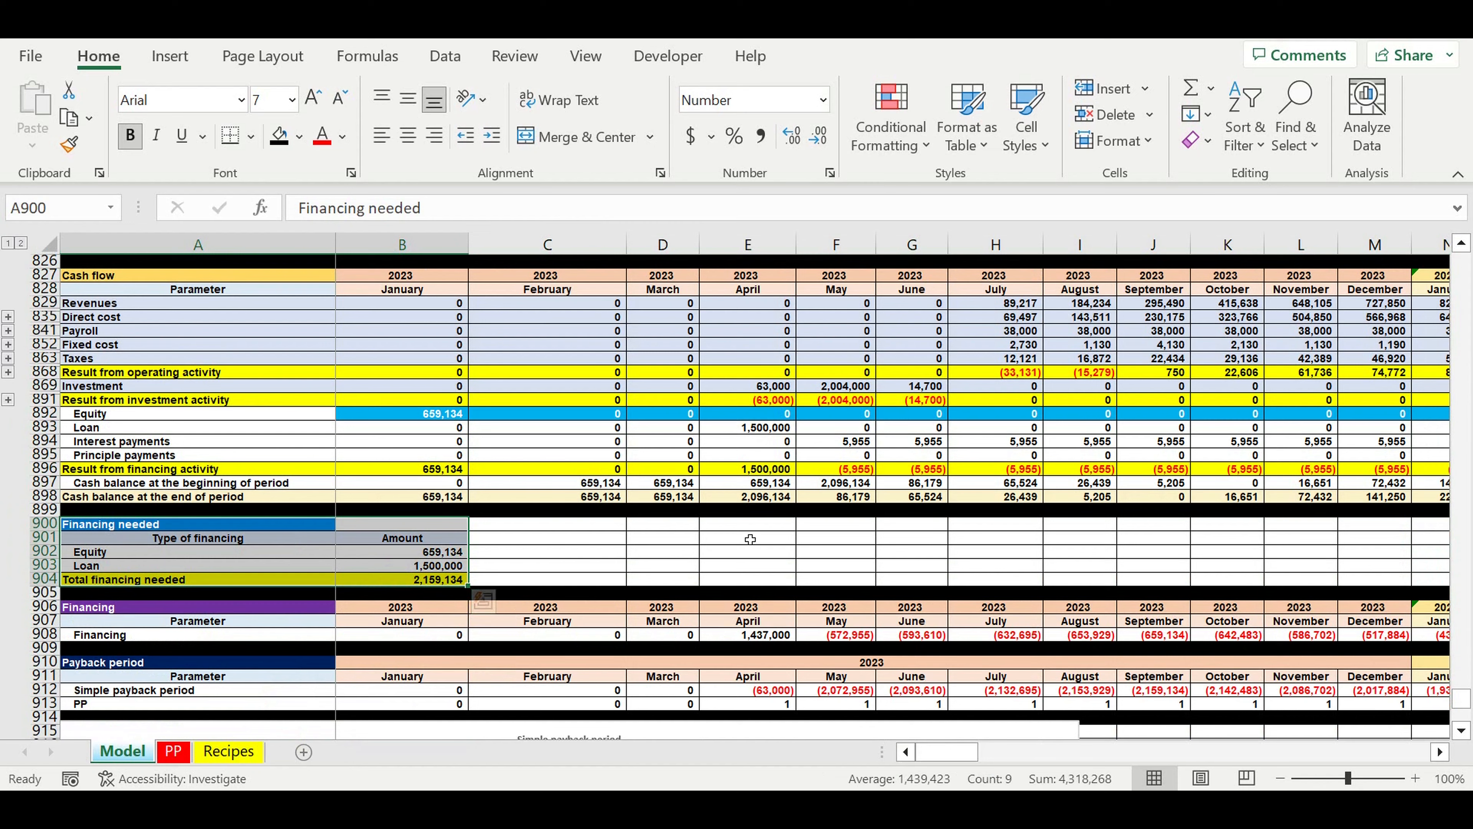
scroll(753, 543, down, 1)
scroll(753, 543, down, 4)
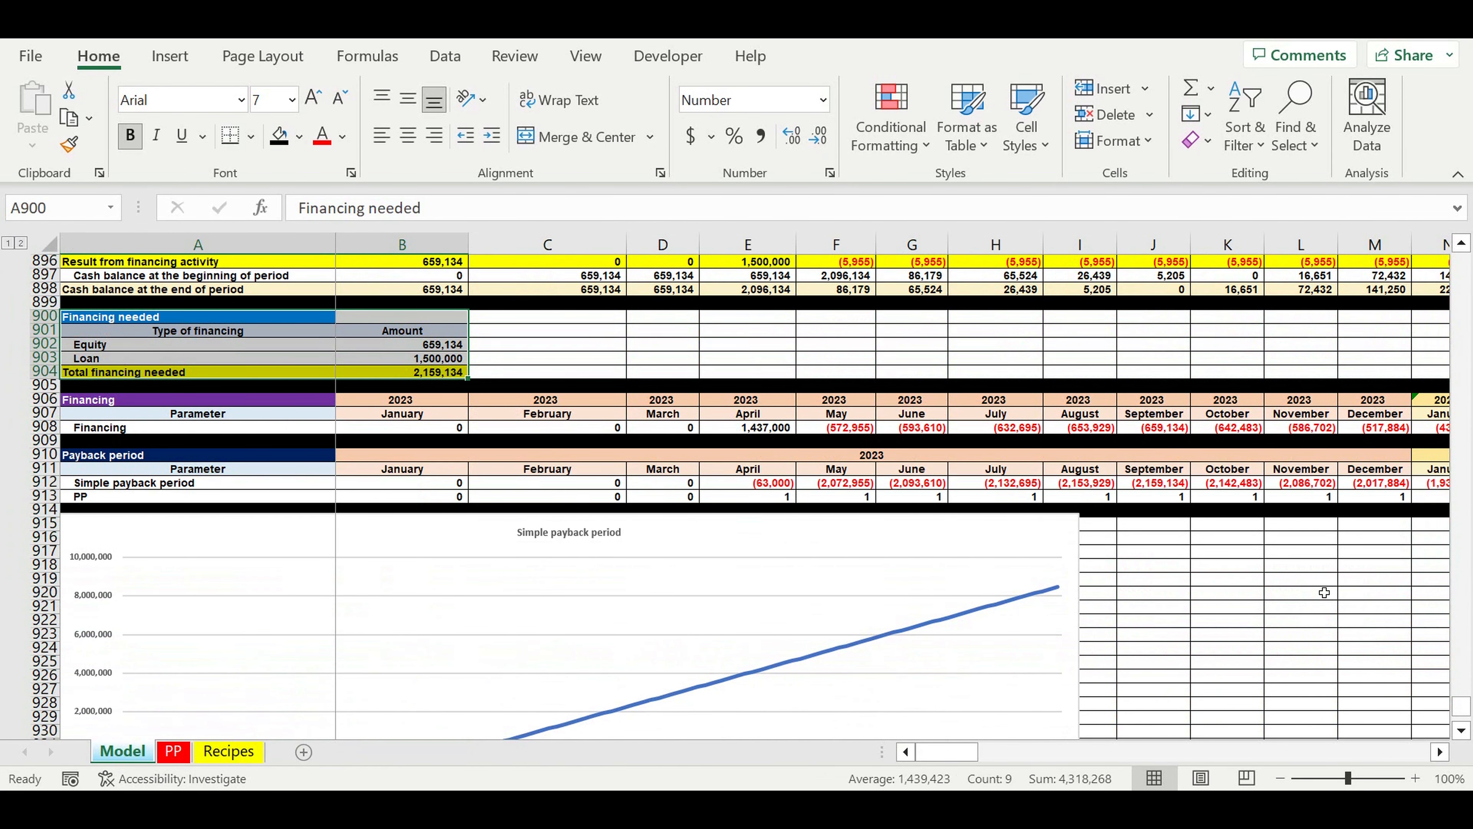
Step: Examine the Simple payback period chart beneath the Payback period table
click(1300, 607)
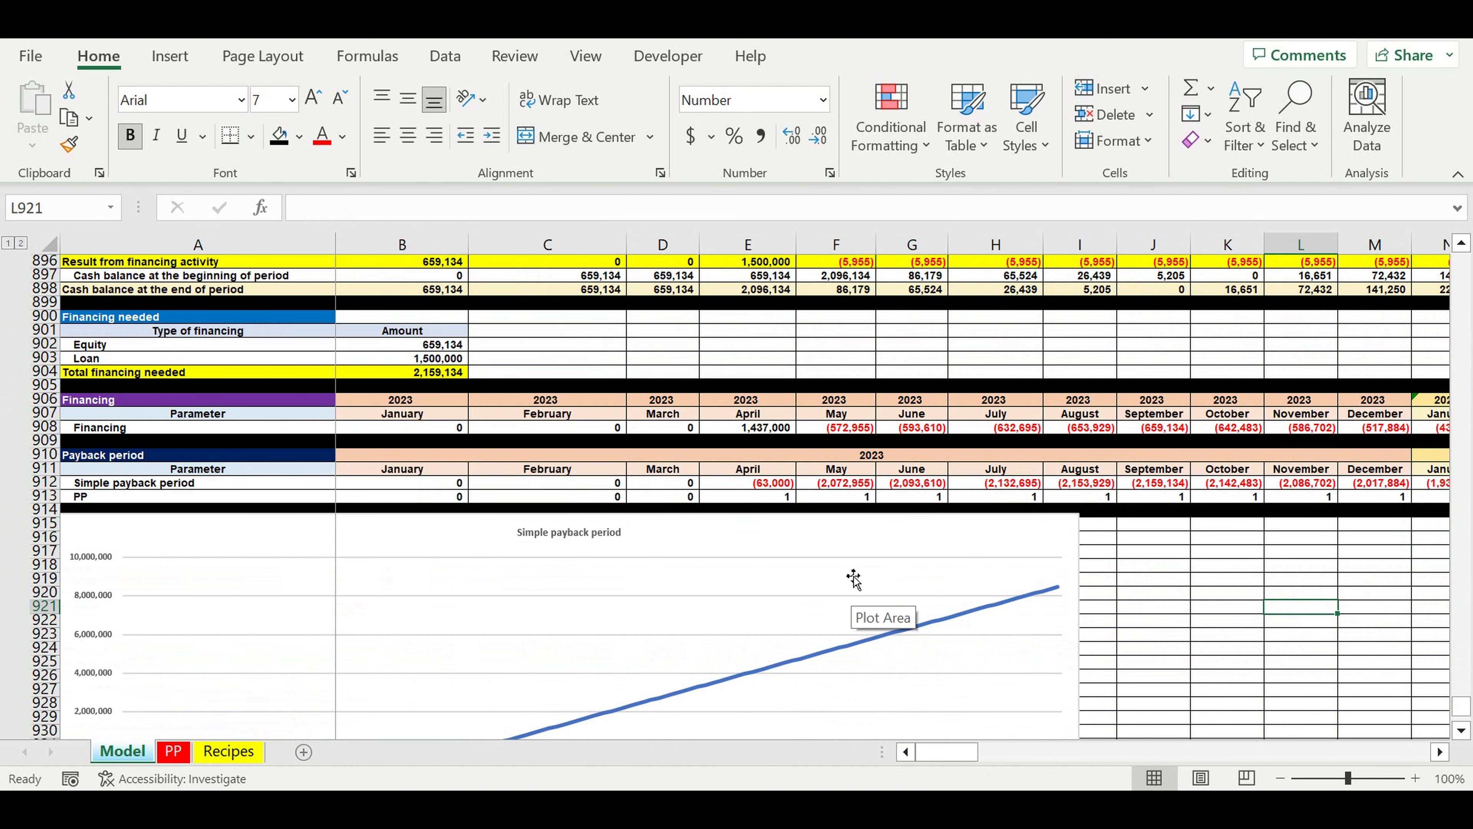
scroll(856, 577, down, 5)
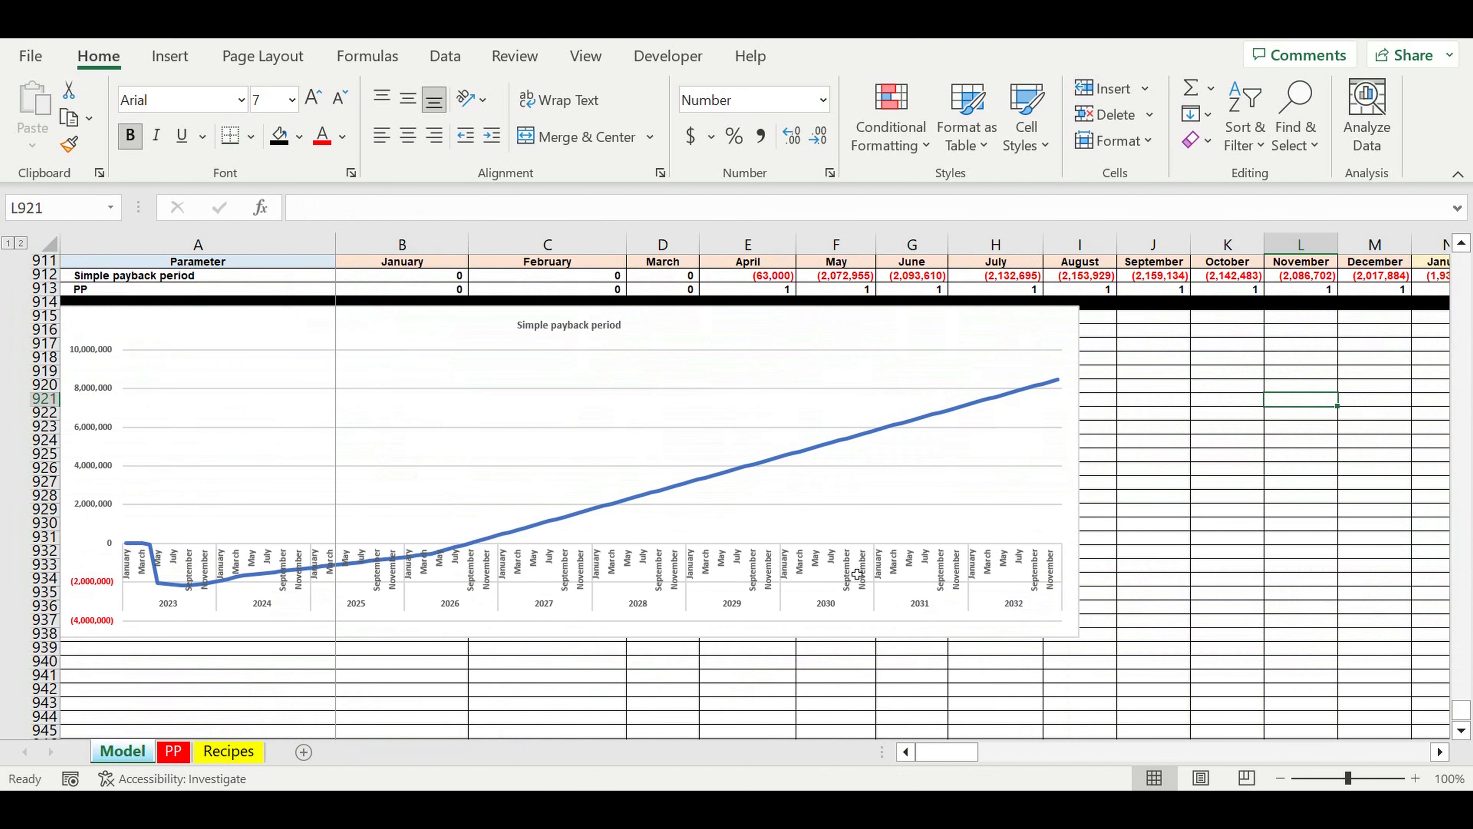
scroll(857, 575, down, 2)
Step: Fill the whole of row 939 below the payback chart with black as a separator
click(51, 568)
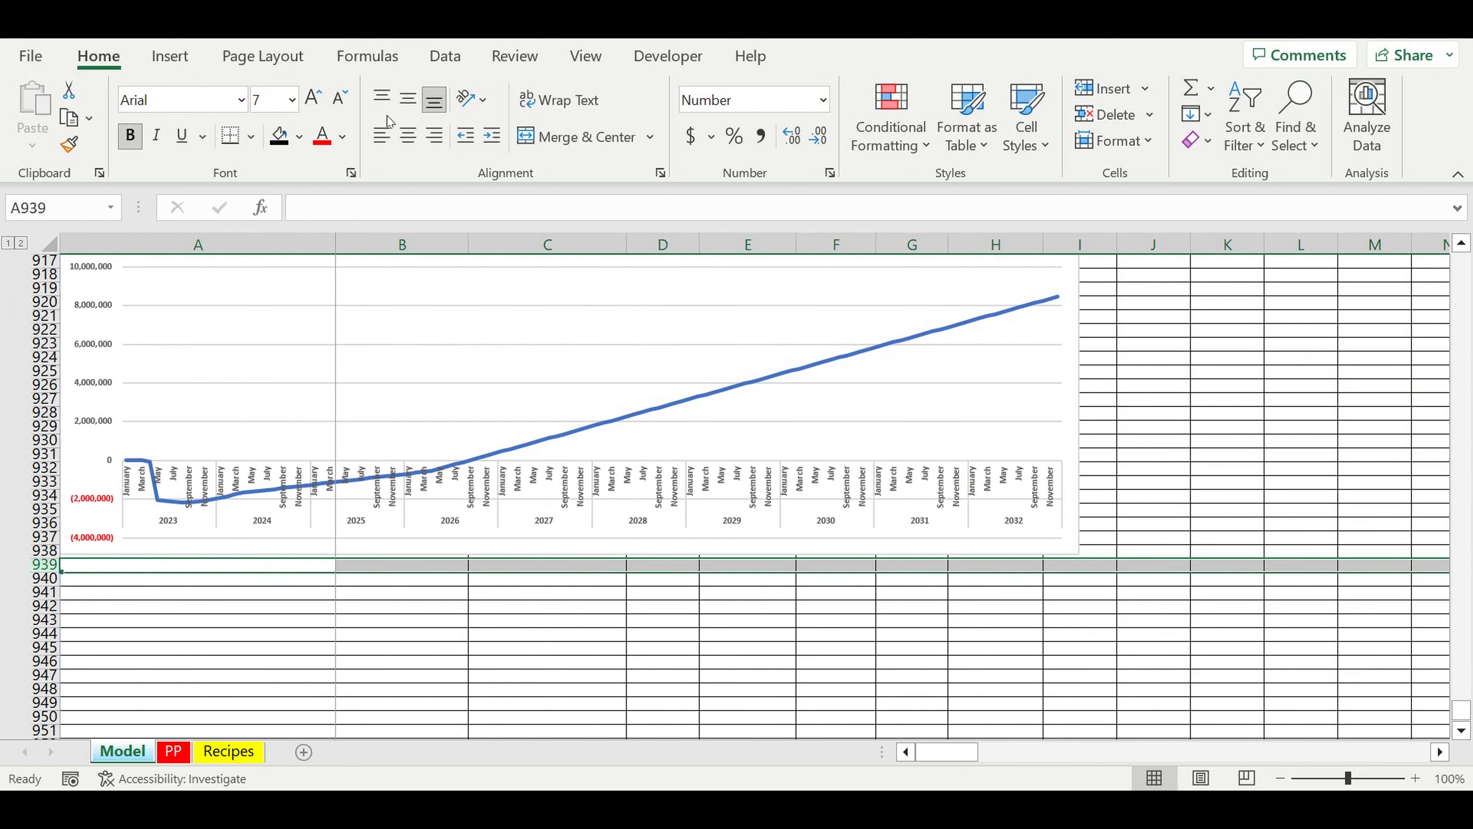
click(299, 136)
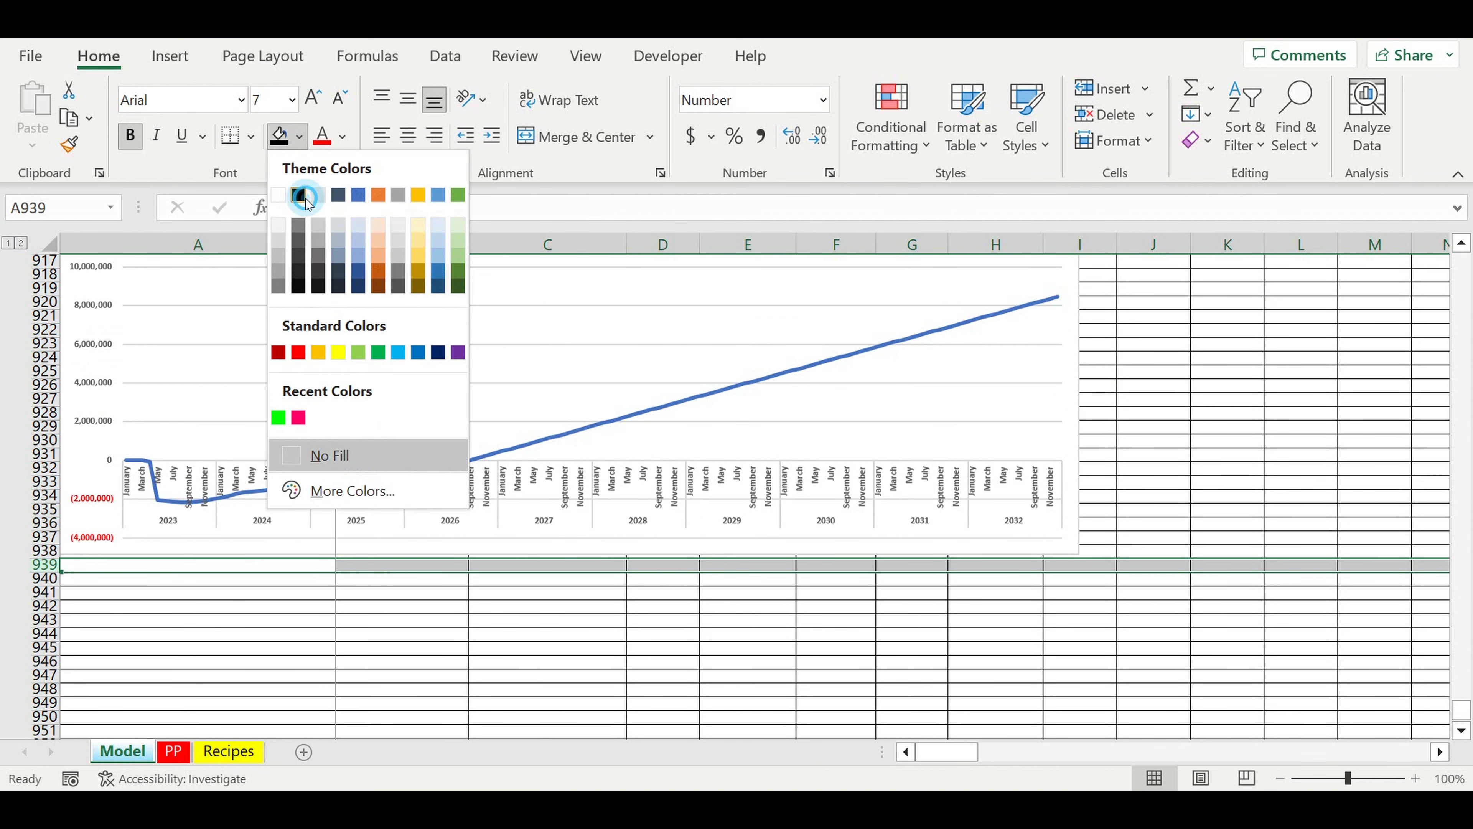
click(301, 198)
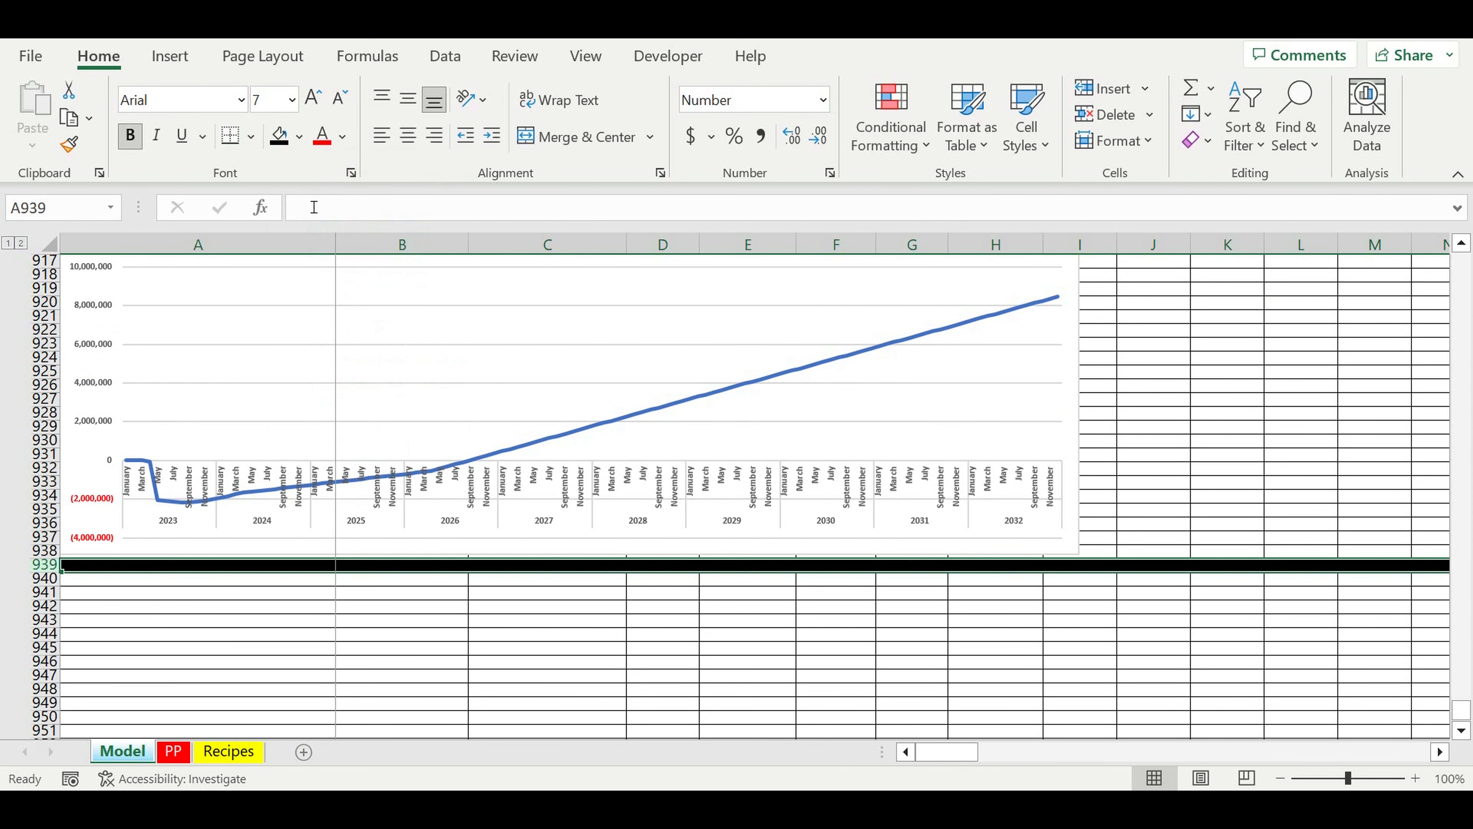
Step: Enter the label "Discount rate (%)" in cell A940
click(258, 585)
text(Discount)
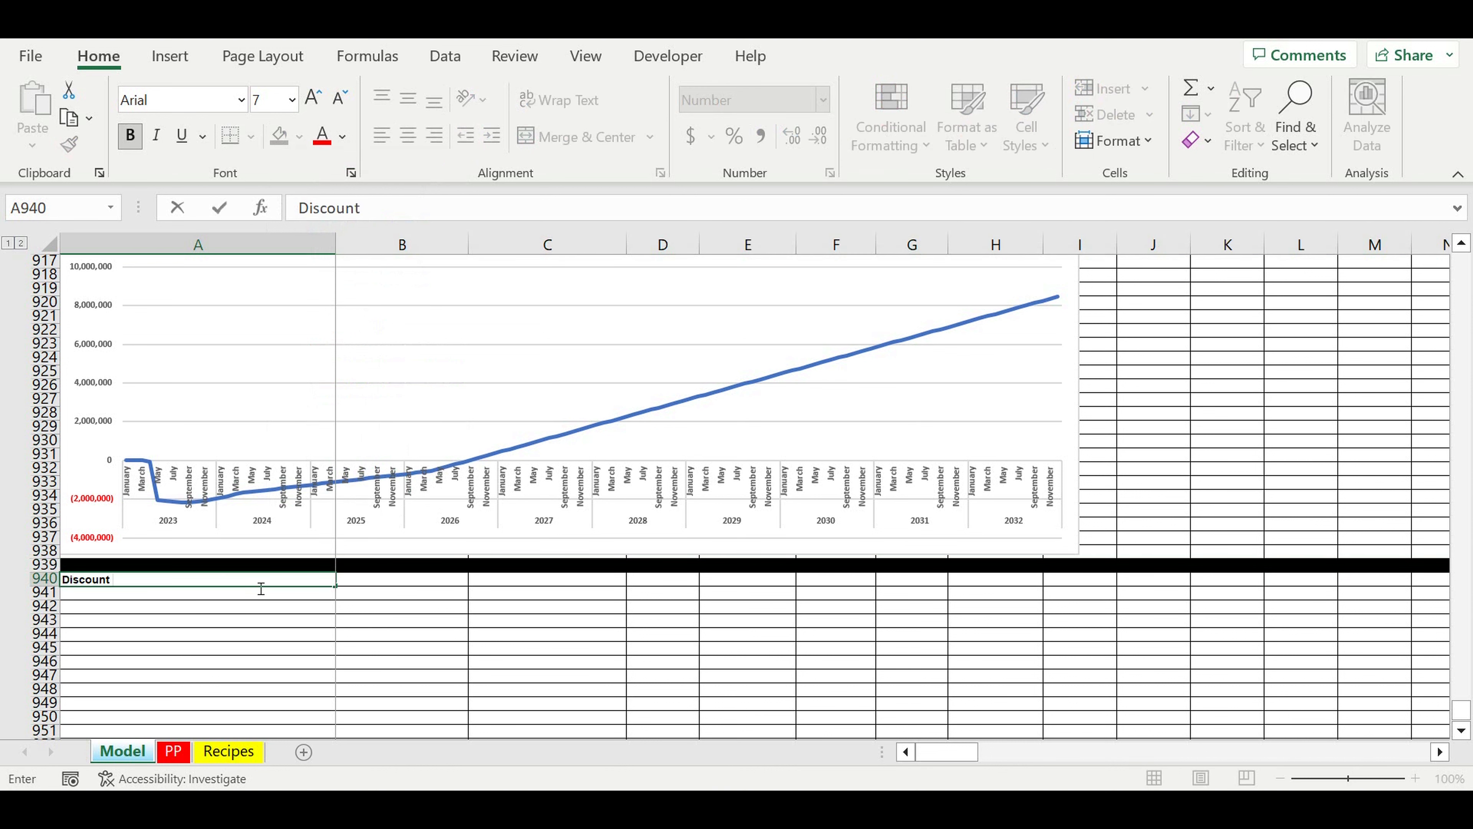
text( rate (%))
key(Return)
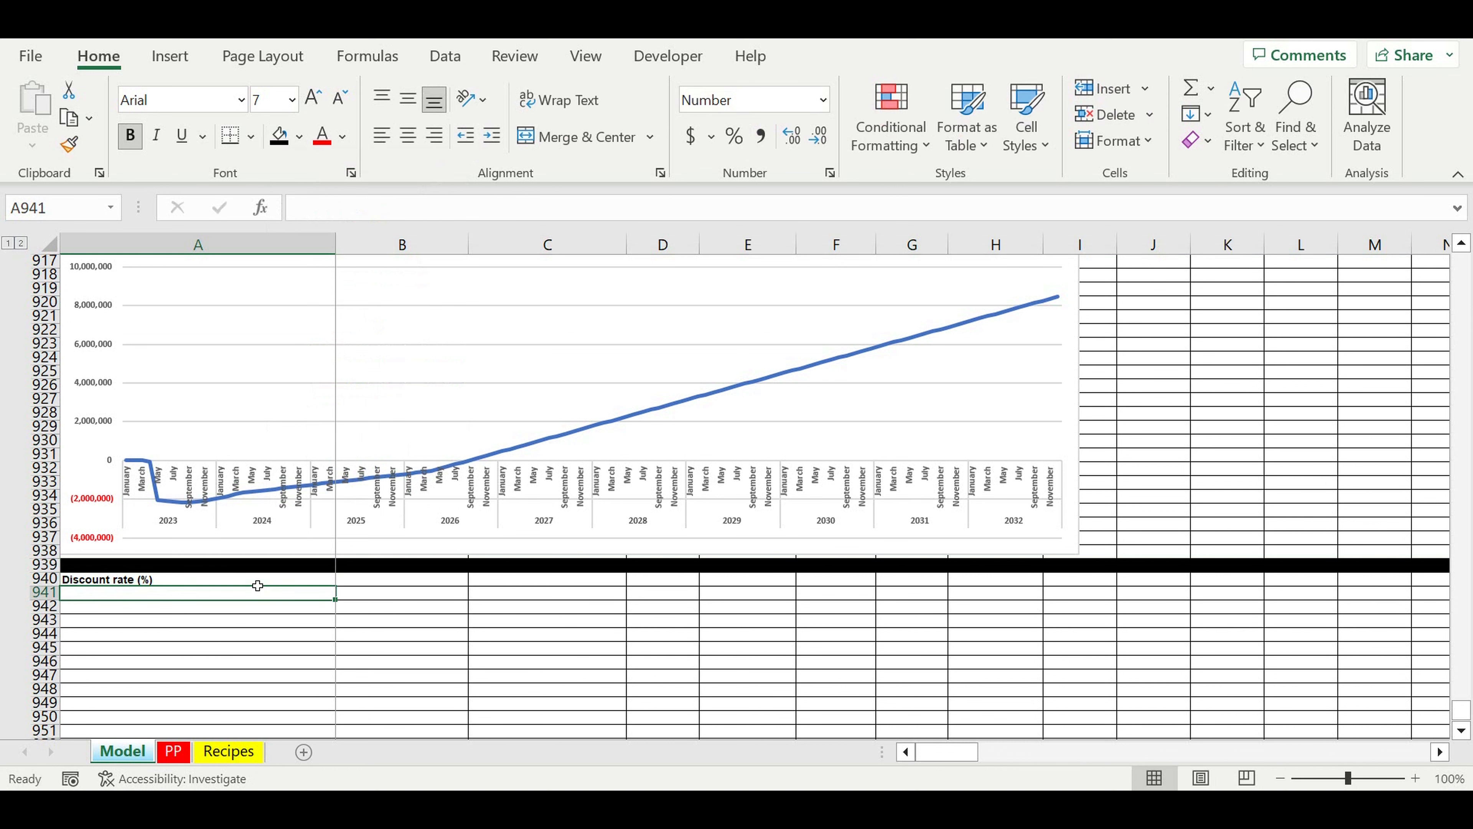
Step: Format cell B940 as a percentage and enter a discount rate of 14%
click(401, 580)
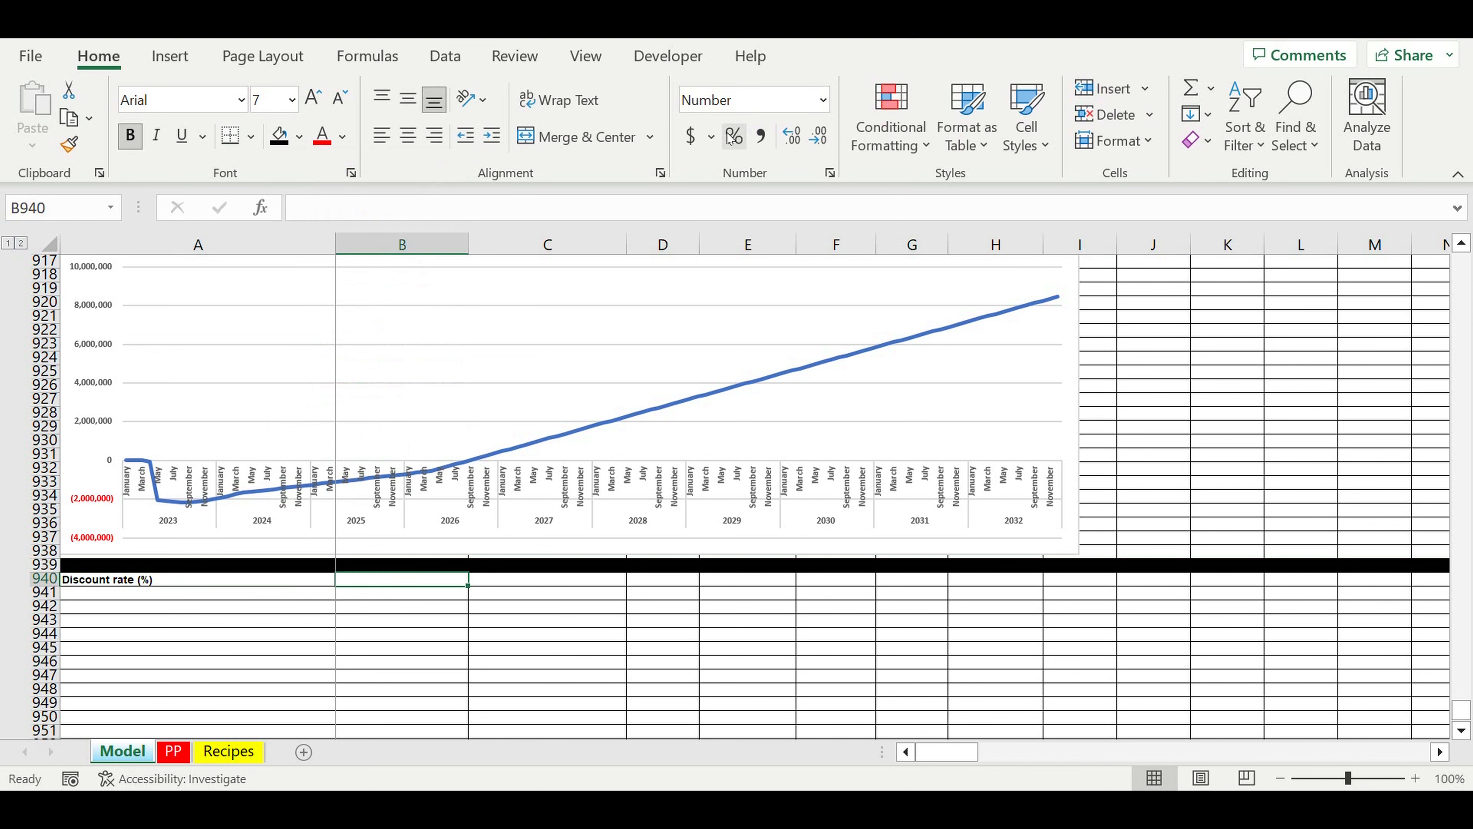
click(734, 136)
text(14)
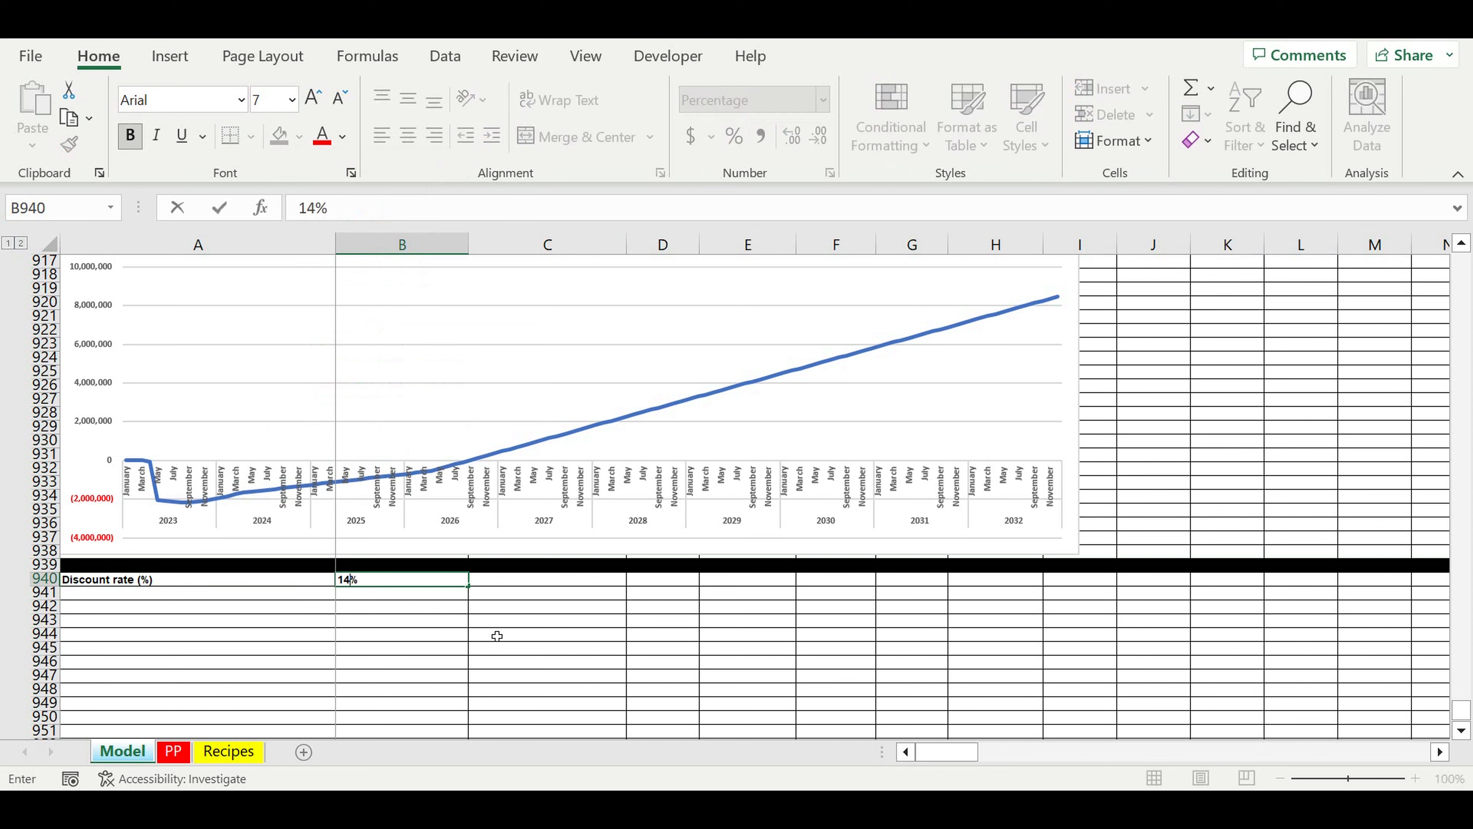
key(Return)
key(Up)
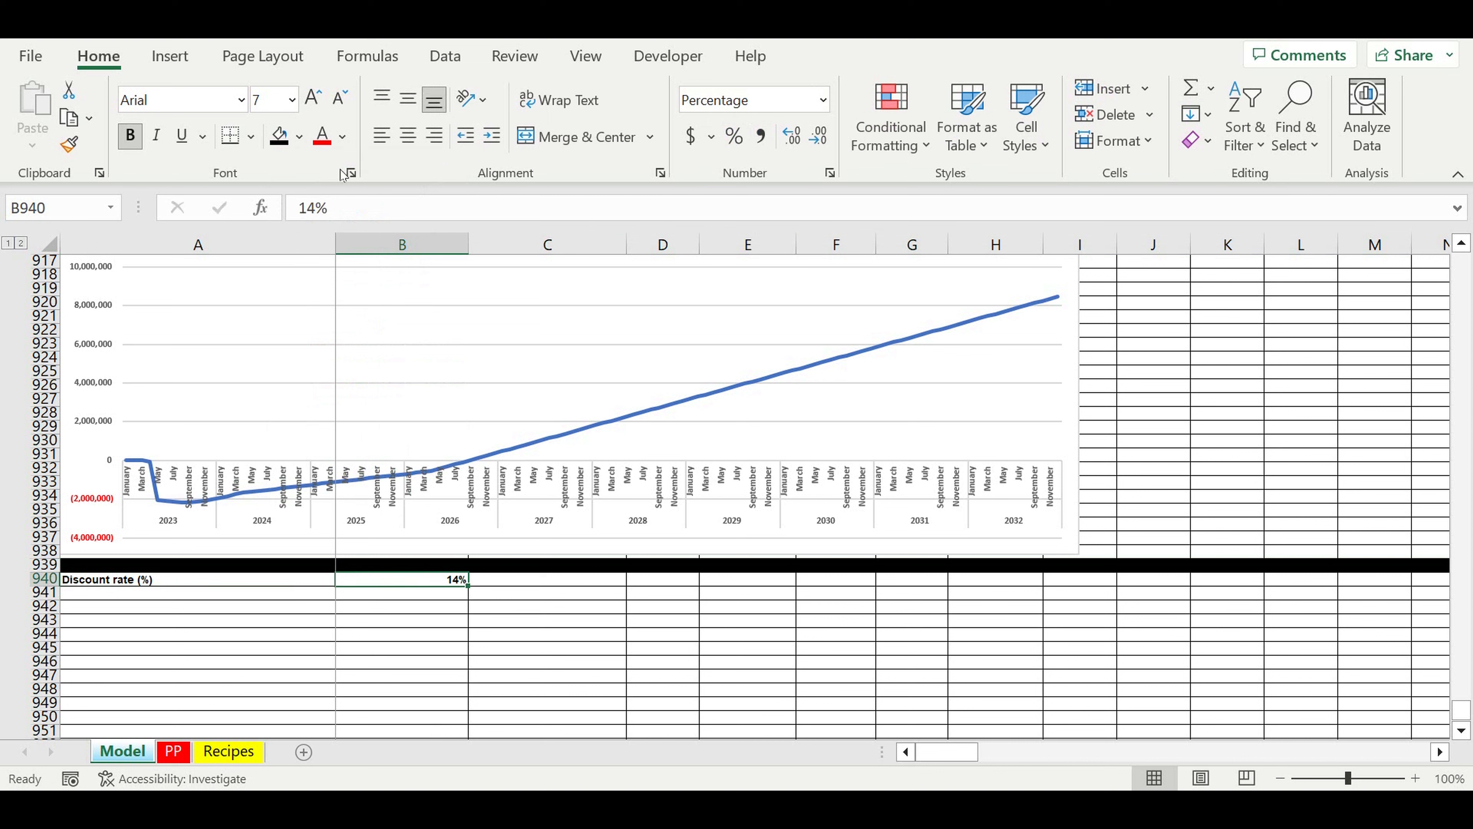
Step: Mark the discount rate in B940 as an input cell with white text and a light blue fill
click(342, 137)
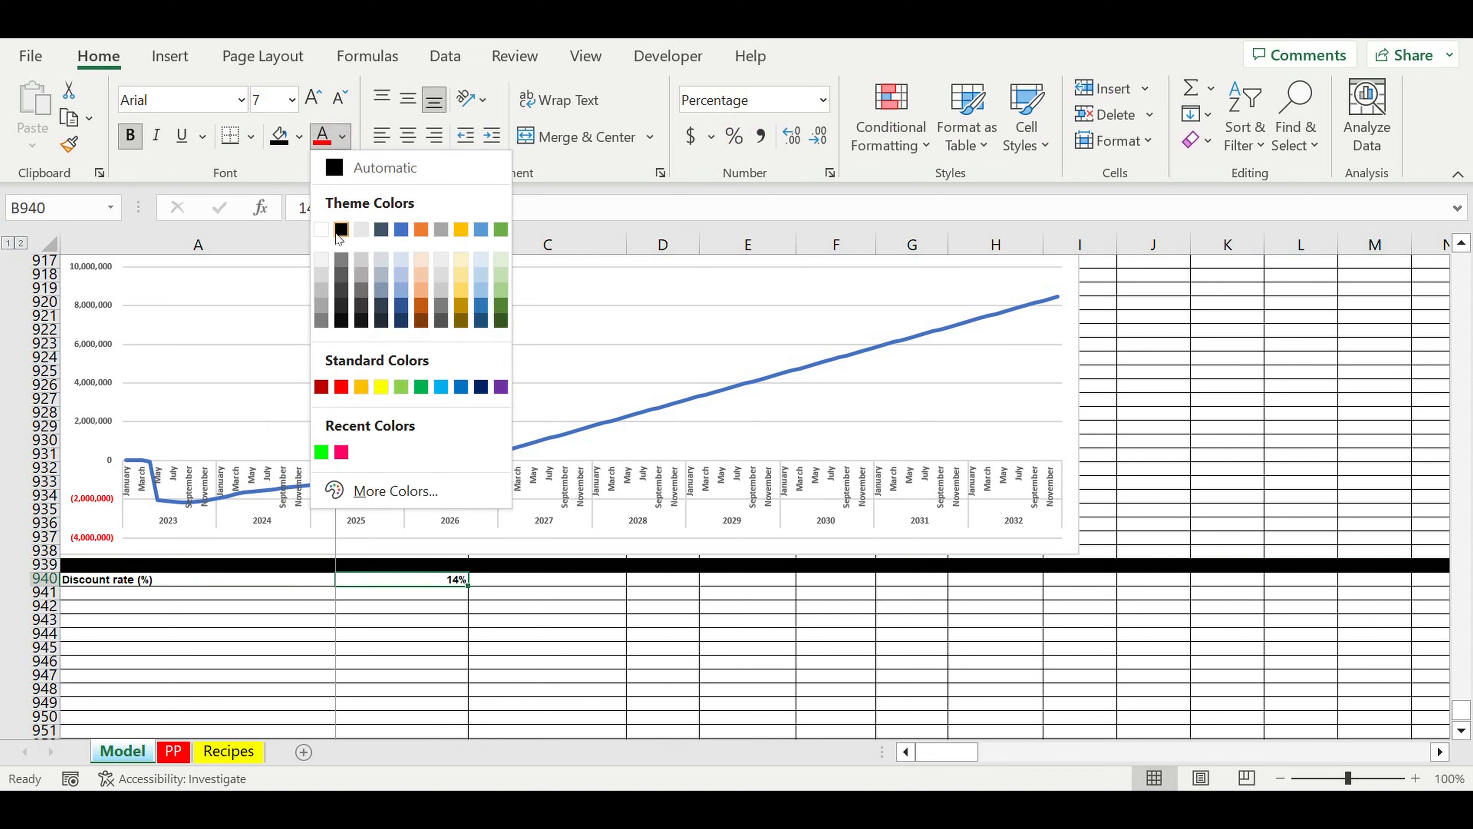
click(321, 229)
click(299, 136)
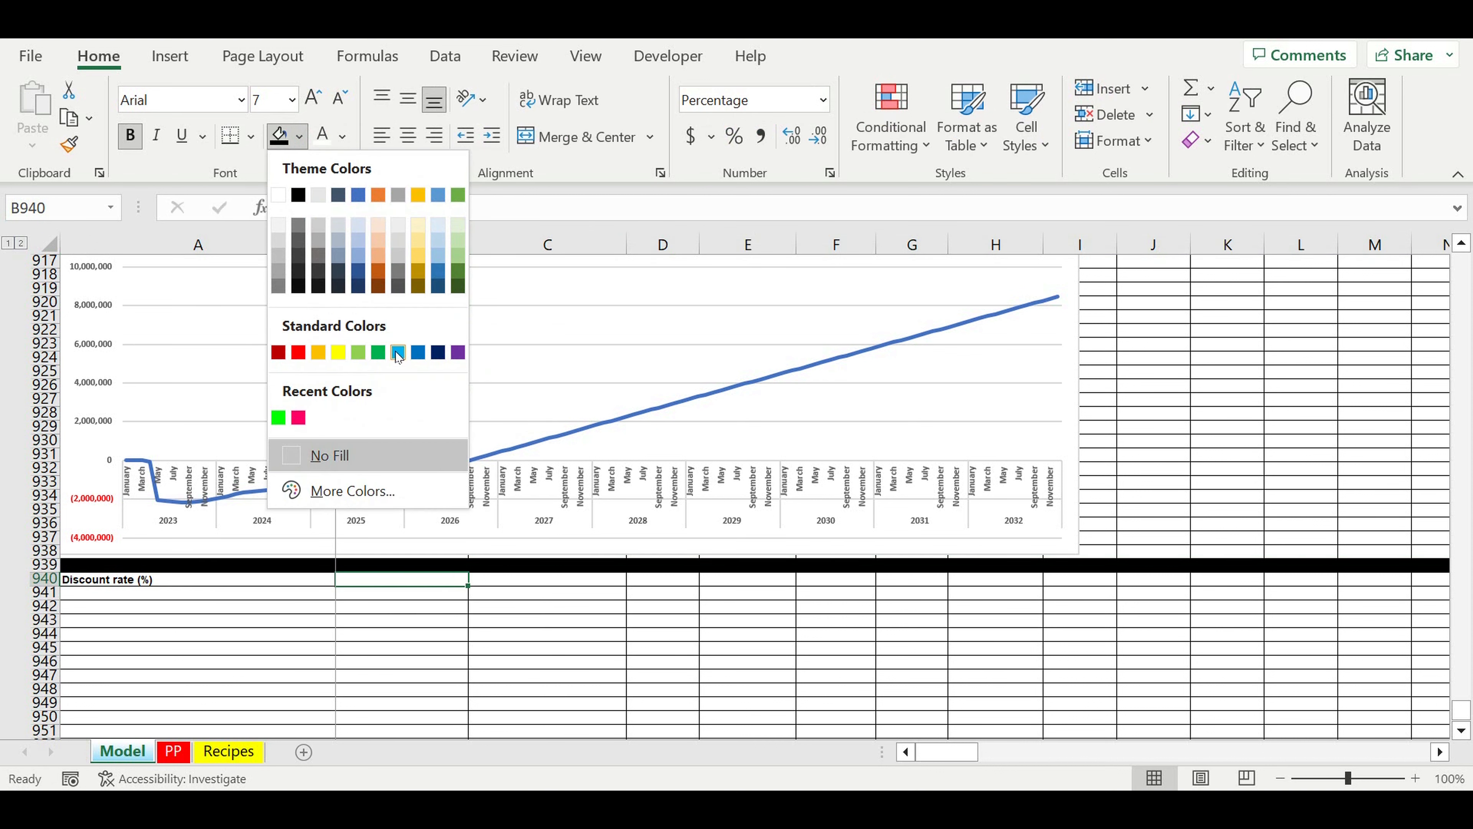
click(397, 354)
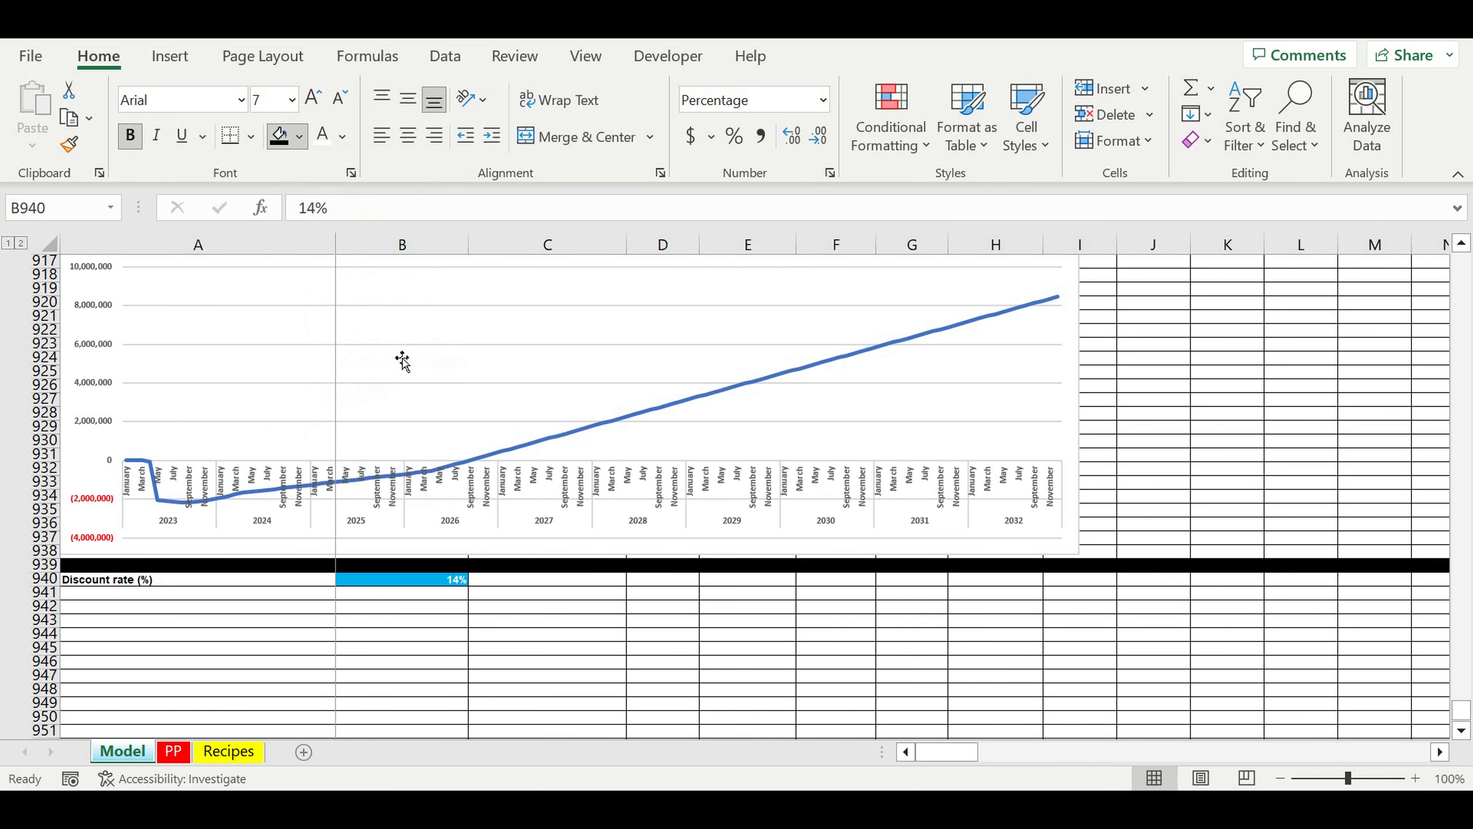
Step: Extend the label in A940 to "Discount rate (%) (Year)"
click(291, 575)
click(462, 207)
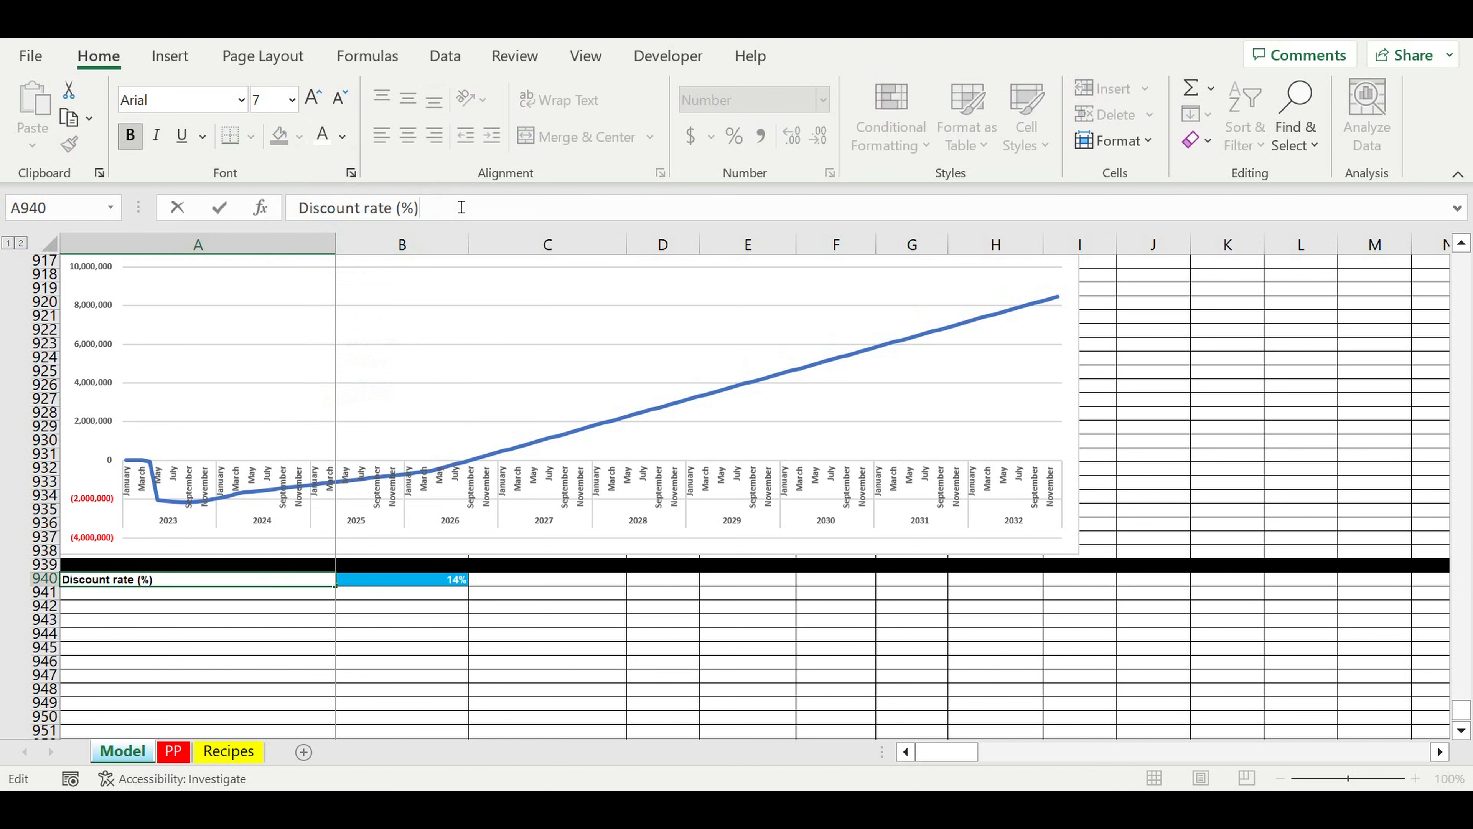
text((Year))
key(Return)
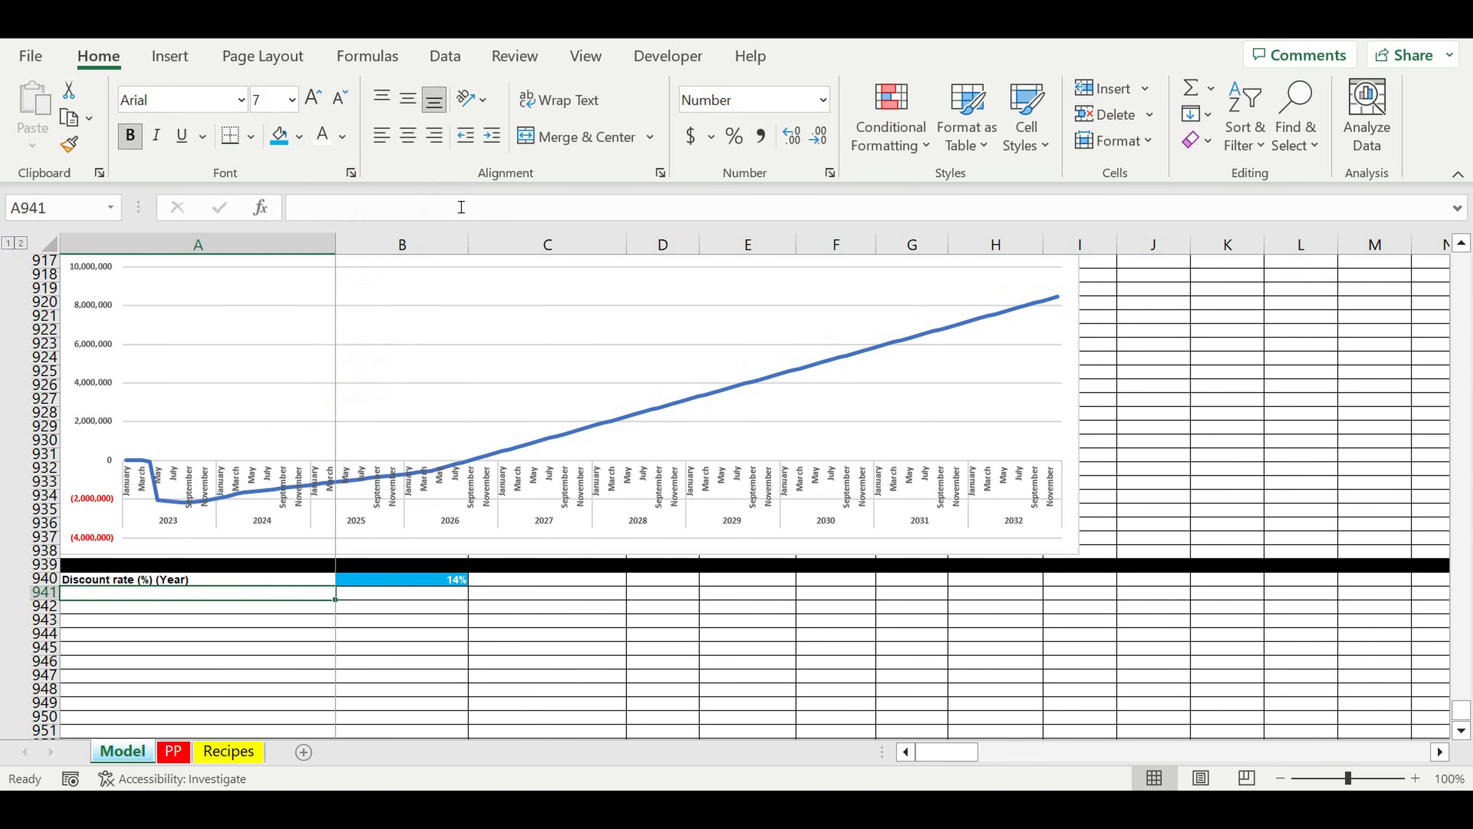
Step: Copy the discount rate label down to A941 and change it to "Discount rate (%) (Month)"
click(313, 580)
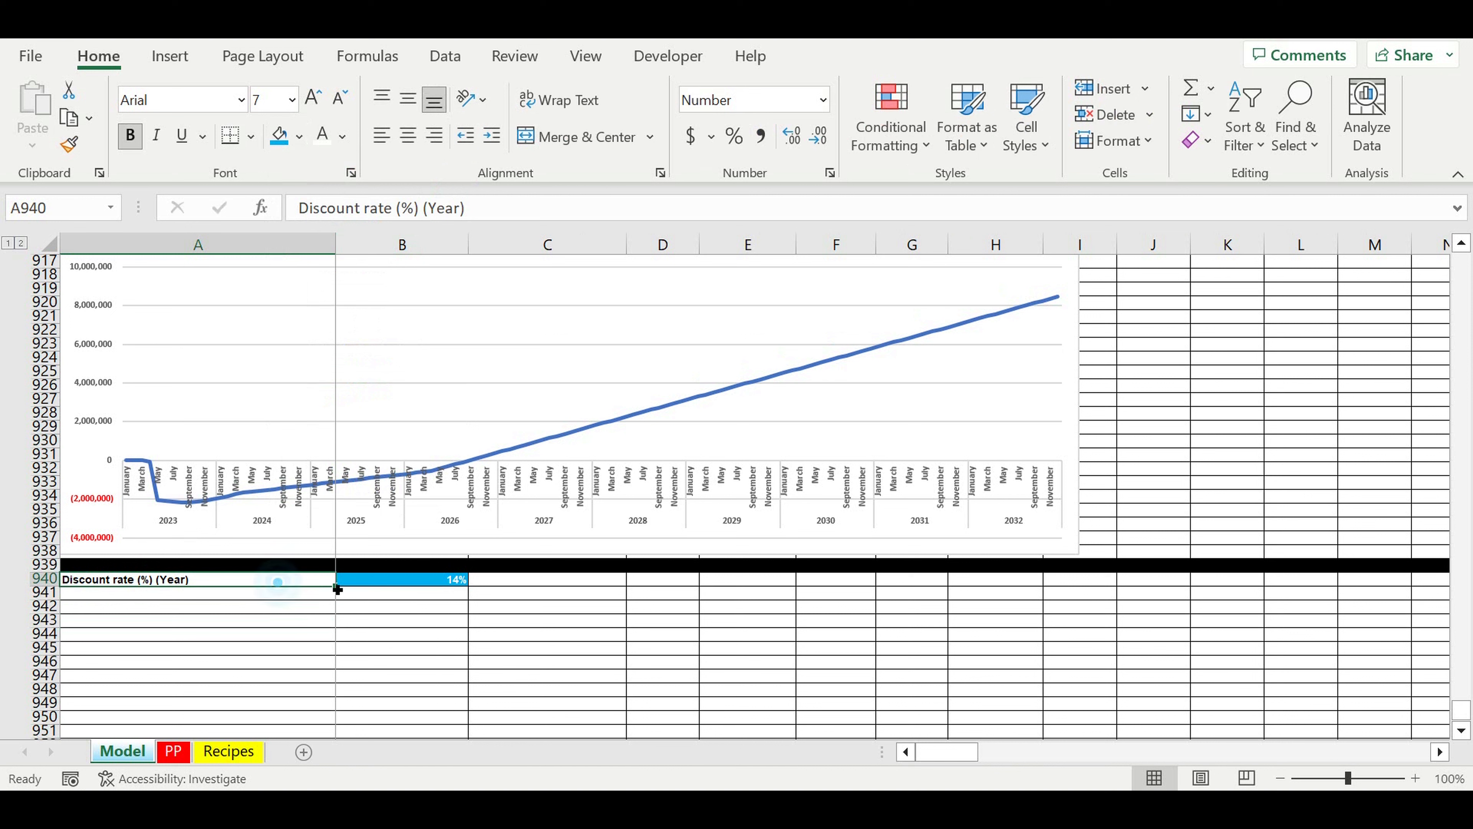
drag(336, 585, 375, 601)
drag(437, 207, 464, 212)
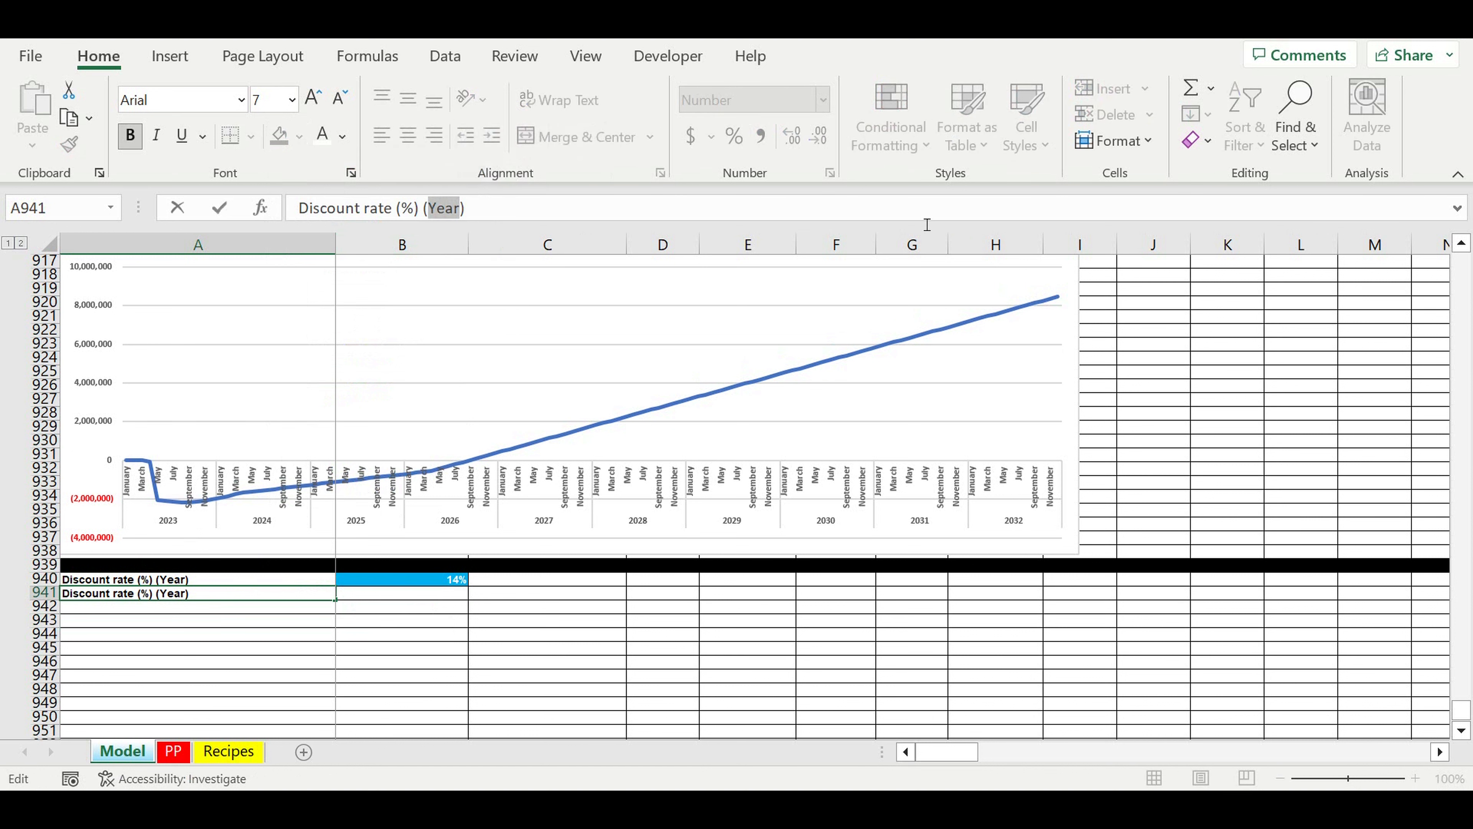
text(Mont)
text(h)
Step: Calculate the monthly discount rate in B941 with the formula =(1+B940)^(1/12)-1
click(402, 596)
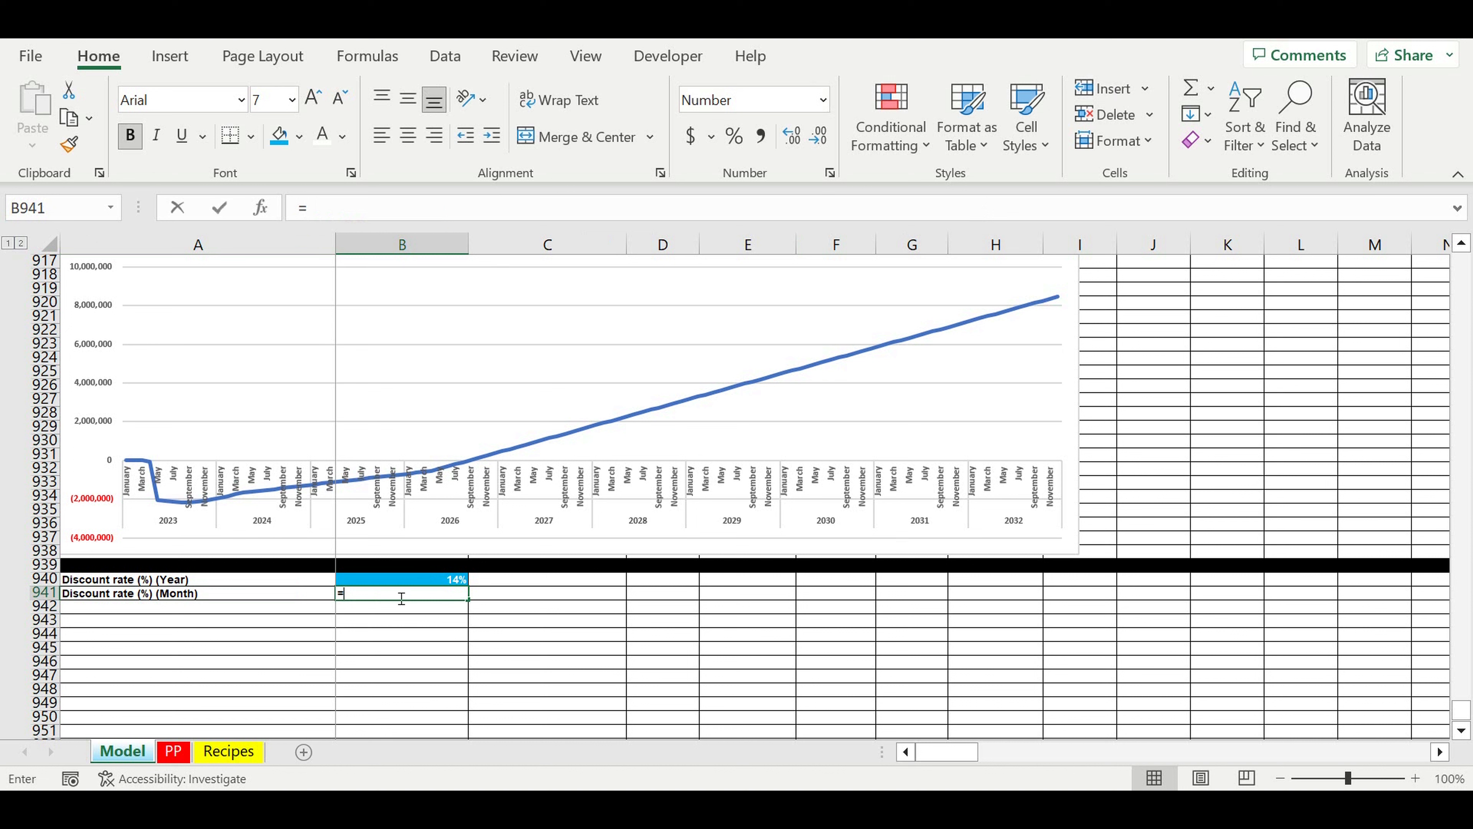
text(=)
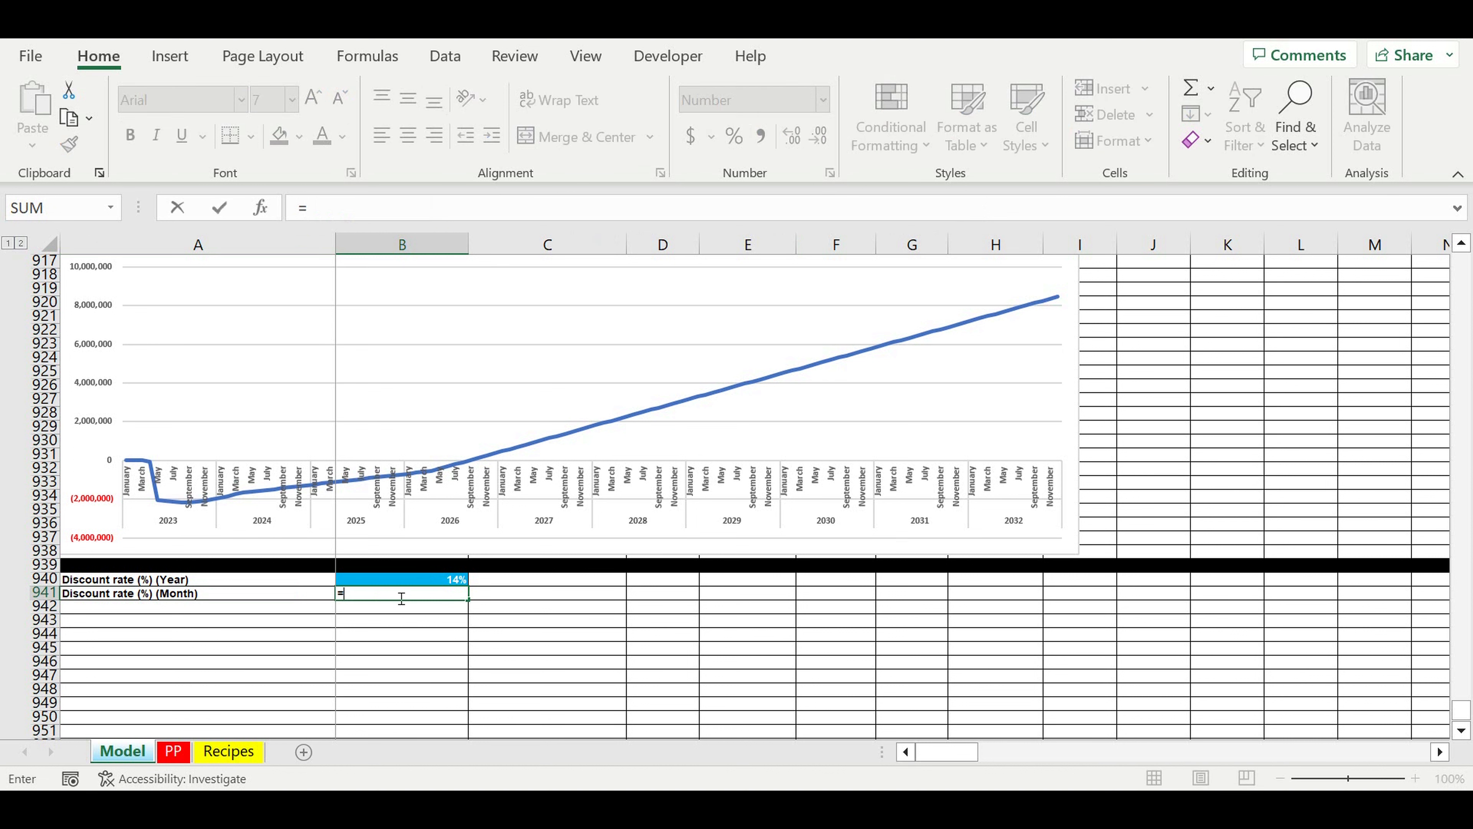
text((1+)
click(426, 582)
text())
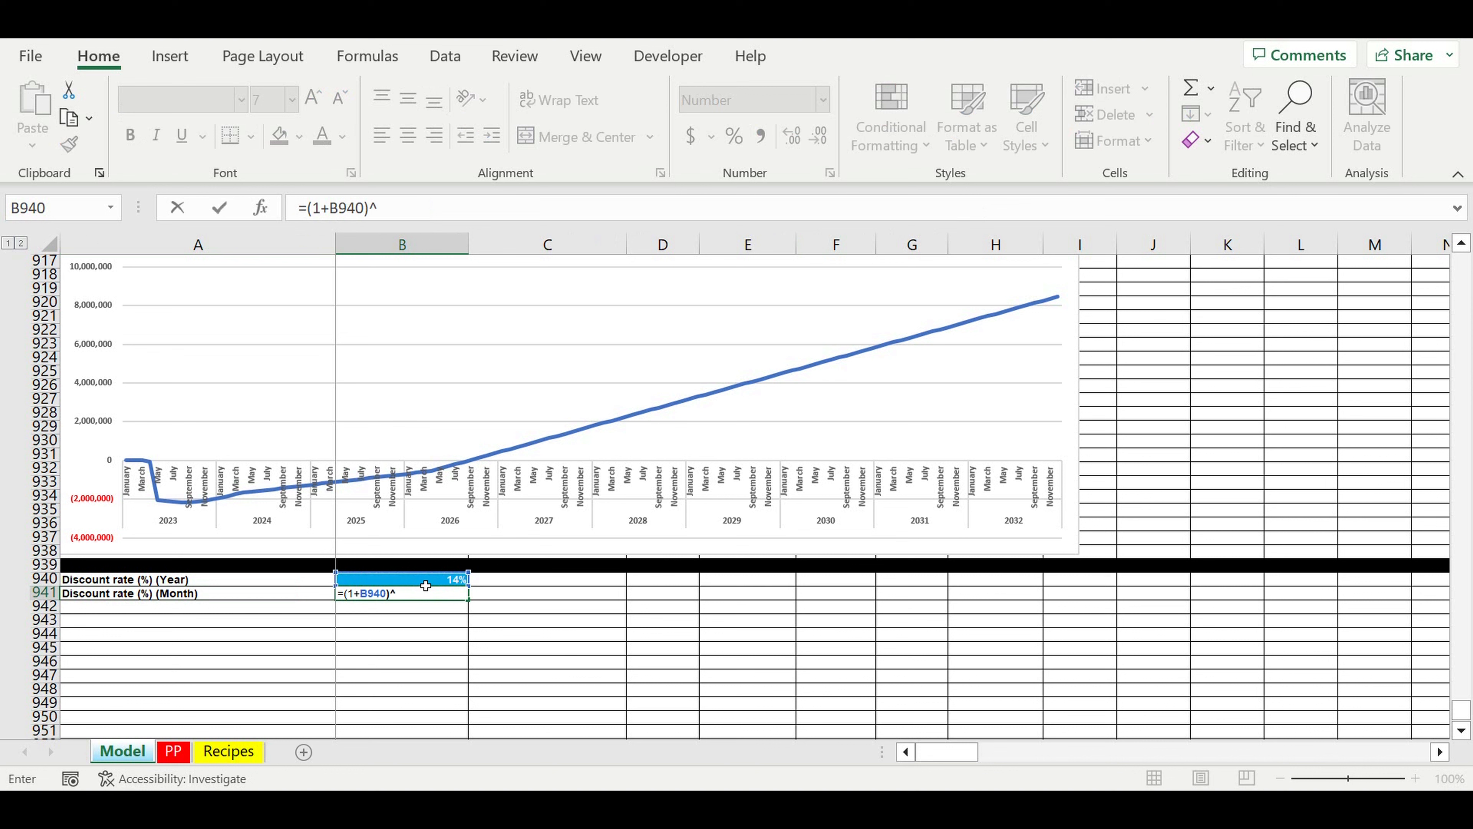
text(^(1/12)-1)
key(Return)
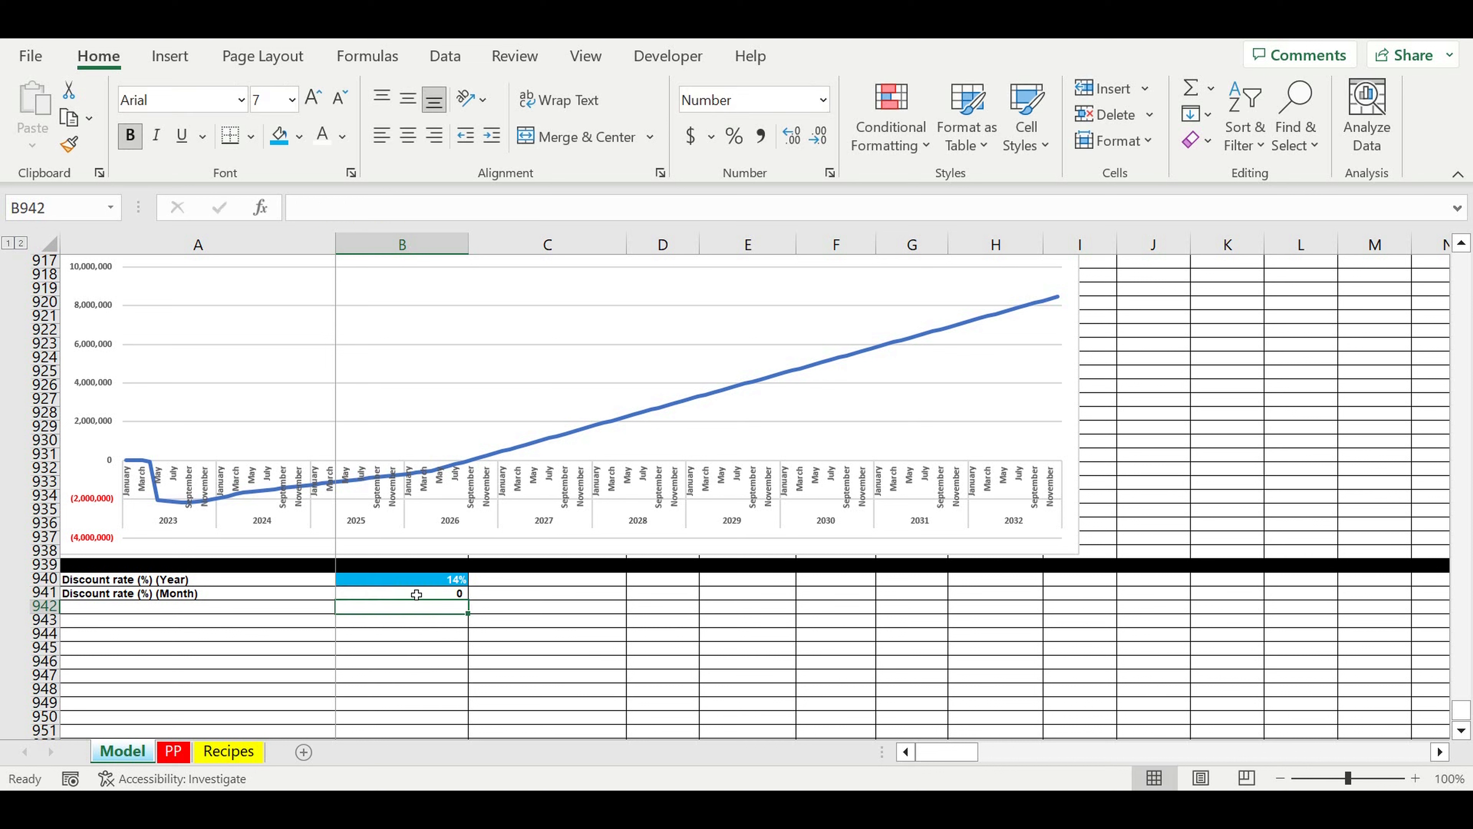
Step: Format the monthly discount rate in B941 as a percentage with two decimal places
click(417, 595)
click(733, 135)
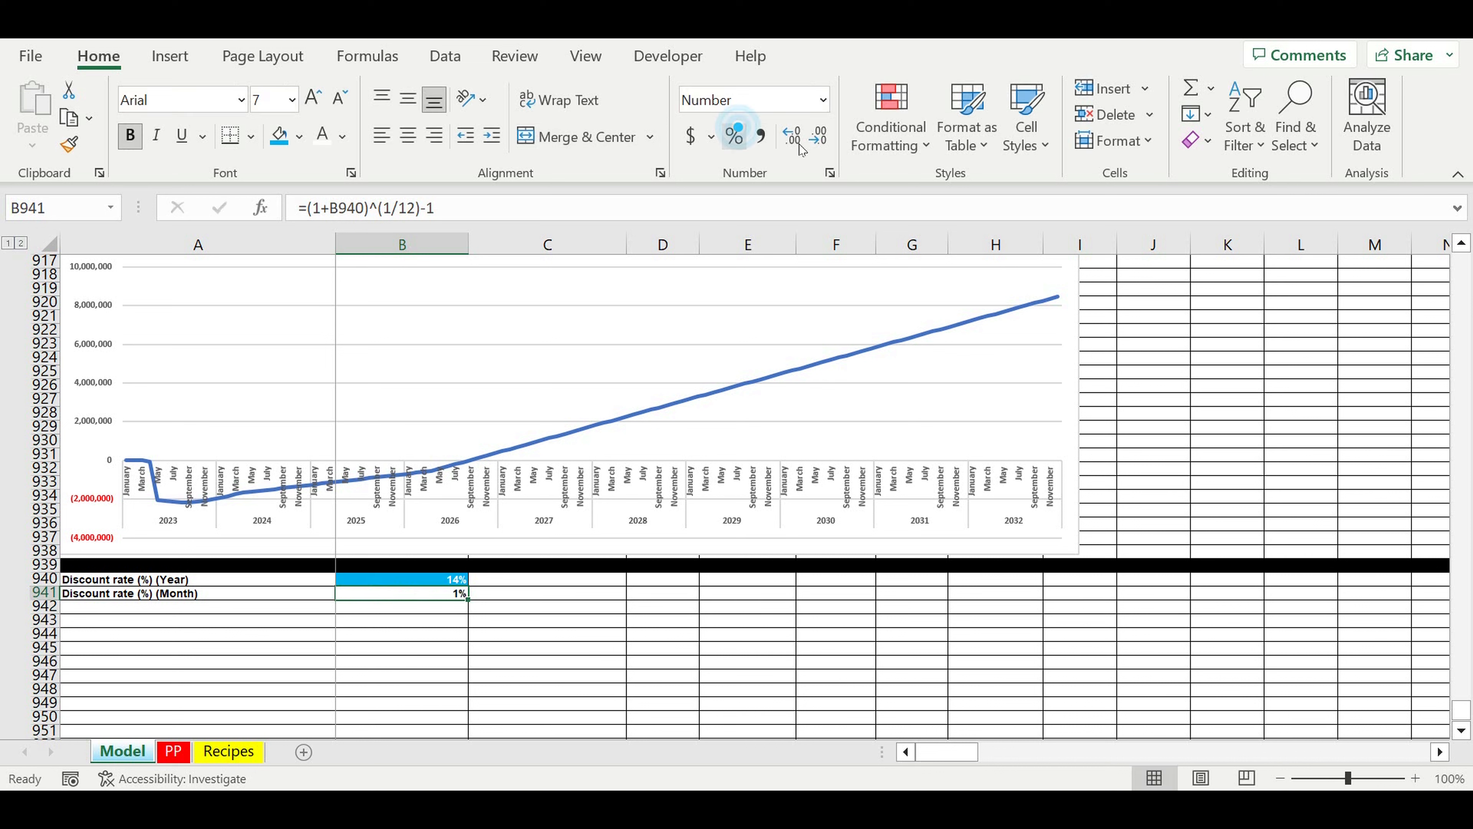
click(793, 137)
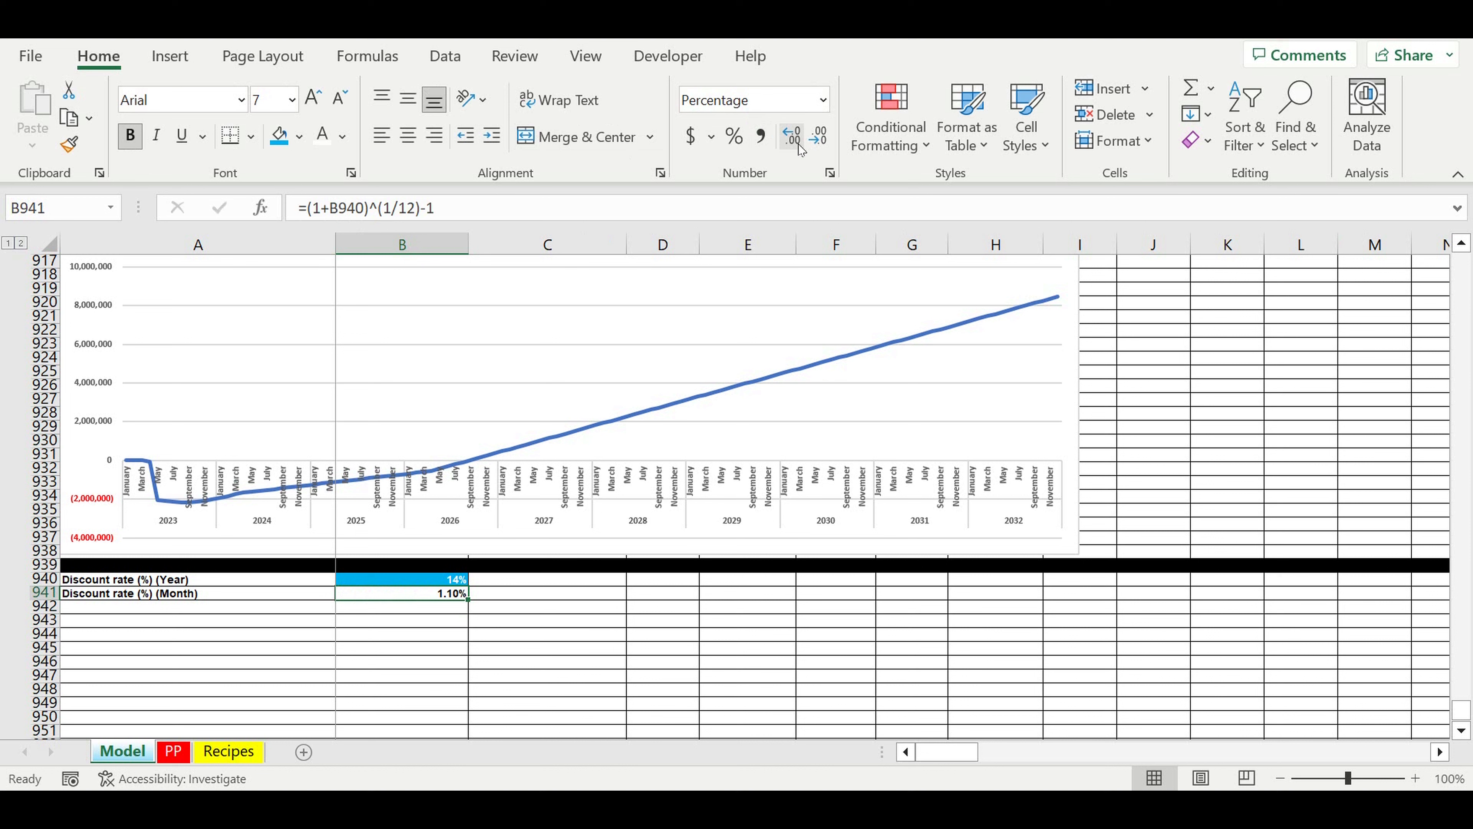
Step: Fill row 942 with black as a separator and select the two discount rate labels in A940:A941
click(56, 613)
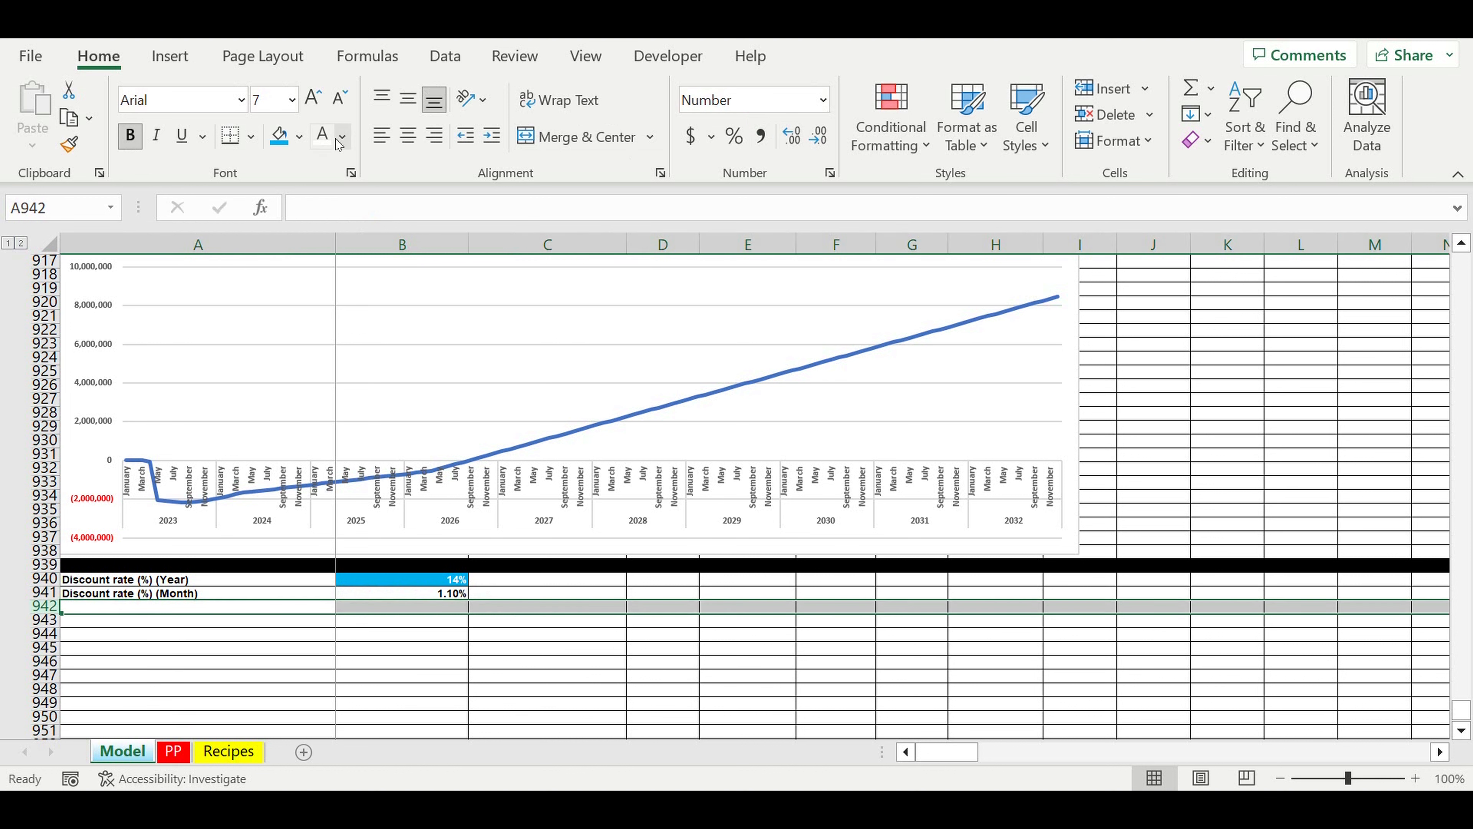
click(304, 143)
click(299, 187)
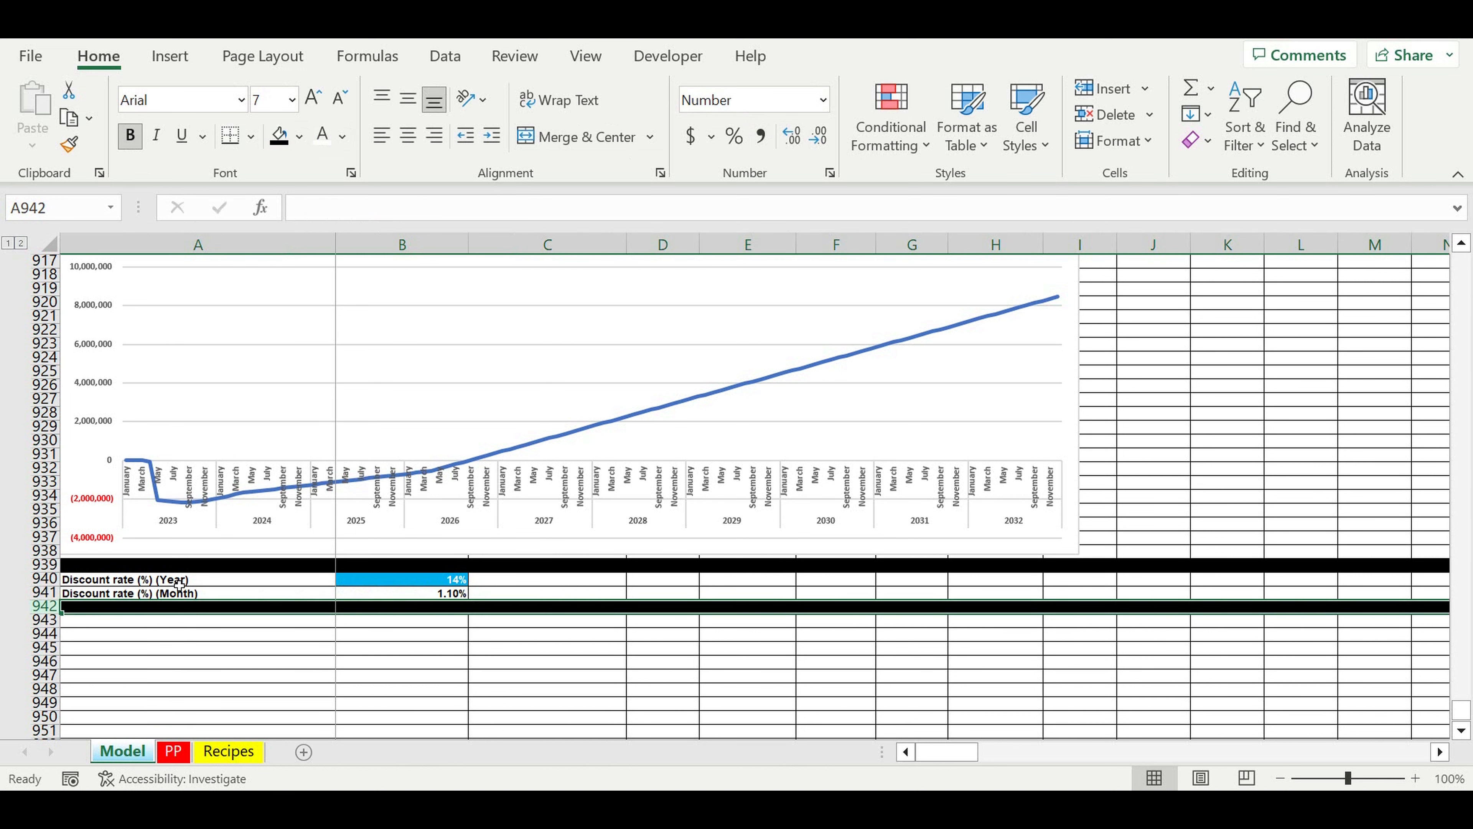
drag(181, 582, 174, 593)
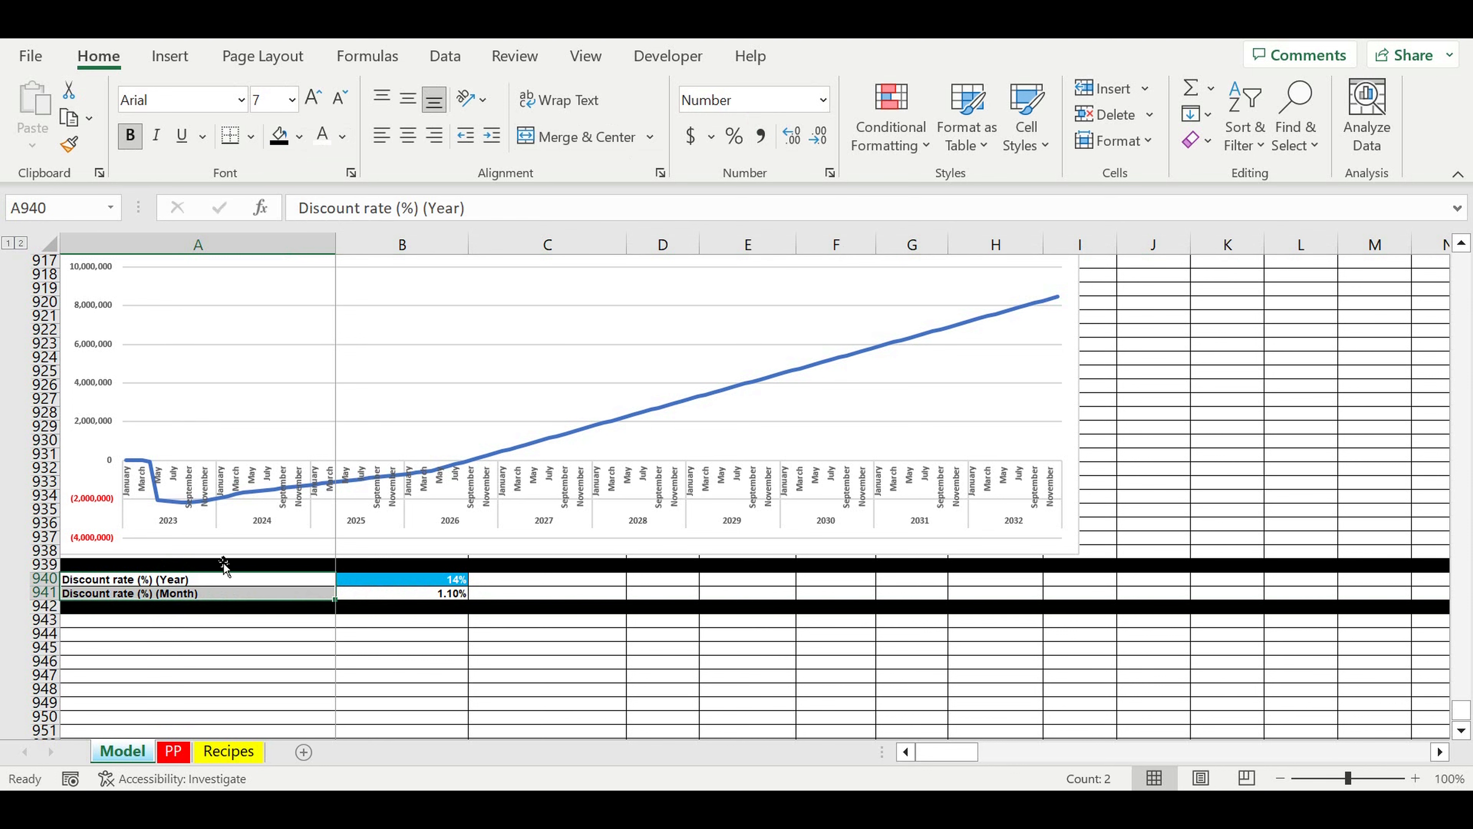
Step: Indent the two discount rate labels in A940:A941
click(492, 136)
click(667, 676)
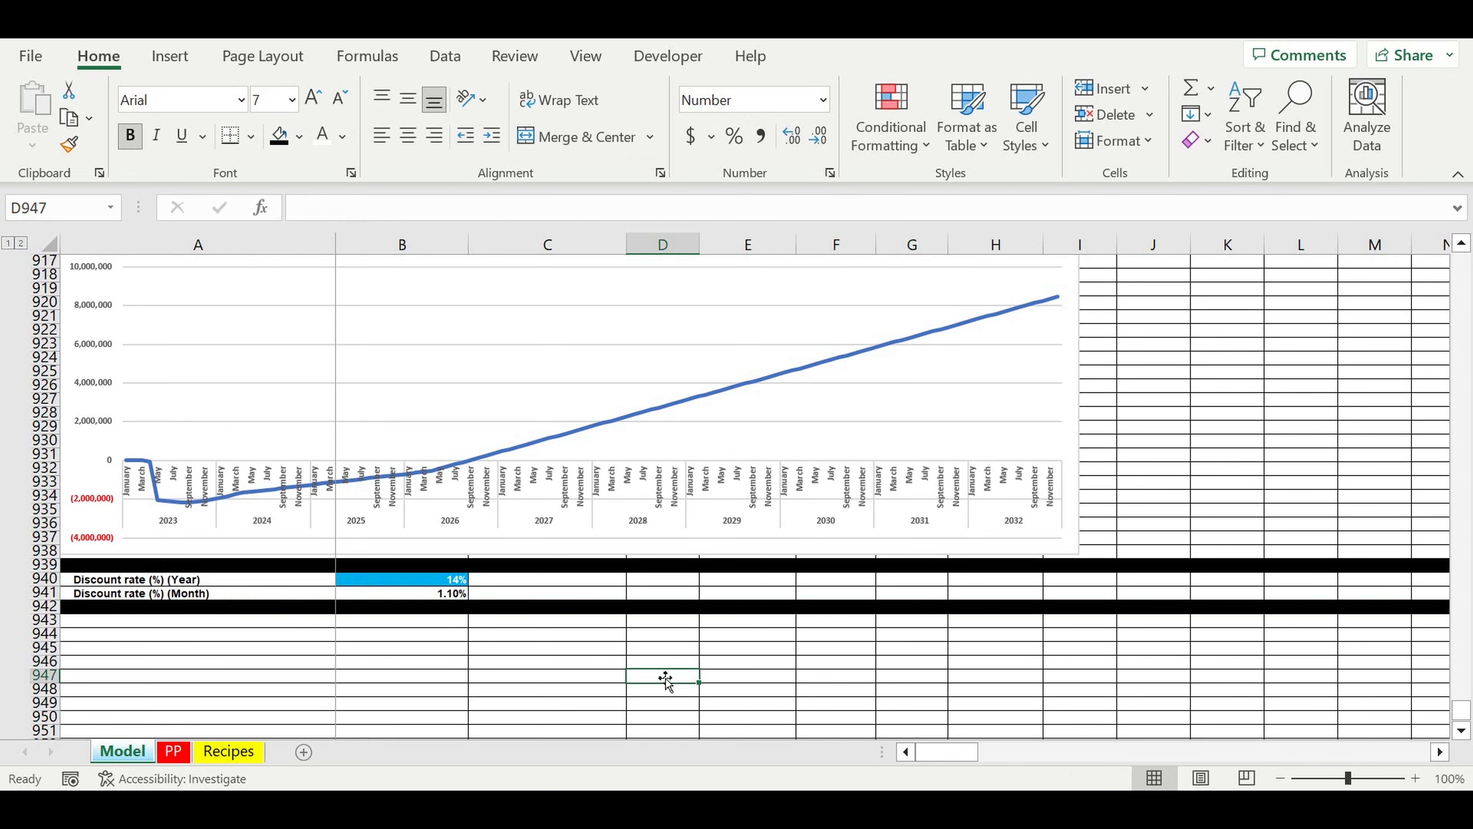
Step: Copy the Payback period header rows 910:911 and paste them at row 943, below the black separator
scroll(516, 504, up, 1)
scroll(516, 504, up, 6)
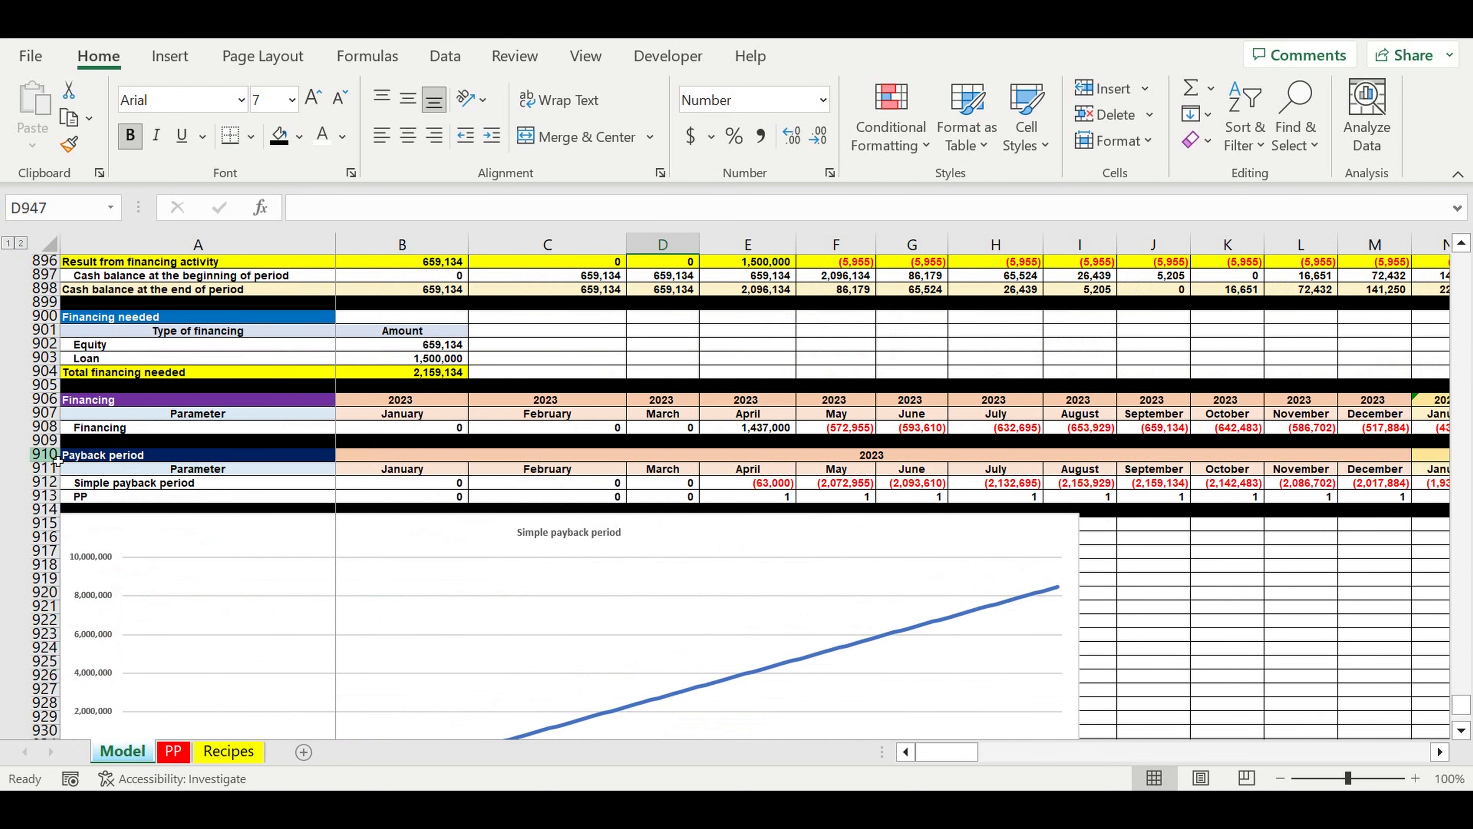
drag(57, 460, 54, 471)
key(ctrl+c)
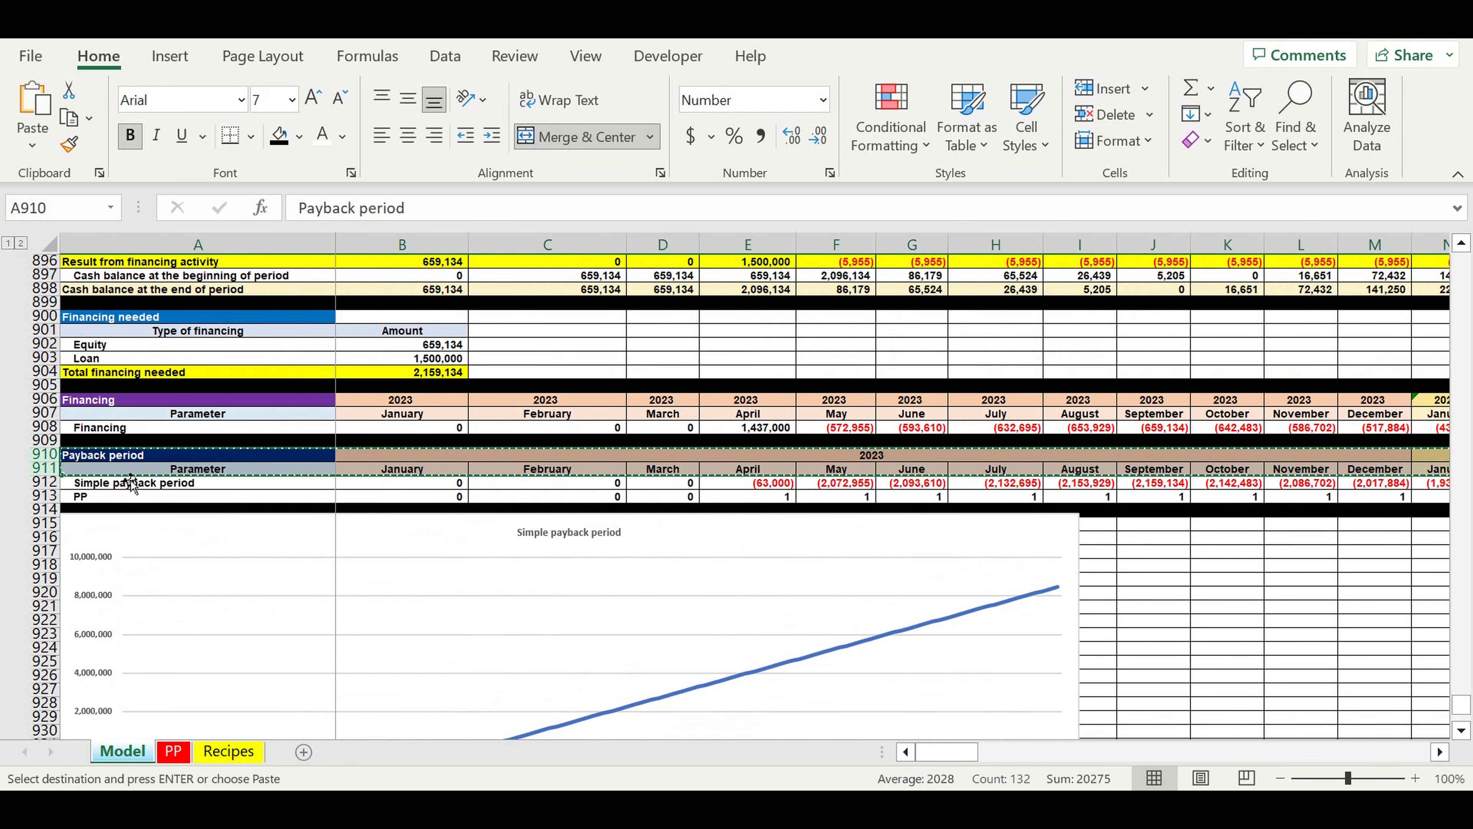
scroll(147, 490, down, 12)
click(136, 413)
key(ctrl+v)
scroll(198, 465, up, 4)
Step: Change the copied section title in A943 to "Discounted Payback period"
click(300, 209)
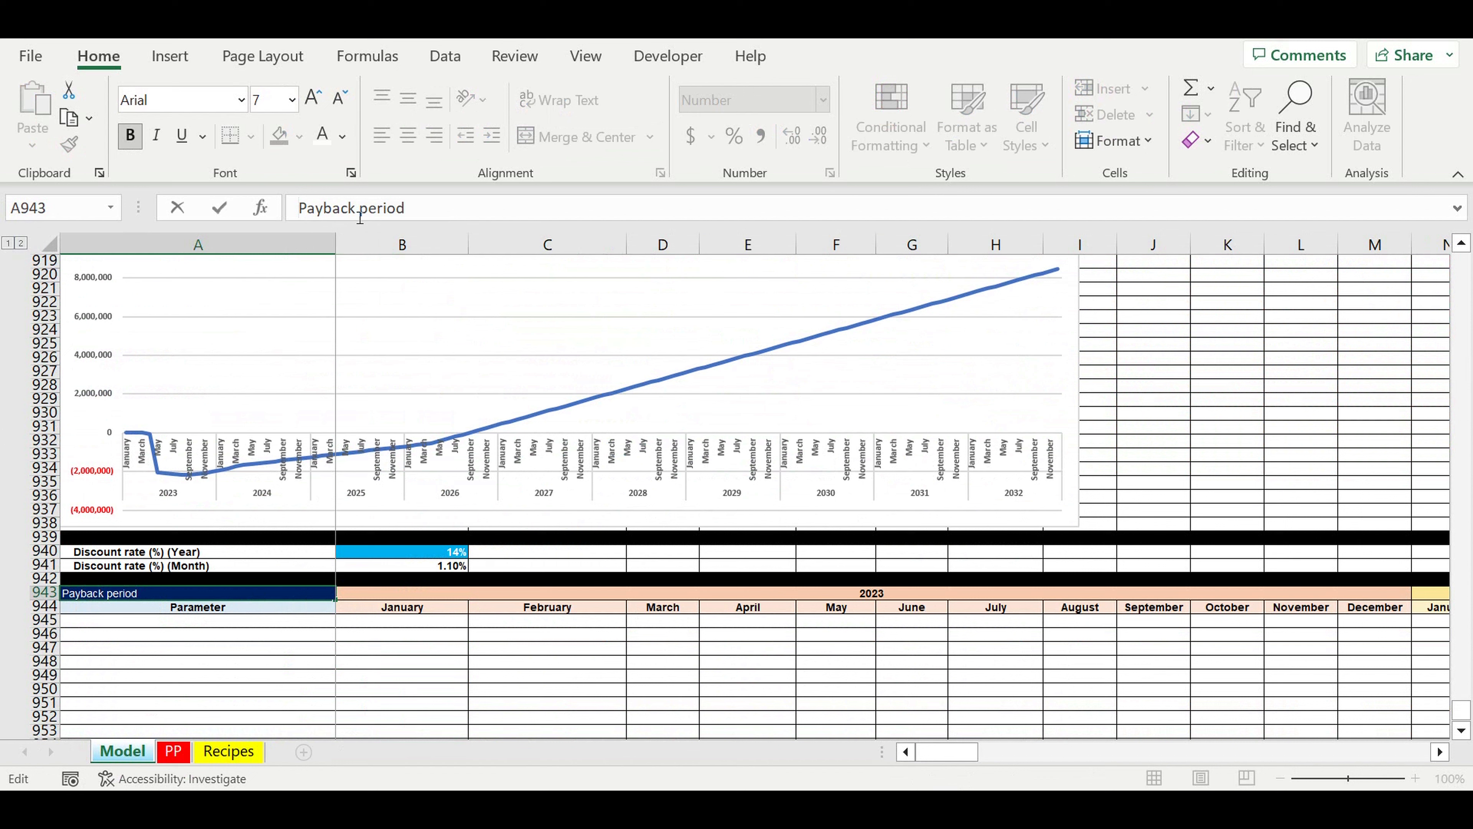
text(Discounted)
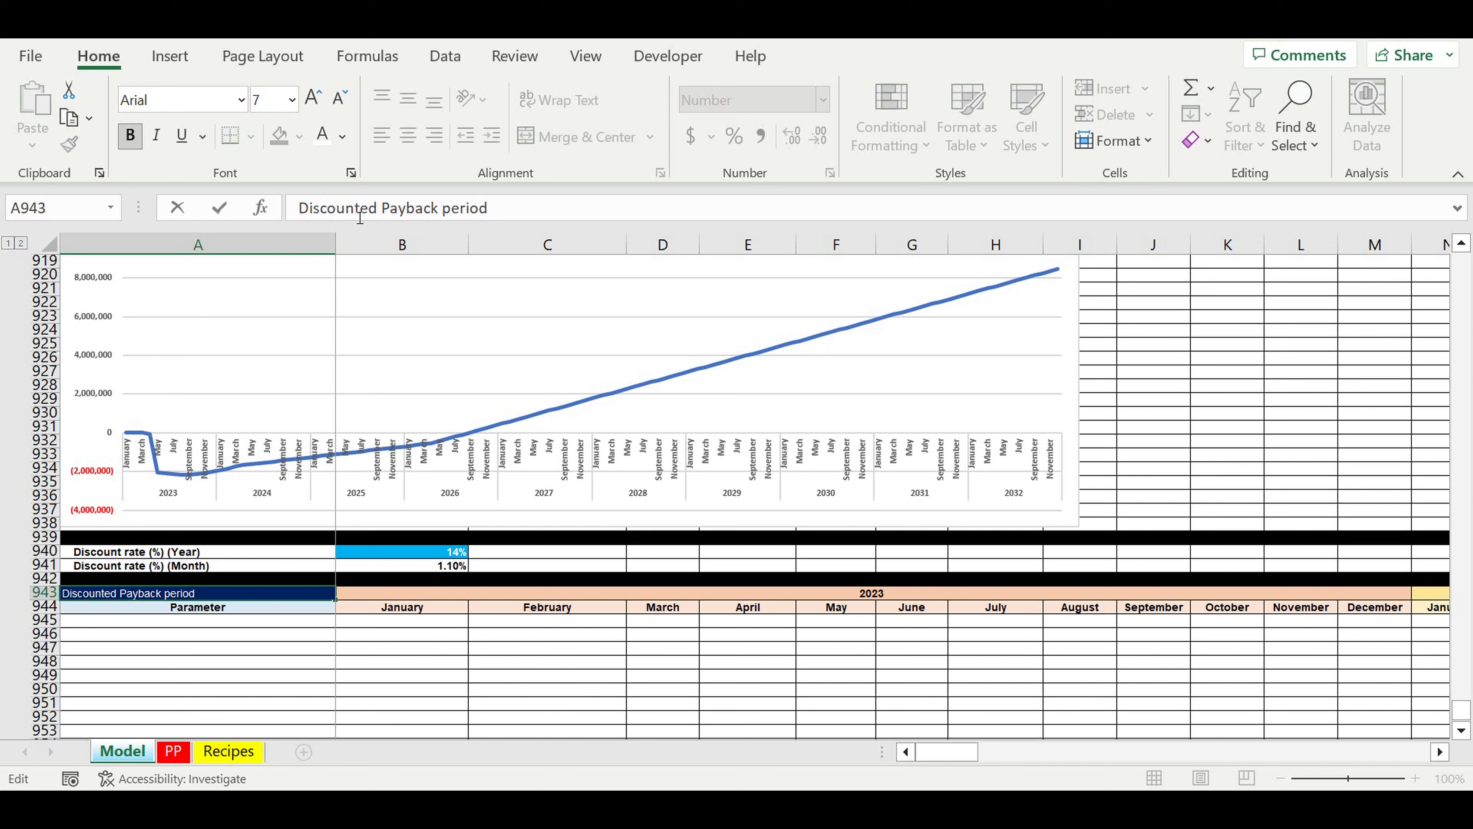
key(Return)
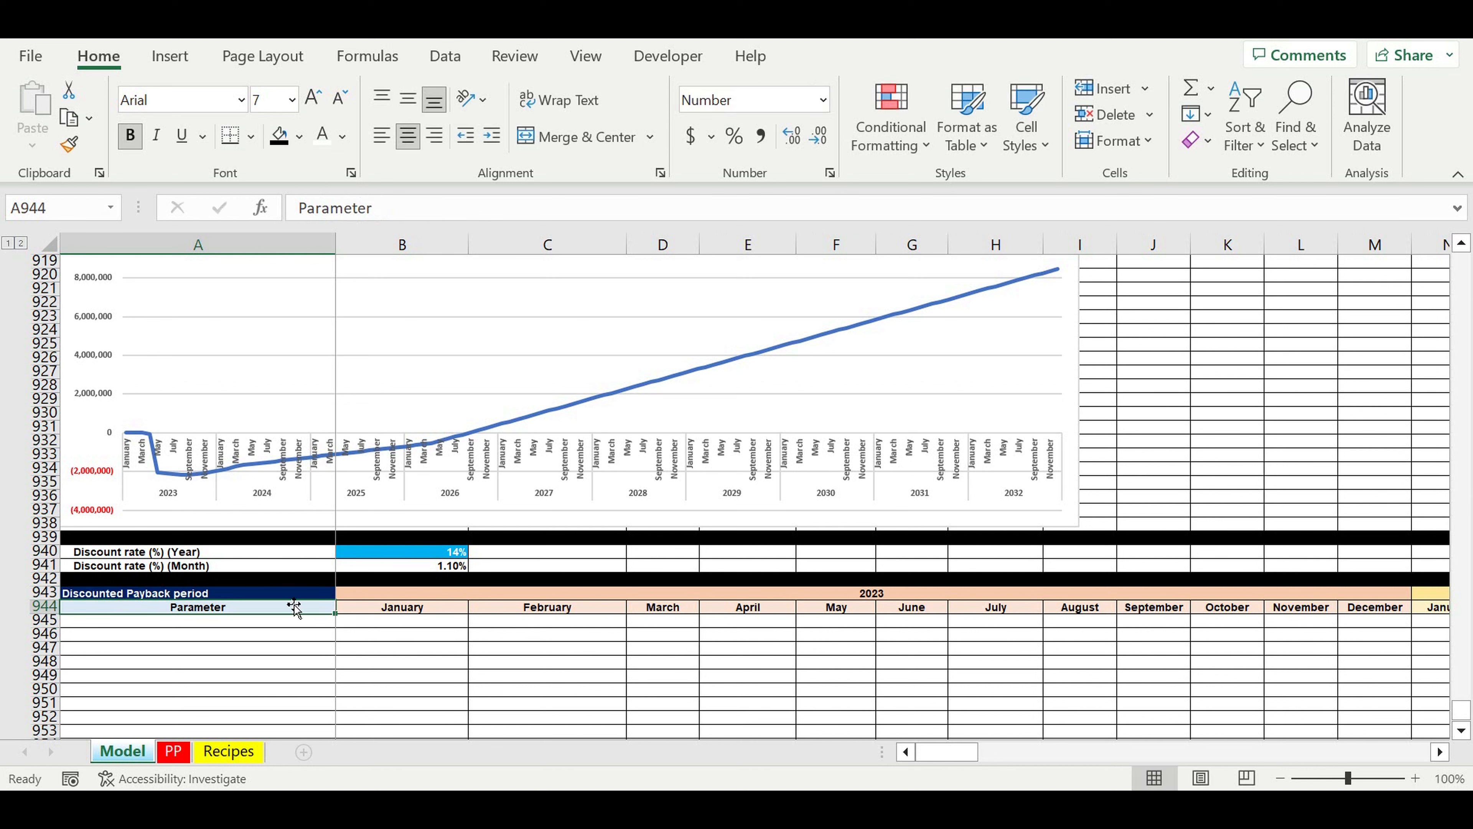
Step: Fill the Discounted Payback period title cell A943 with the recently used pink
click(287, 594)
click(299, 137)
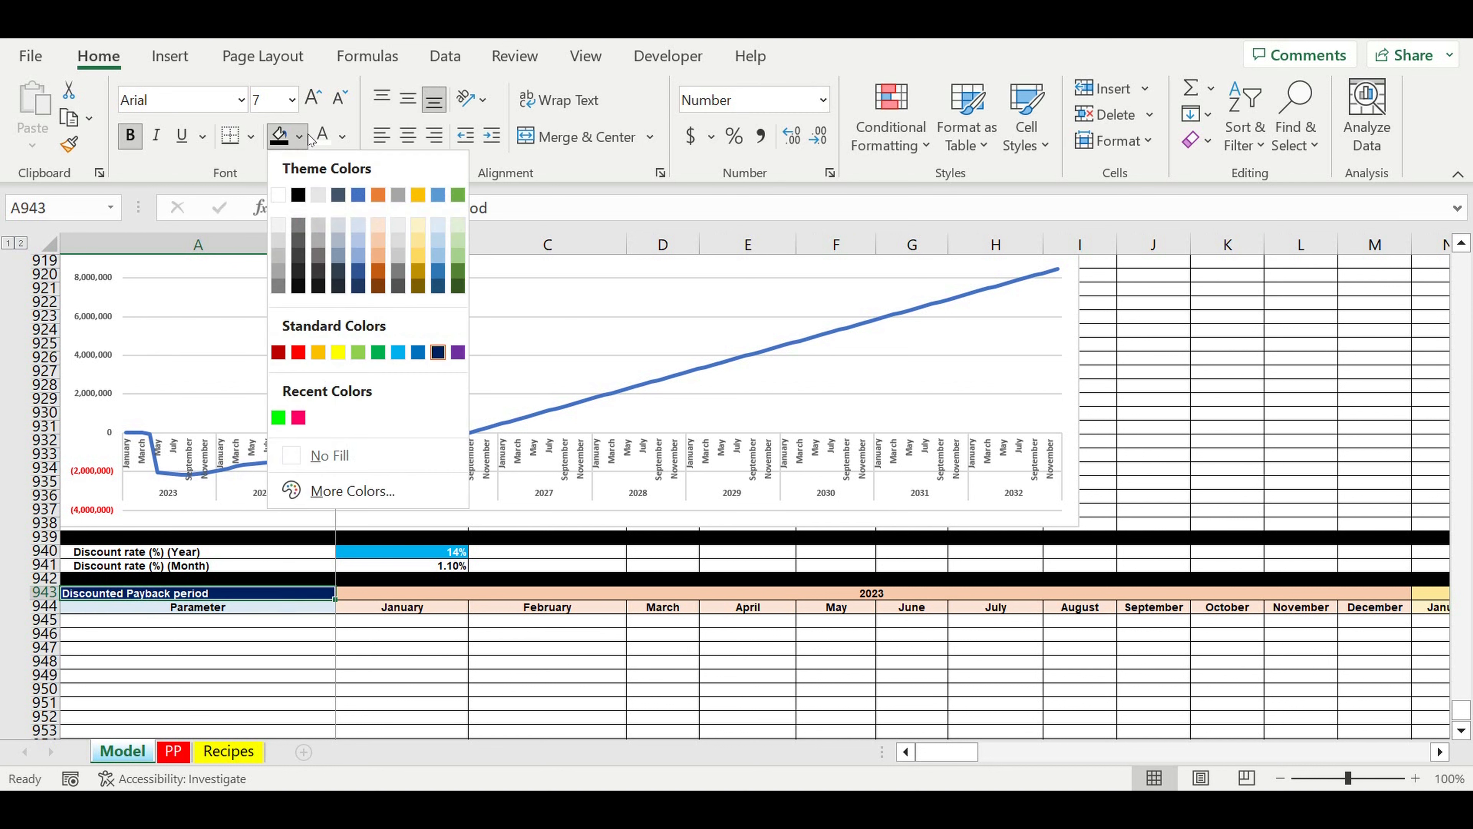
click(299, 418)
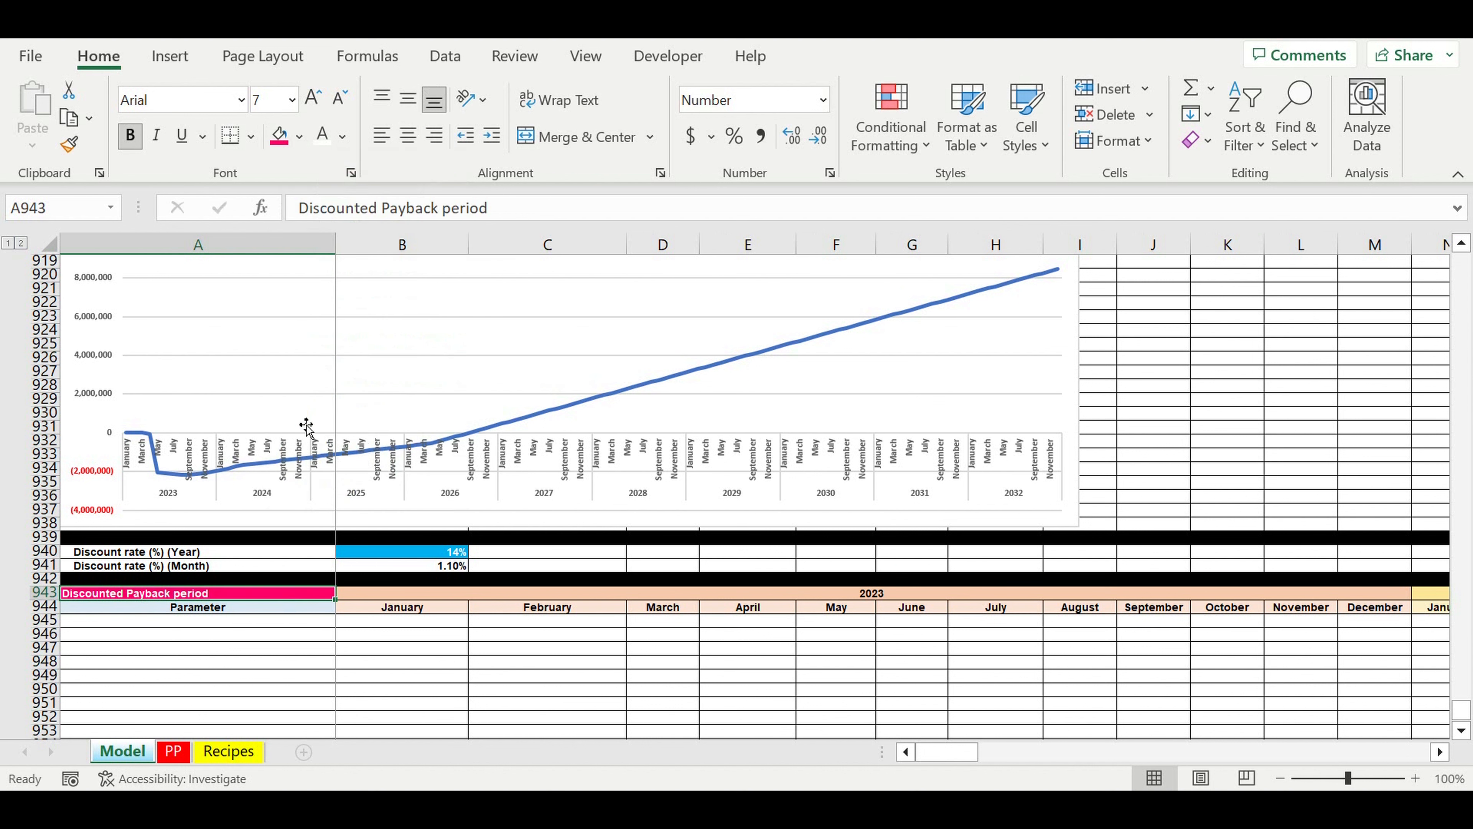
click(282, 678)
Step: Label row 945 as "CF" in A945
click(295, 622)
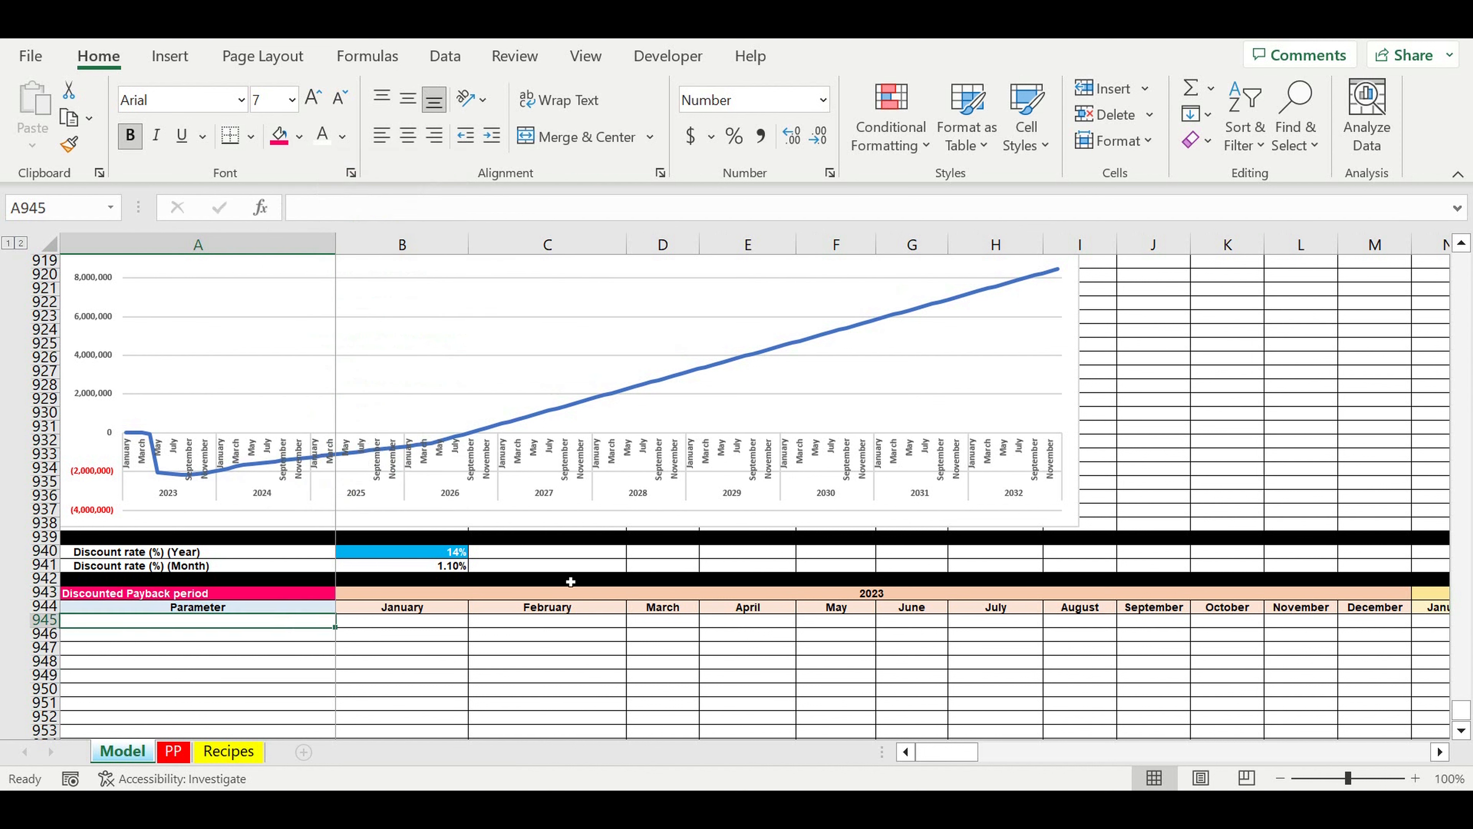
text(CF)
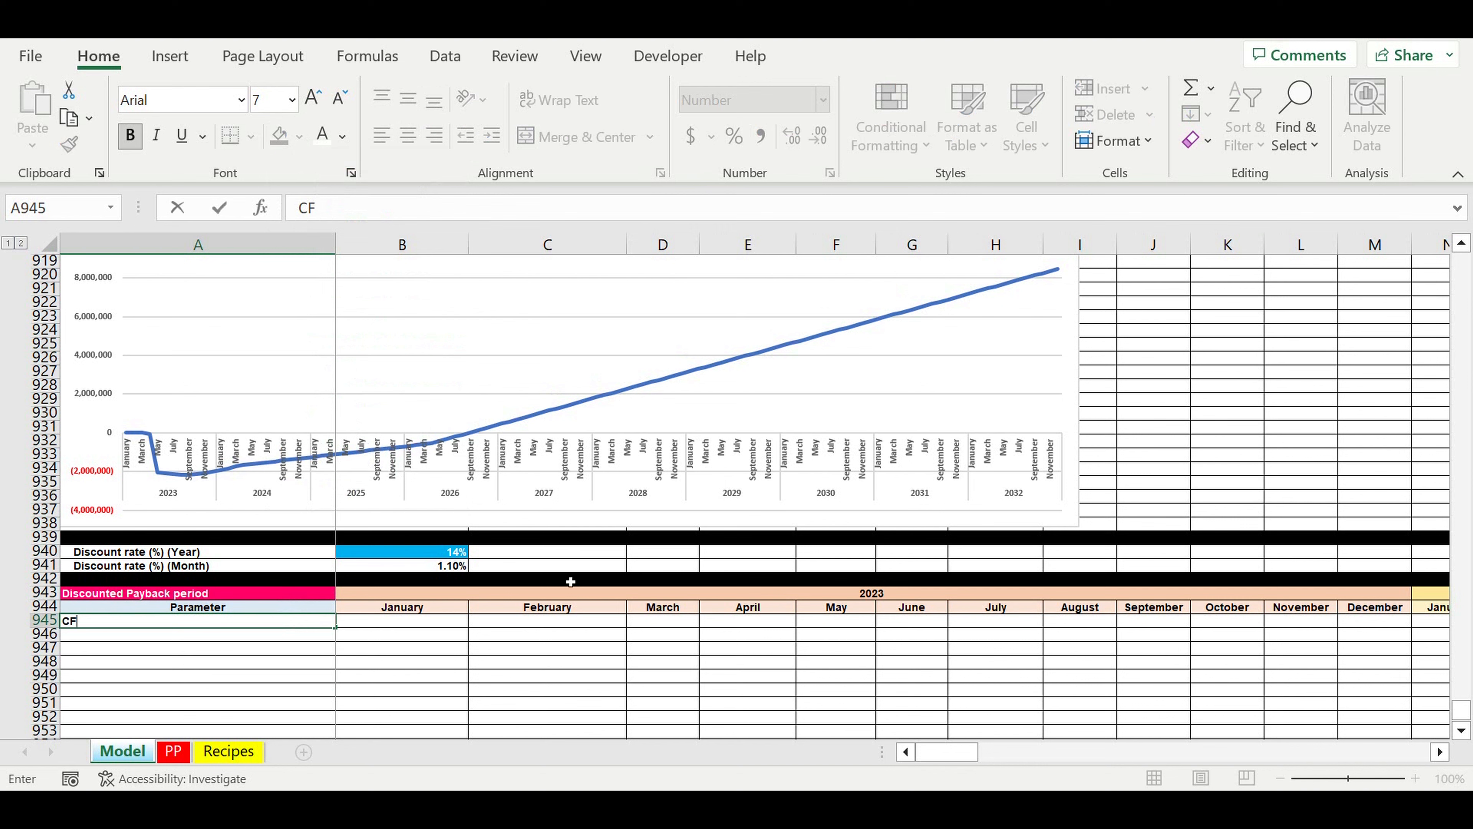
key(Return)
Step: Calculate January's cash flow in B945 with the formula =B868+B891-B894-B895
click(412, 625)
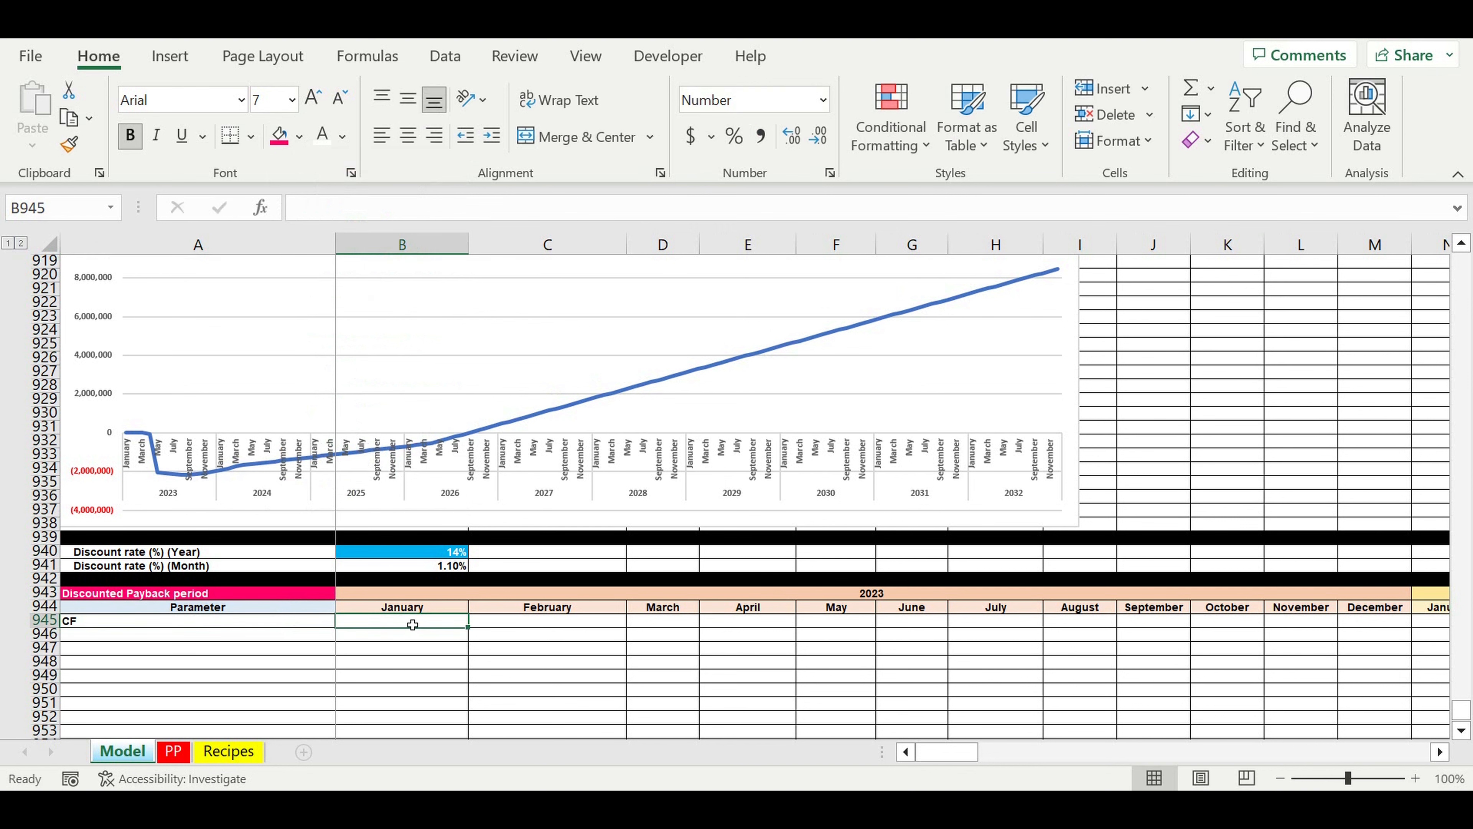
text(=)
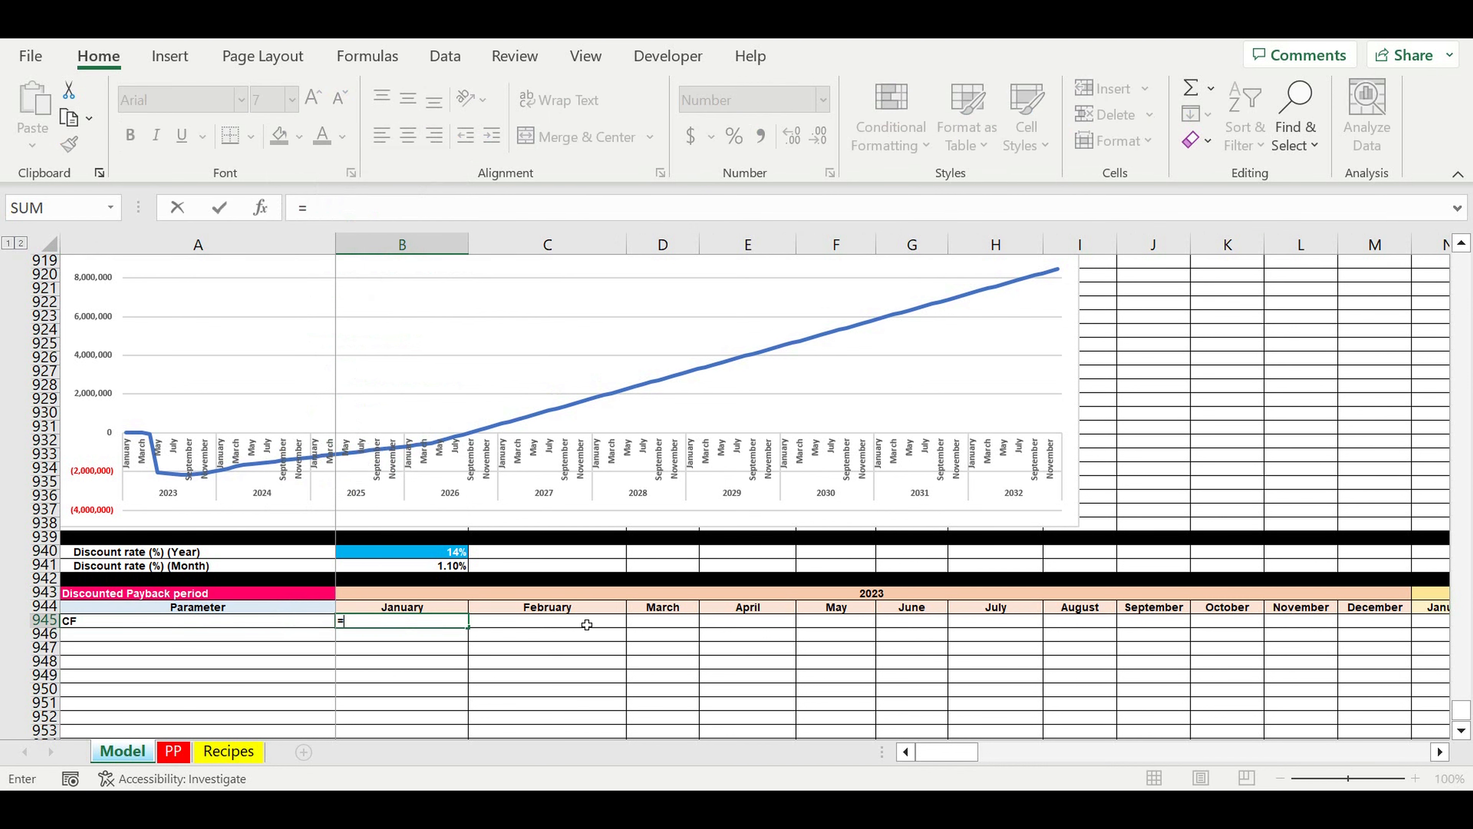
scroll(587, 625, up, 15)
click(400, 427)
text(+)
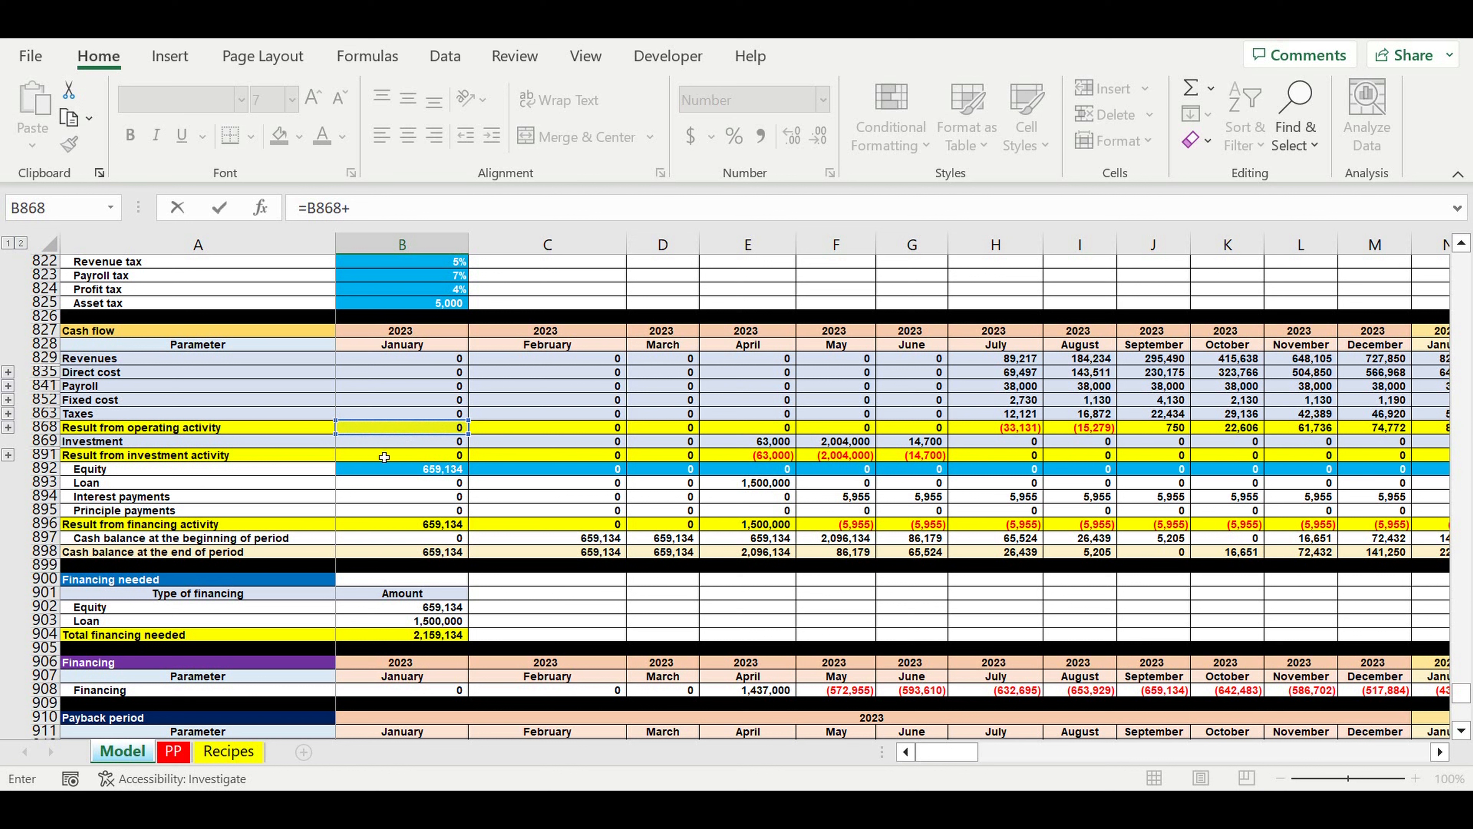
click(385, 456)
text(-)
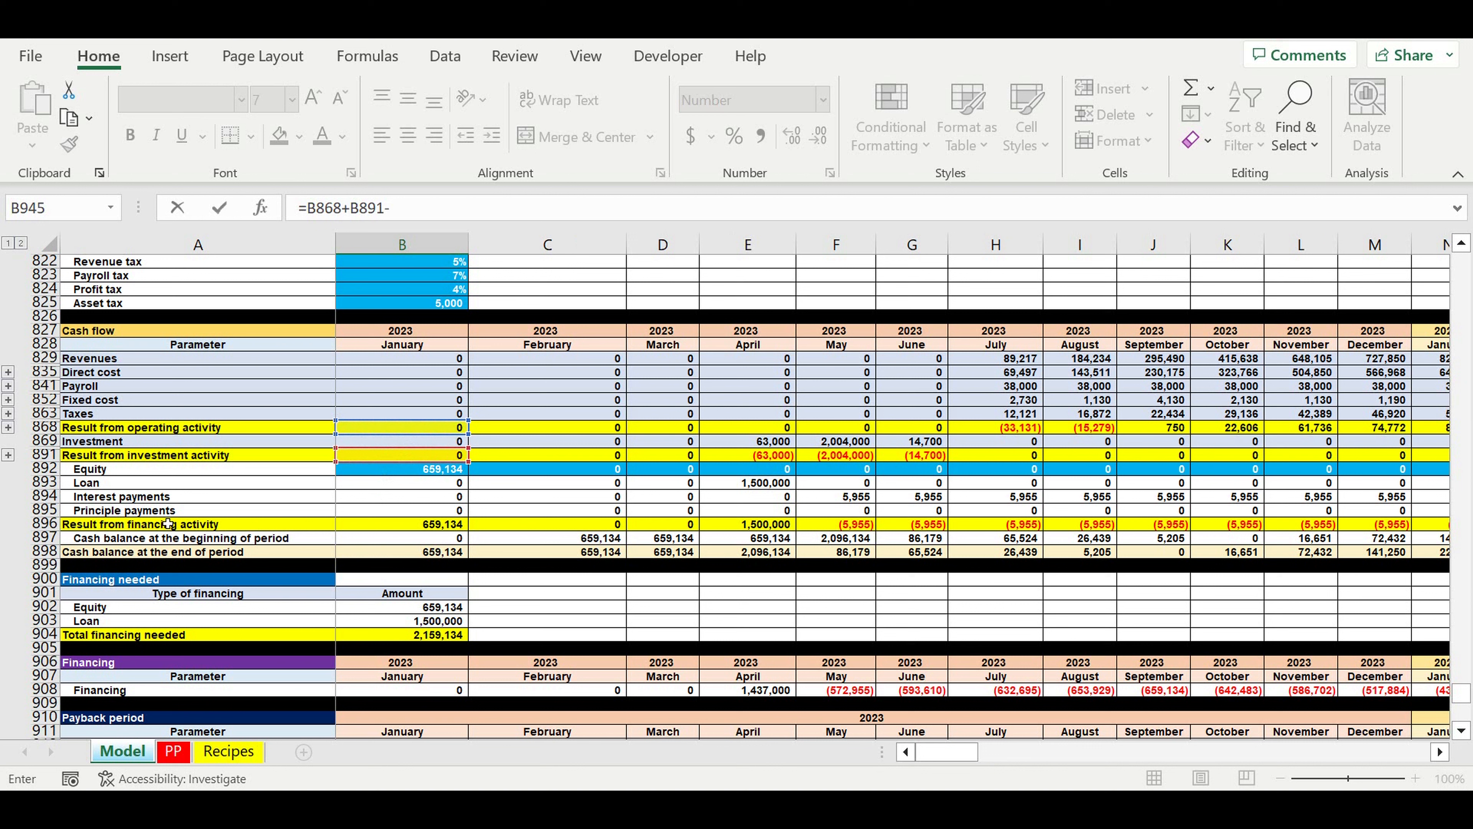
click(399, 495)
text(-)
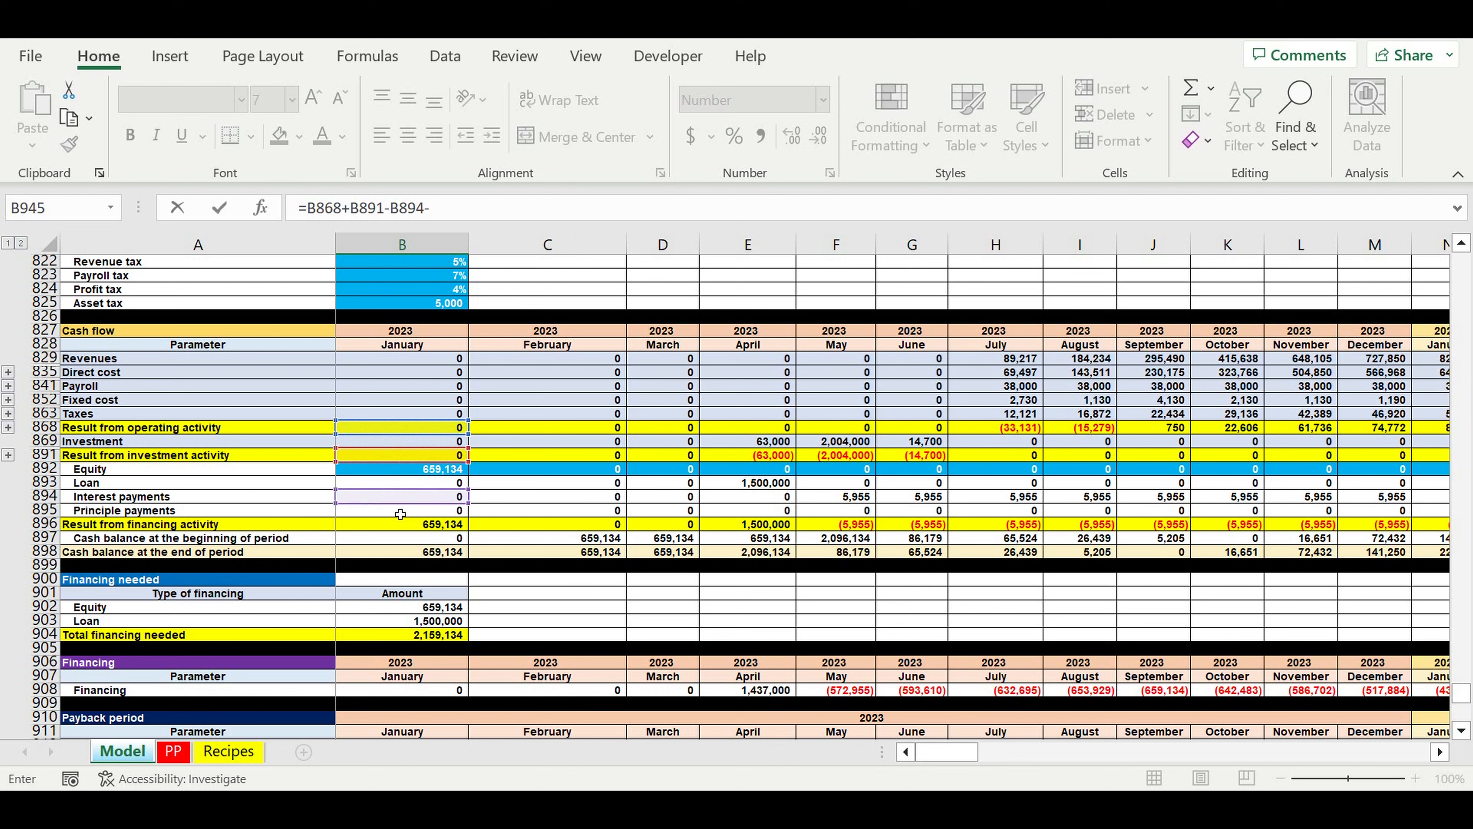
click(399, 511)
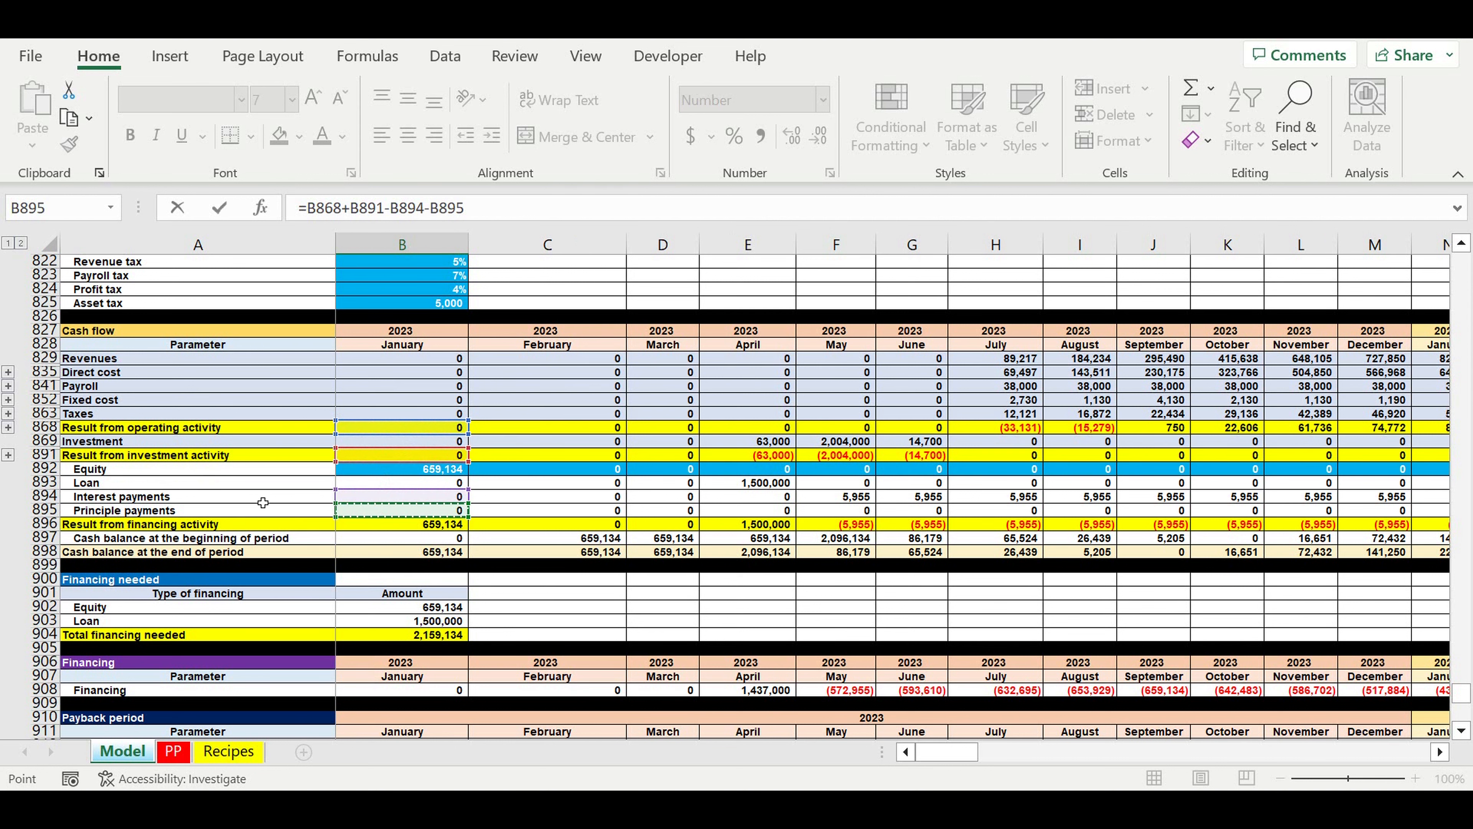
key(Return)
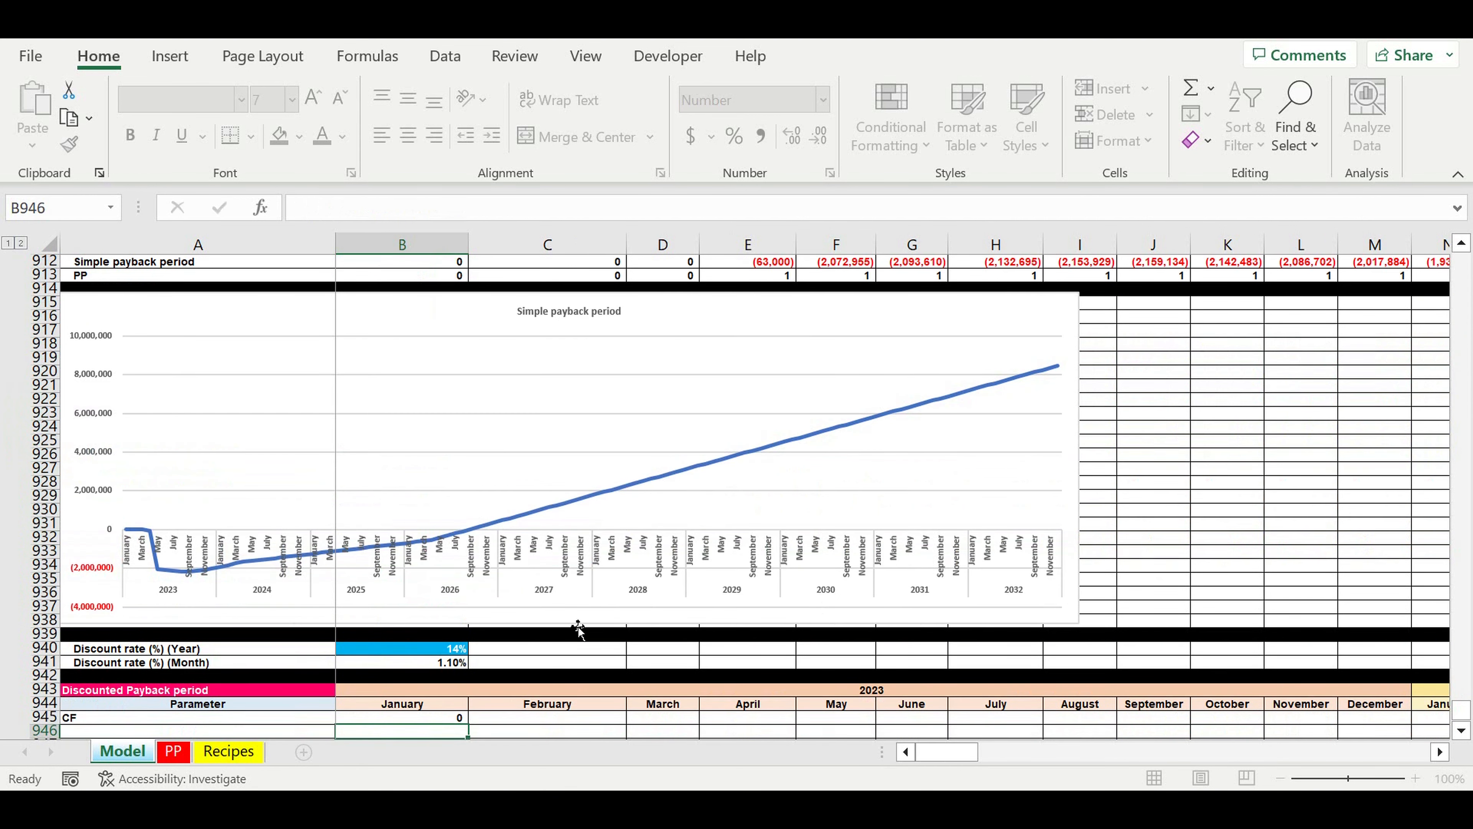
Step: Fill the CF formula from B945 across to December 2032 in DQ945
click(441, 676)
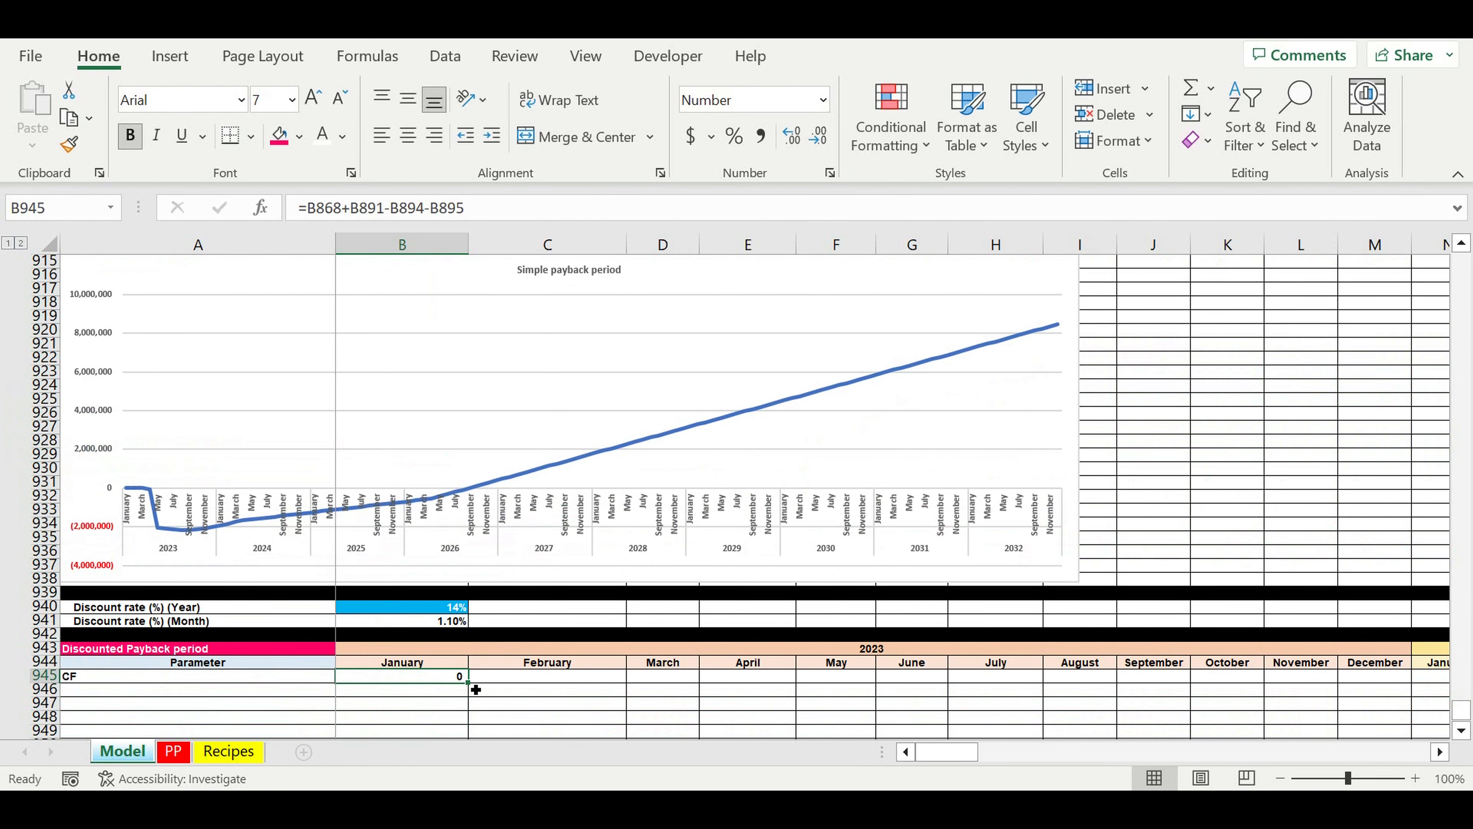
drag(475, 690, 1311, 685)
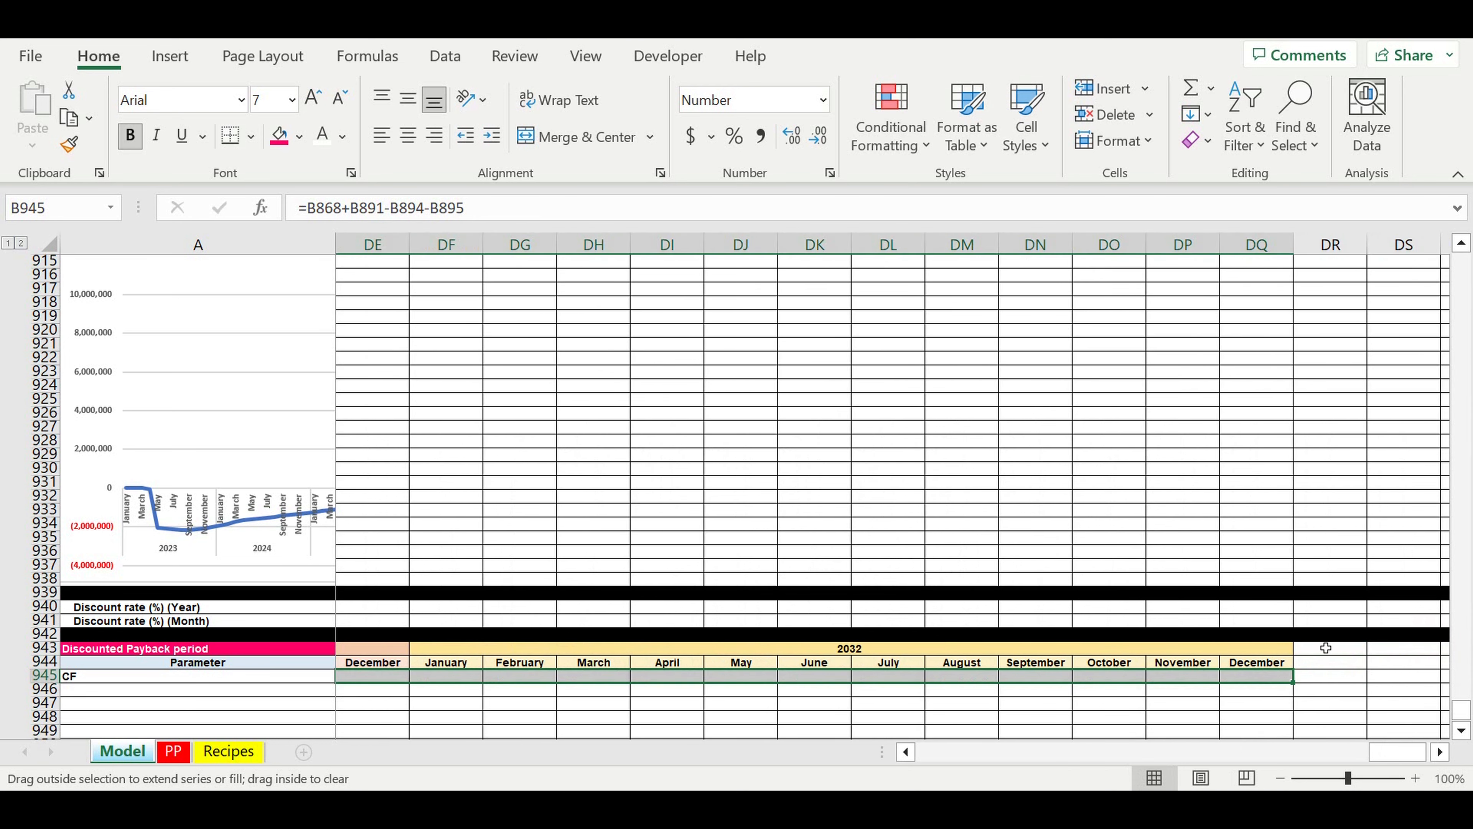
click(1324, 553)
drag(1387, 753, 927, 753)
Step: Label row 946 as "Counting months (1-2-3-4)" in A946
click(301, 677)
click(167, 694)
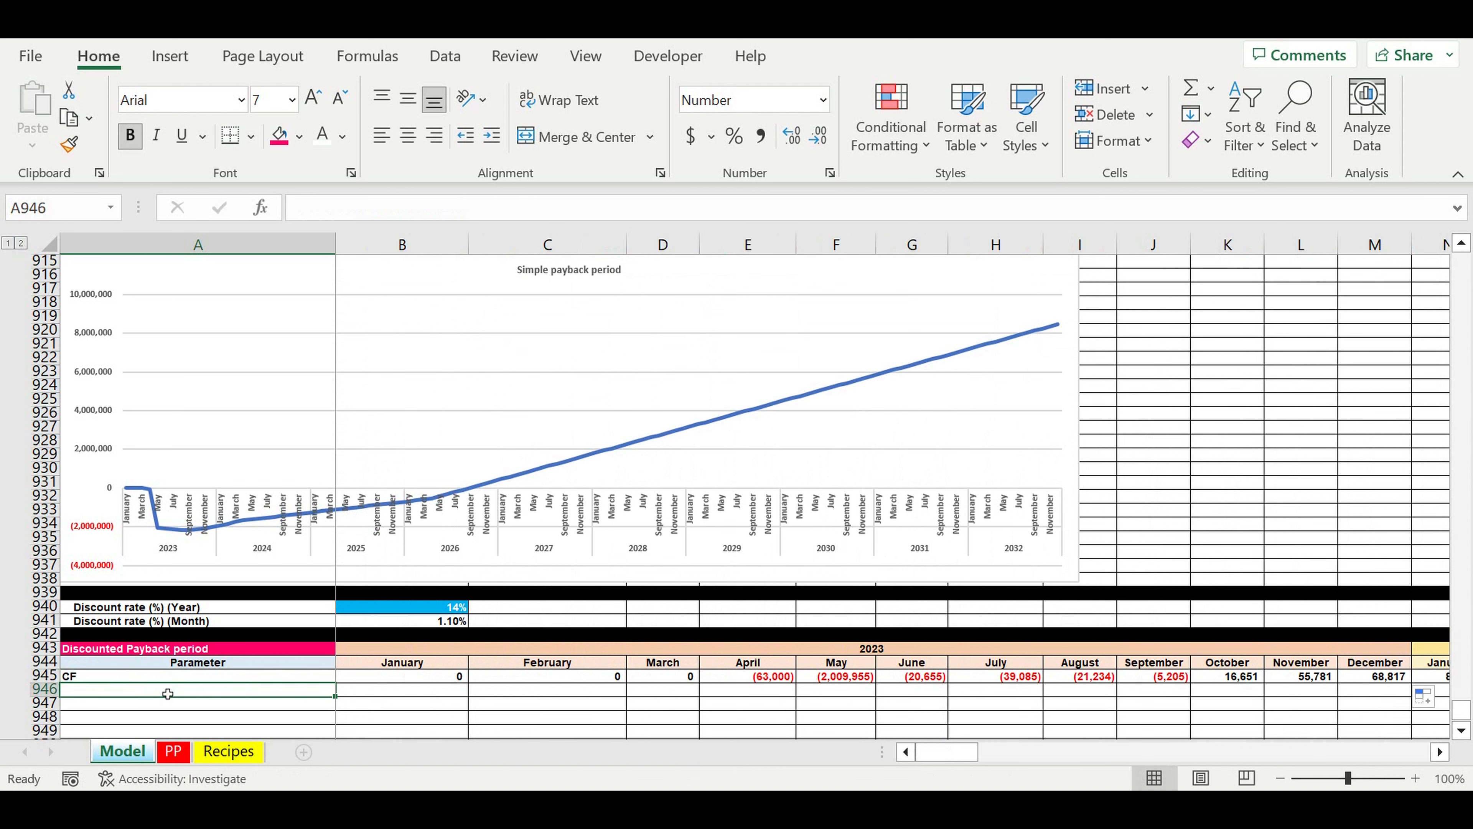
text(CF)
text(ou)
text(nt )
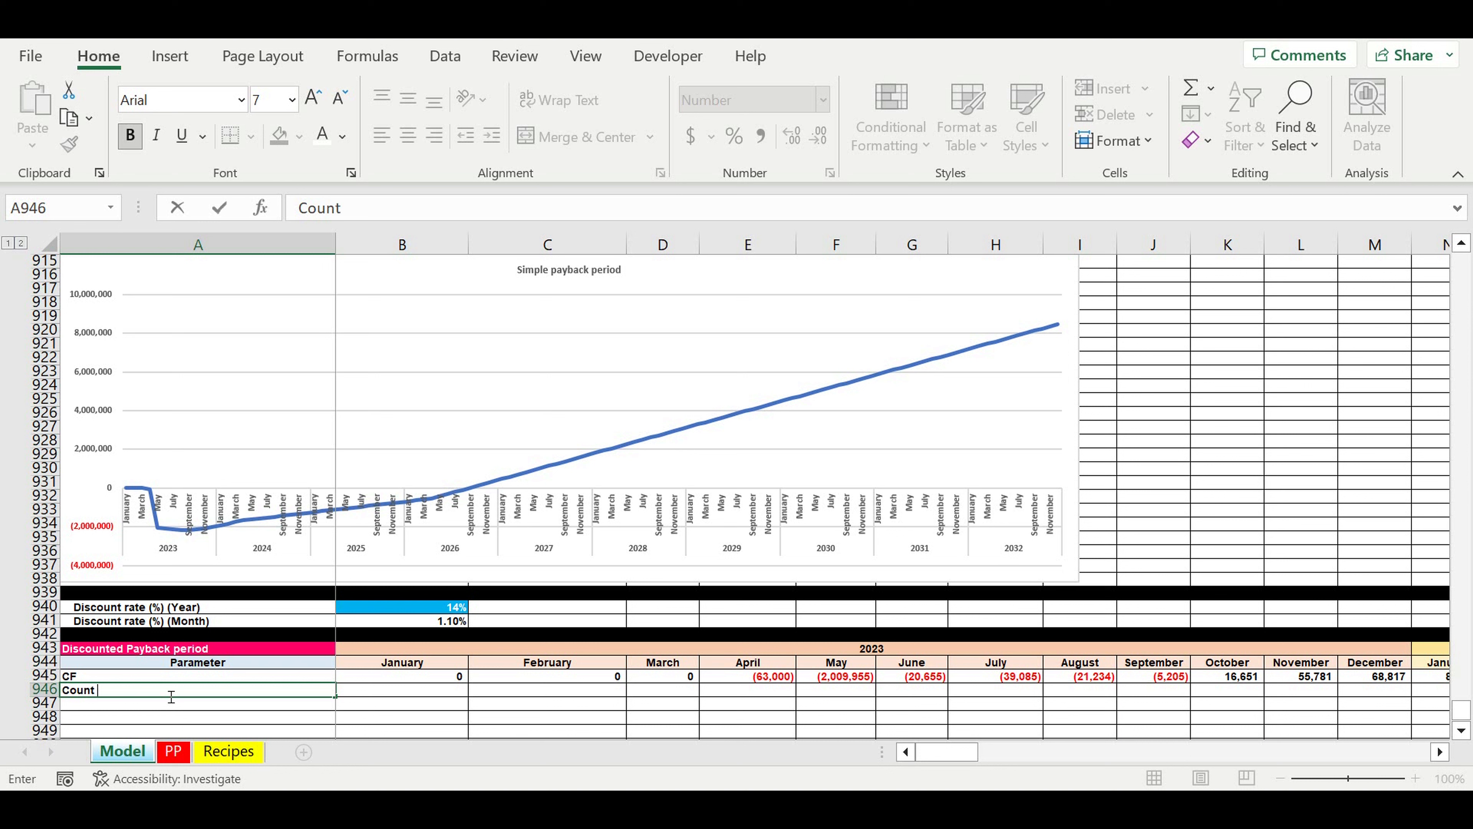
text(ing months (1-2-3-4)
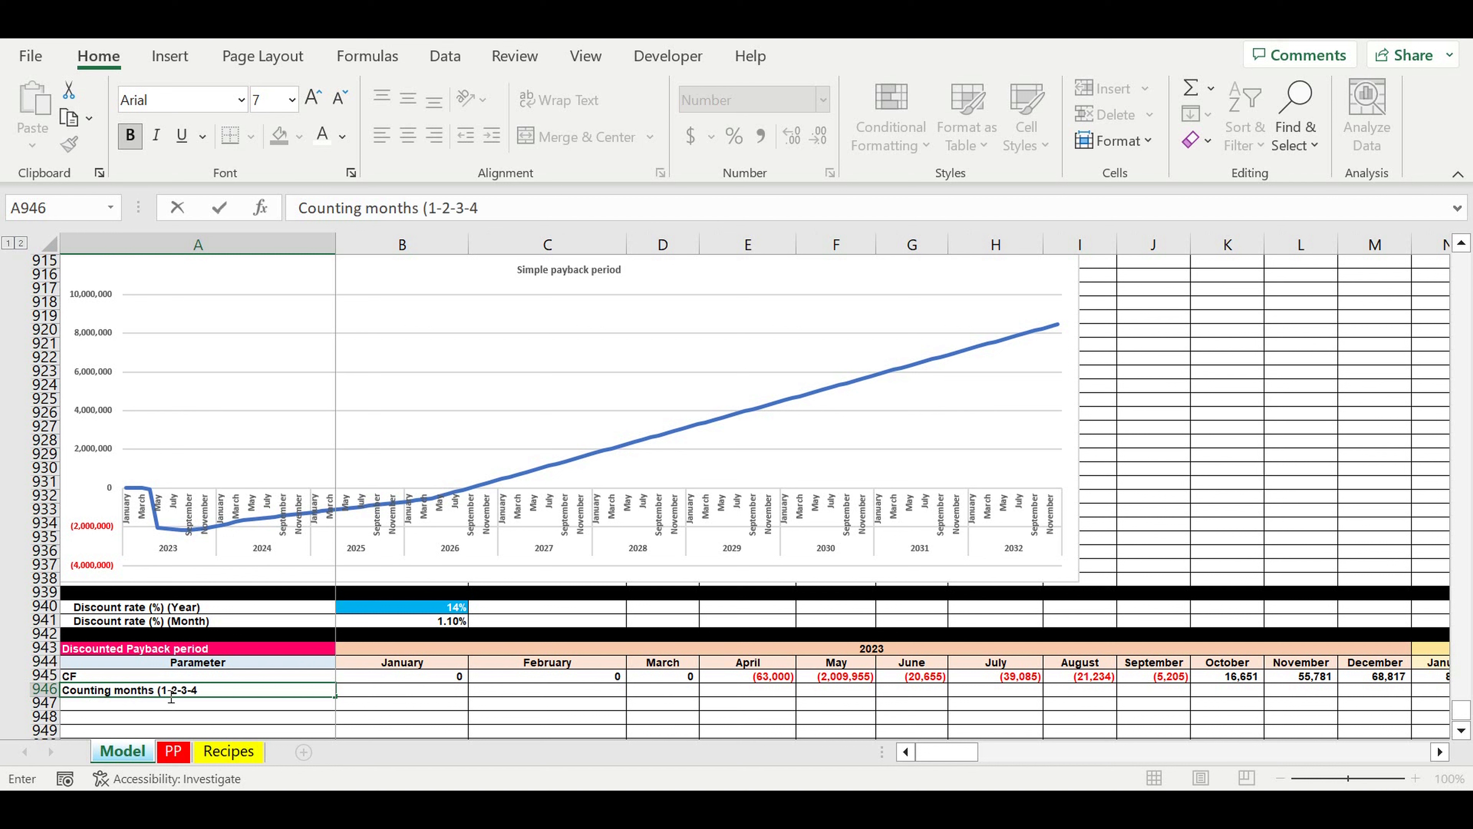
text())
key(Return)
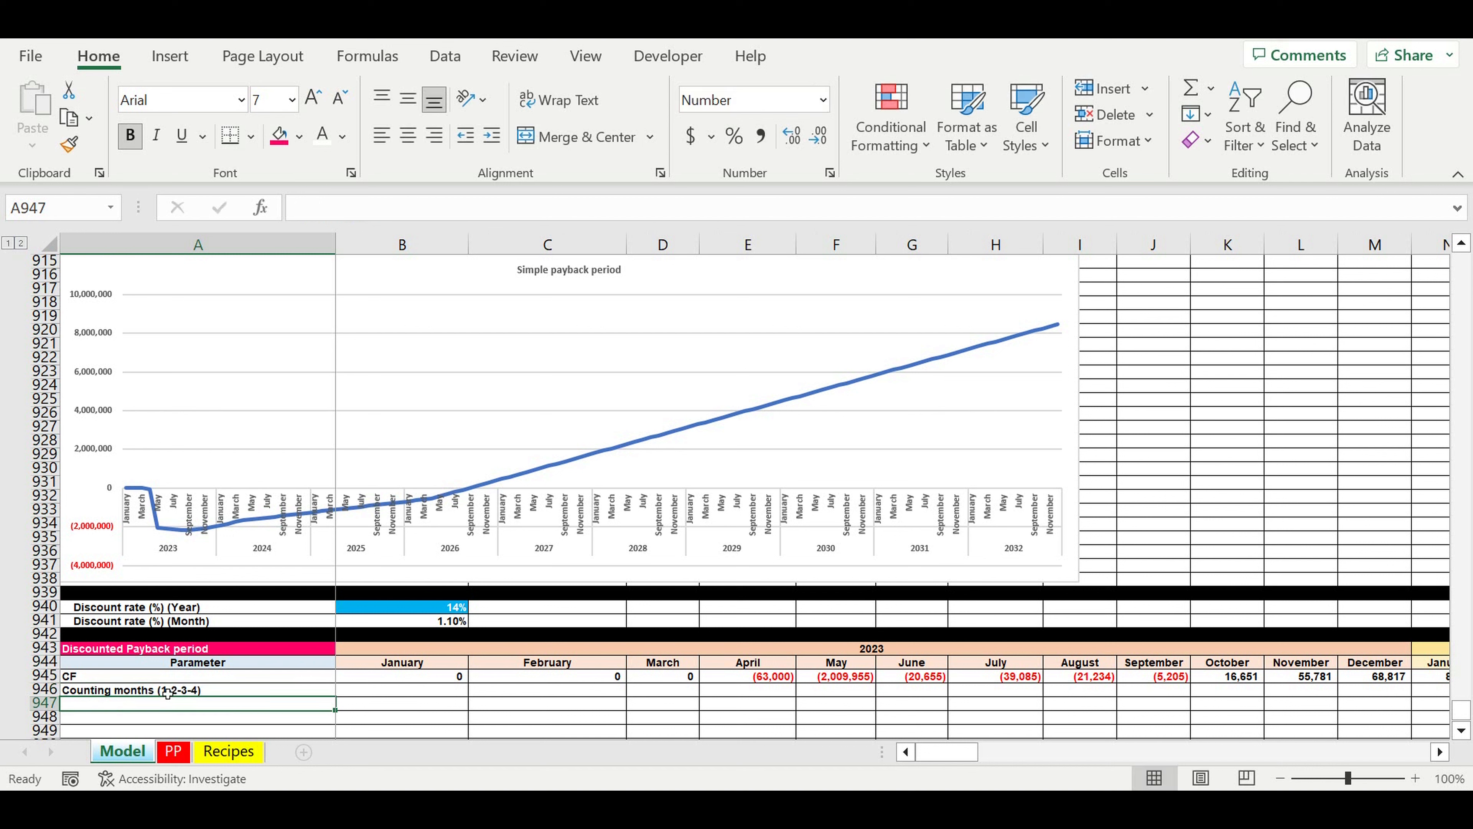
Step: Start the month count with 1 in B946 and enter the formula =B946+1 in C946
click(461, 693)
text(1)
click(508, 691)
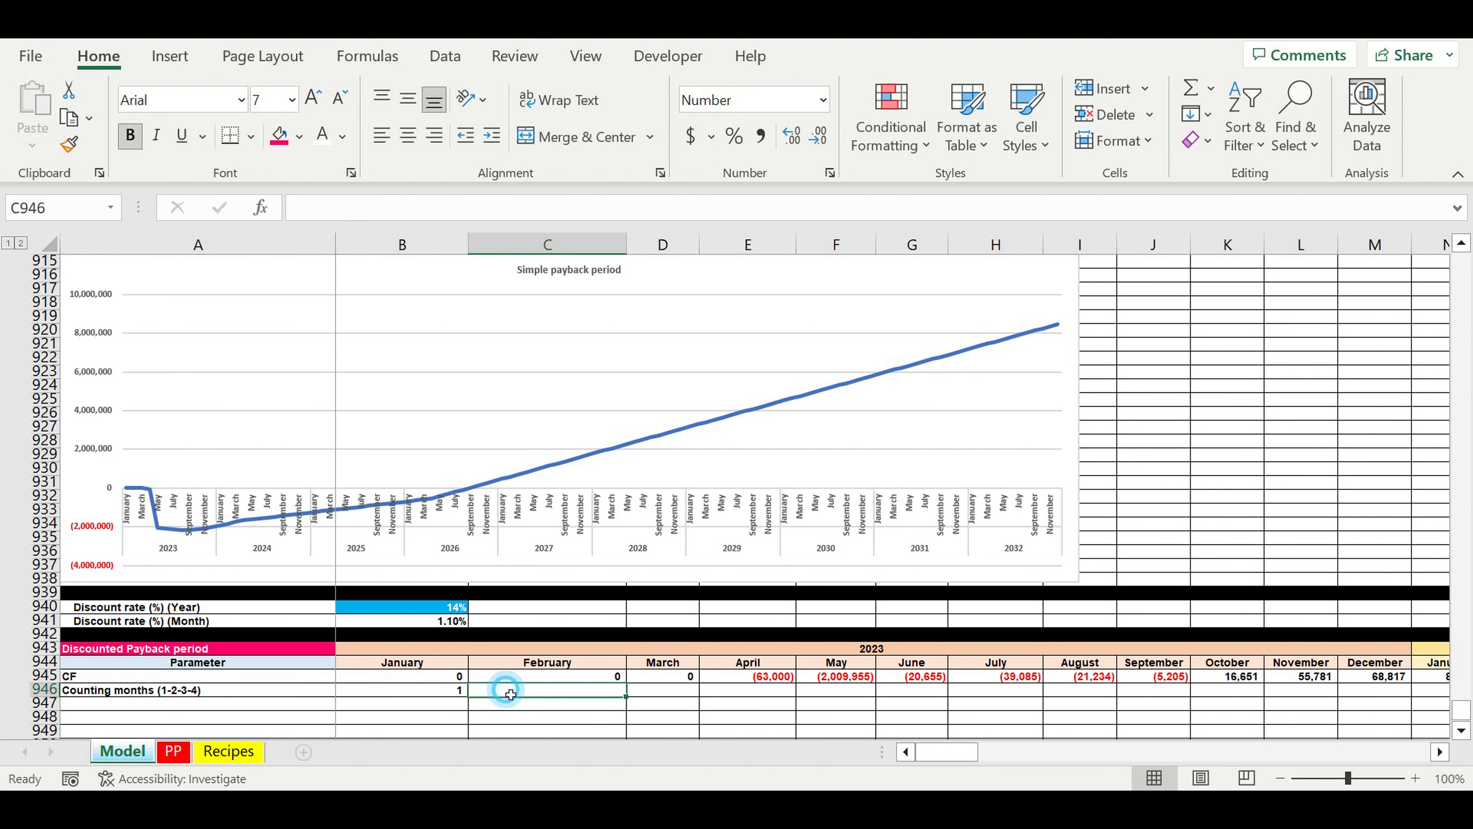
text(=)
click(422, 693)
text(+1)
key(Return)
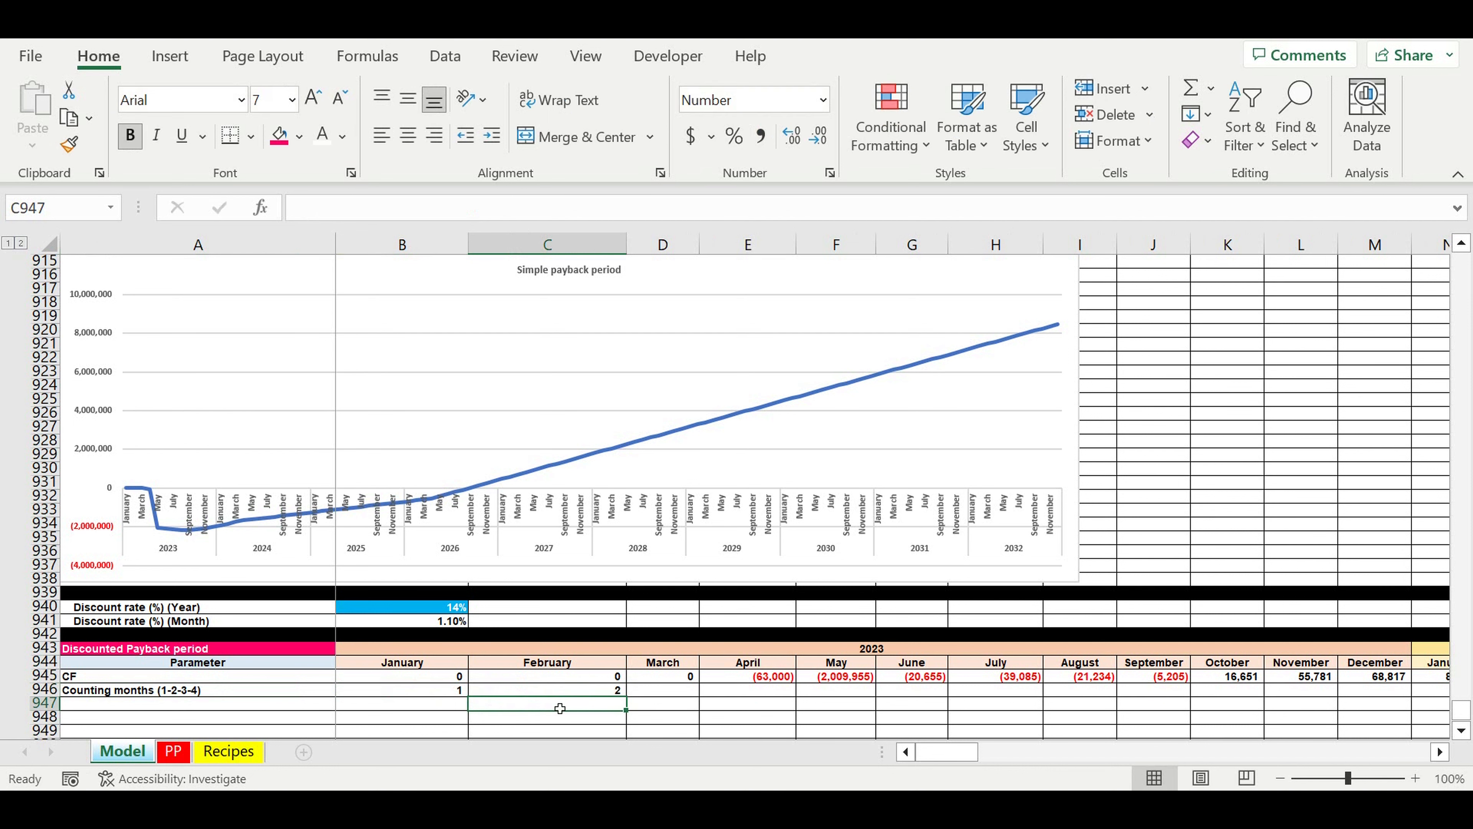
Step: Fill the month-count formula from C946 across to December 2032 in DQ946
click(605, 689)
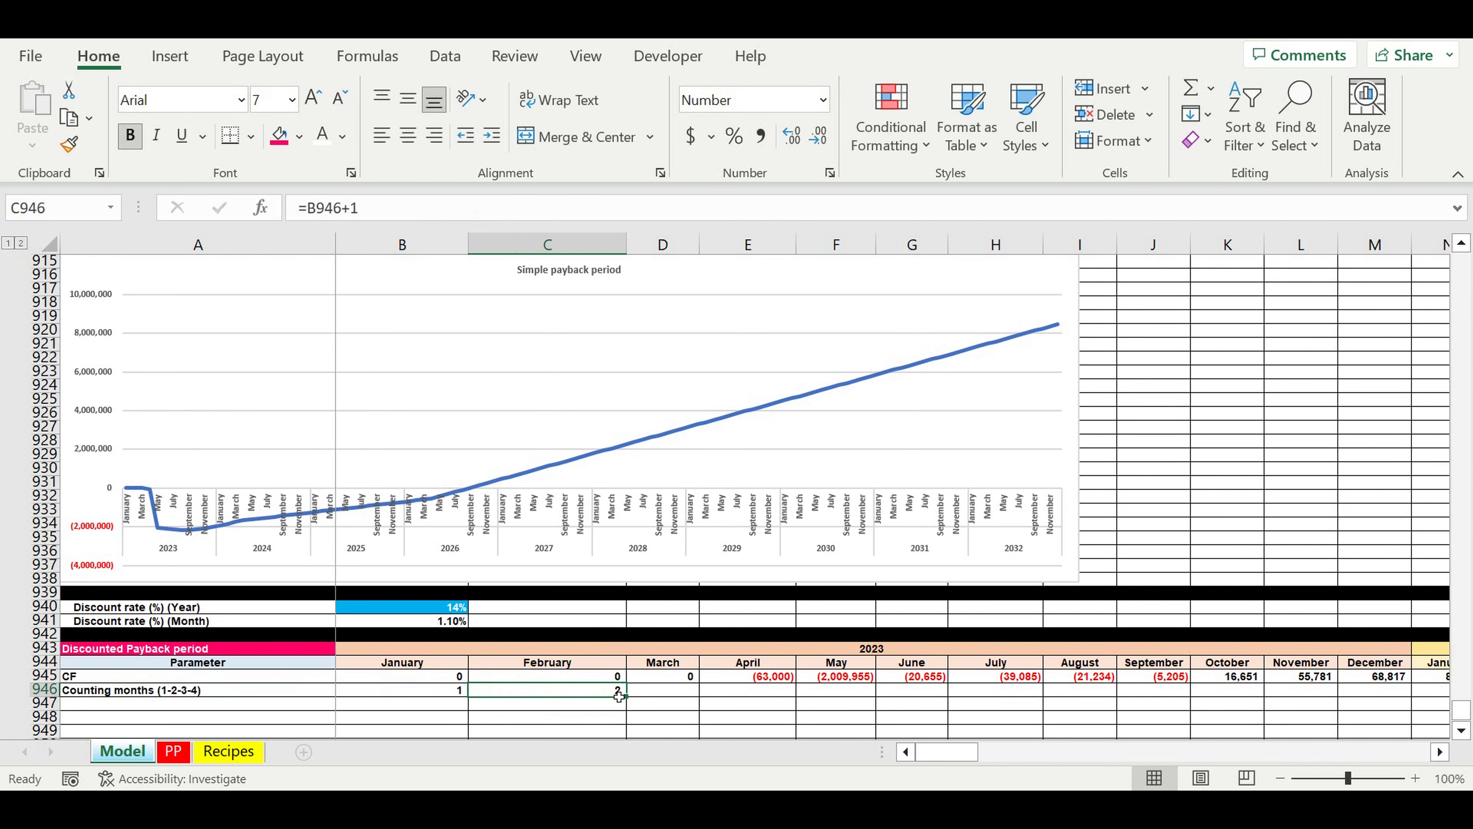
drag(637, 704, 1167, 679)
click(1252, 682)
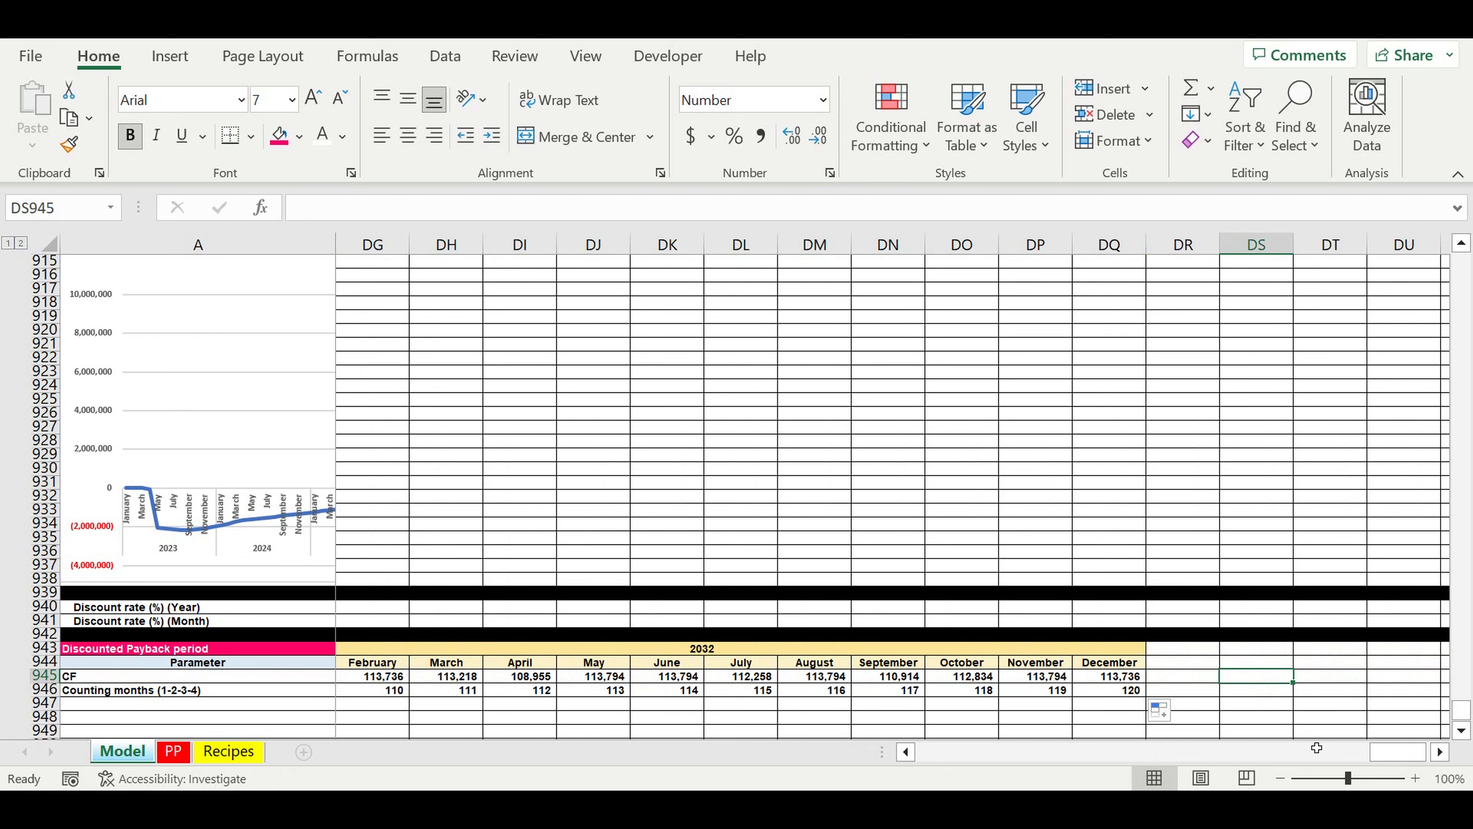
drag(1377, 753, 700, 760)
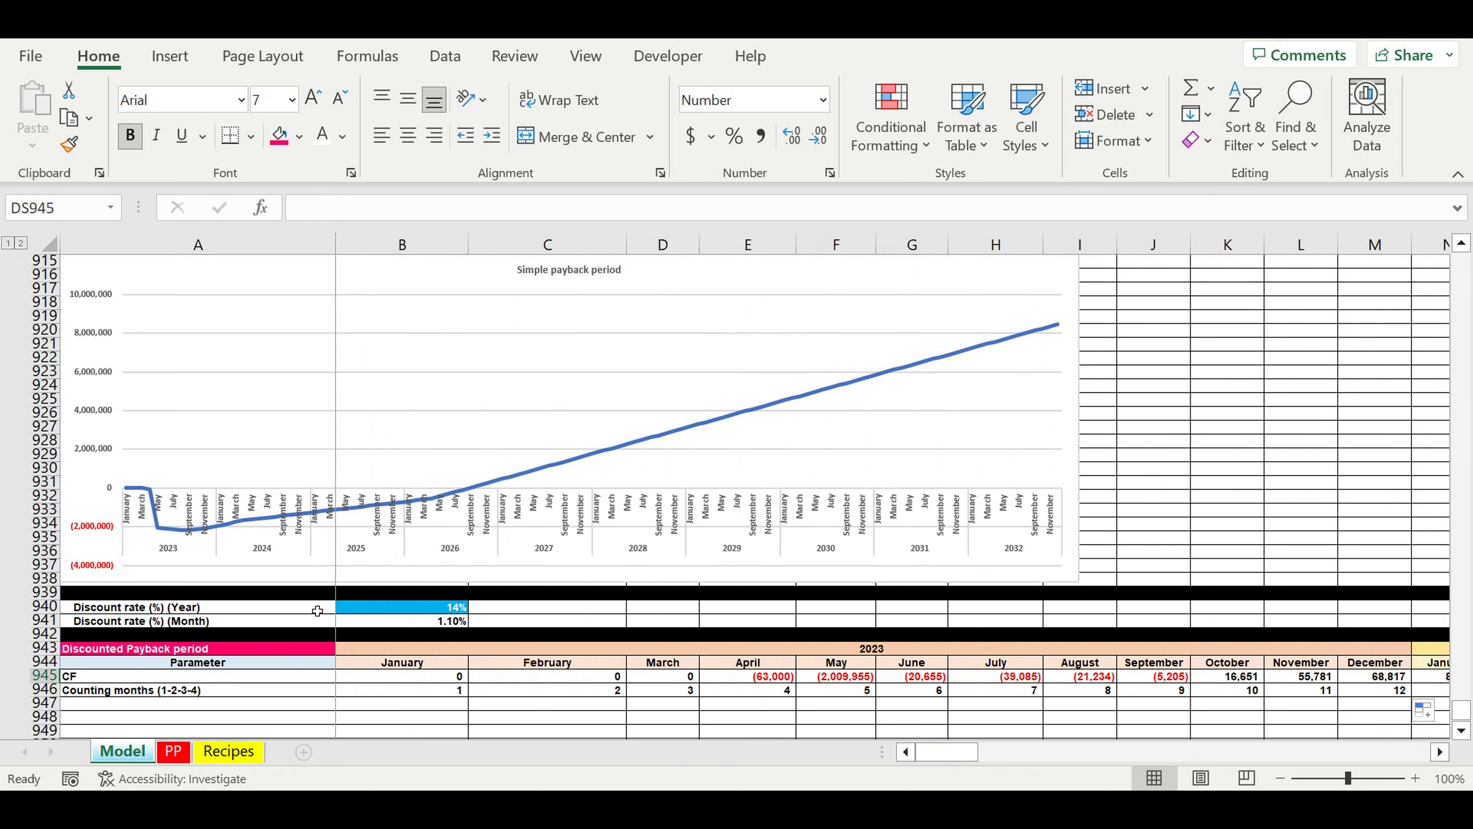
Step: Label row 947 as "DCF" in A947, replacing the autocompleted text
click(92, 694)
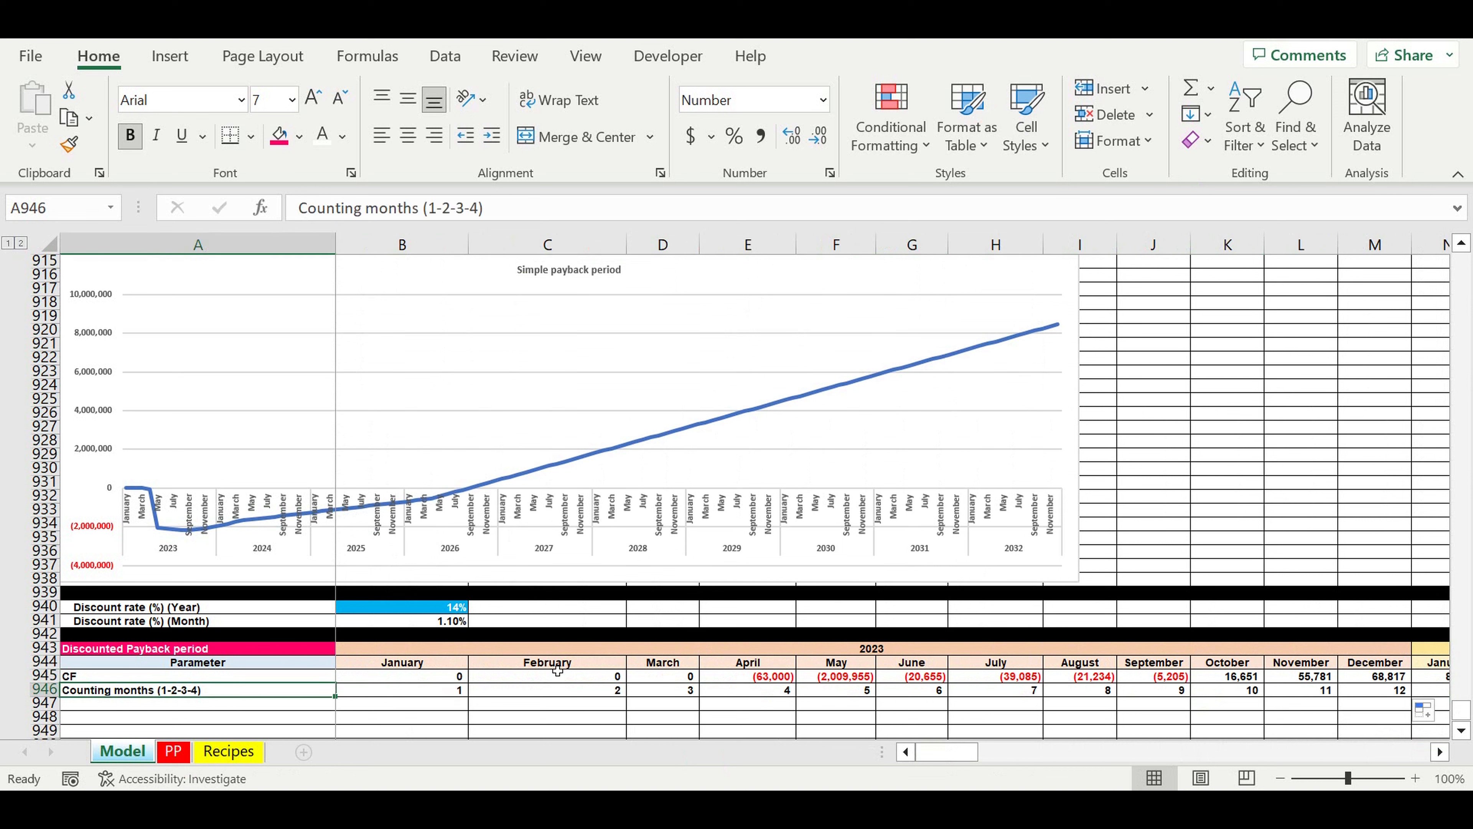
click(108, 708)
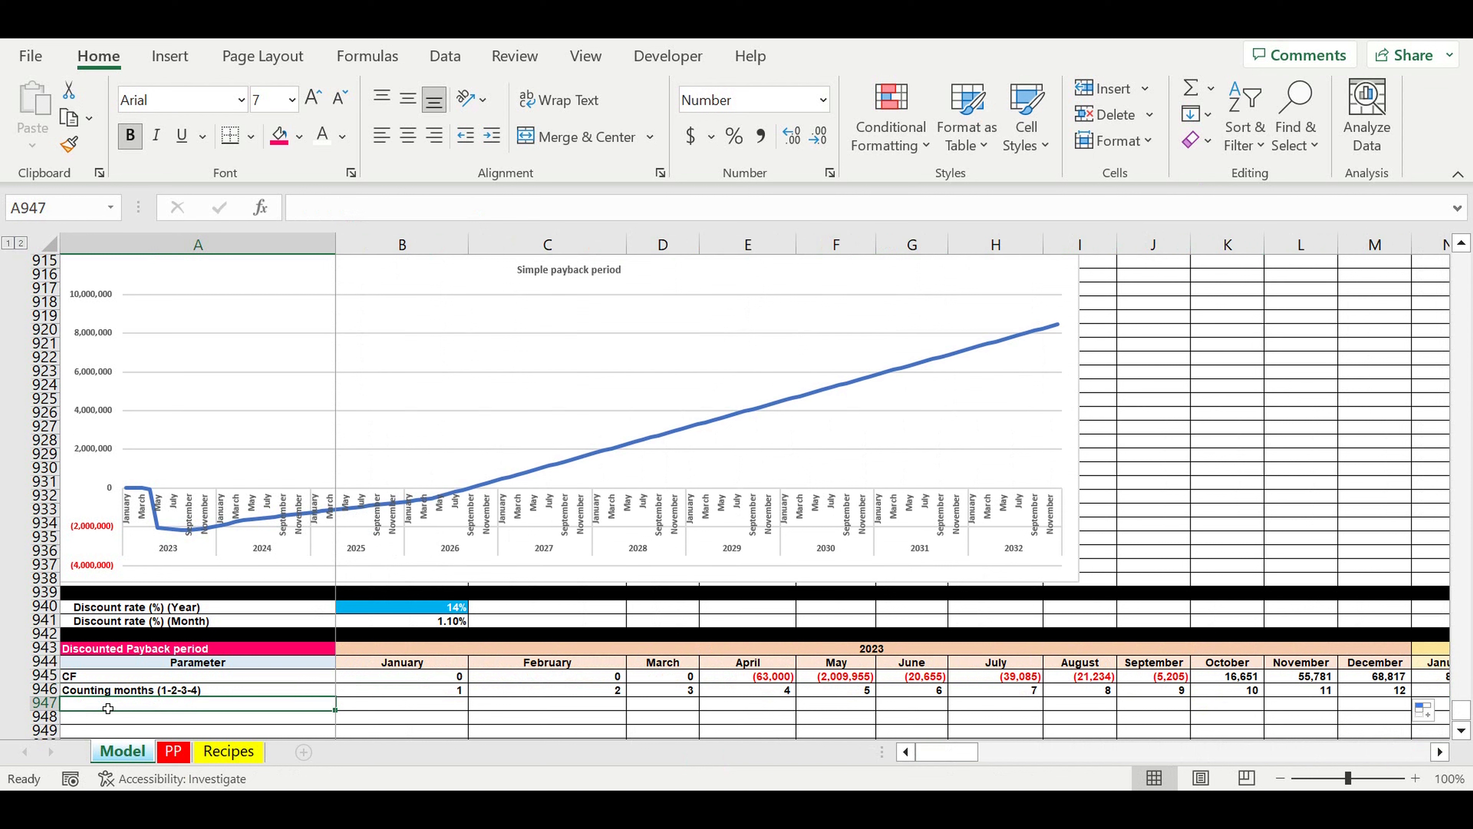
text(Discounted)
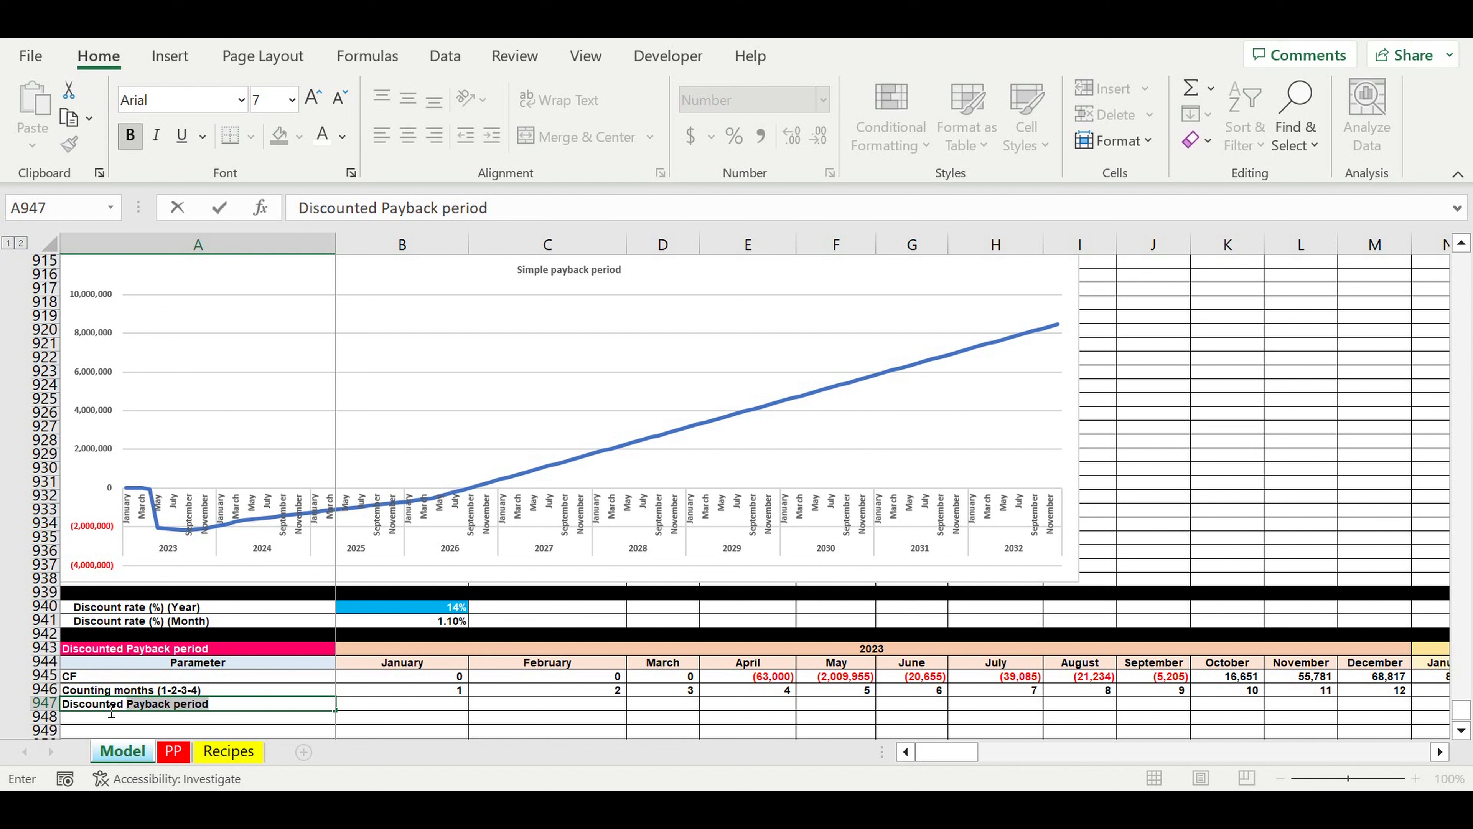
key(BackSpace)
key(BackSpace)
key(BackSpace)
key(BackSpace)
key(BackSpace)
key(BackSpace)
key(BackSpace)
key(BackSpace)
key(BackSpace)
key(BackSpace)
key(BackSpace)
key(BackSpace)
text(DCF)
Step: Calculate January's discounted cash flow in B947 with the formula =B945/(1+$B$941)^B946
key(Tab)
text(=B945/(1+B941)
key(Left)
key(Left)
key(Left)
key(Left)
text($)
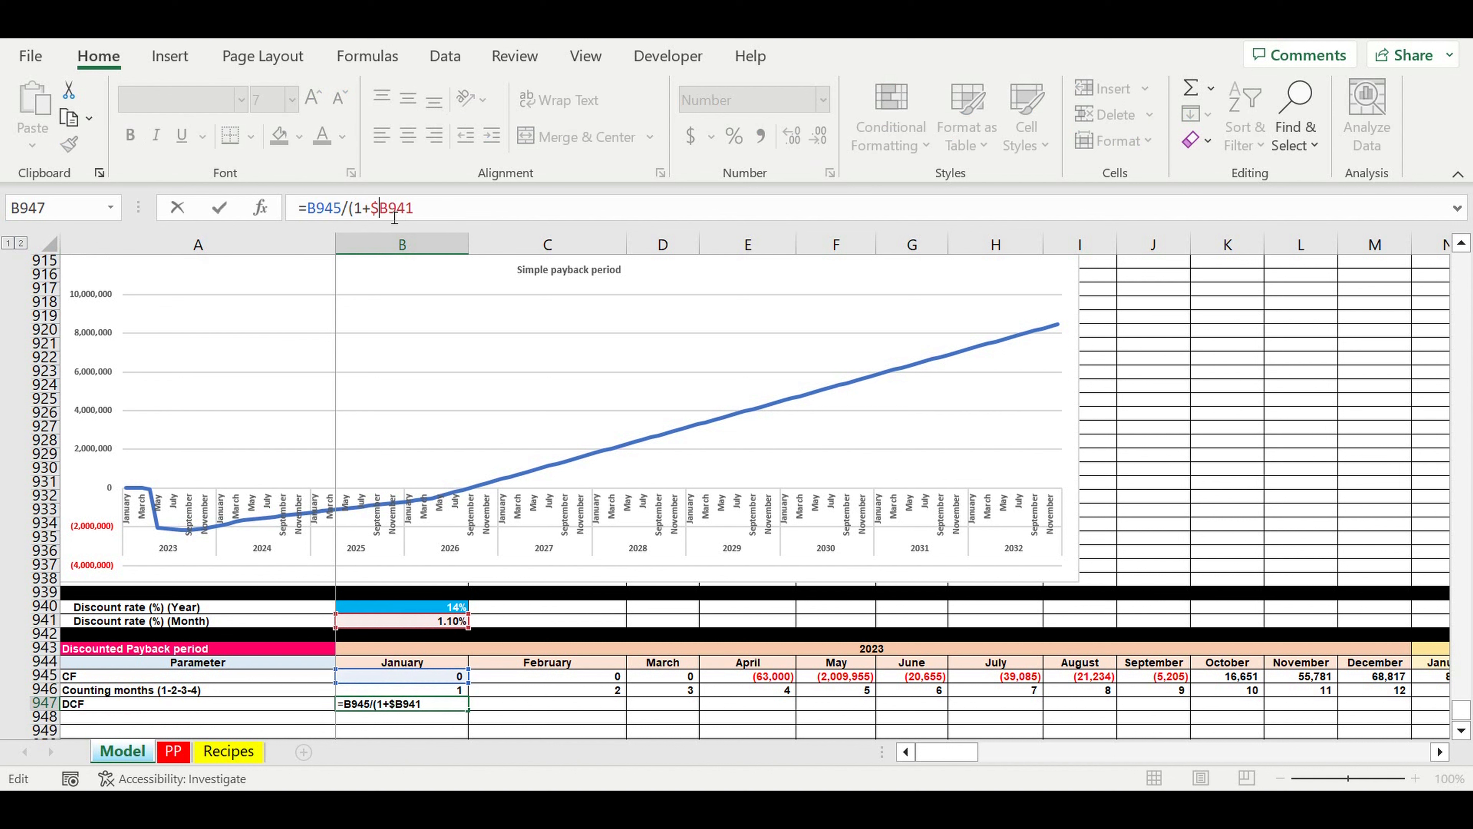
key(Right)
text($)
click(455, 203)
text()^)
click(439, 691)
key(Return)
Step: Fill the DCF formula from B947 across to December 2032 in DQ947
key(Up)
drag(469, 710, 1057, 674)
click(908, 678)
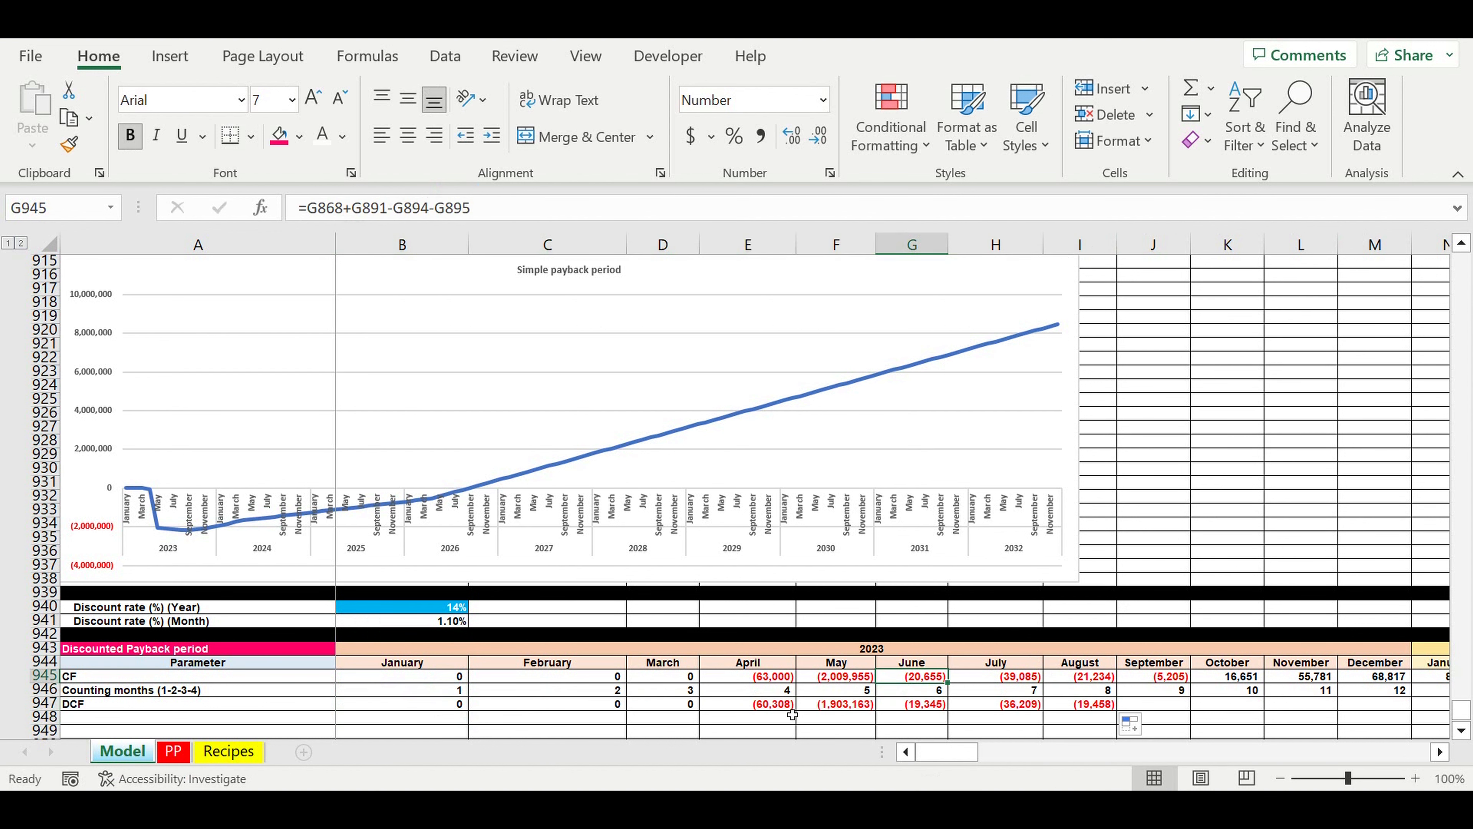
click(790, 708)
drag(795, 710, 1308, 603)
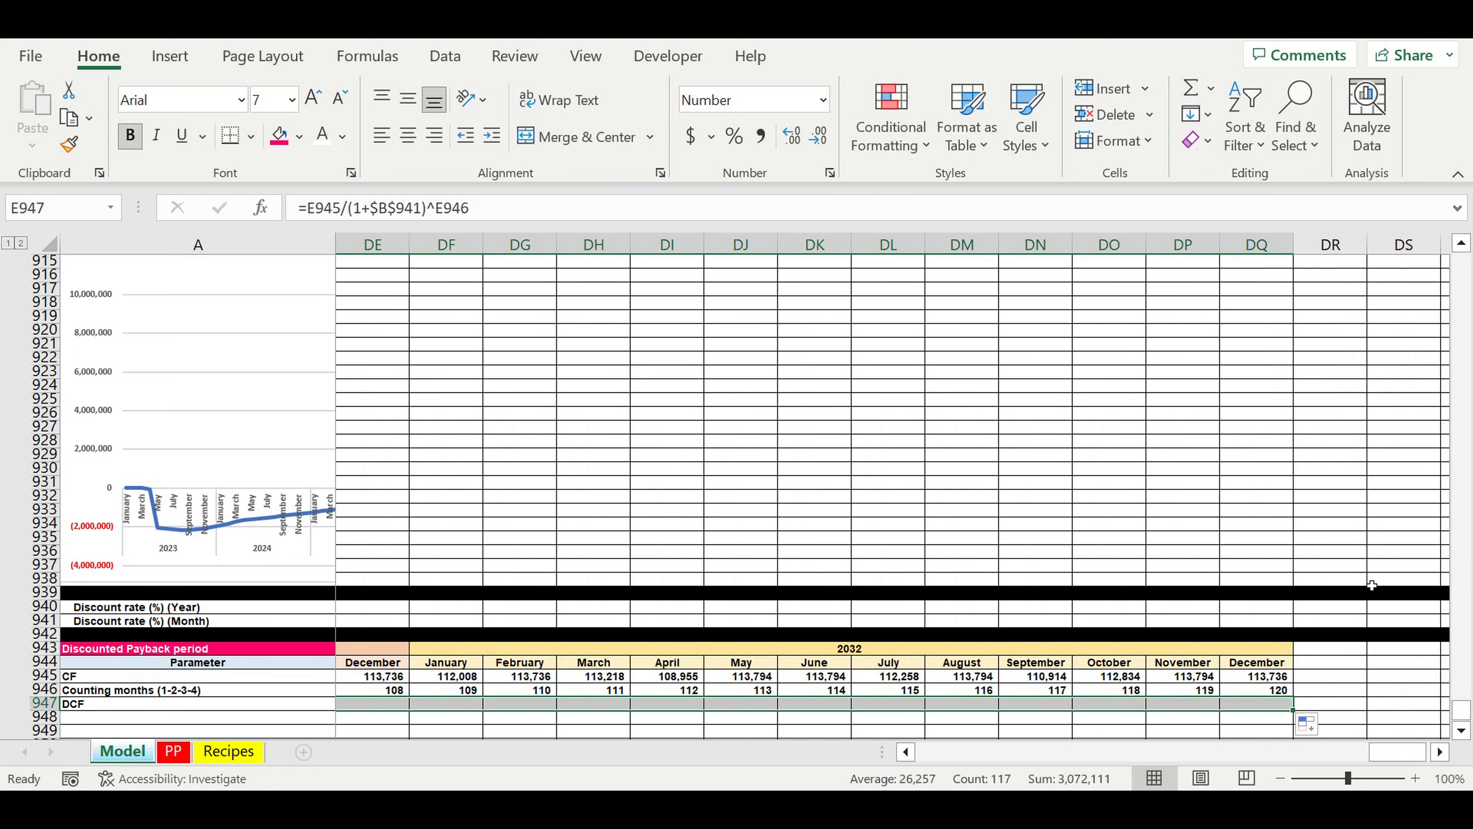
click(1360, 581)
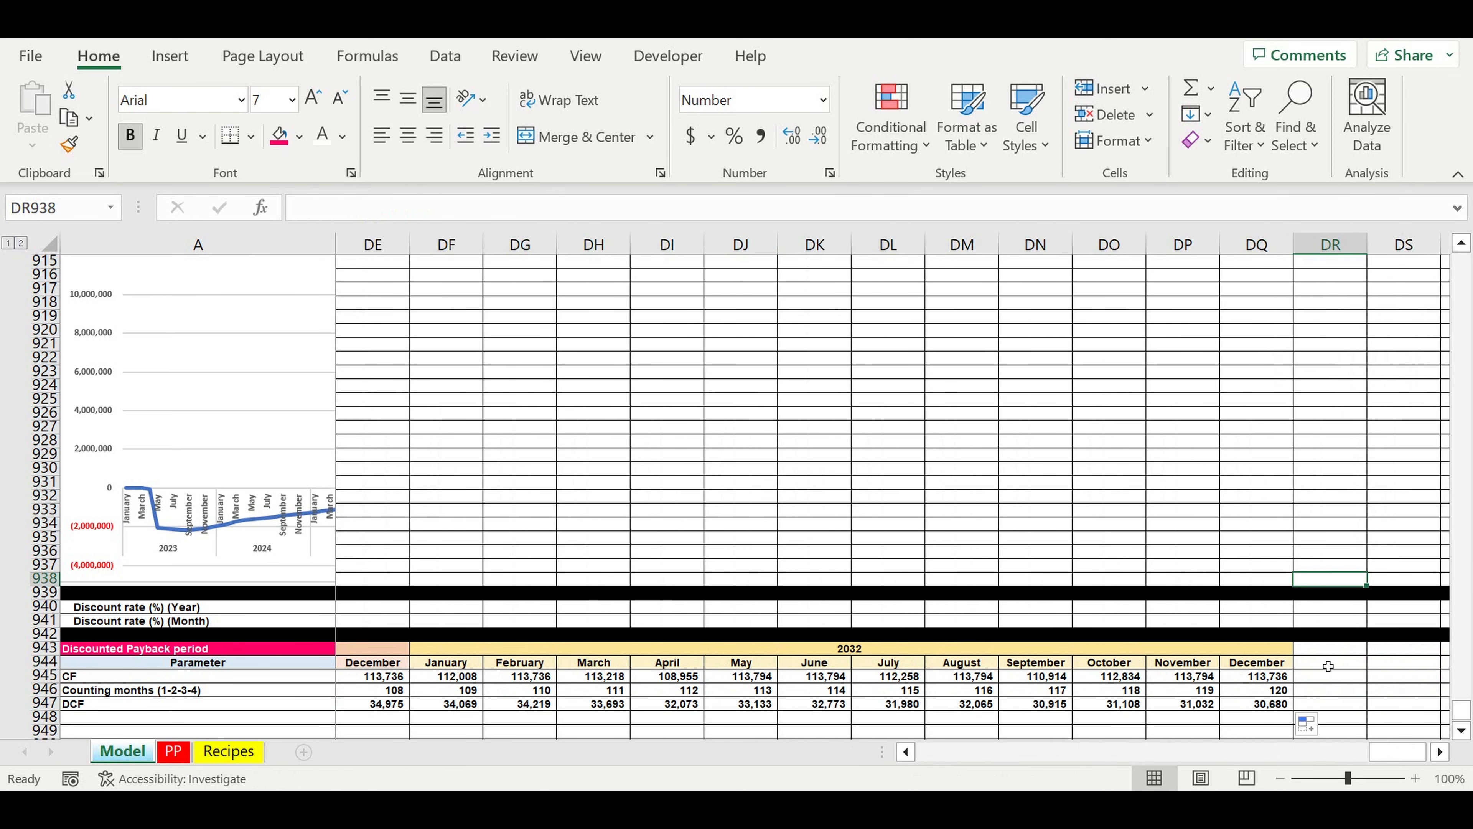
Step: Compare December 2032's discounted cash flow formula in DQ947 with its cash flow in DQ945
click(1273, 705)
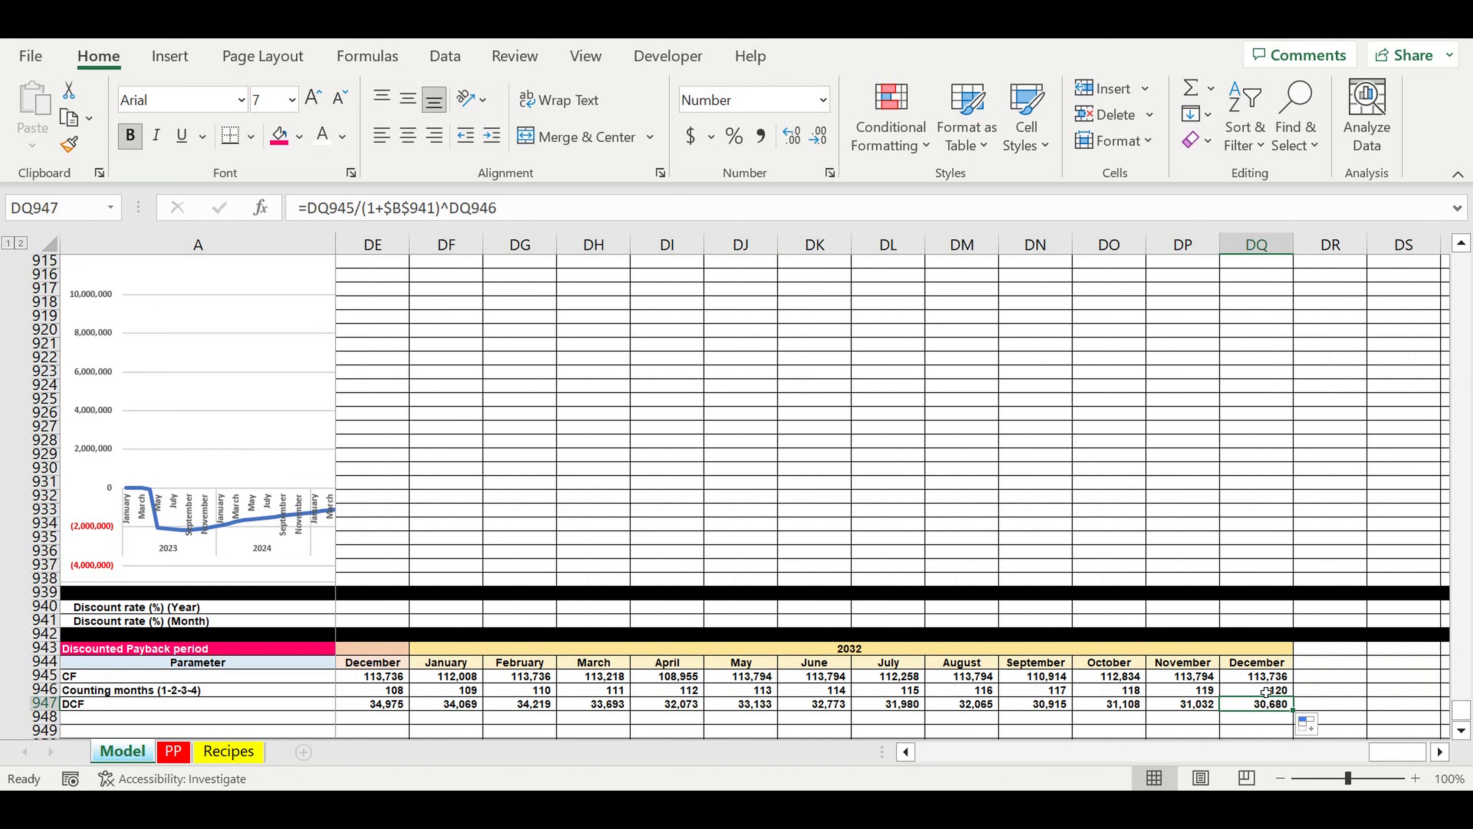
click(1255, 676)
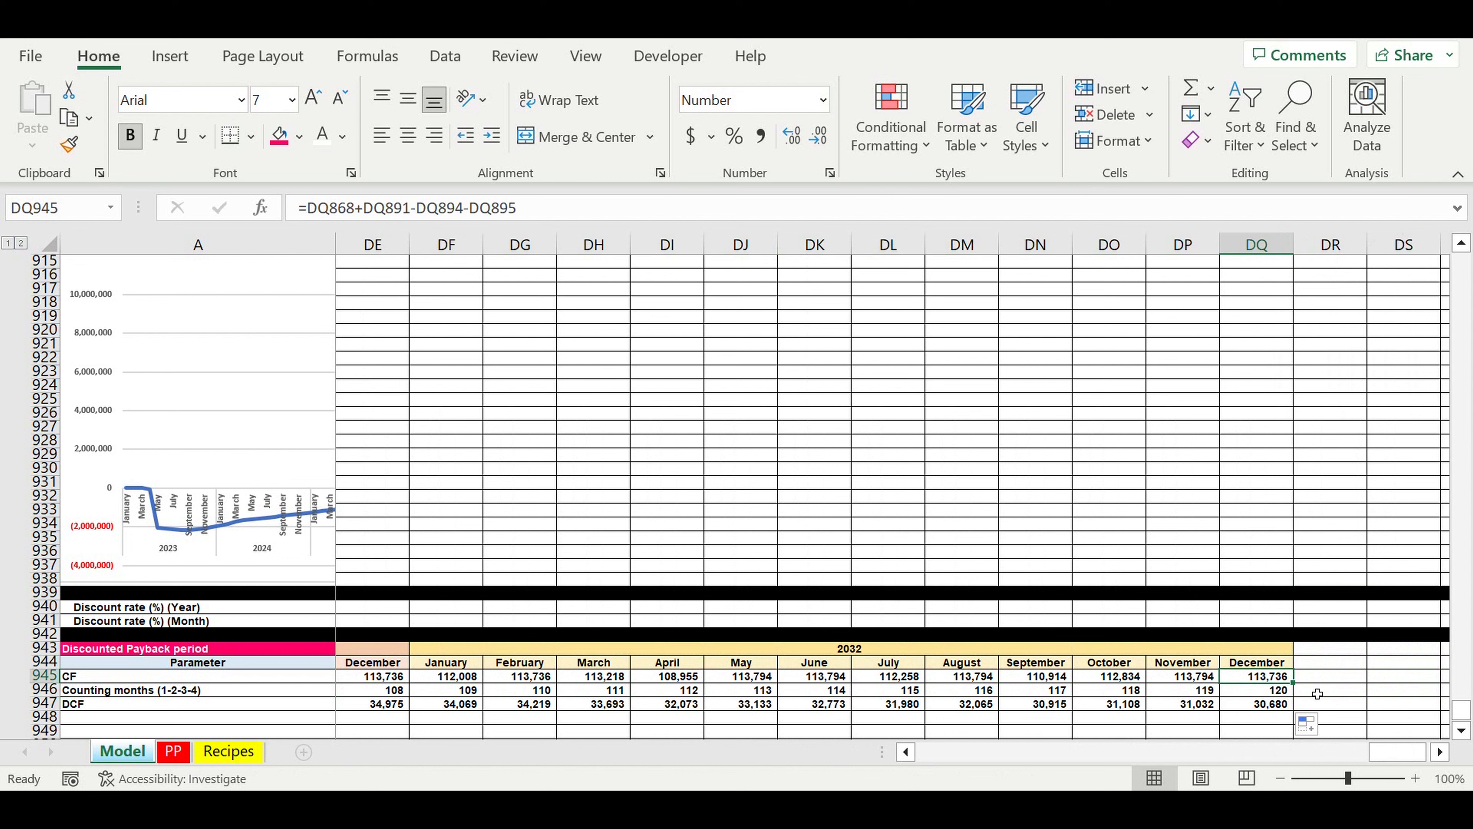
click(1271, 706)
click(1273, 677)
click(1273, 705)
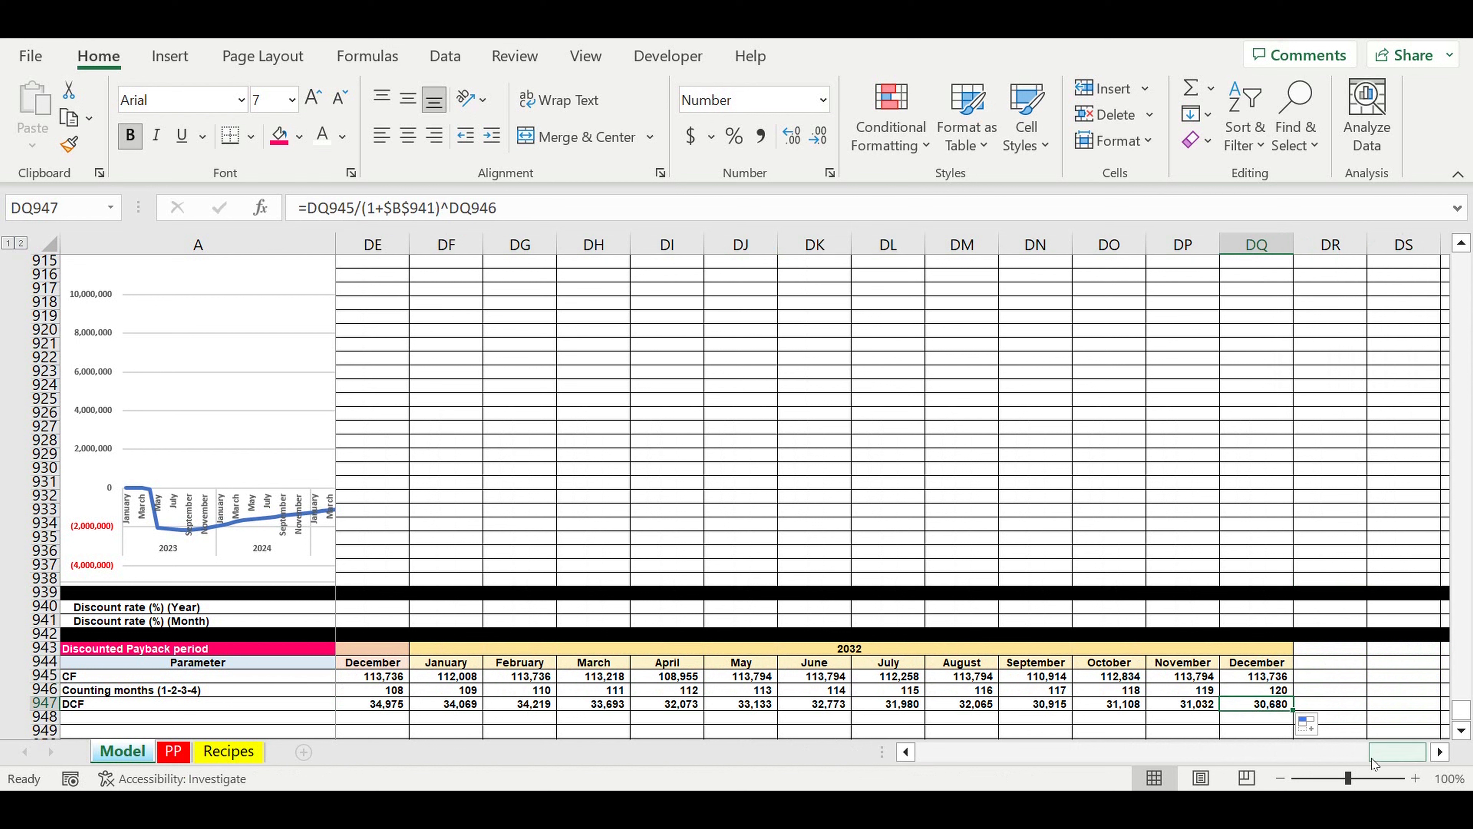
Step: Label row 948 as "Discounted Payback period" in A948
drag(1373, 756, 914, 757)
click(127, 718)
text(Discounted Payback period)
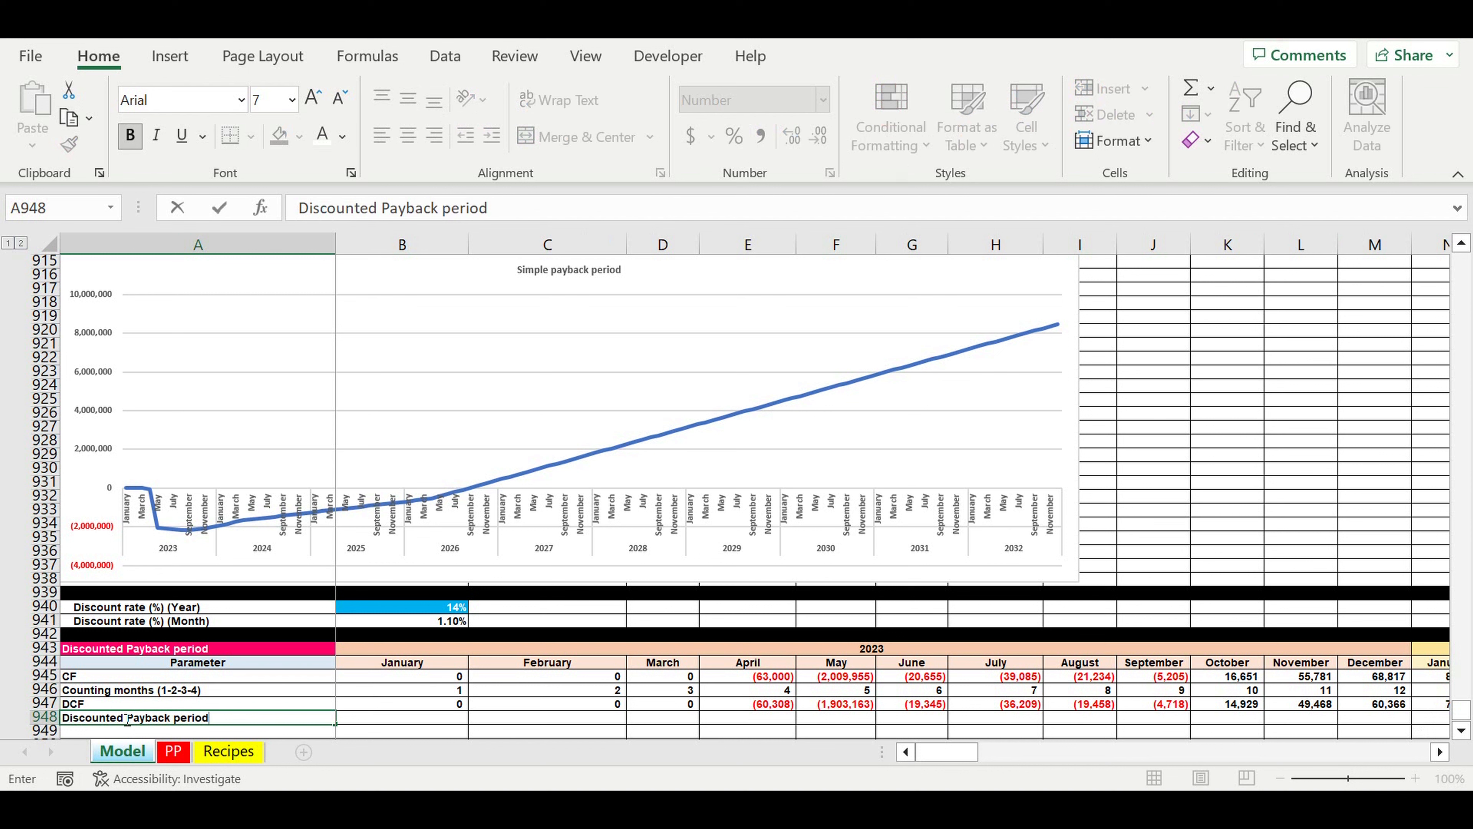
key(Return)
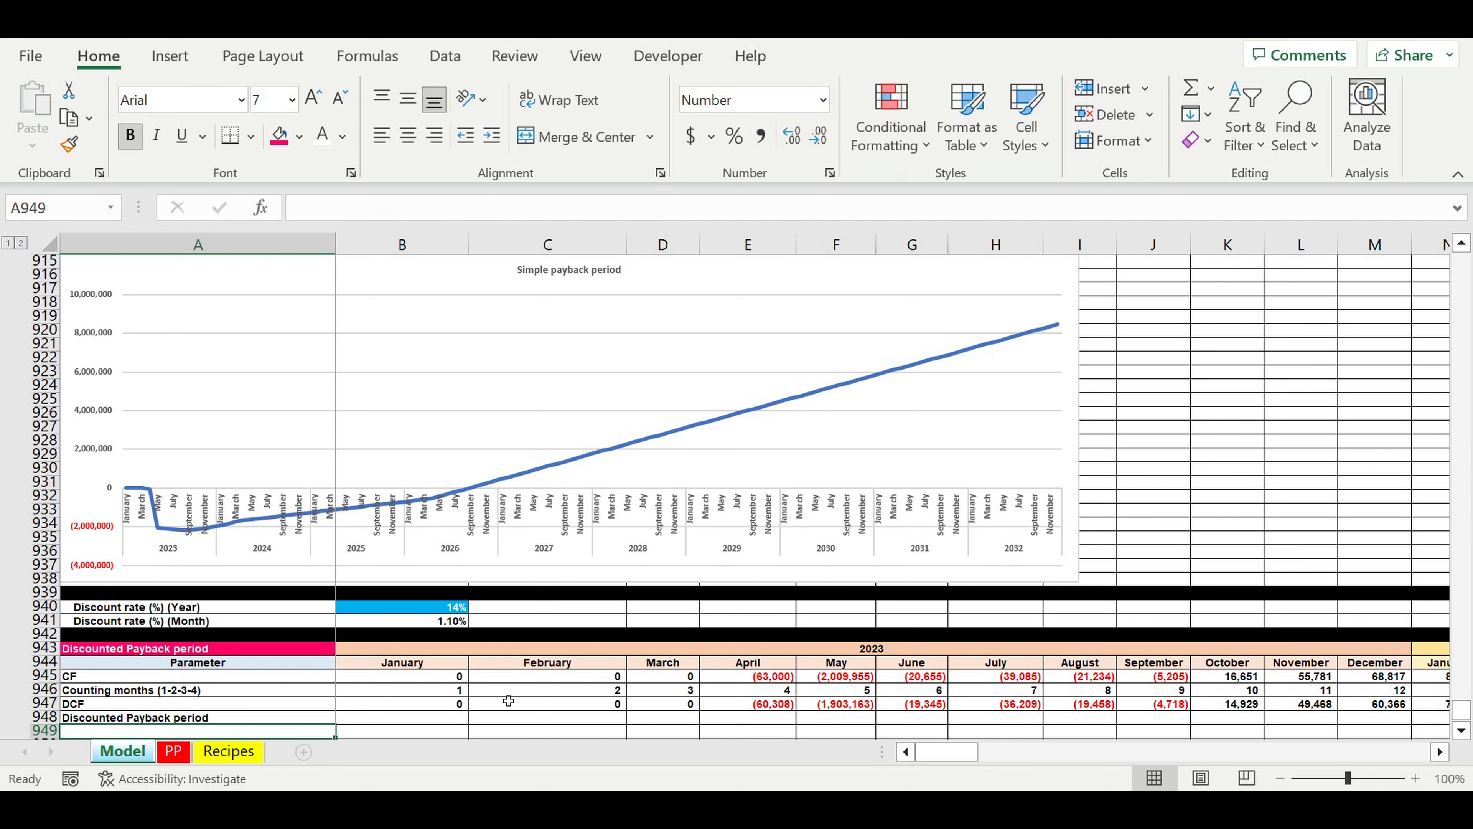
Step: Start the cumulative discounted cash flow in B948 by linking it to January's DCF with =B947
click(432, 718)
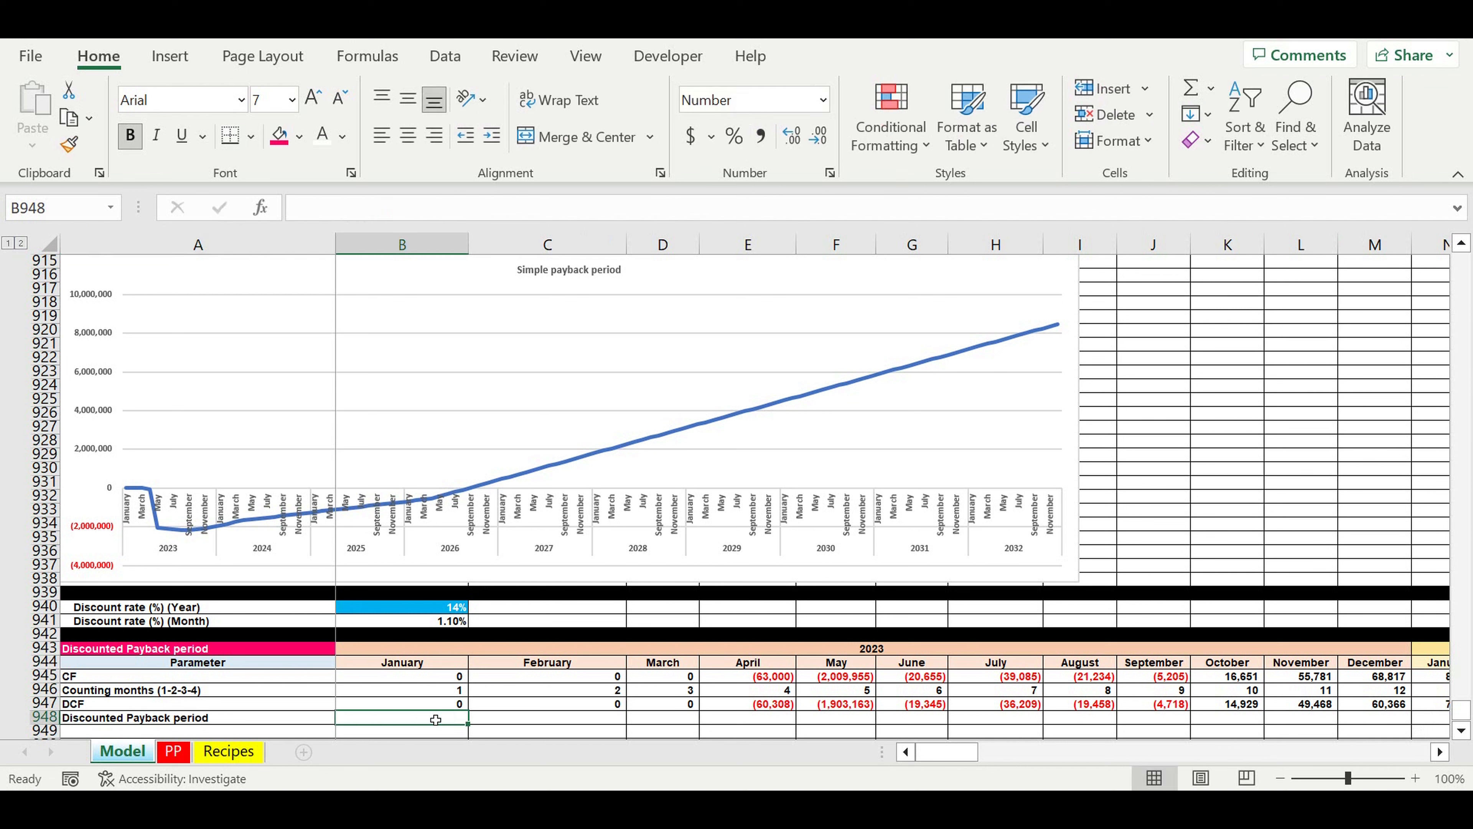
text(=)
click(435, 704)
key(Return)
Step: Calculate February's running total in C948 with =B948+C947 and fill it across to December 2032 in DQ948
click(523, 719)
text(=)
click(439, 720)
text(+)
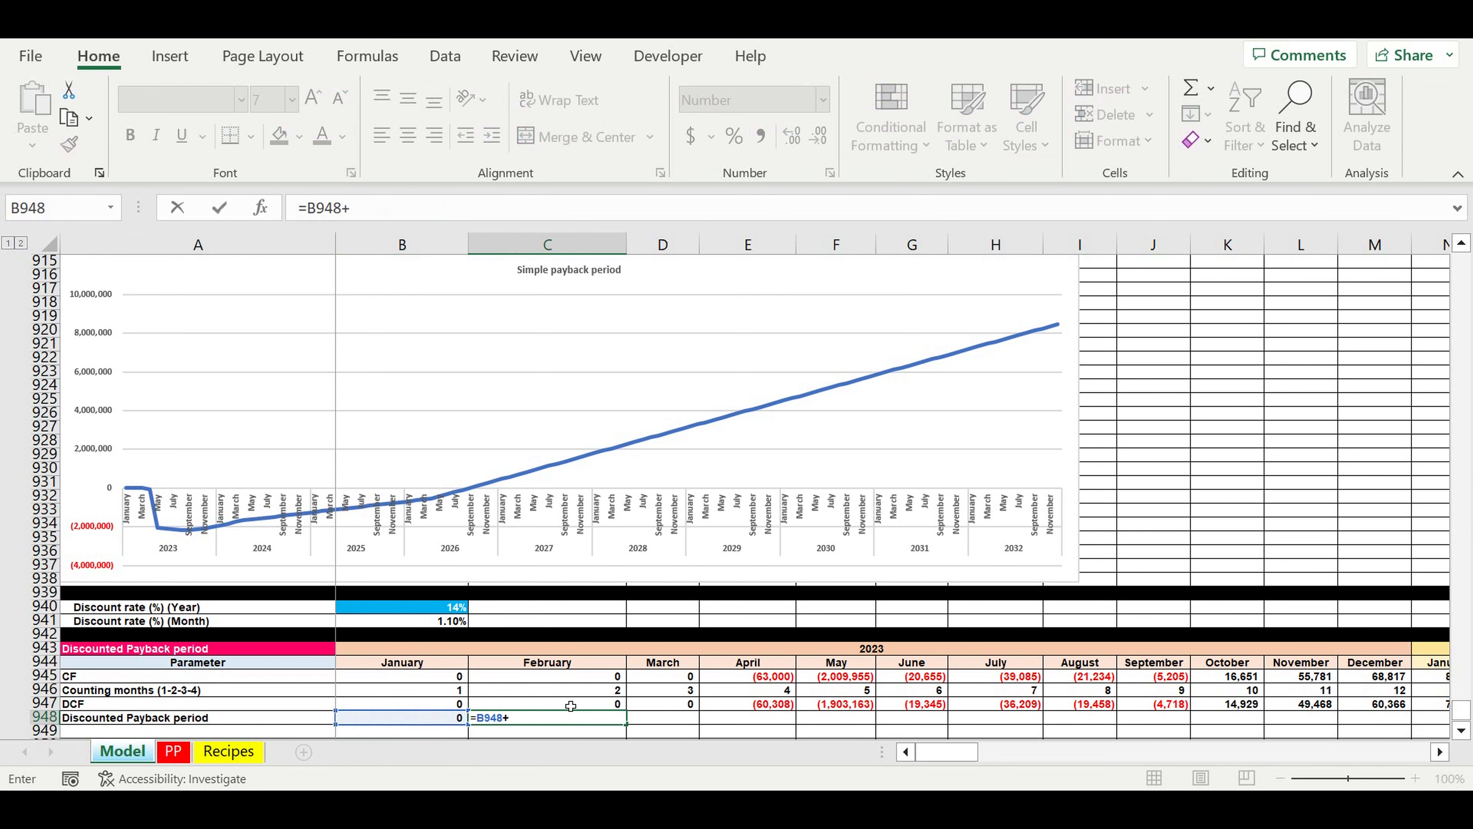
click(571, 704)
key(Return)
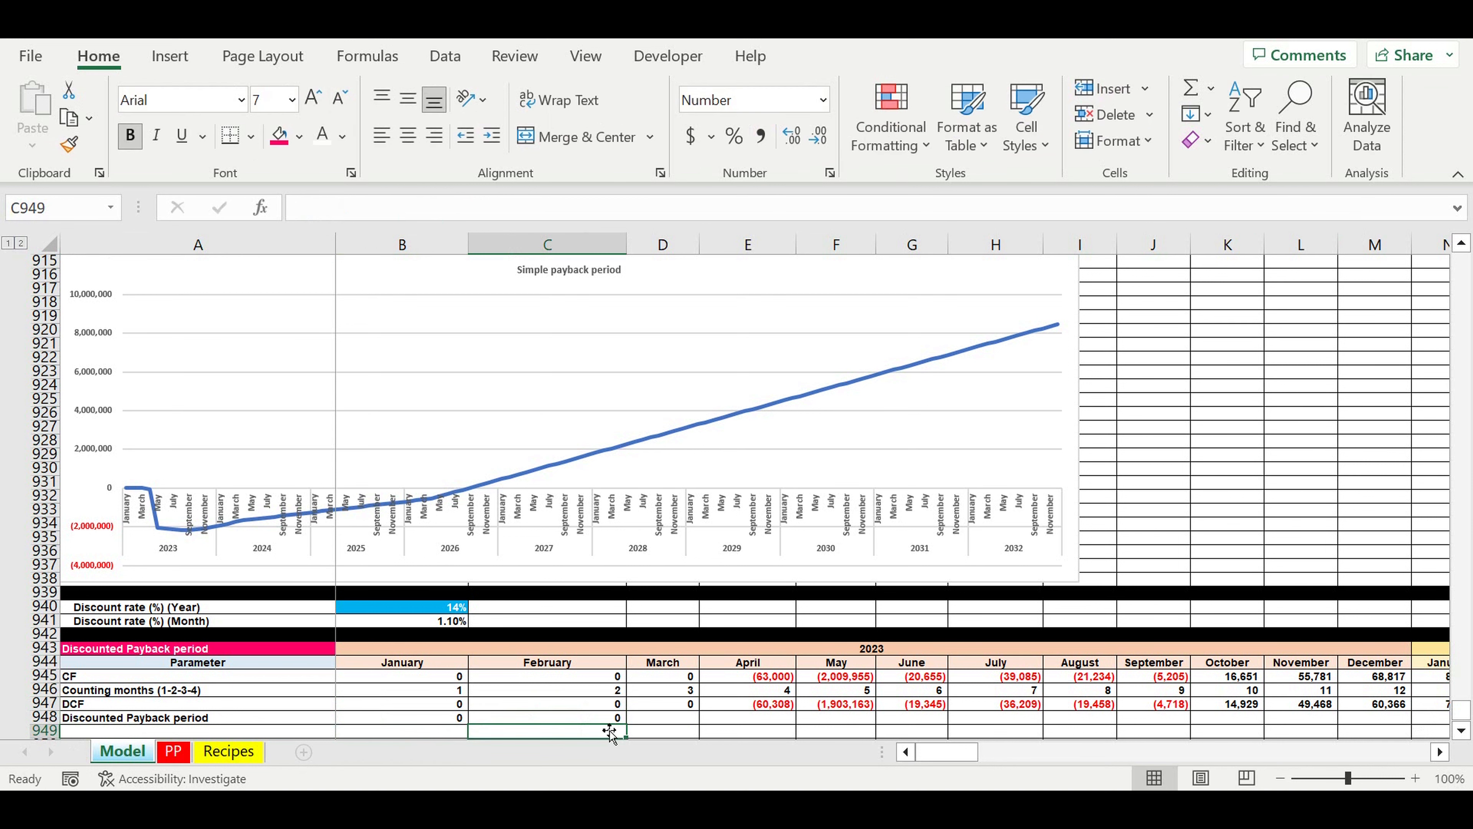
click(603, 720)
drag(625, 725, 1377, 698)
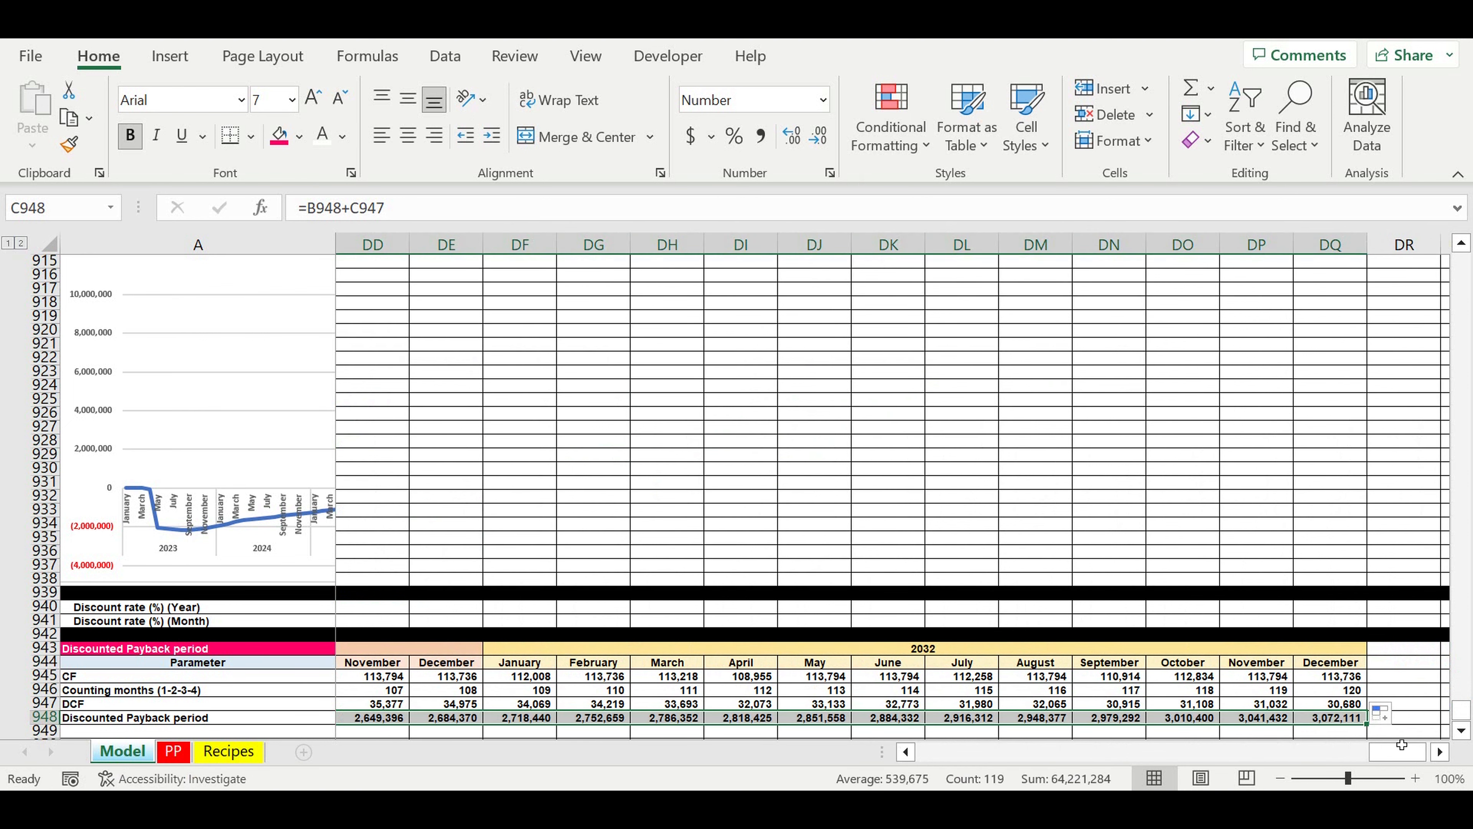
Step: Examine the discounted payback row across the months to find where the cumulative value turns from negative to positive
drag(1400, 753, 922, 754)
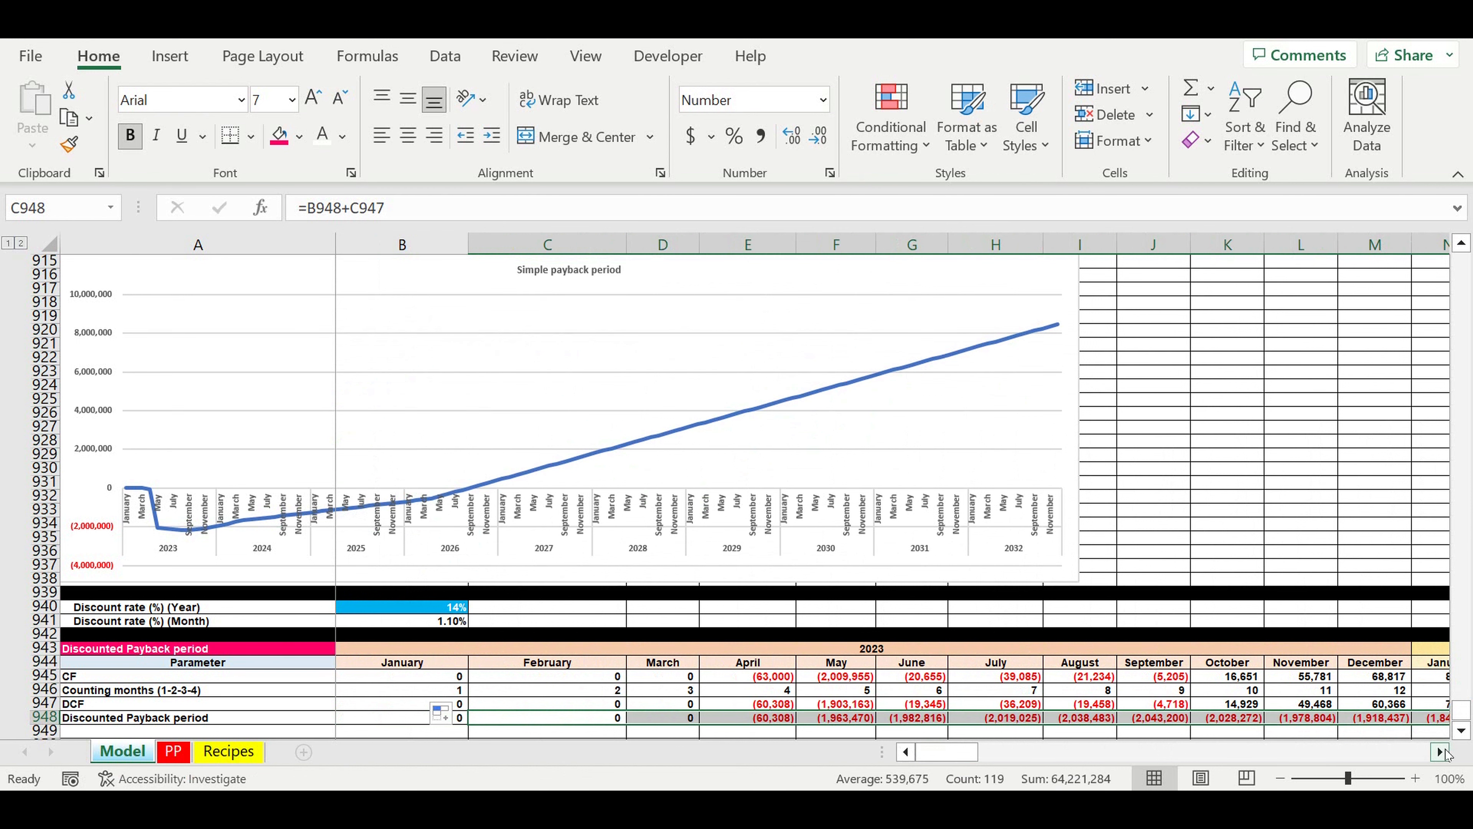
click(1441, 752)
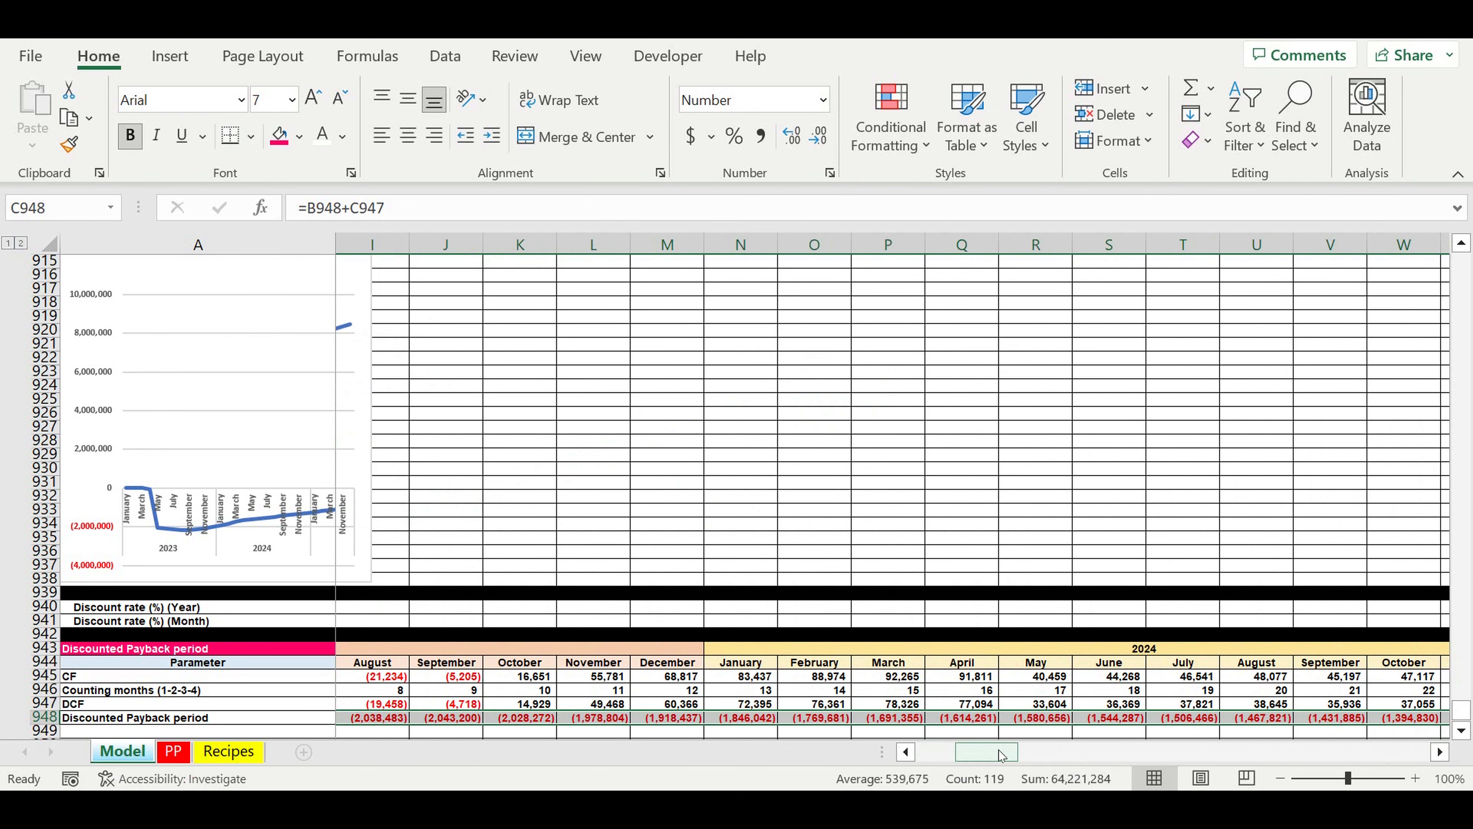
drag(1002, 754, 1147, 755)
click(1074, 721)
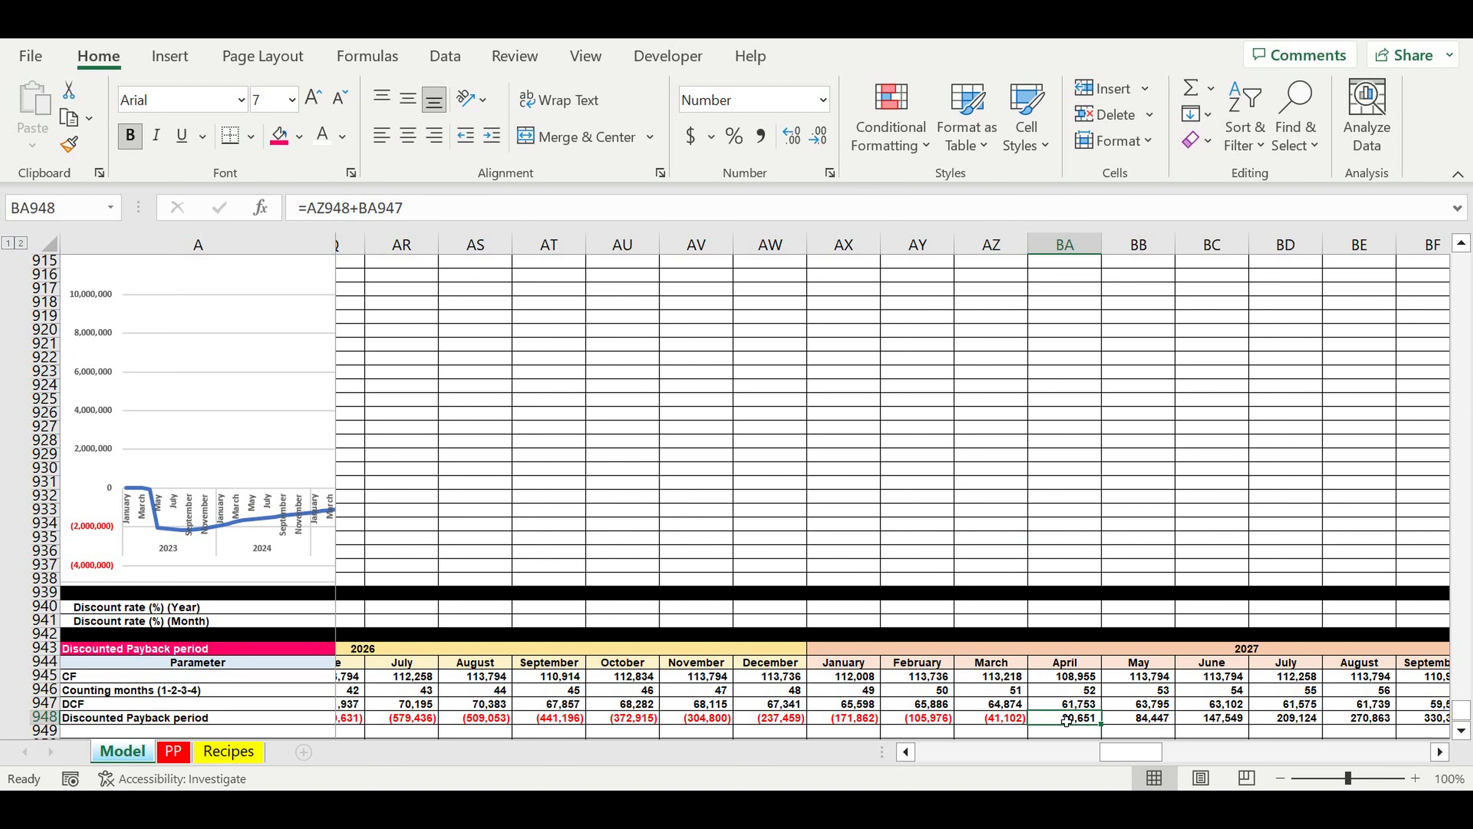
click(989, 718)
click(1212, 690)
drag(1128, 752, 858, 752)
scroll(825, 733, down, 4)
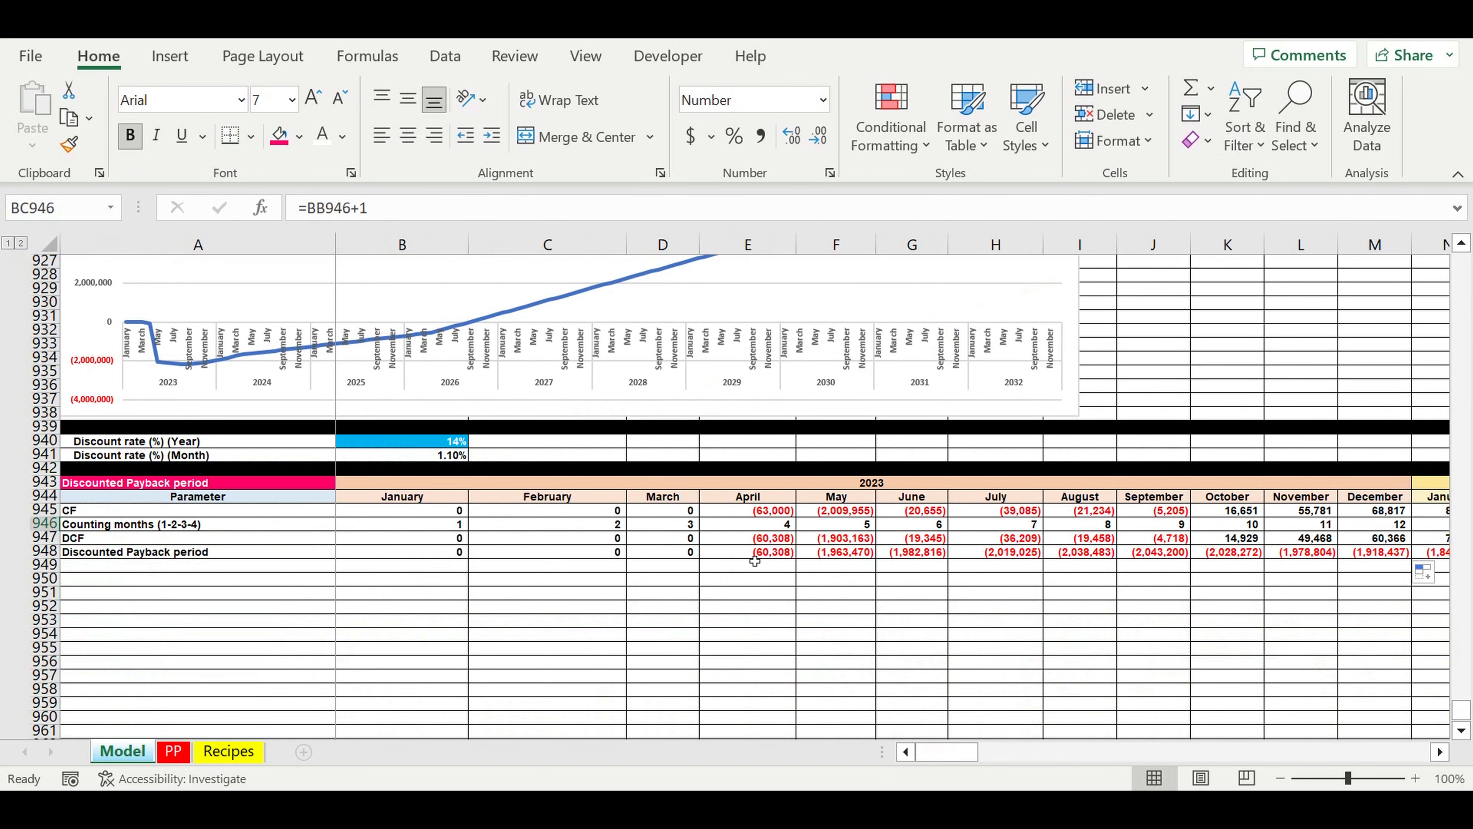
click(780, 552)
drag(780, 553, 1423, 558)
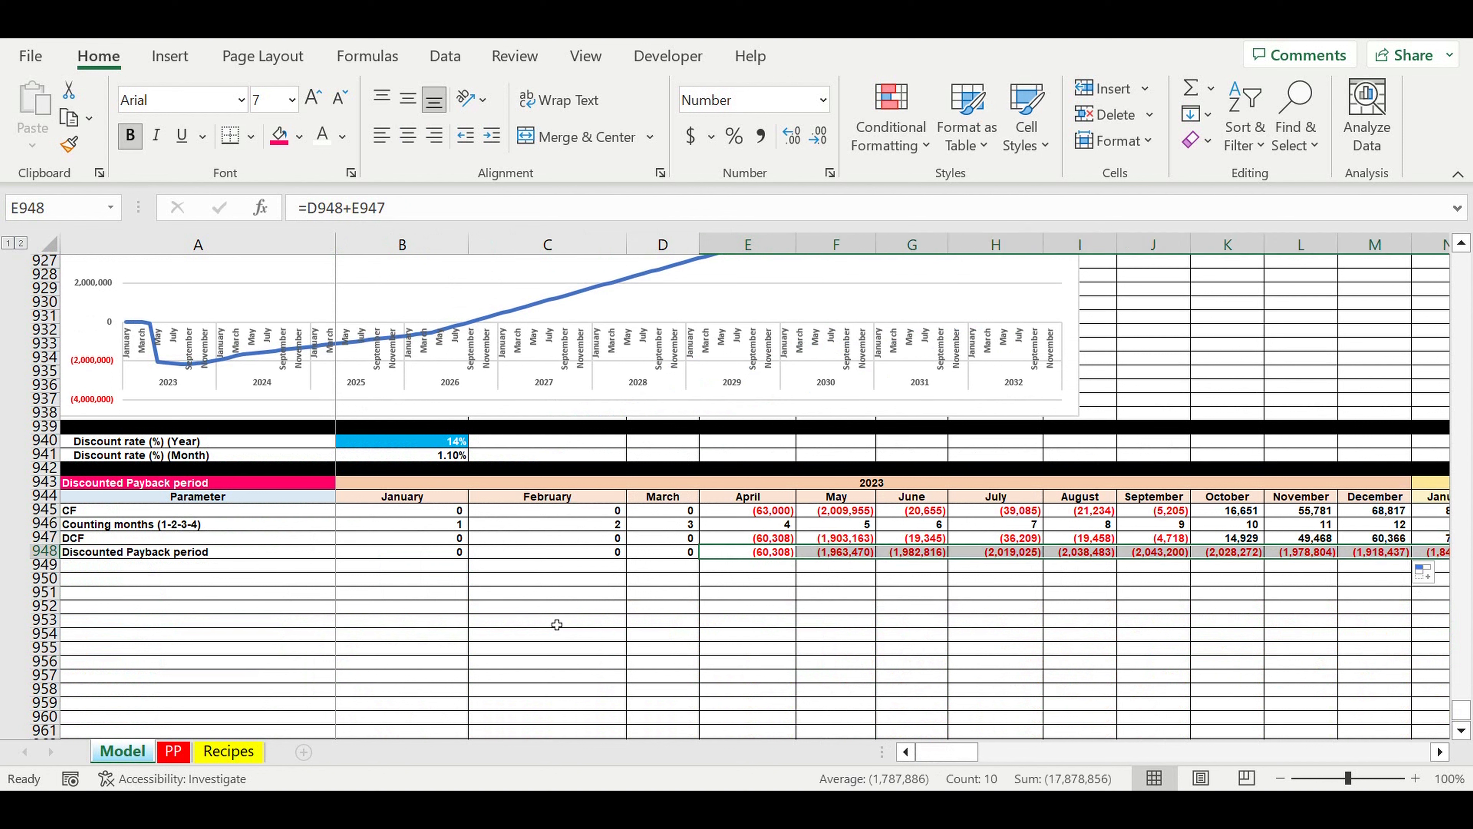
Step: Label row 949 as "Discounted Payback period count" in A949
click(94, 571)
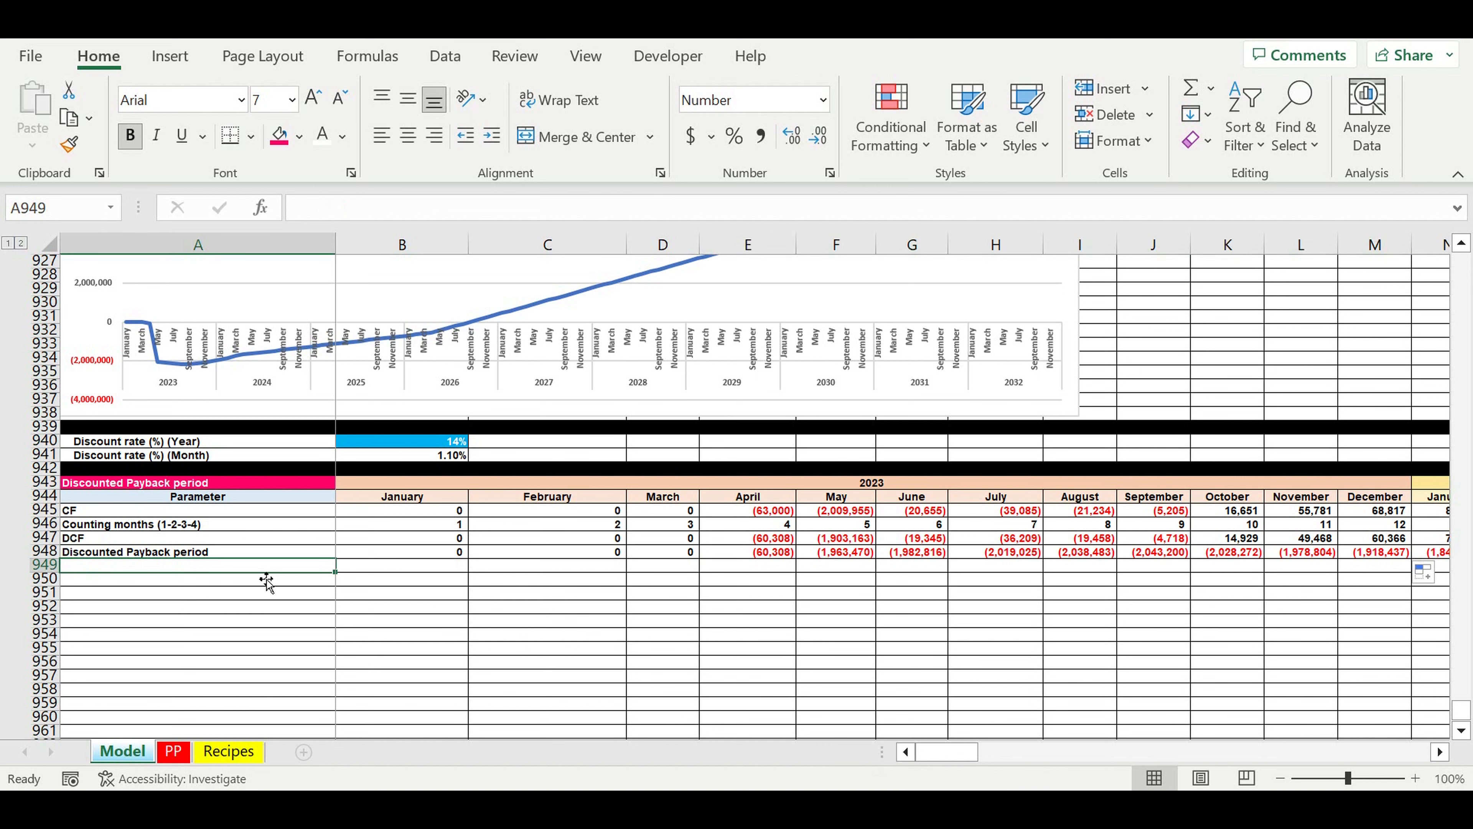
text(D)
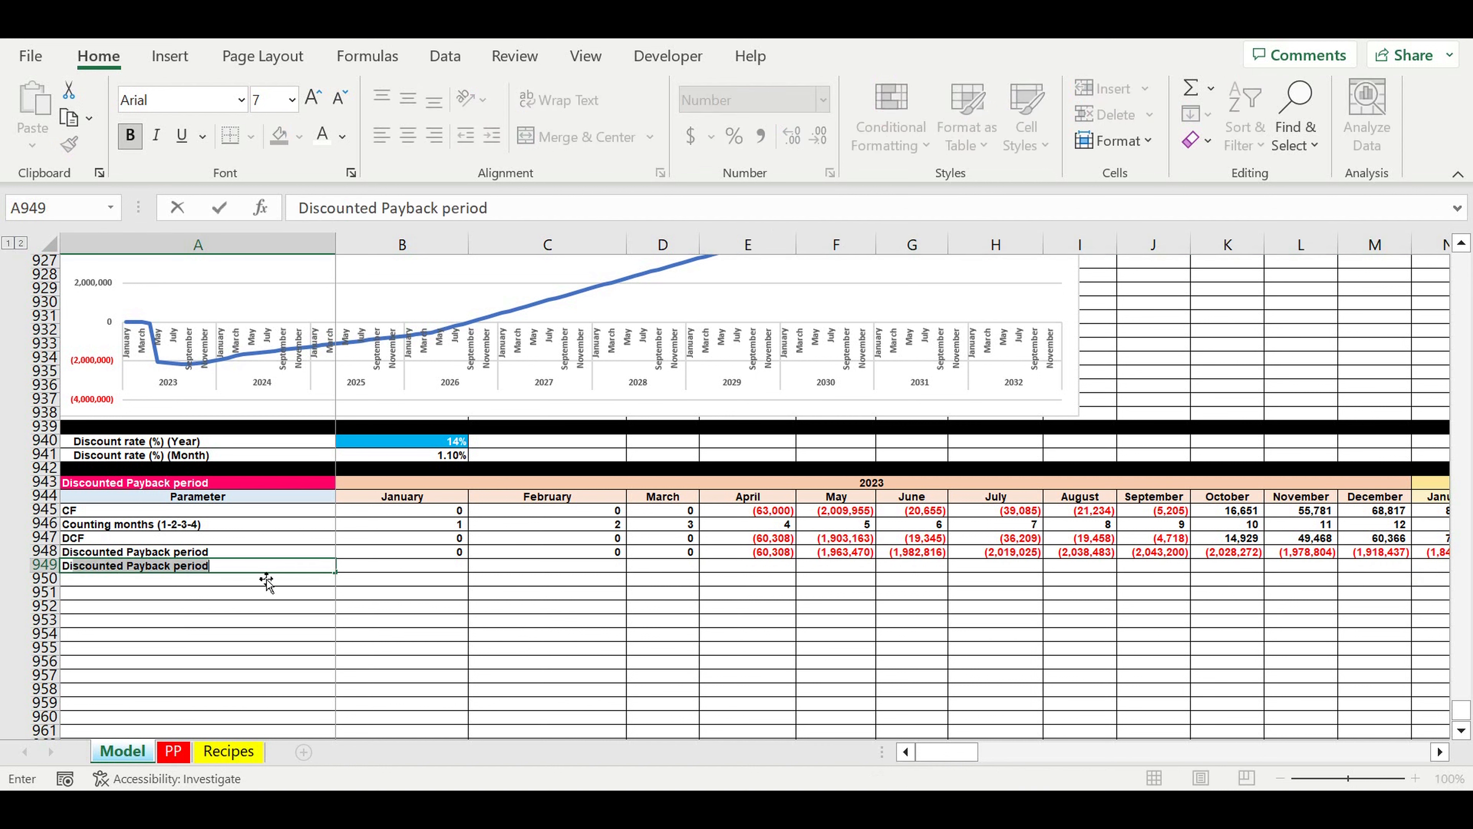
text(iscounted Payback period co)
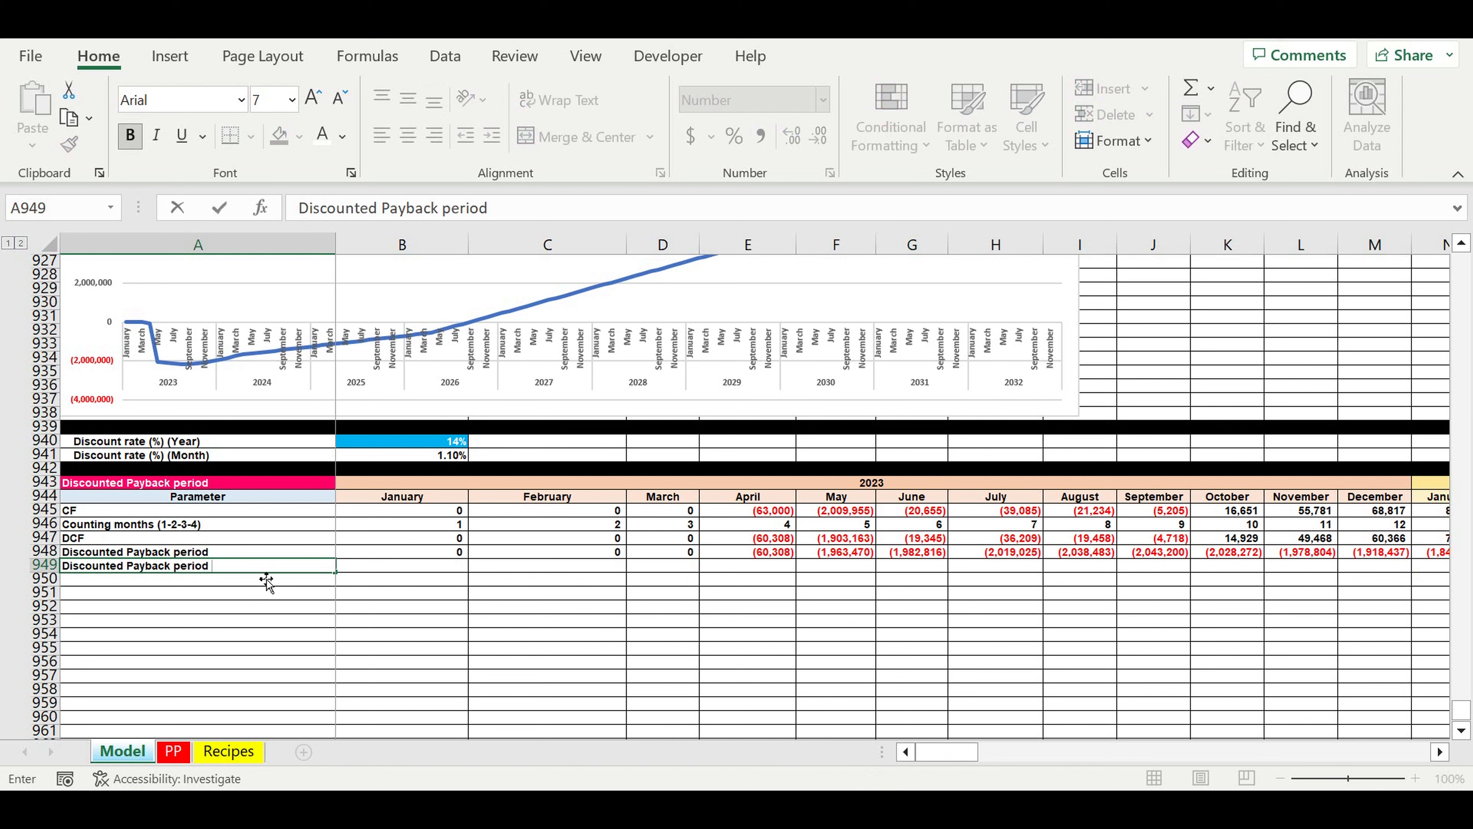
text(unt)
key(Return)
Step: Flag negative cumulative values for January in B949 with the formula =IF(B948<0,1,0)
click(406, 566)
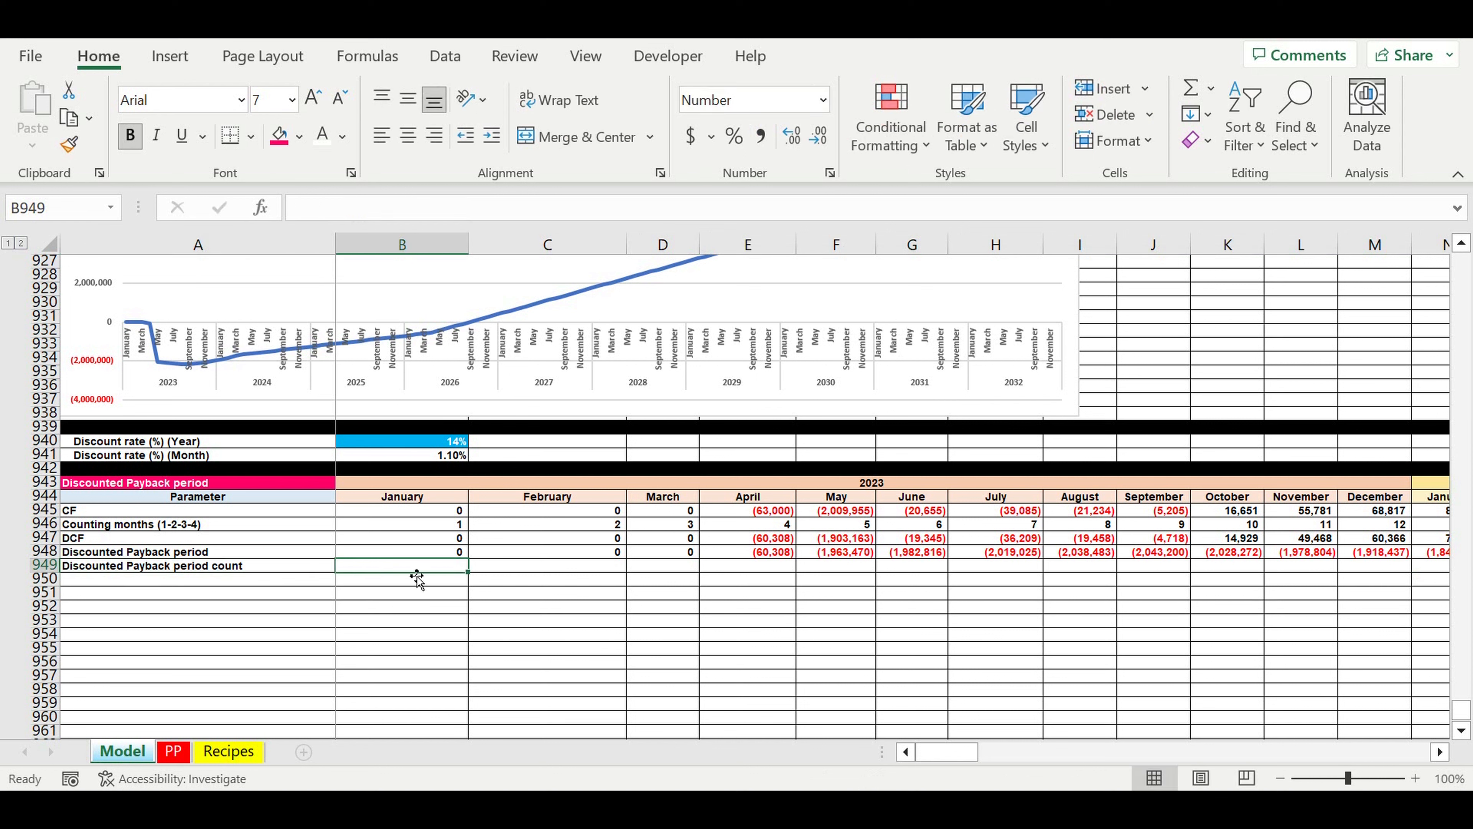
text(=if()
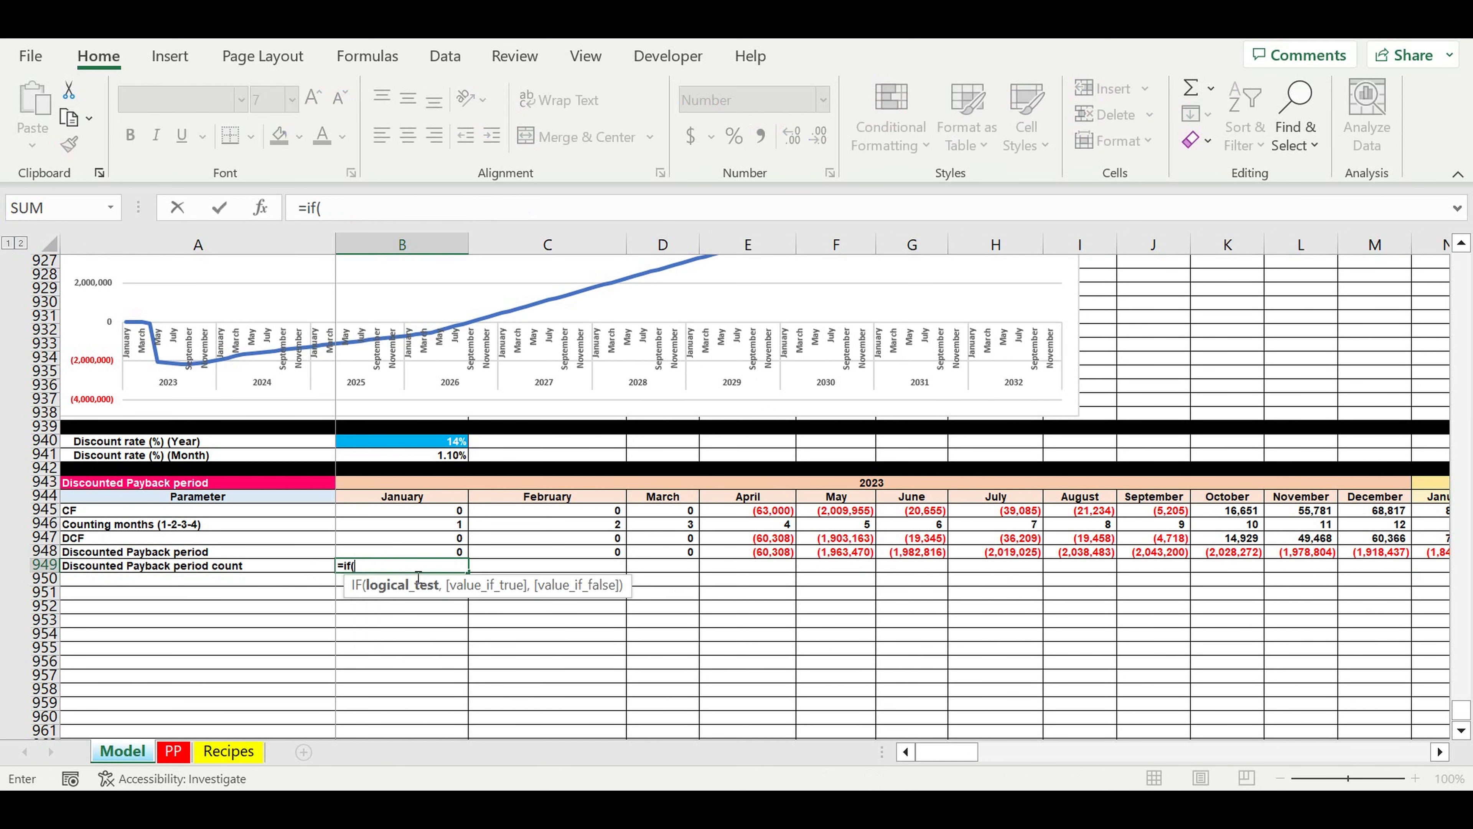
click(421, 556)
text(<0)
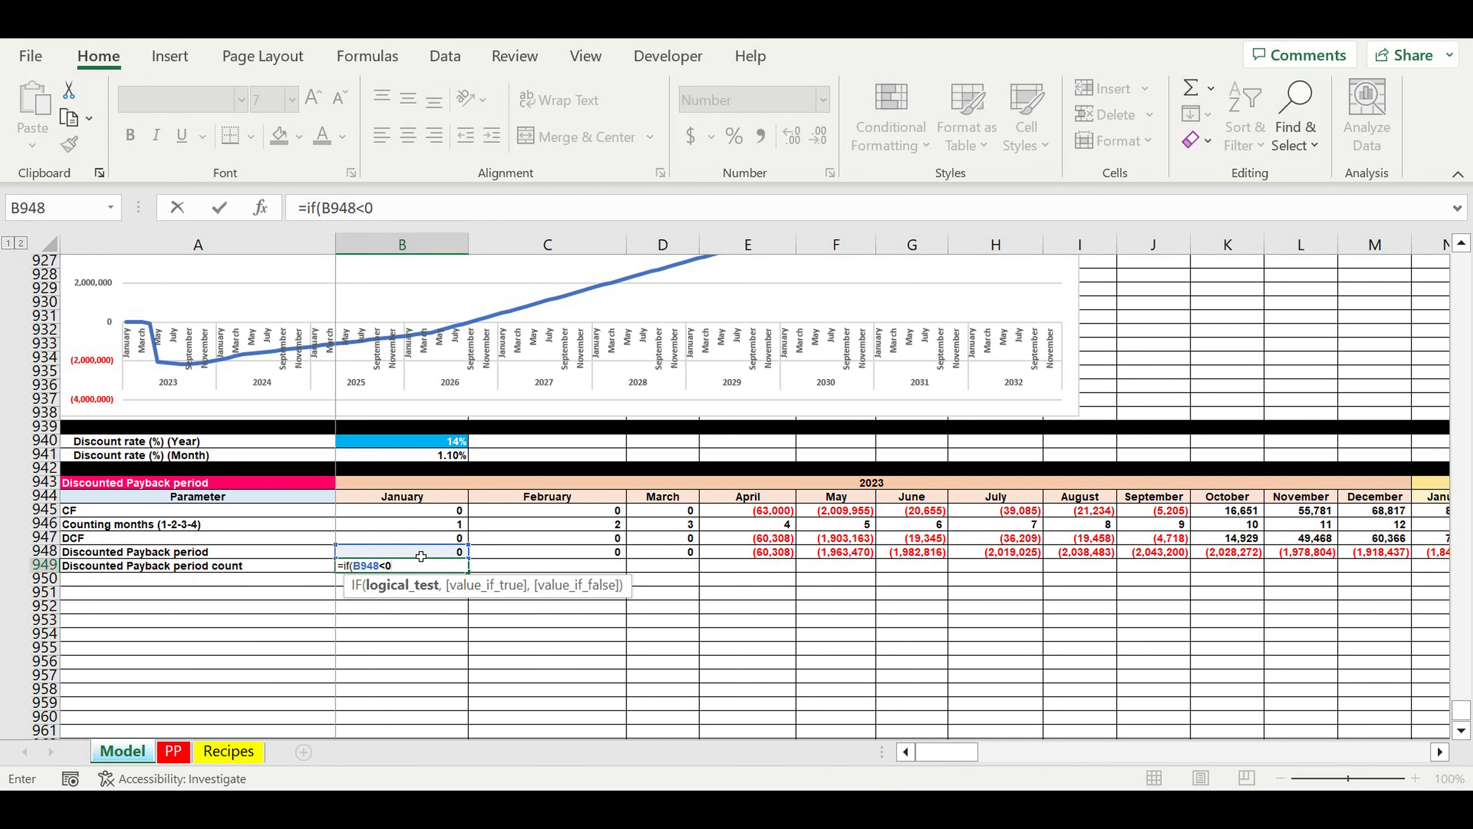
text(,1,0)
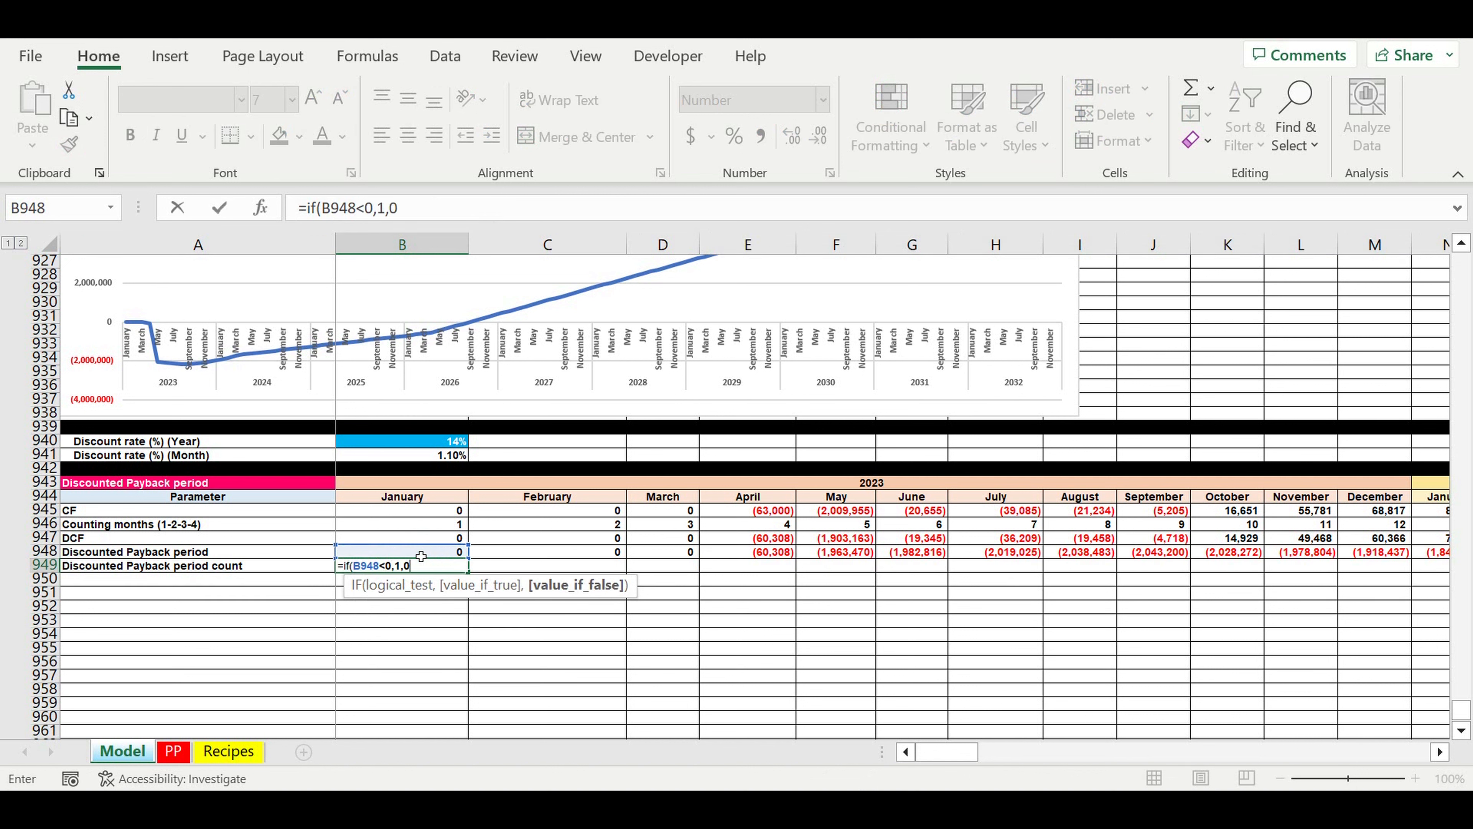
key(Return)
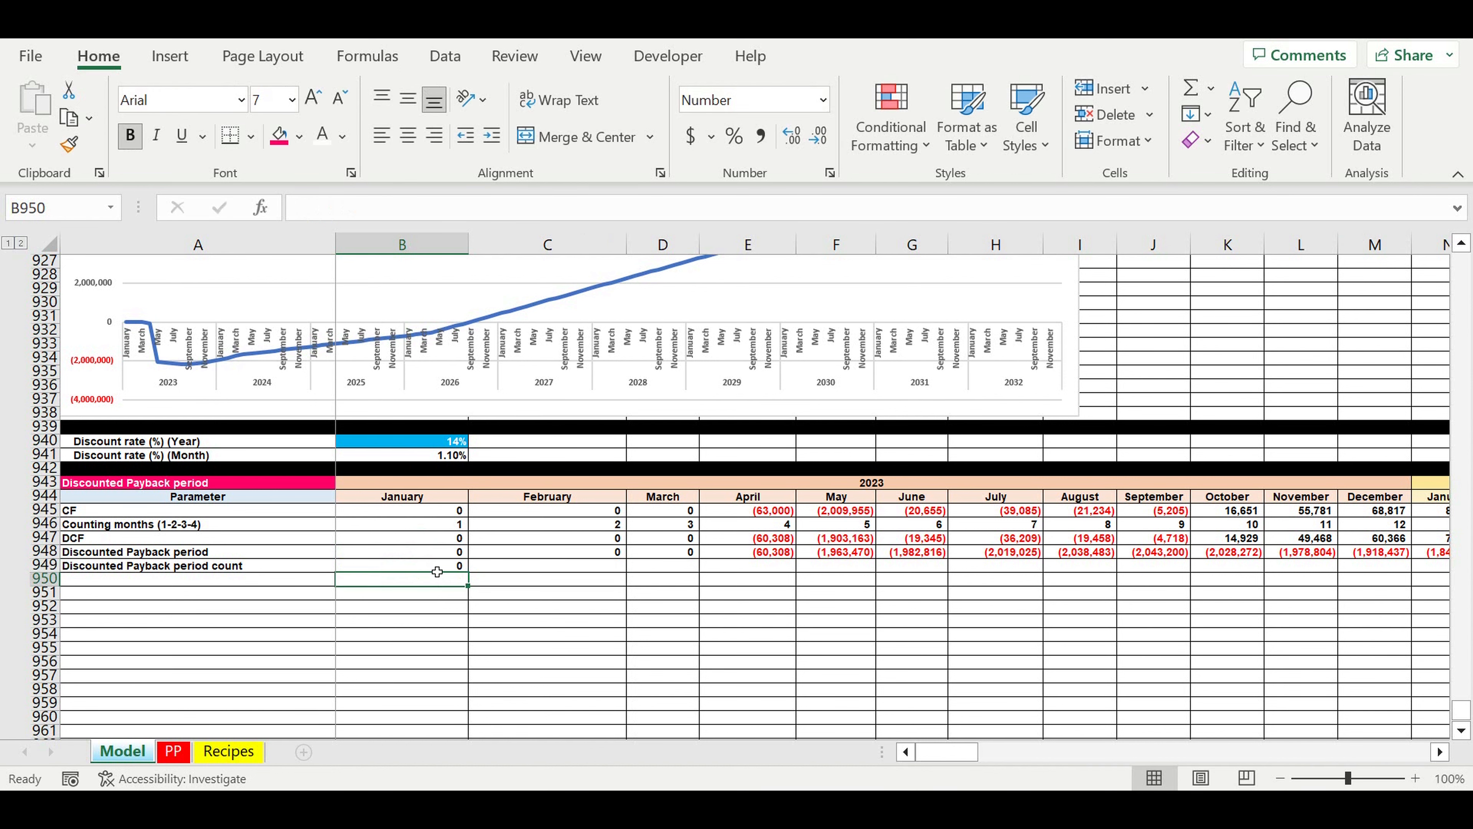
Step: Fill the IF formula from B949 across to December 2032 in DQ949
click(437, 568)
drag(468, 572, 1283, 592)
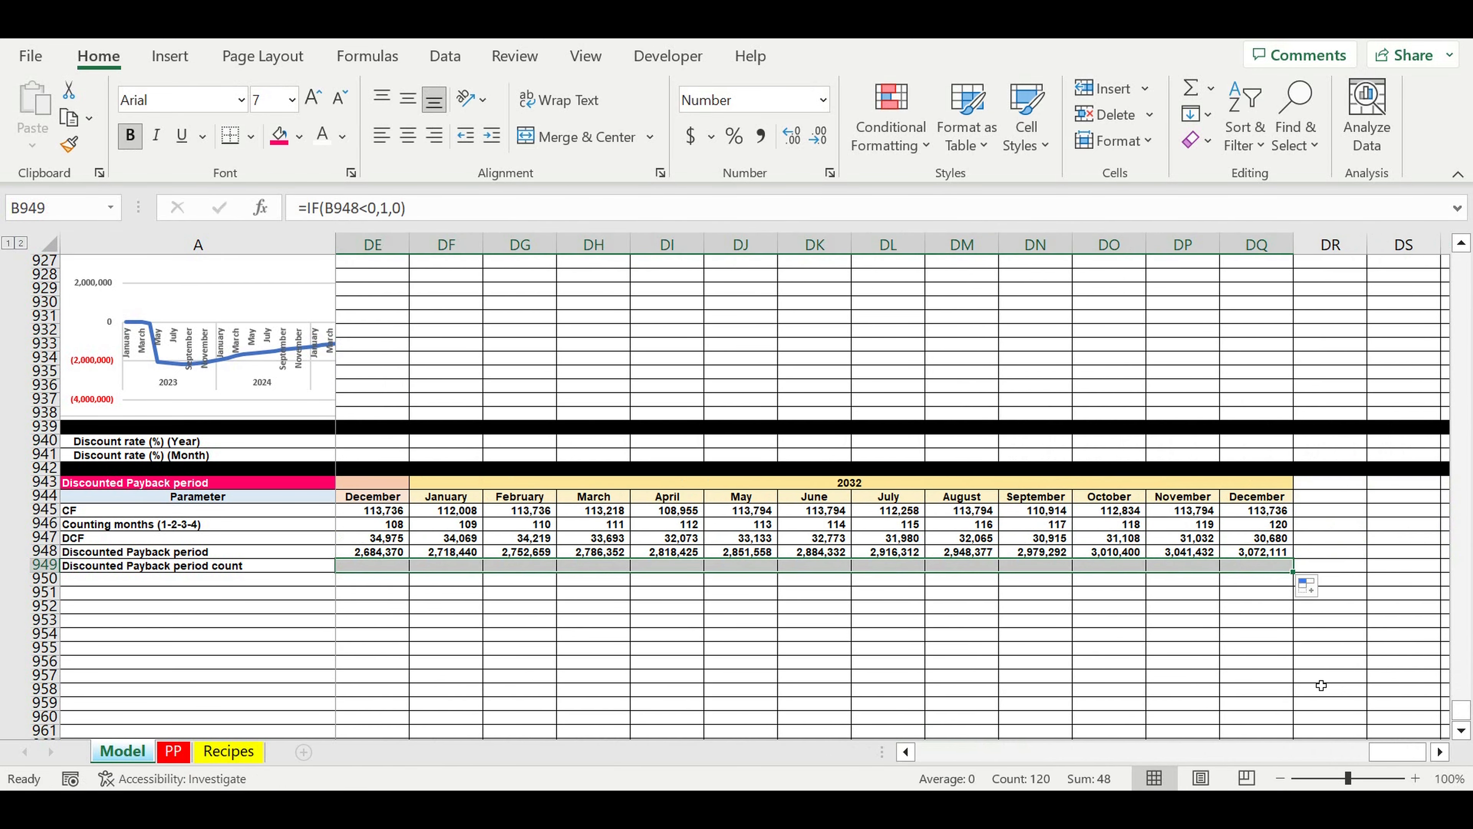
click(1230, 660)
Step: Total the payback period count row in DR949 with =SUM(B949:DQ949)
click(1349, 568)
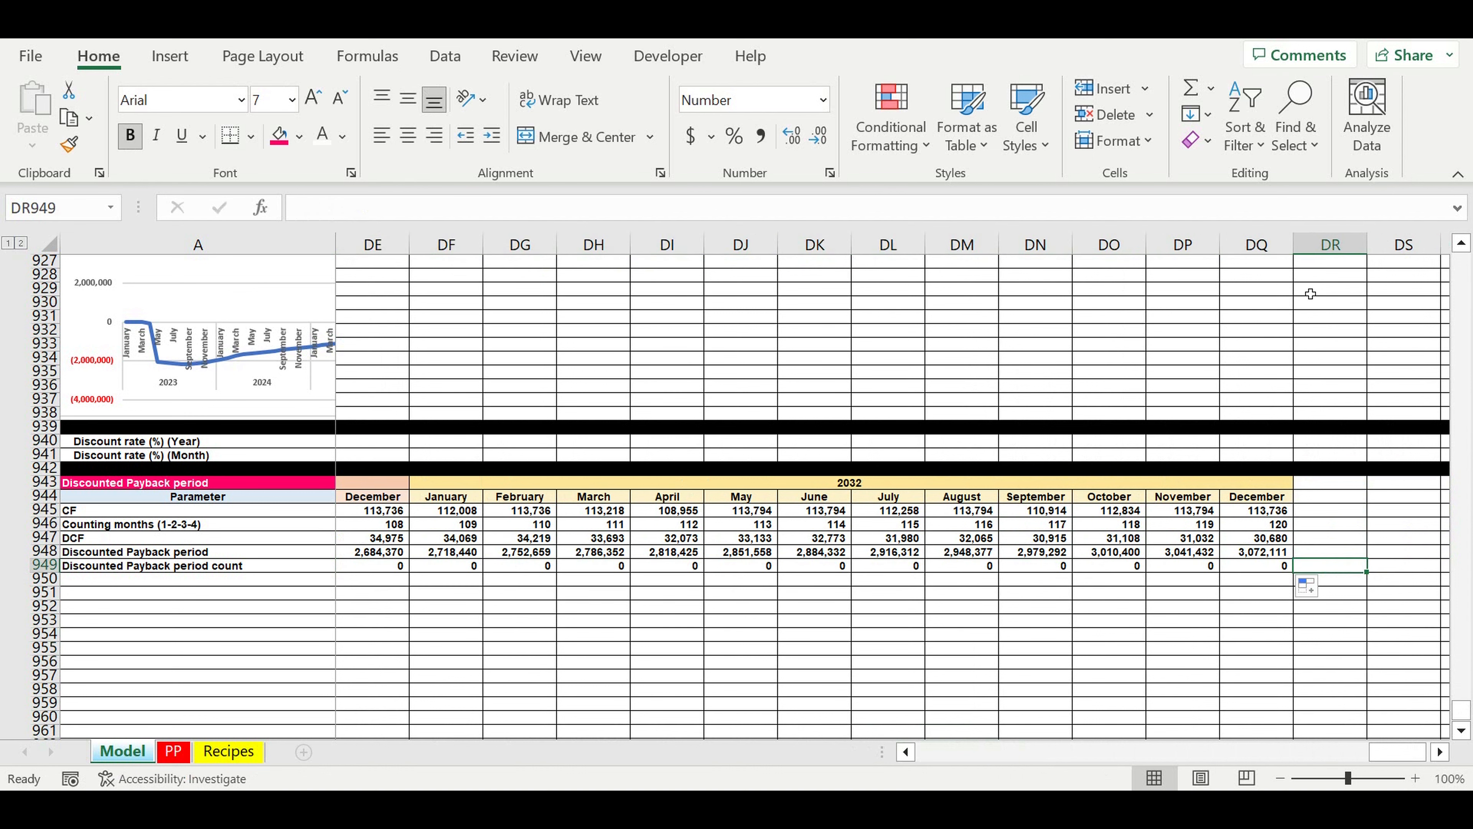
click(1186, 91)
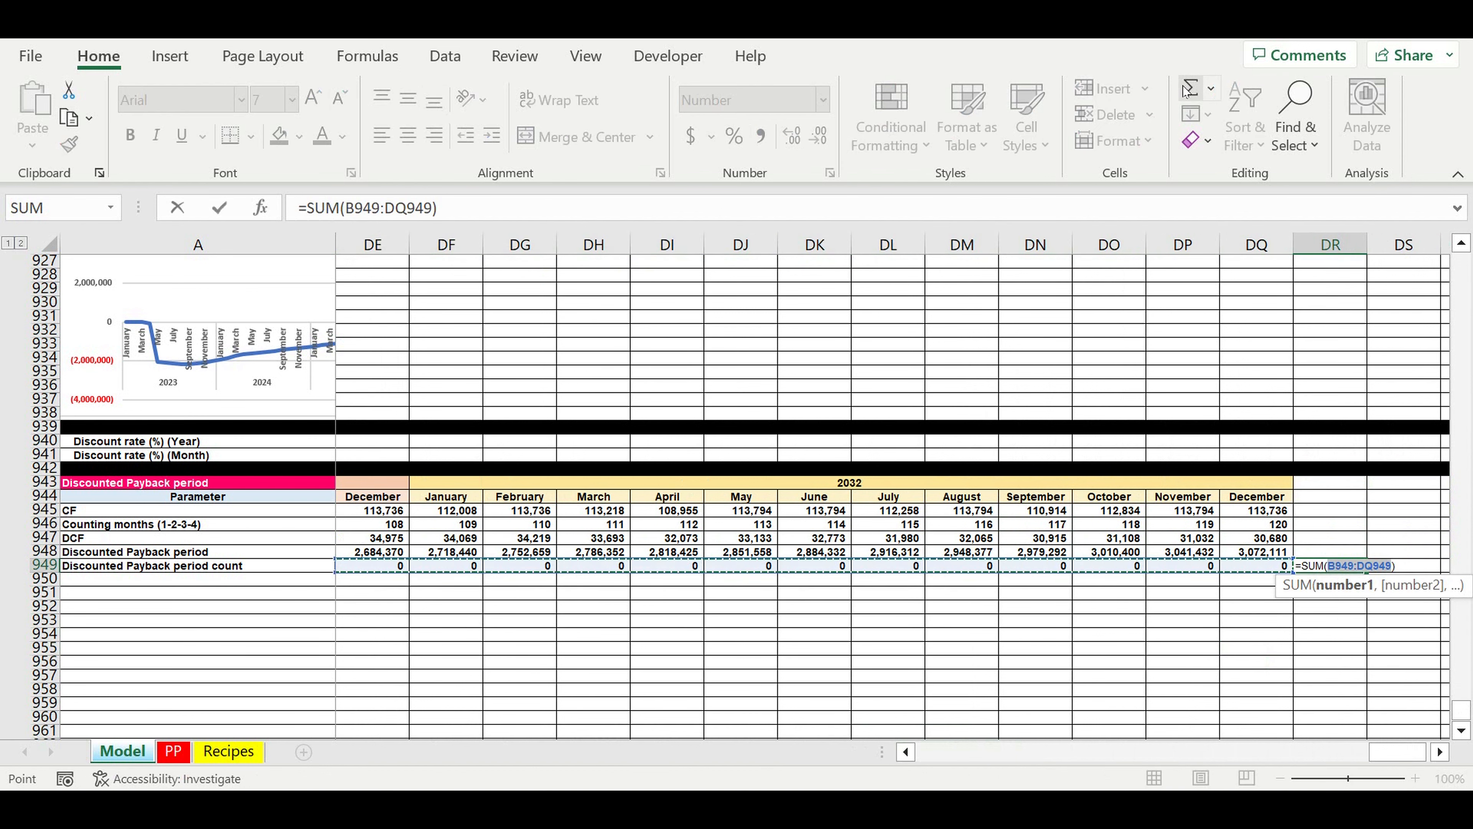
key(Return)
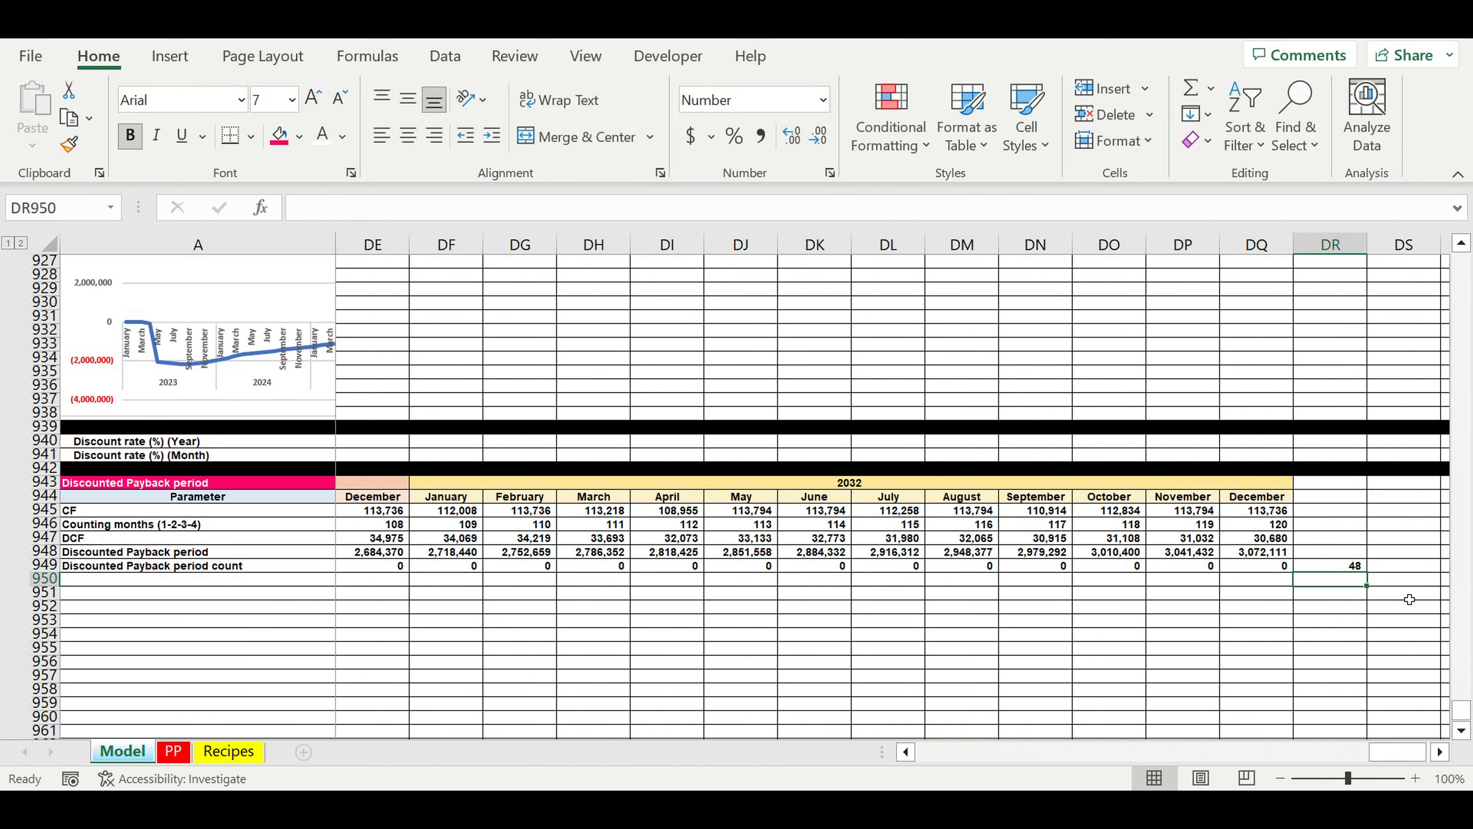
Step: Compare the discounted payback count in DR949 with the simple payback count in DR913
click(1342, 565)
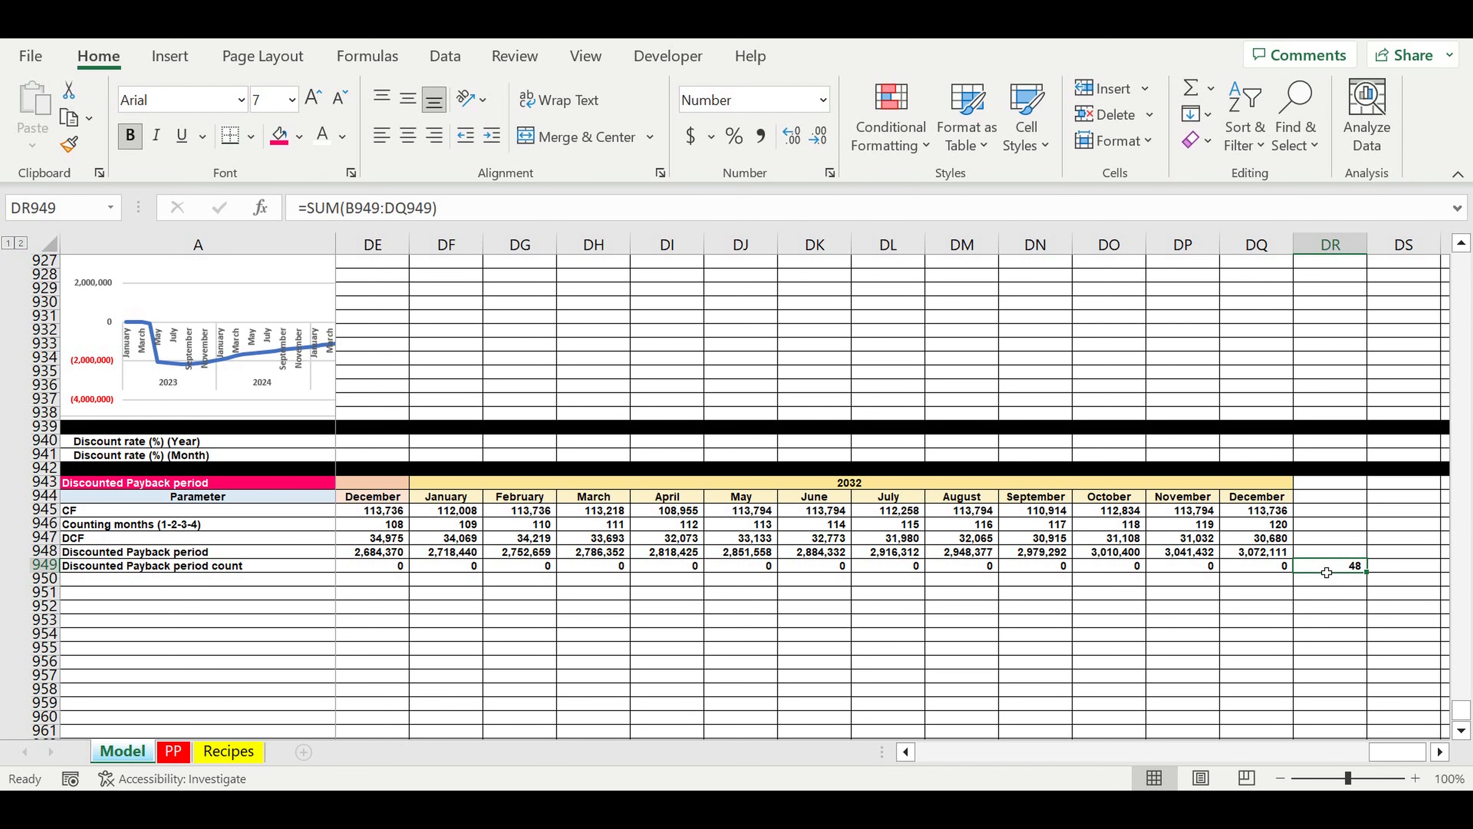
scroll(1327, 572, up, 10)
click(1329, 484)
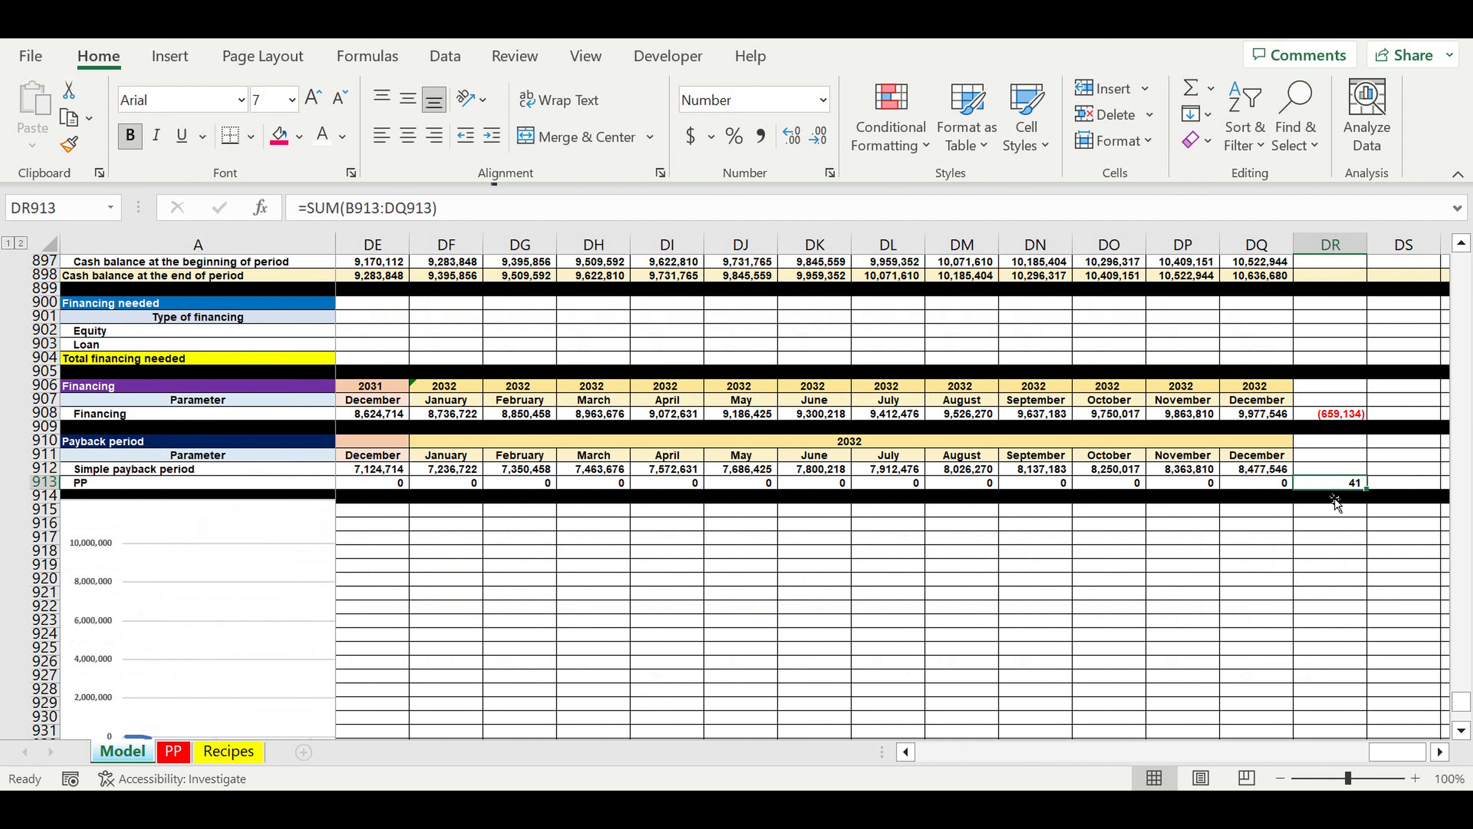
Step: Label DR948, beside the final discounted payback value, as "<< NPV" and give it a yellow fill
scroll(1334, 503, down, 11)
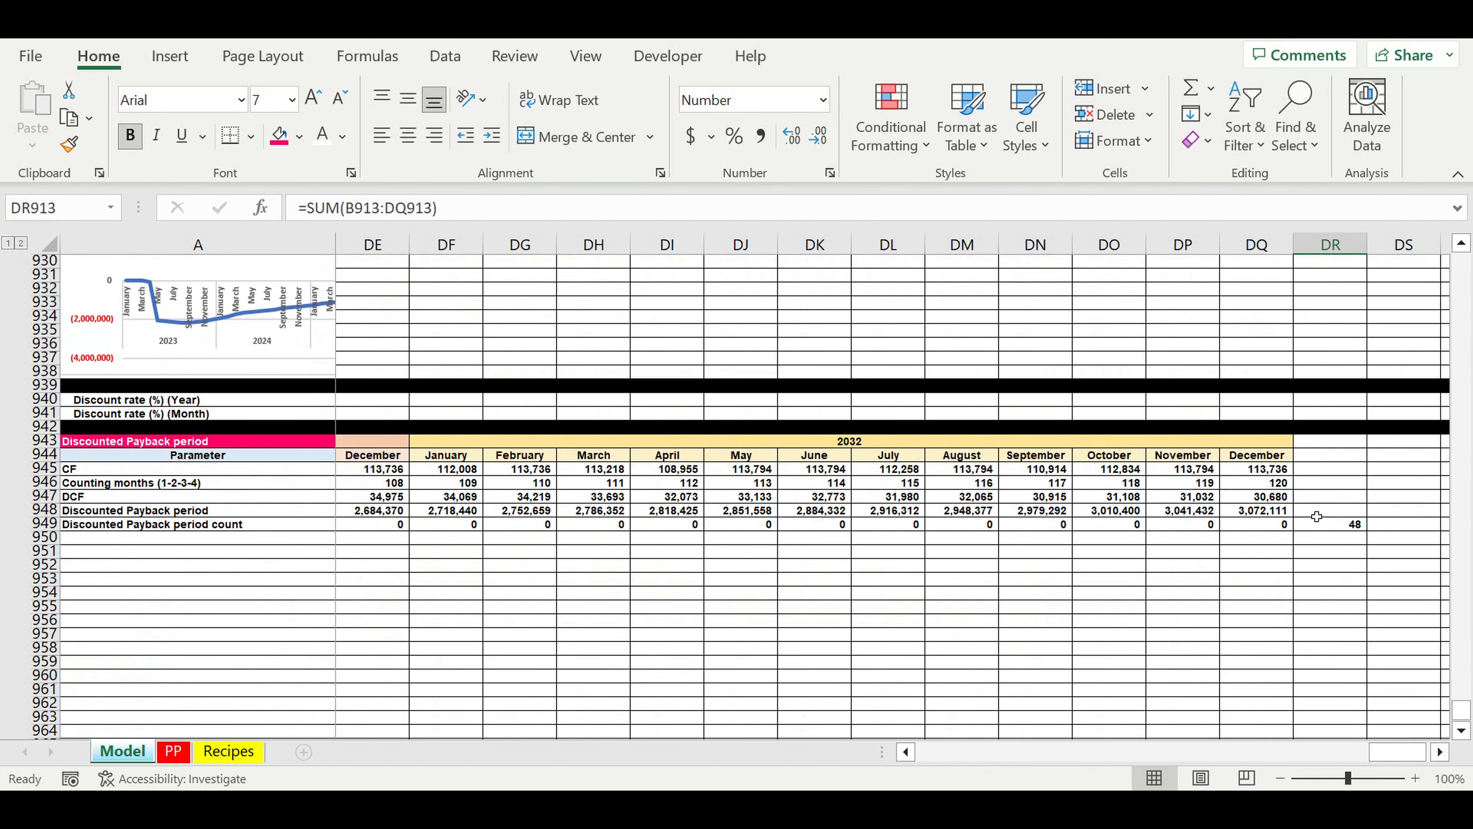
click(1317, 516)
text(N)
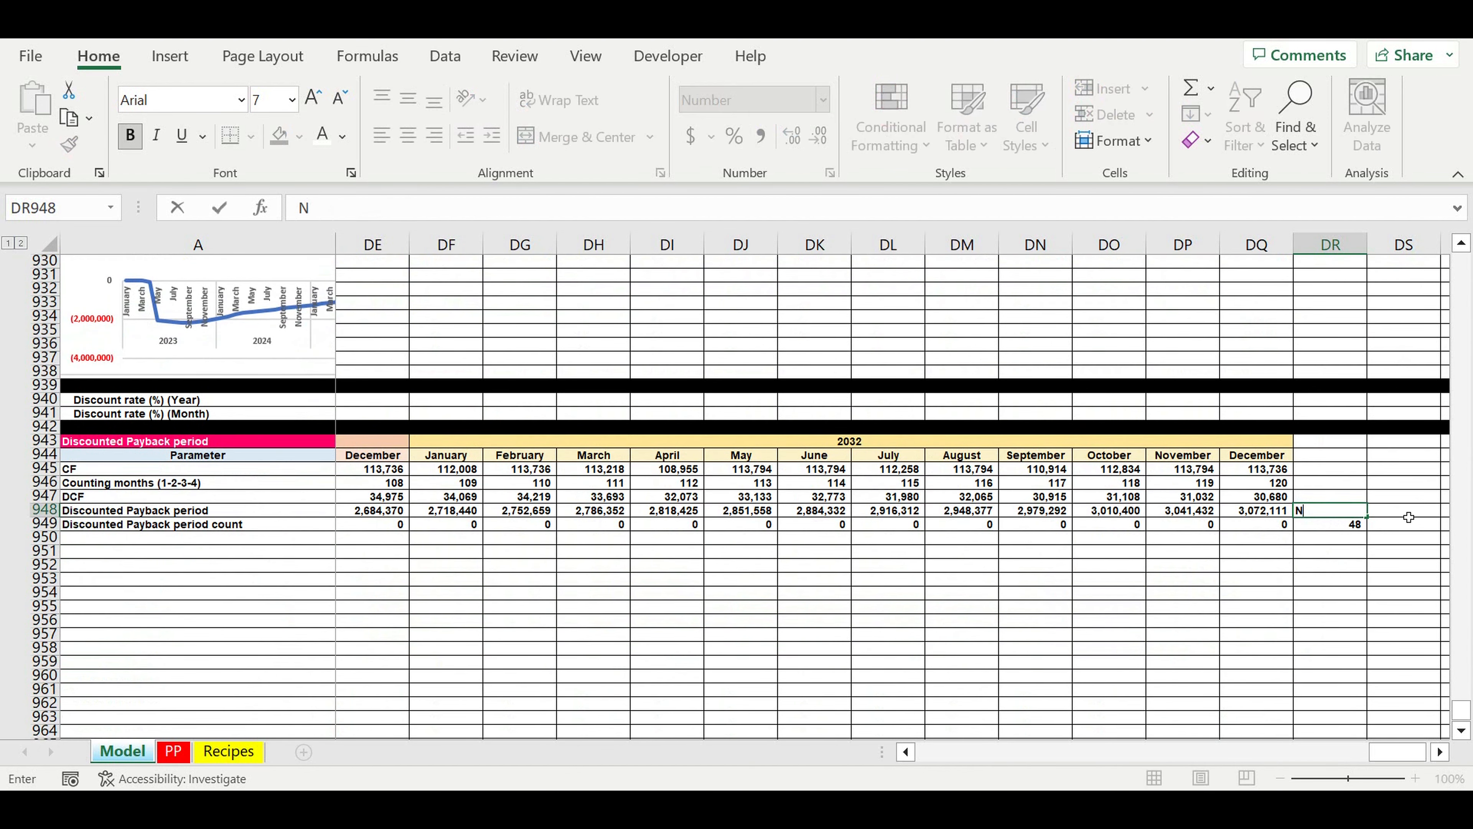
text(PV)
key(Return)
click(1296, 510)
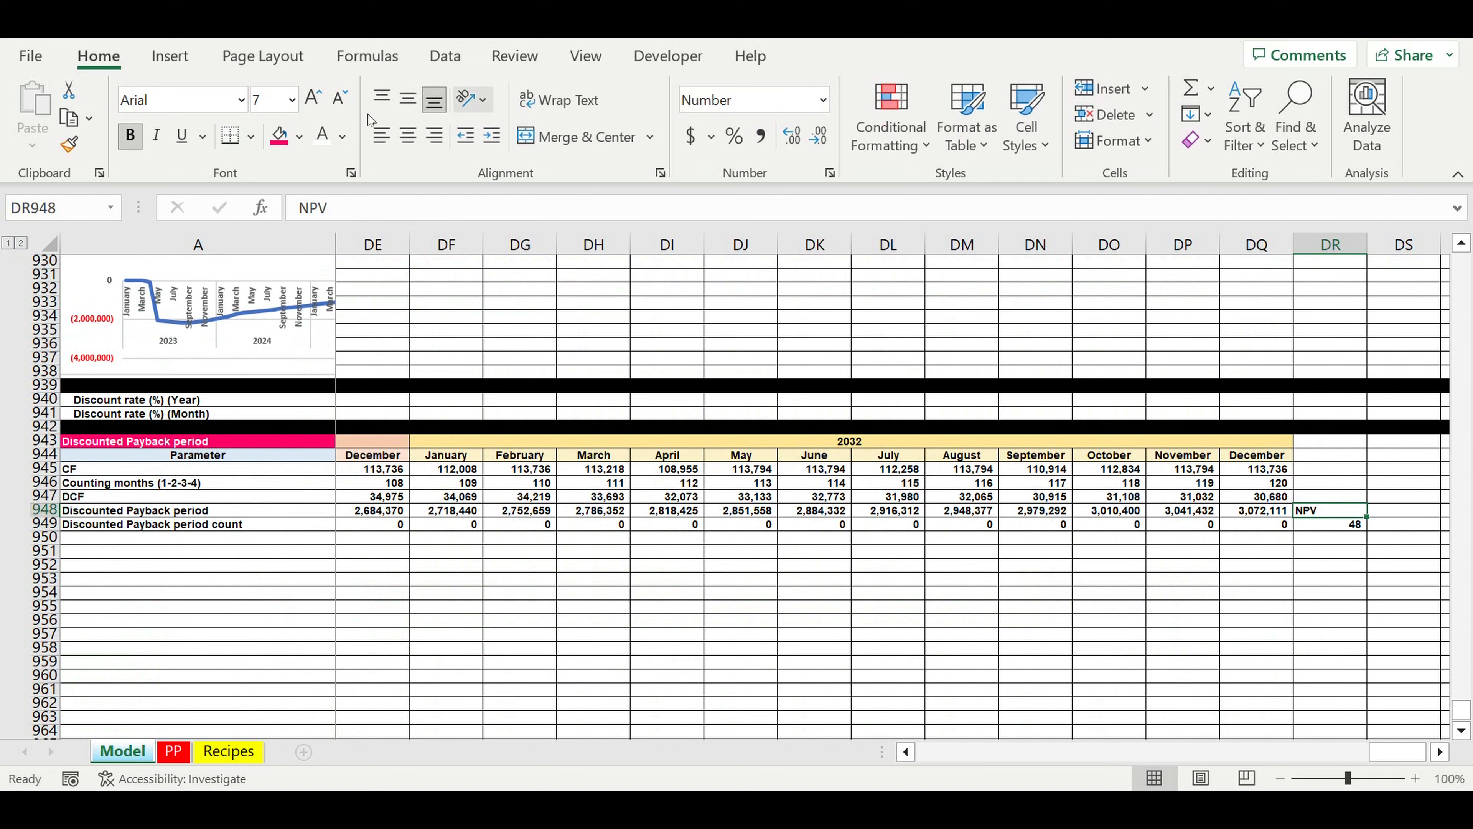
click(302, 146)
click(300, 208)
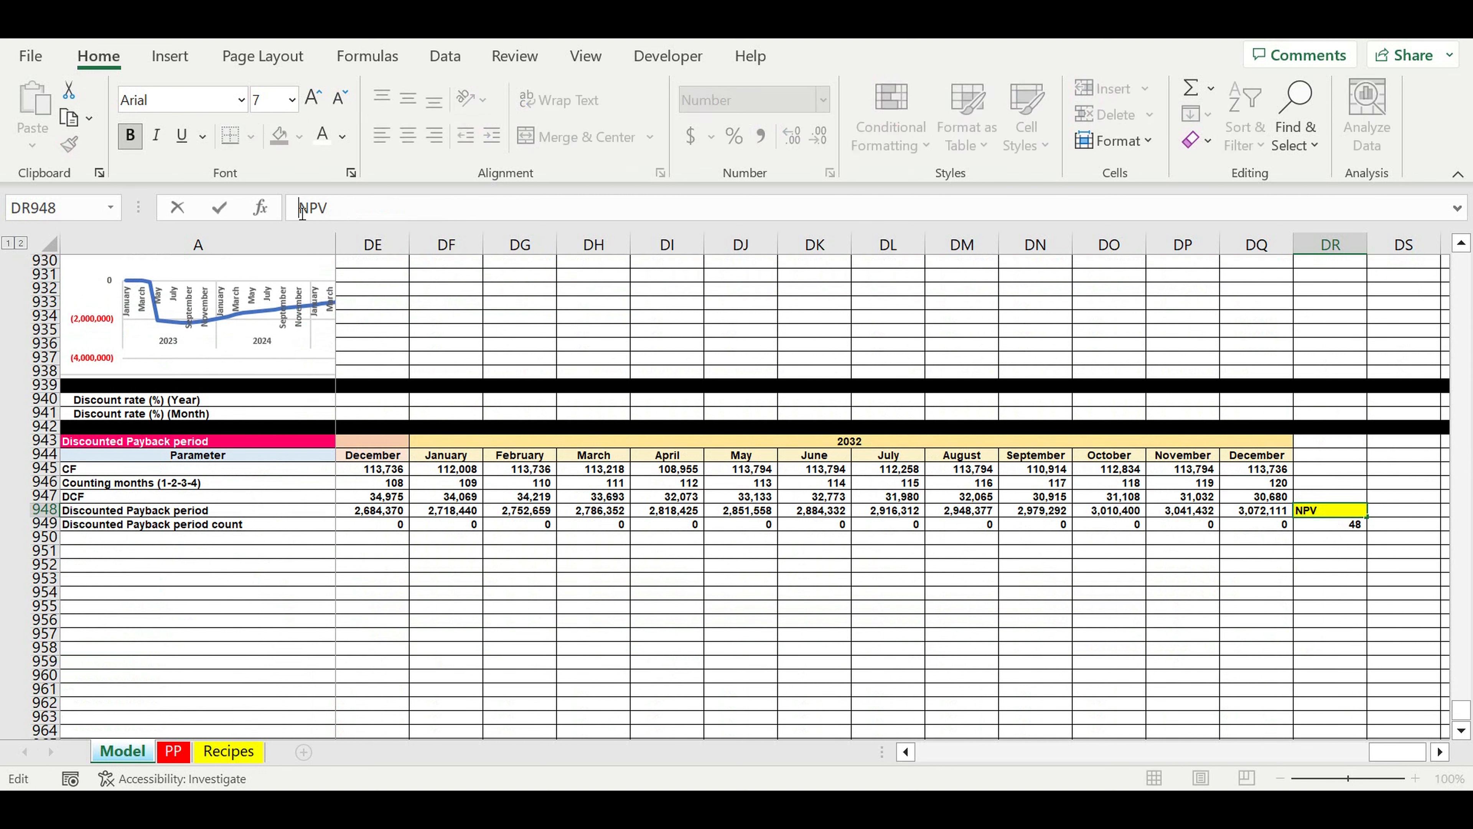
text(<<)
key(Return)
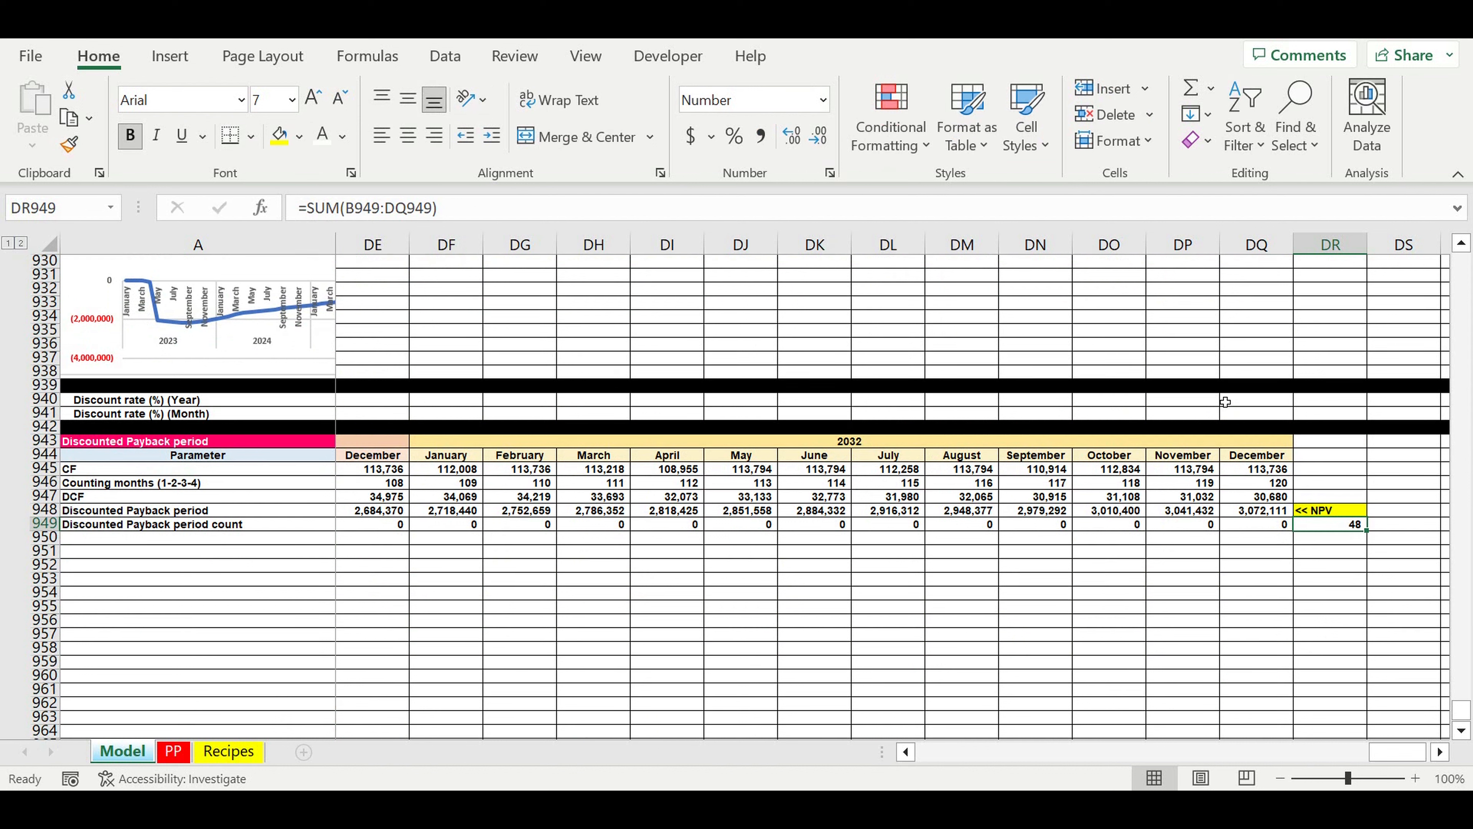
Step: Highlight the December 2032 discounted payback value in DQ948 with the same yellow fill
key(Up)
key(Left)
click(279, 135)
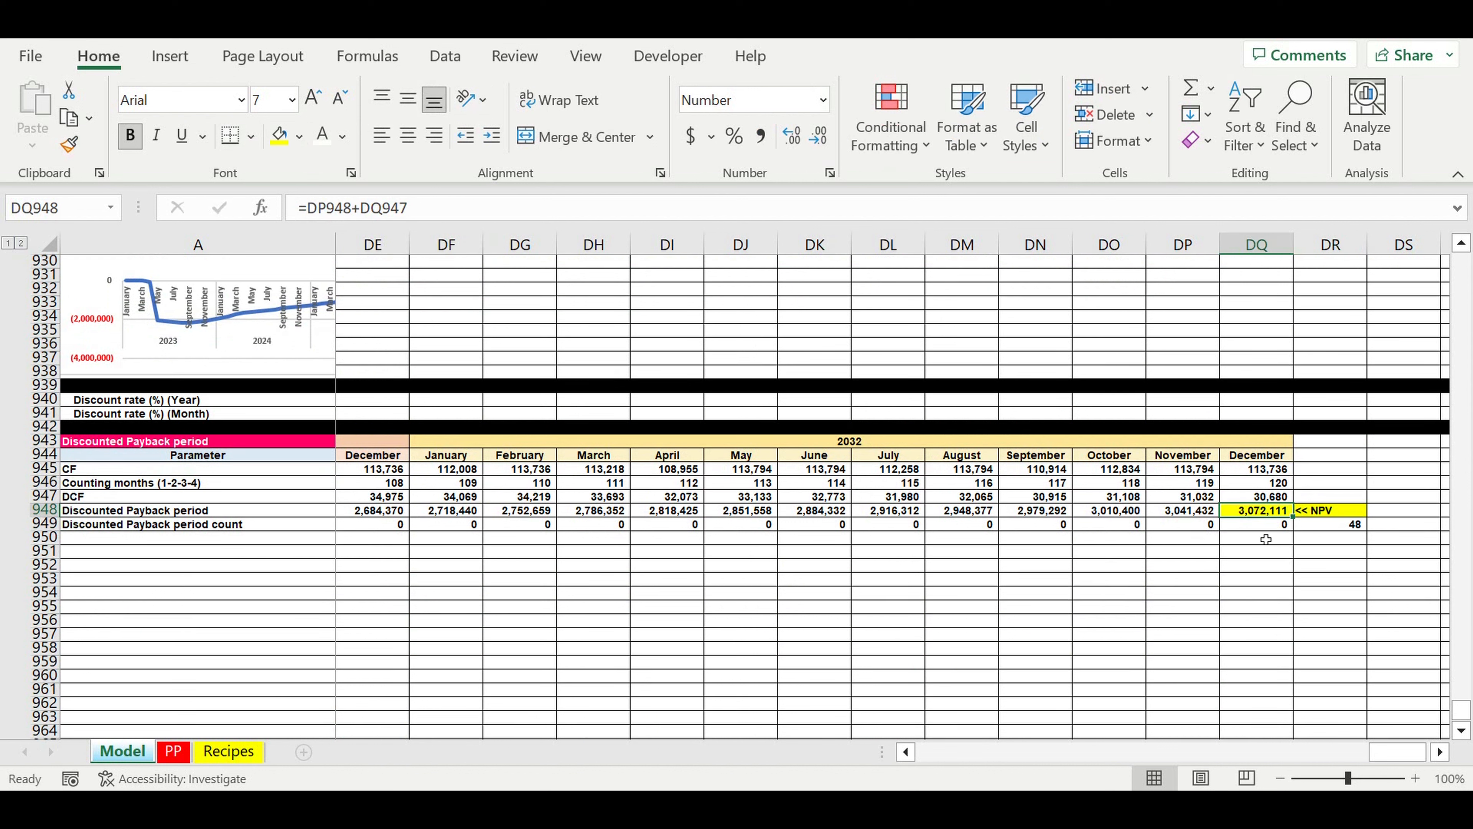
click(1260, 514)
click(1332, 511)
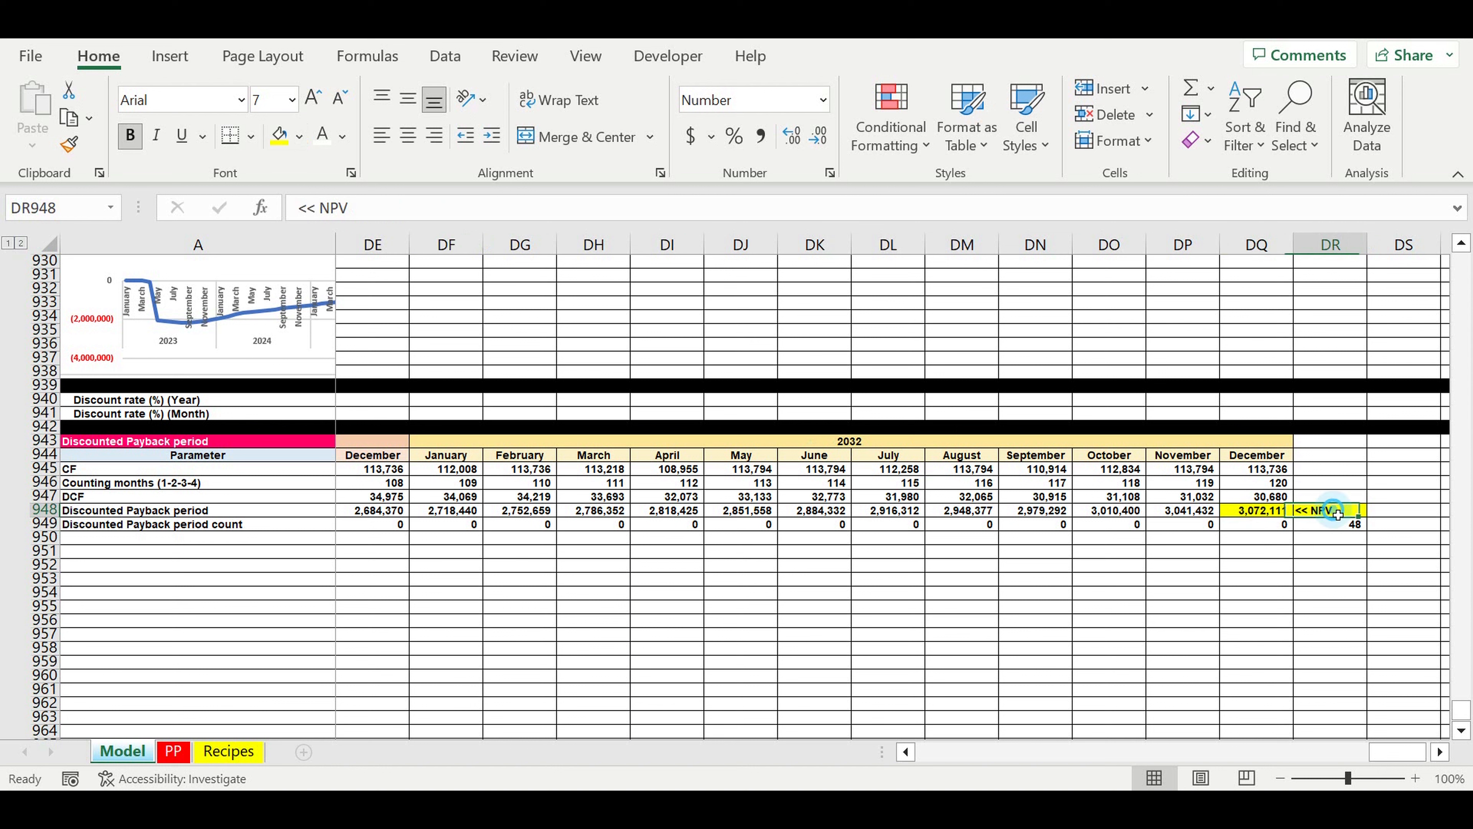
Step: Check the formulas behind the payback count total in DR949 and the final discounted payback value in DQ948
click(1342, 525)
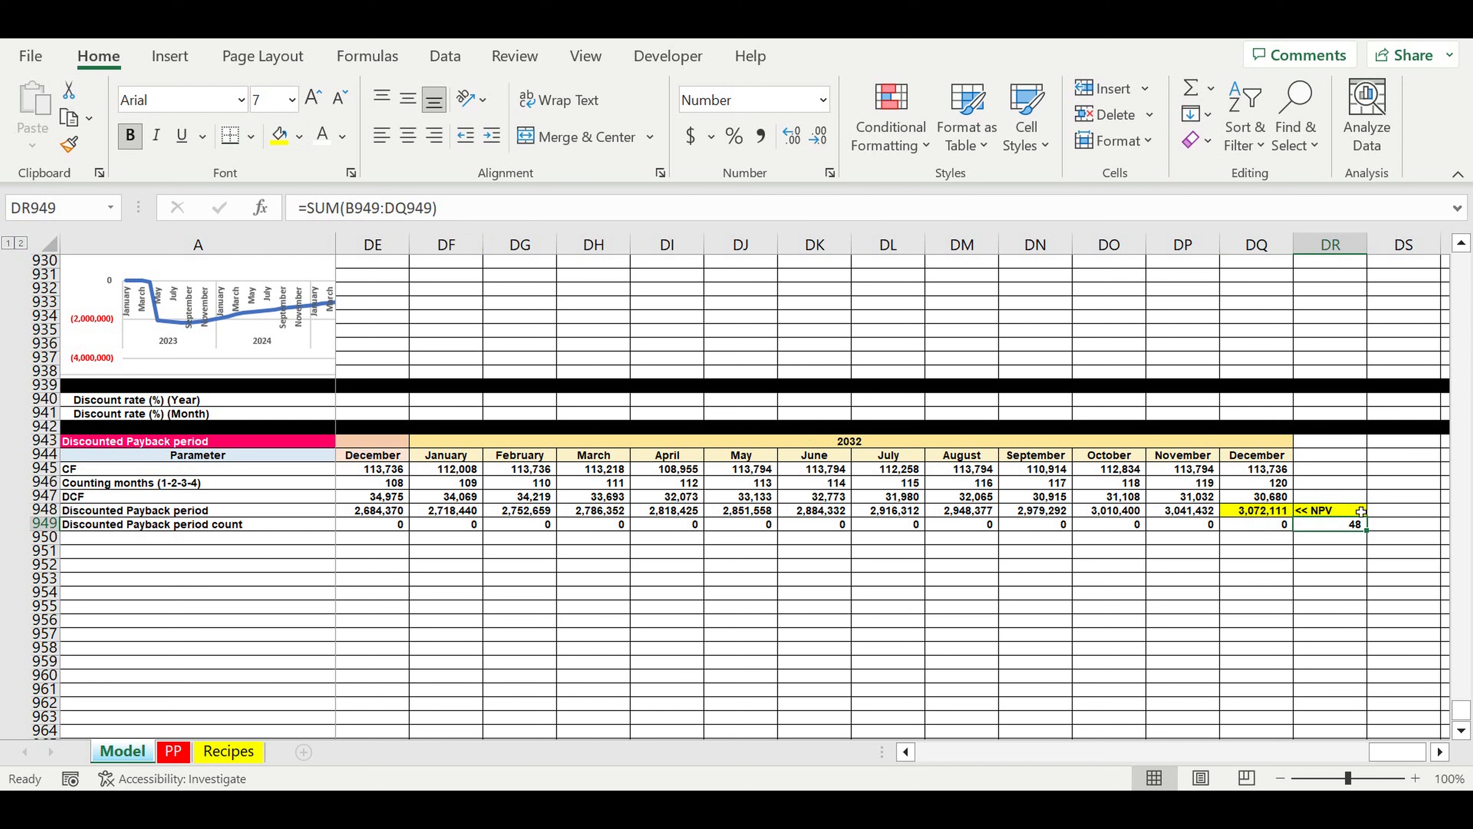
click(1231, 515)
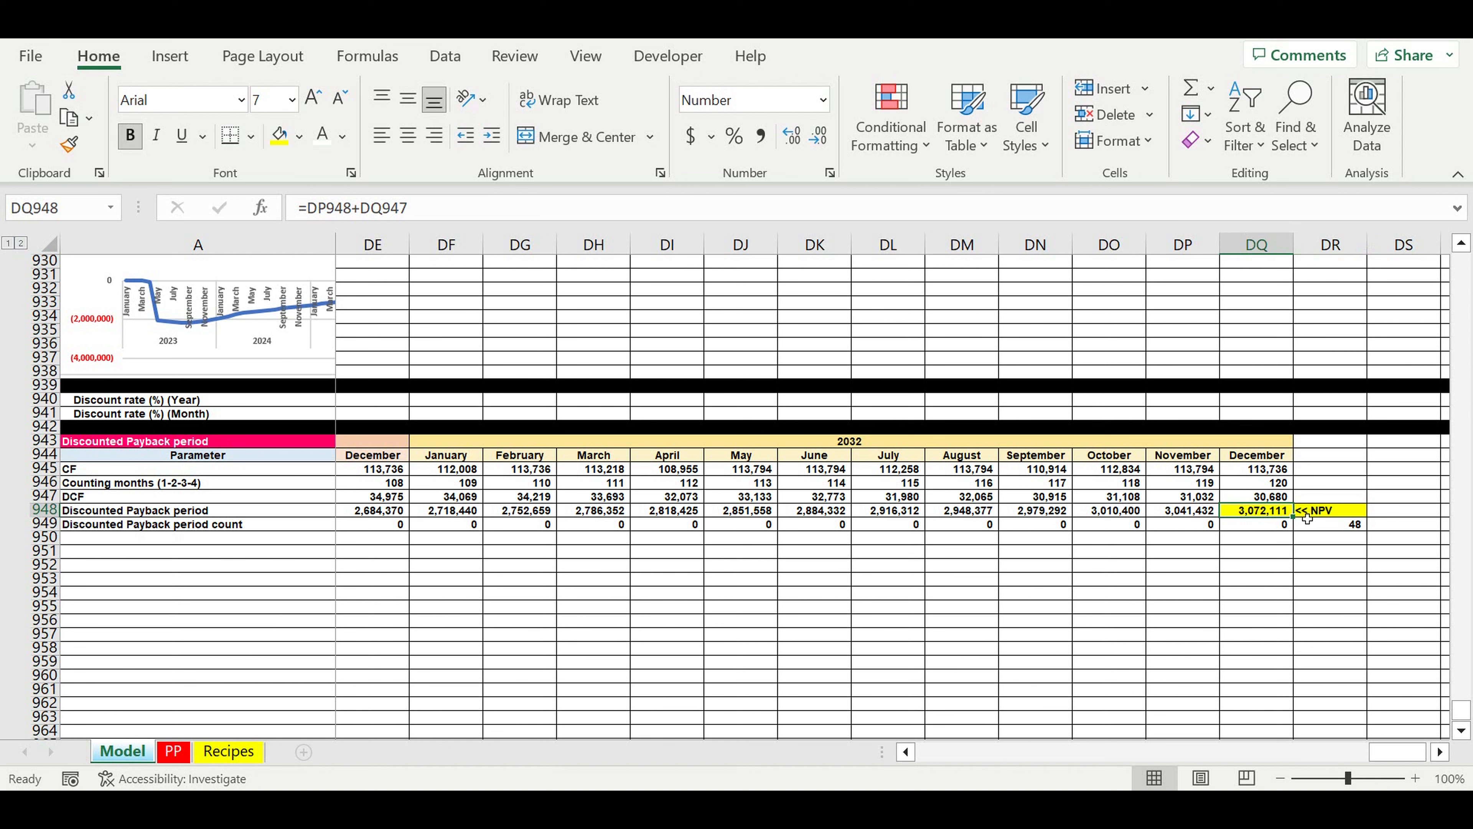
click(1276, 592)
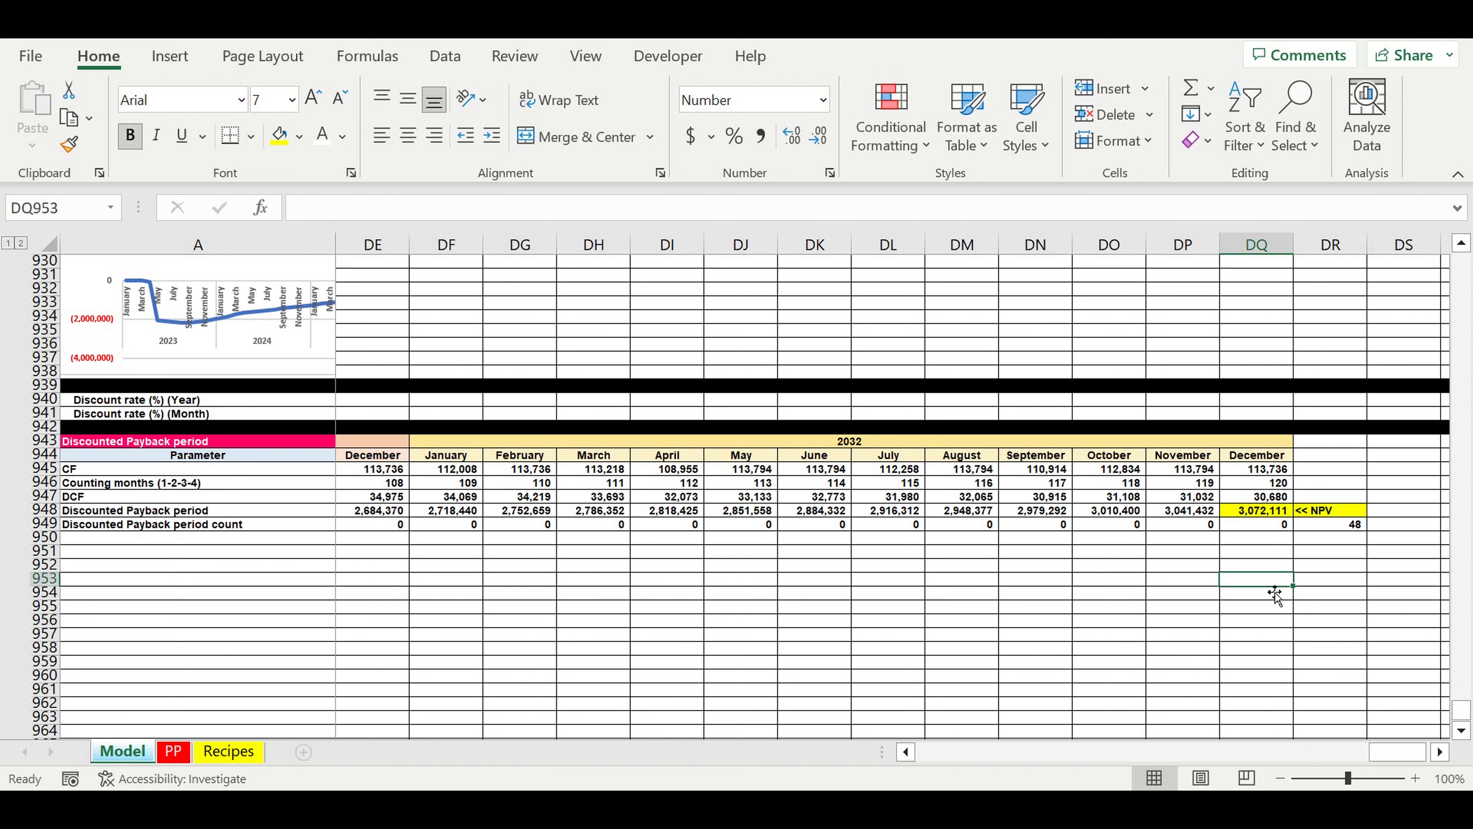
Step: Fill row 950 with black to close off the Discounted Payback period section
click(46, 542)
click(300, 137)
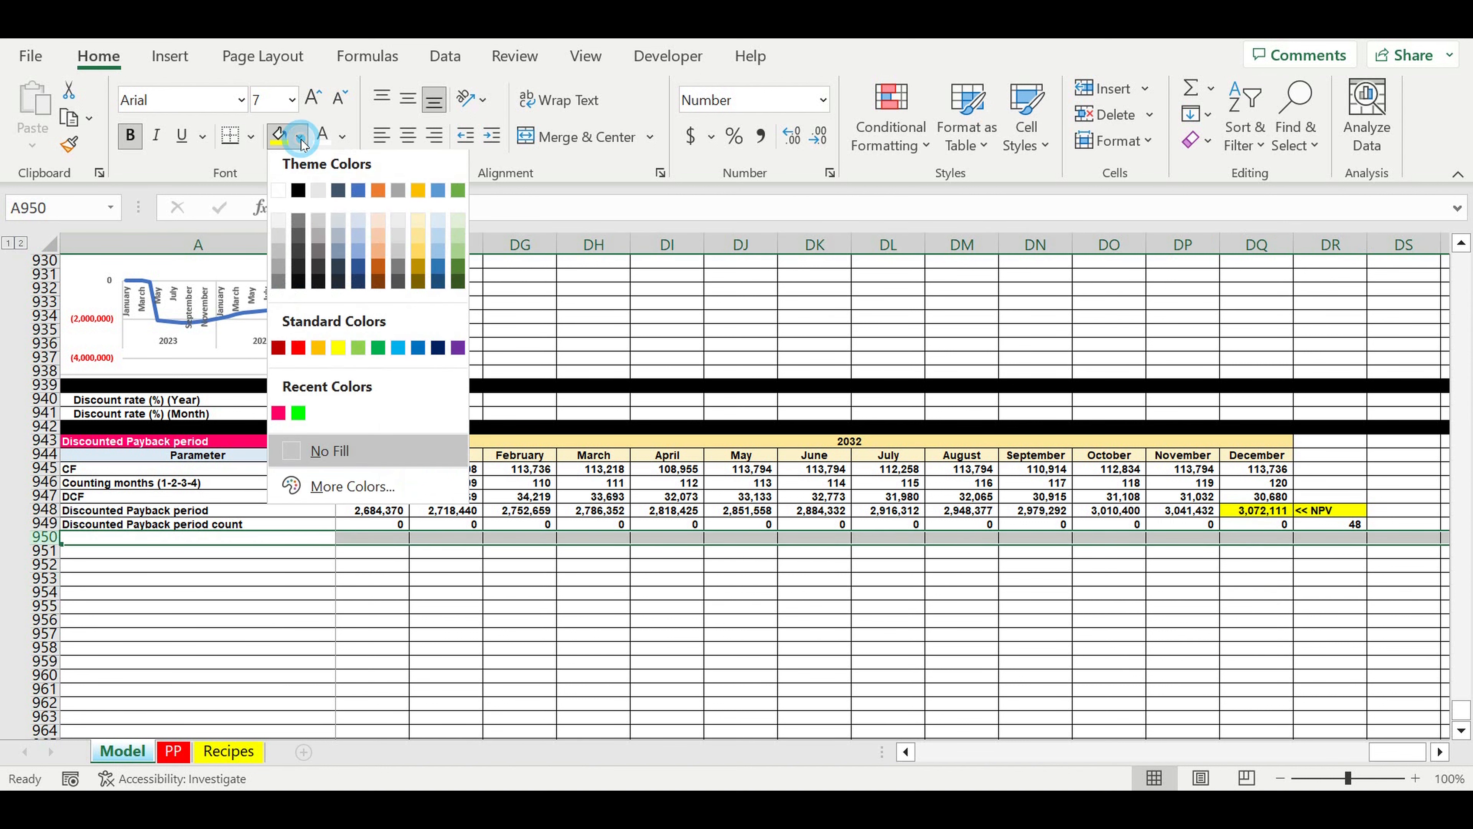
click(298, 190)
click(888, 689)
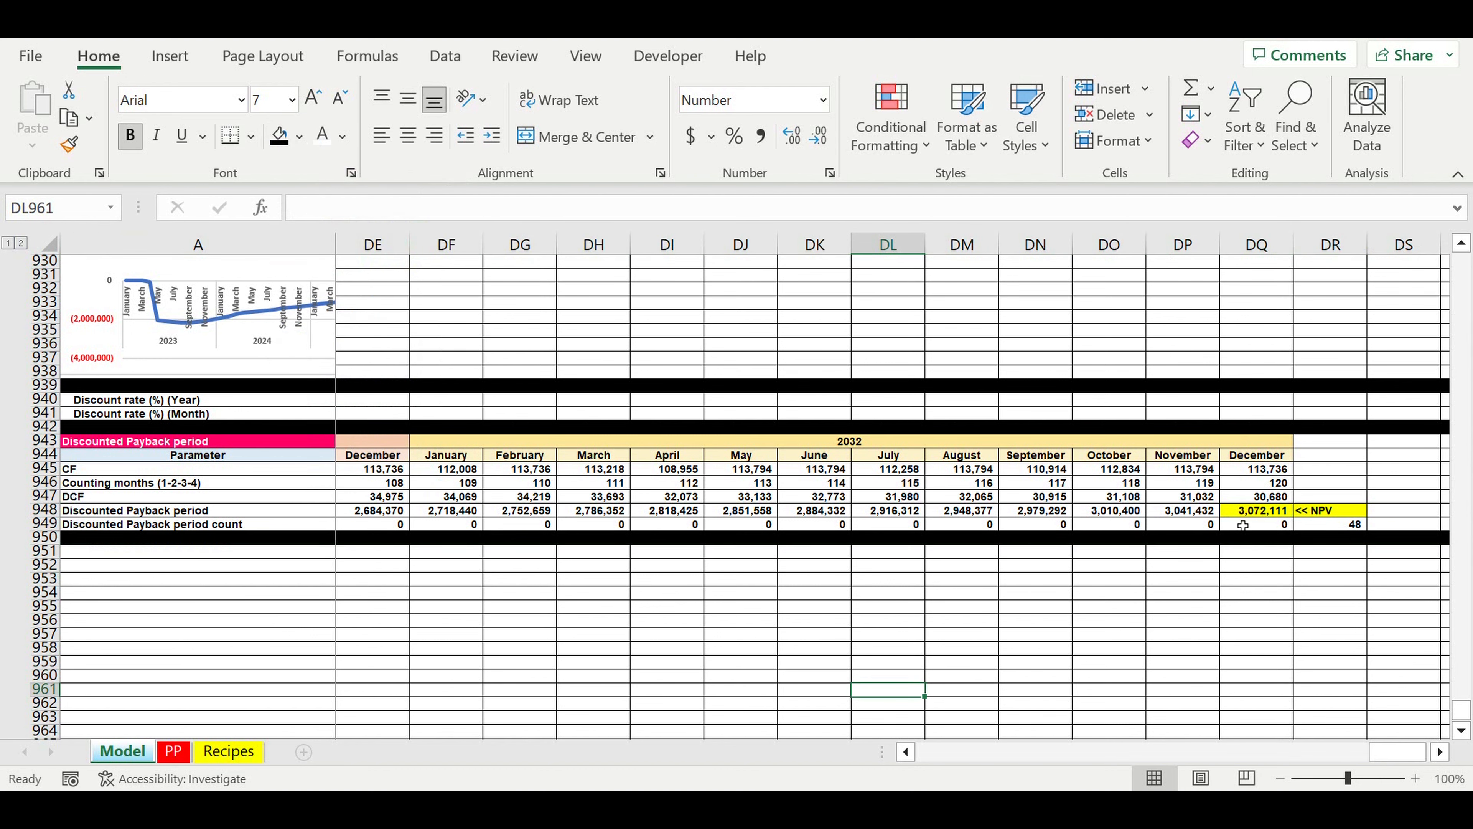
Step: Insert a basic 2-D line chart from the Discounted Payback period row, A948:DQ948
click(1271, 512)
drag(1271, 511, 6, 539)
drag(6, 539, 87, 511)
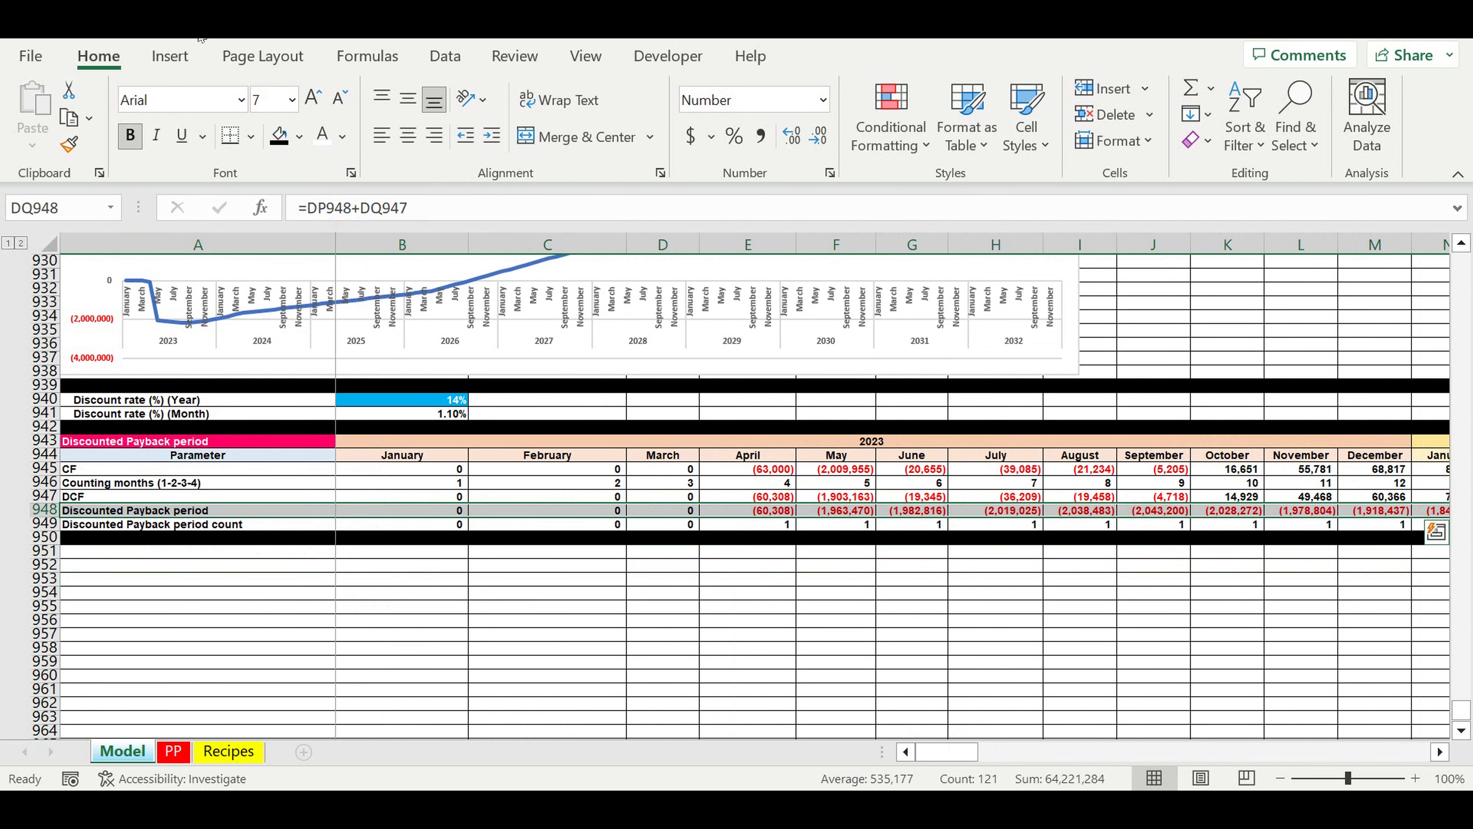
click(170, 56)
click(607, 113)
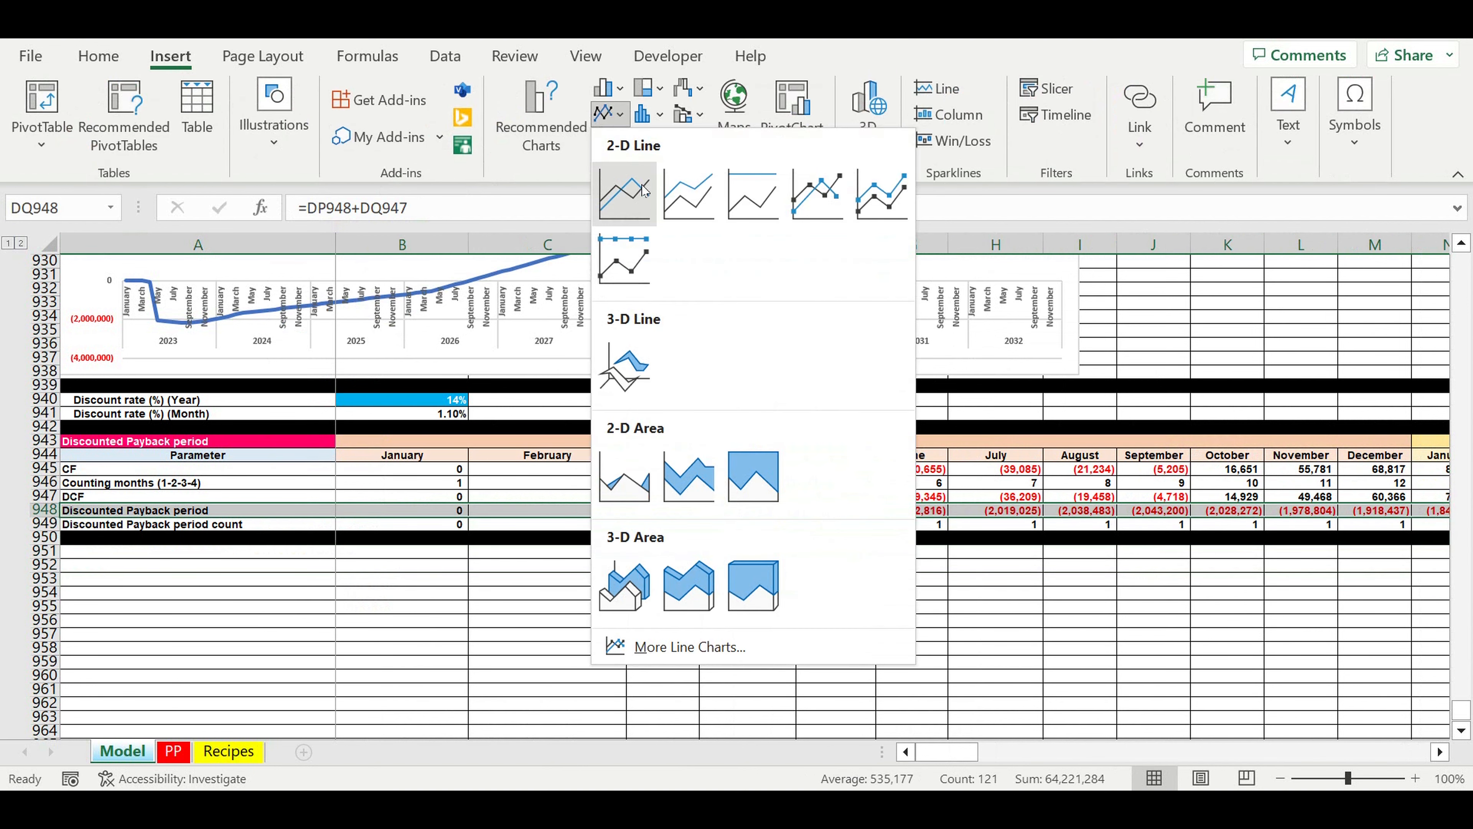
click(642, 190)
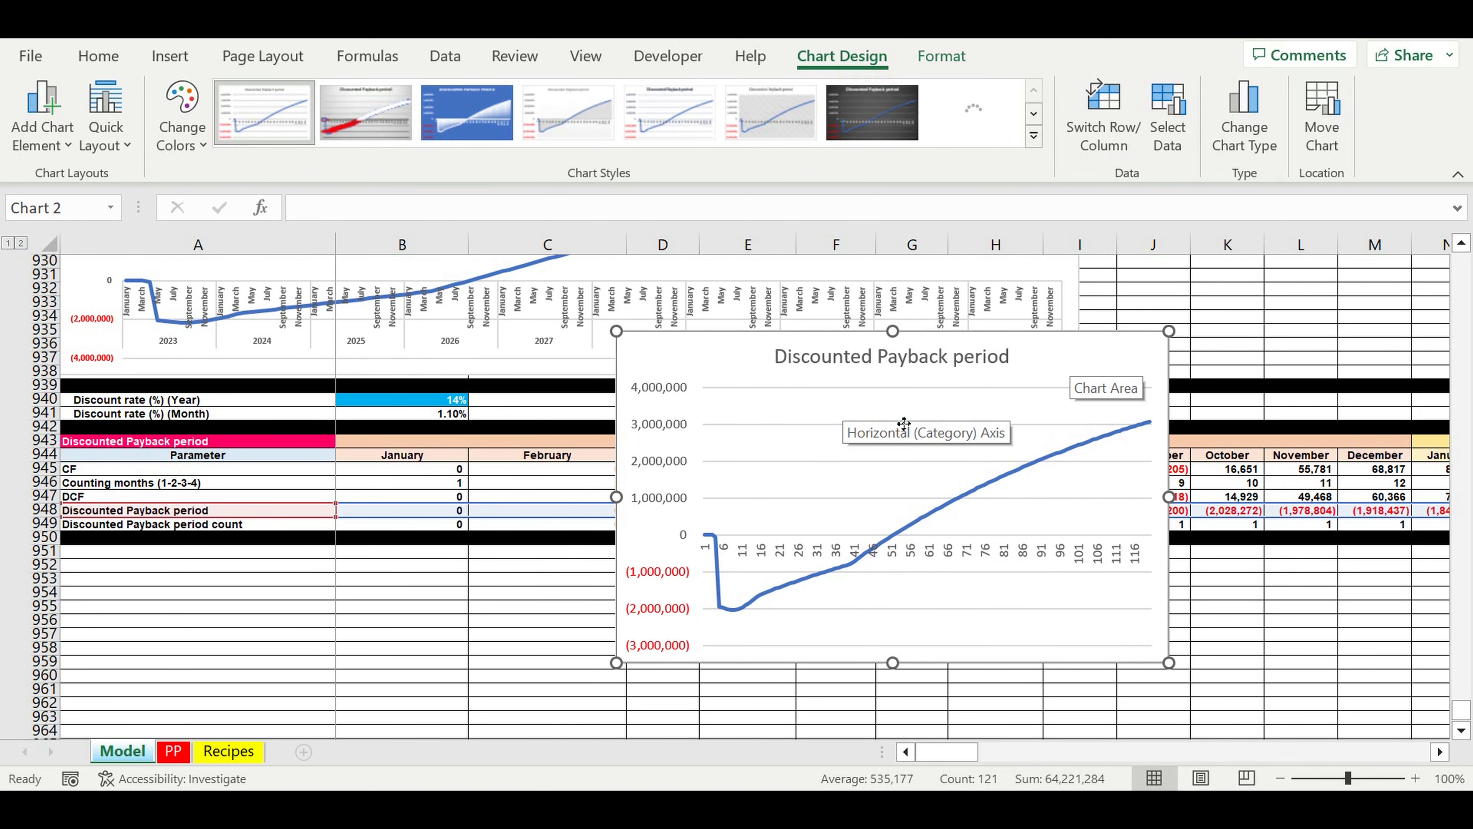
Step: Place the new chart directly below the black row 950 and widen it from column A to about column J
drag(1079, 363, 501, 591)
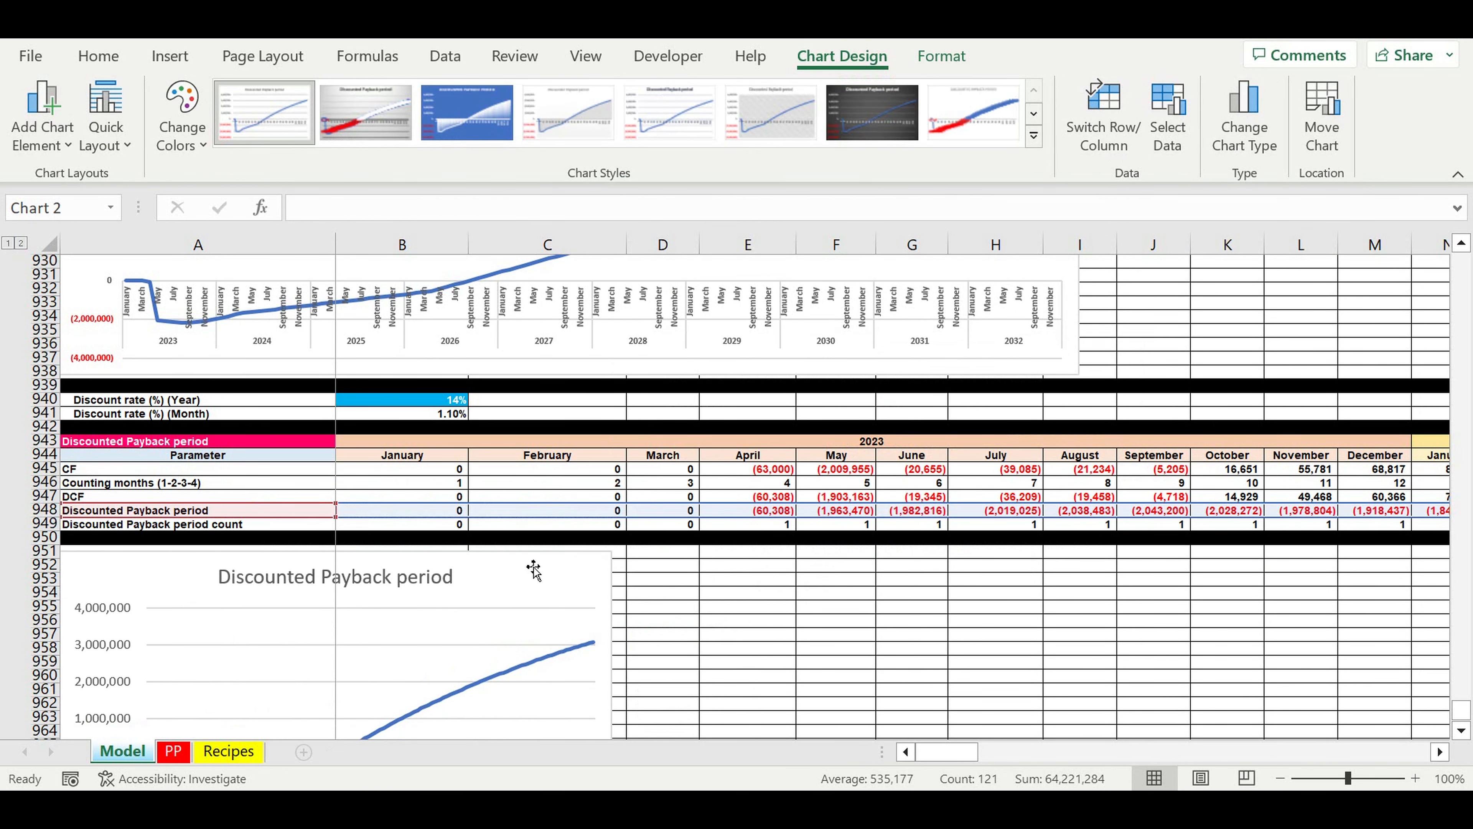
scroll(649, 530, down, 2)
scroll(649, 530, down, 4)
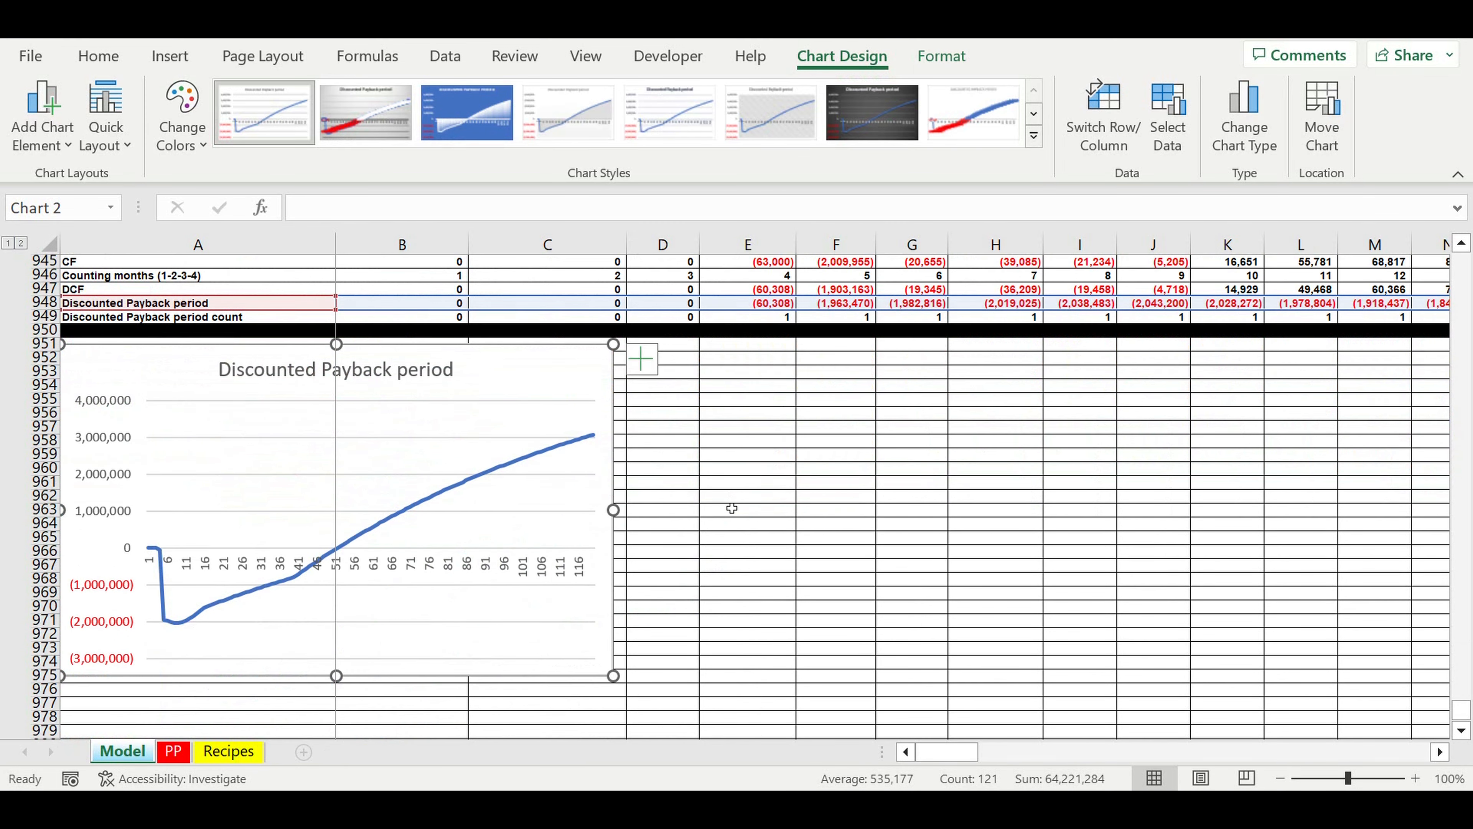
drag(617, 470, 1151, 482)
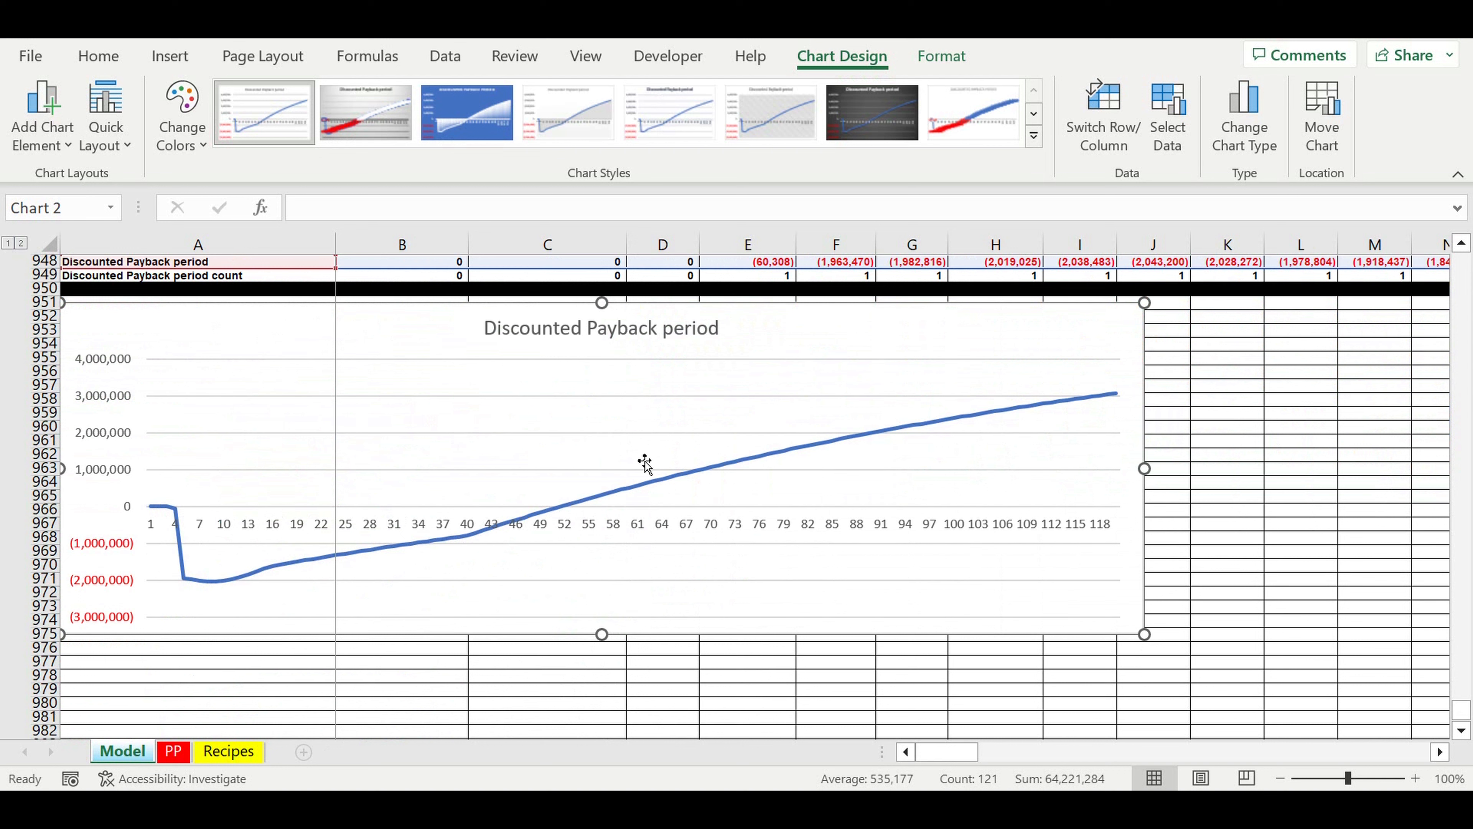
Step: Set the chart's horizontal axis labels to the year and month headers, =Model!$B$943:$DQ$944
click(630, 531)
right_click(625, 538)
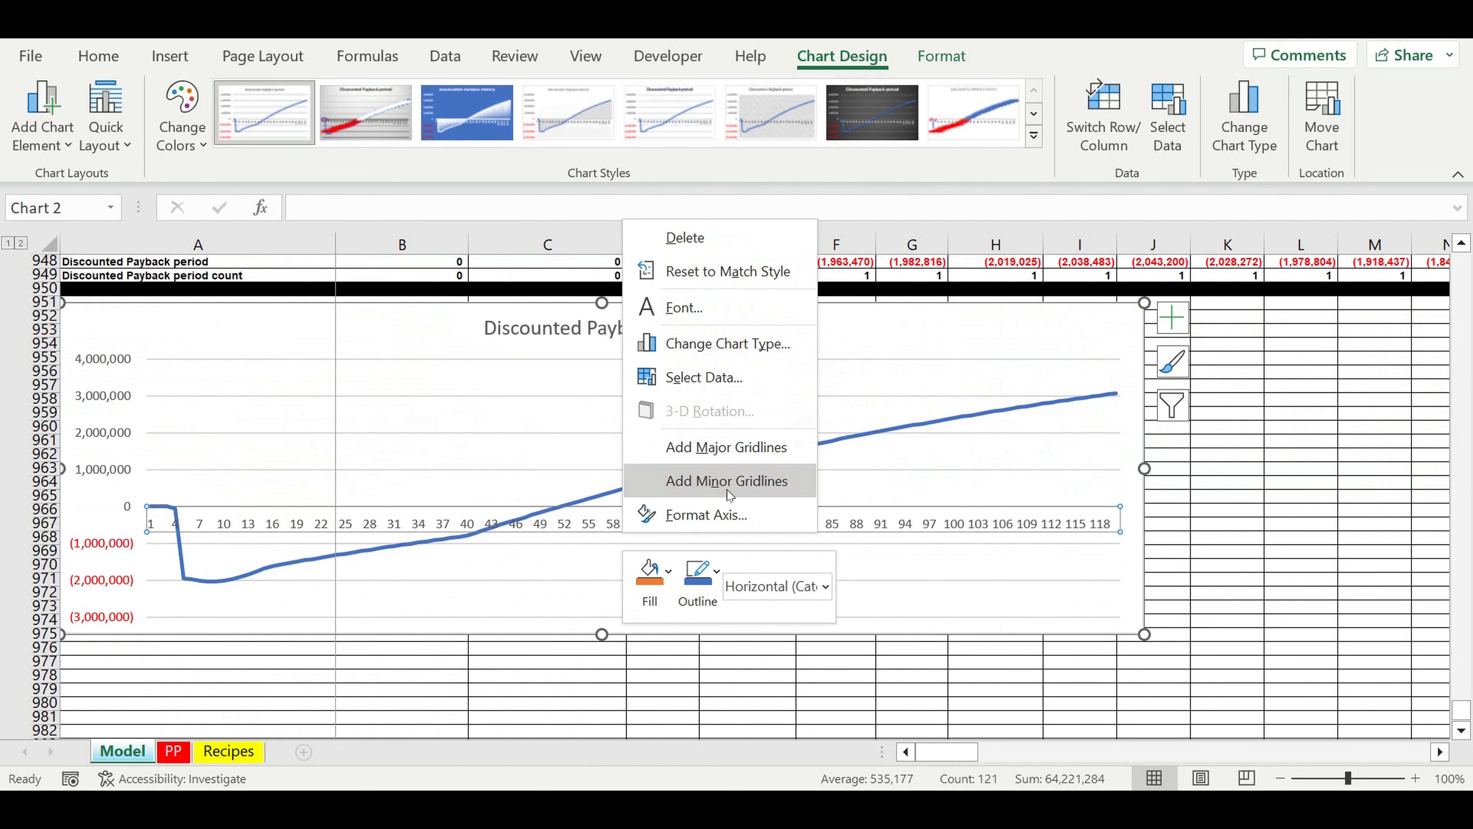
click(704, 377)
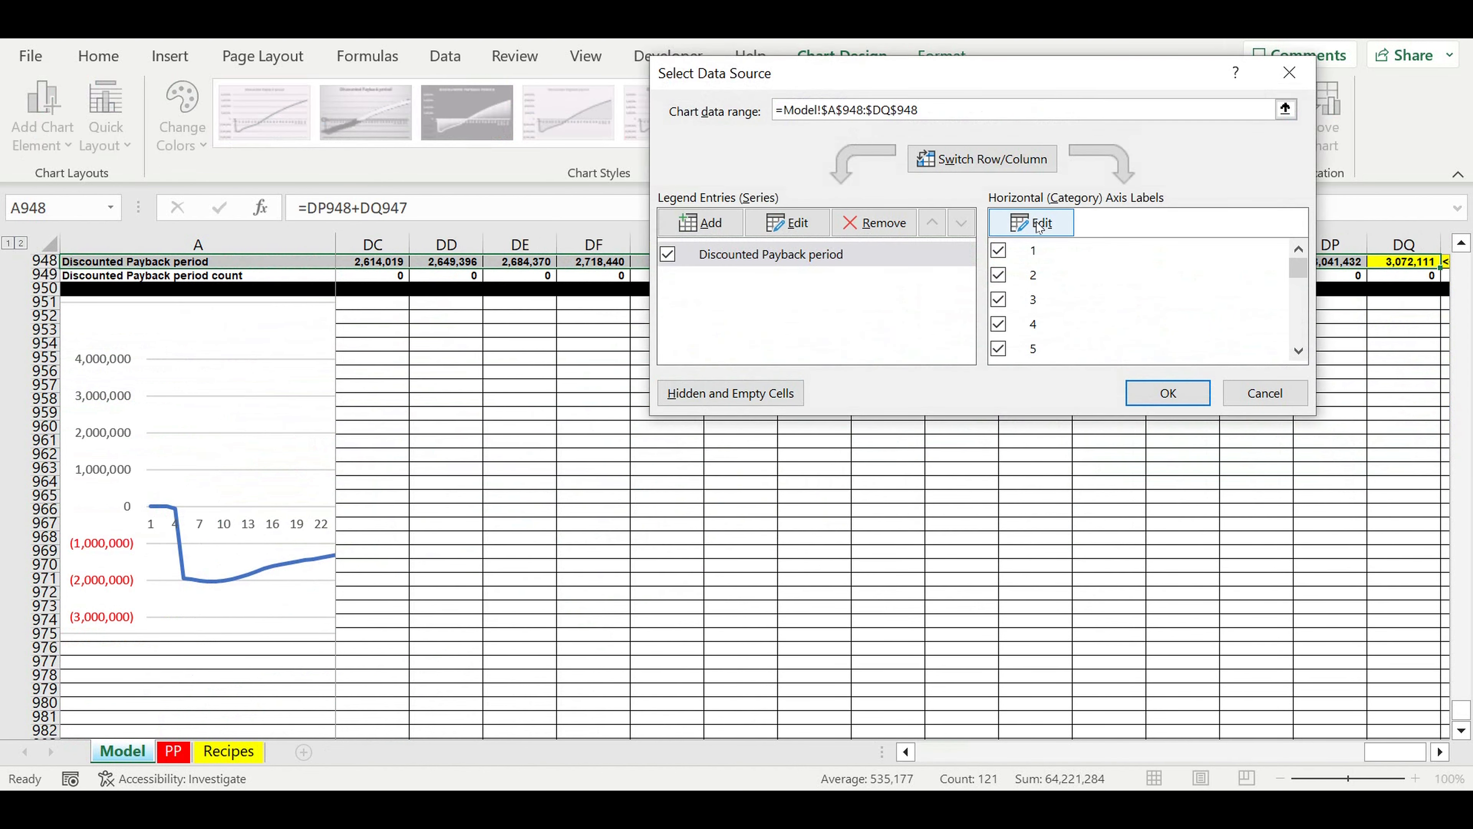
click(1039, 227)
scroll(1040, 494, up, 3)
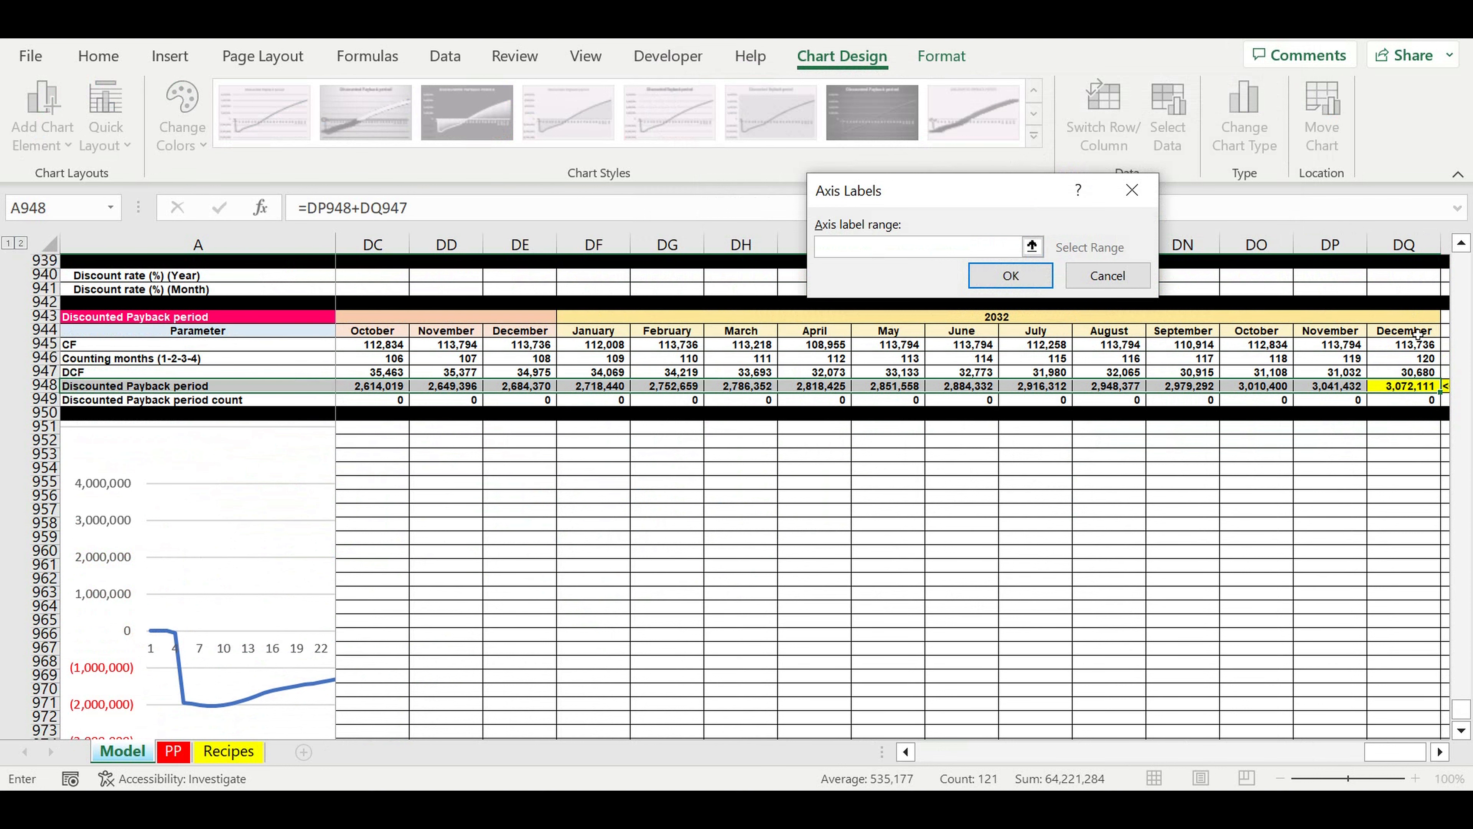
drag(1418, 334, 363, 325)
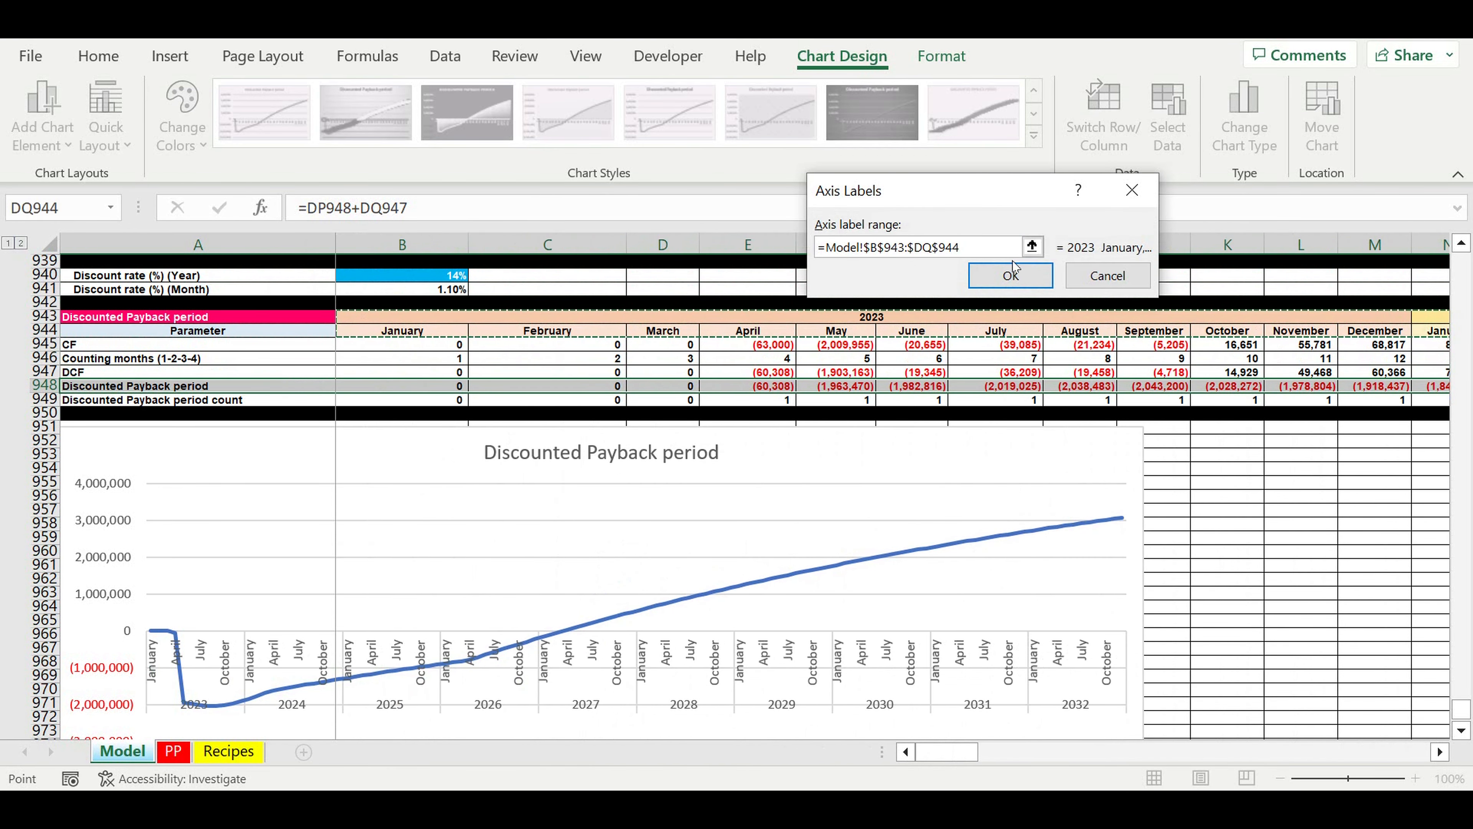
click(1021, 280)
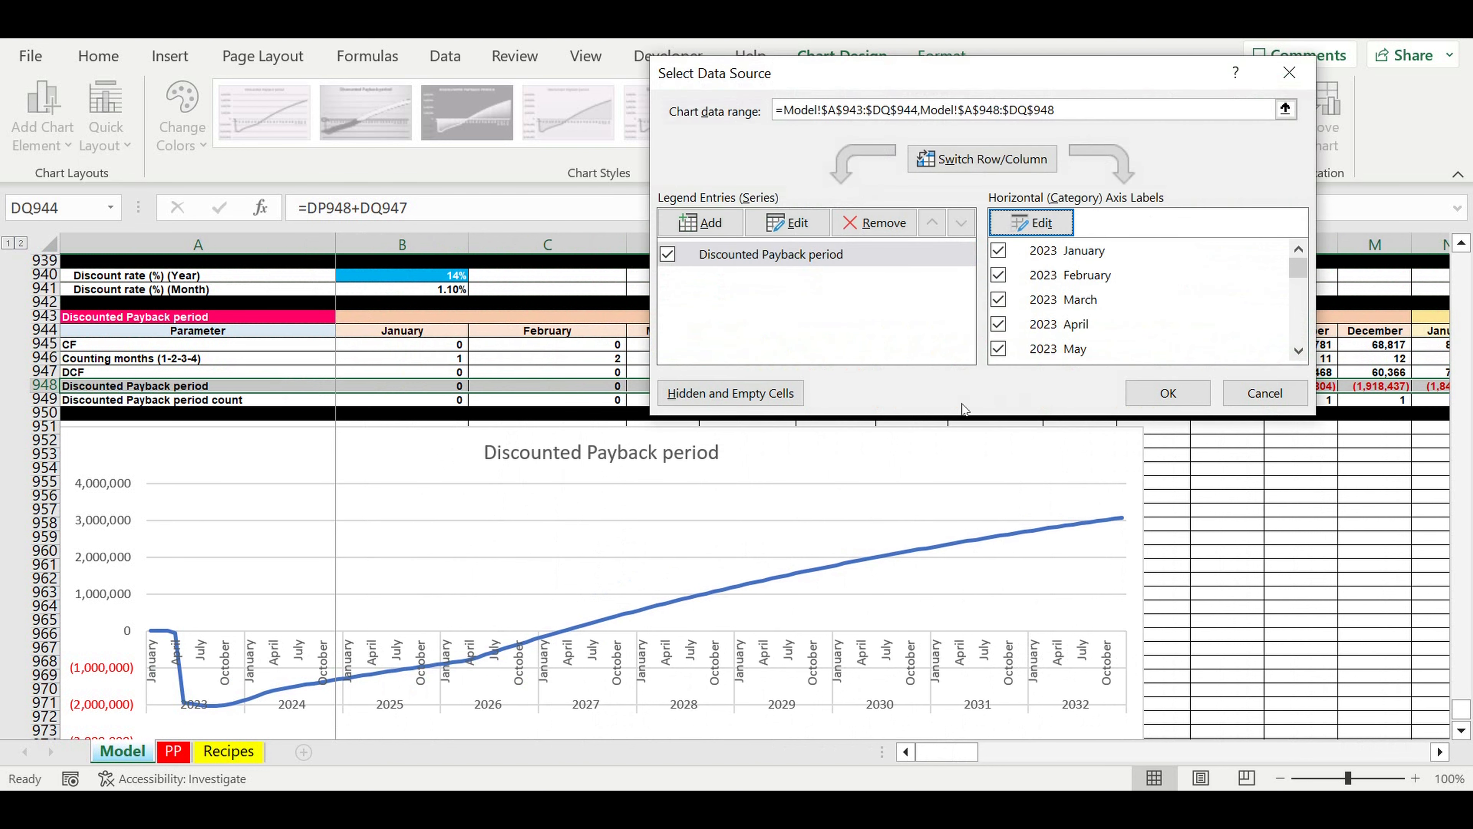
click(1177, 398)
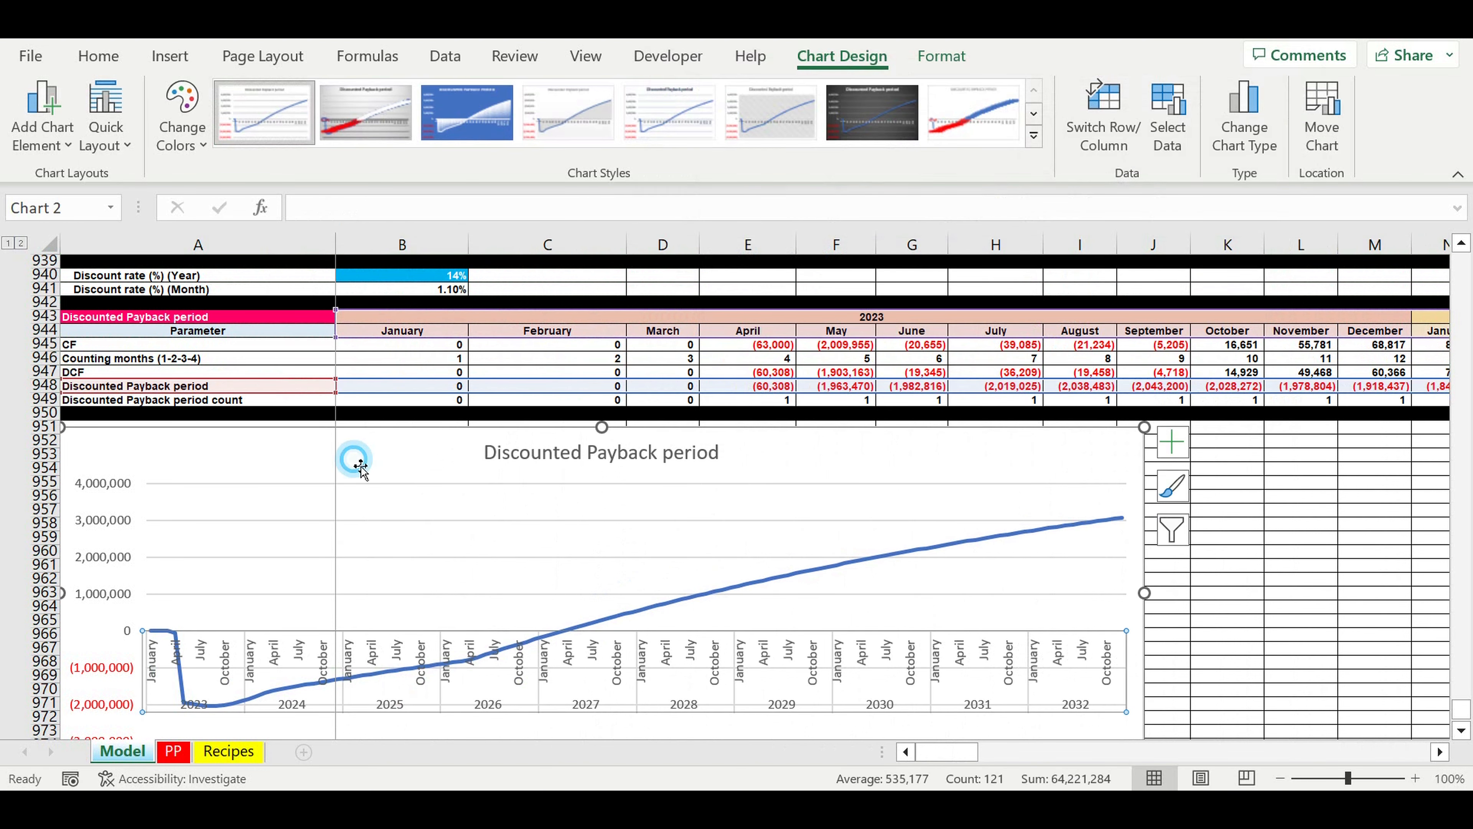
Step: Set the Discounted Payback period chart's text to size 6 and bold
click(98, 64)
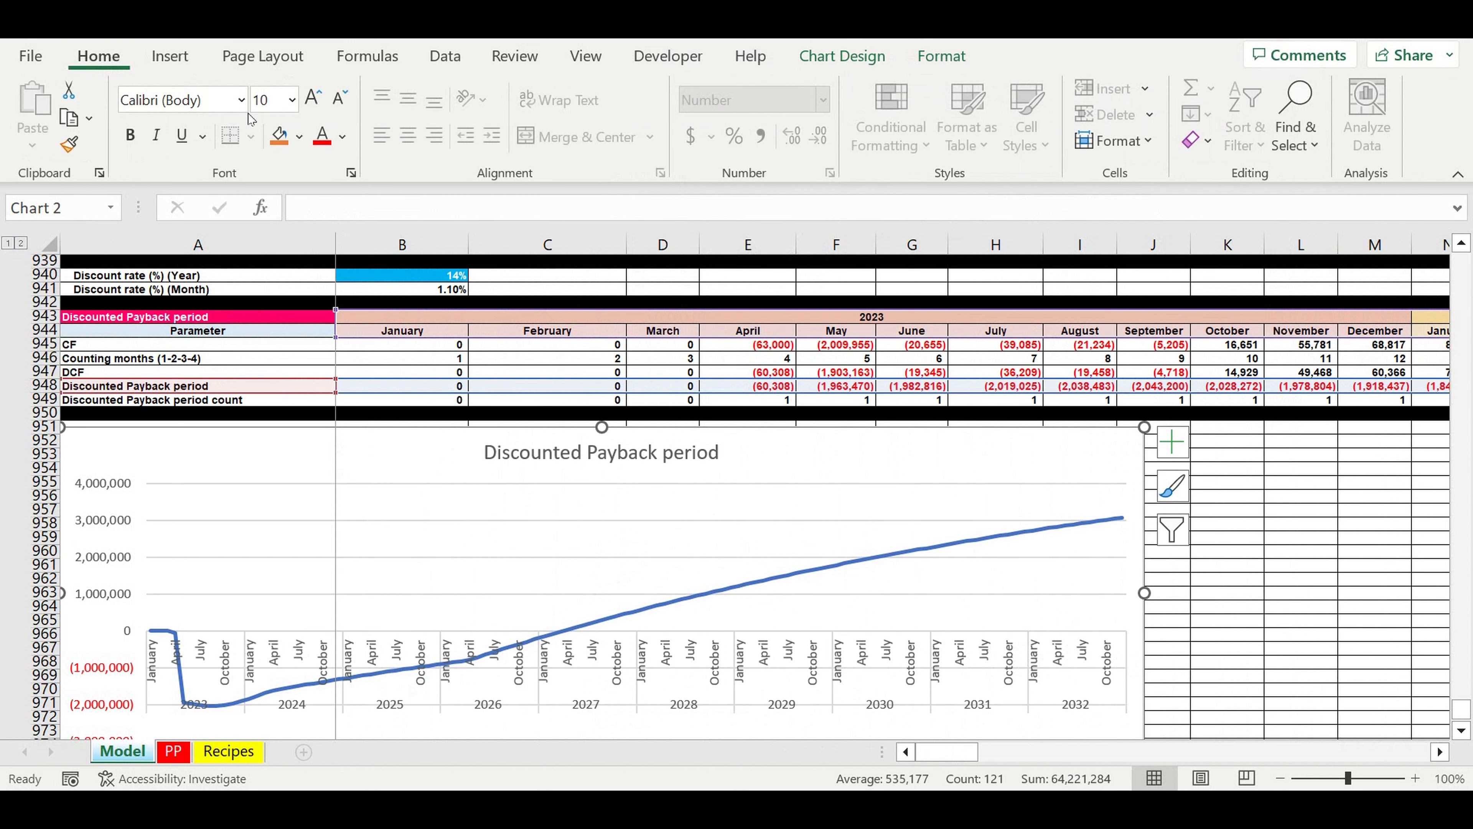
click(284, 102)
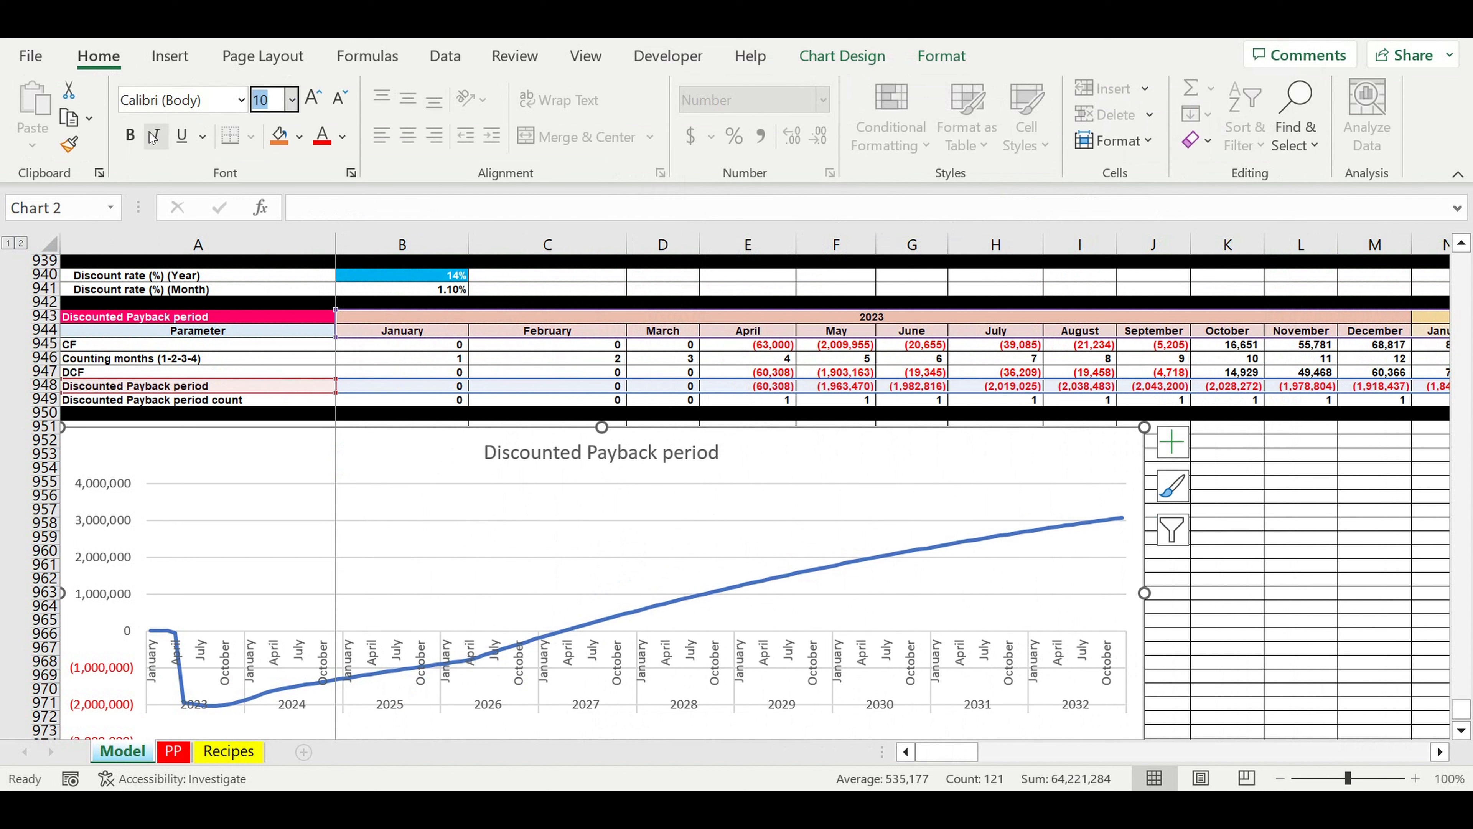
text(6)
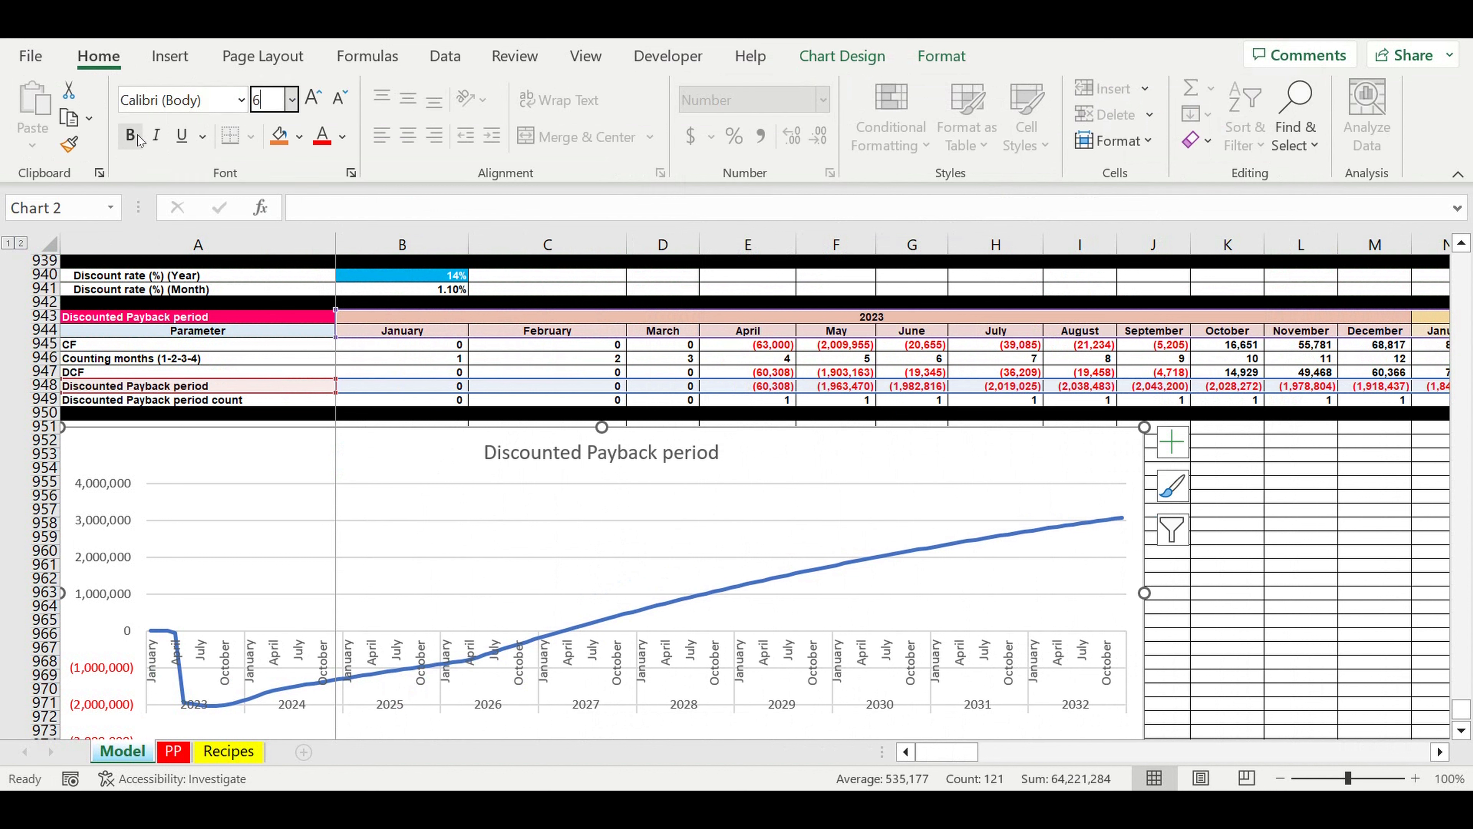
click(131, 135)
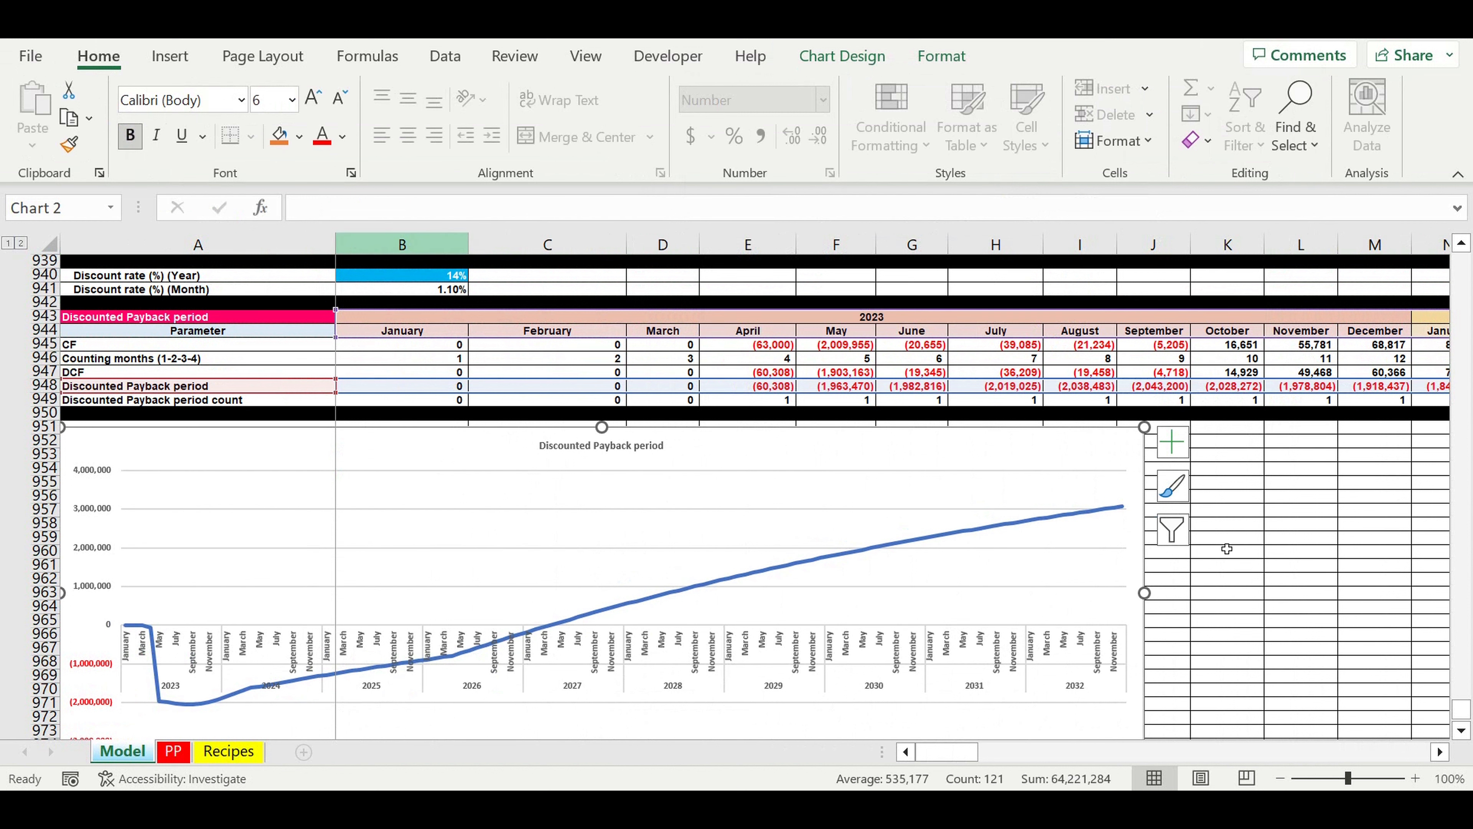
click(1369, 633)
Step: Inspect the data point where the discounted payback line crosses zero
scroll(1306, 580, down, 3)
click(1177, 510)
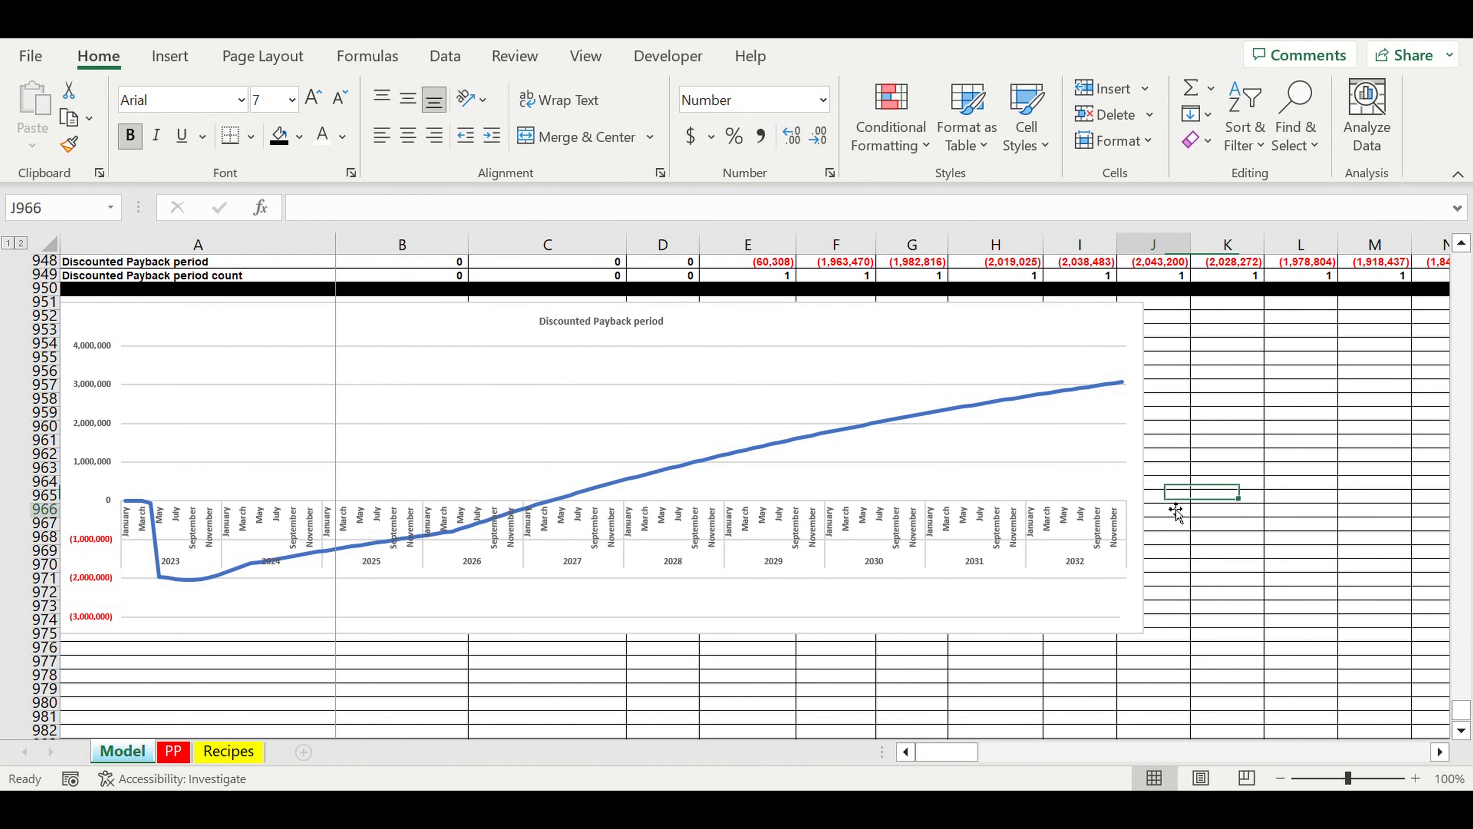
click(550, 508)
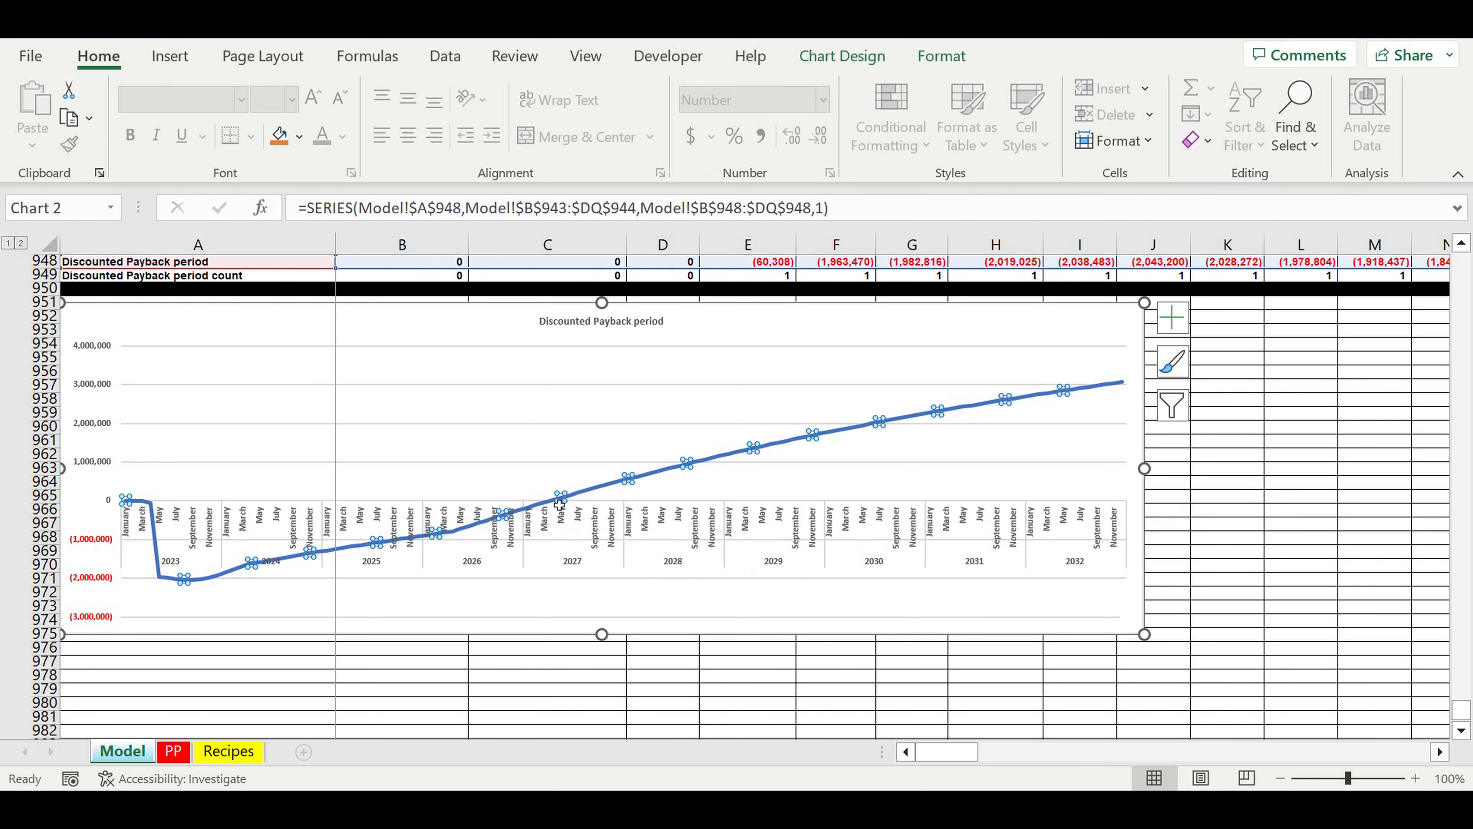
click(559, 504)
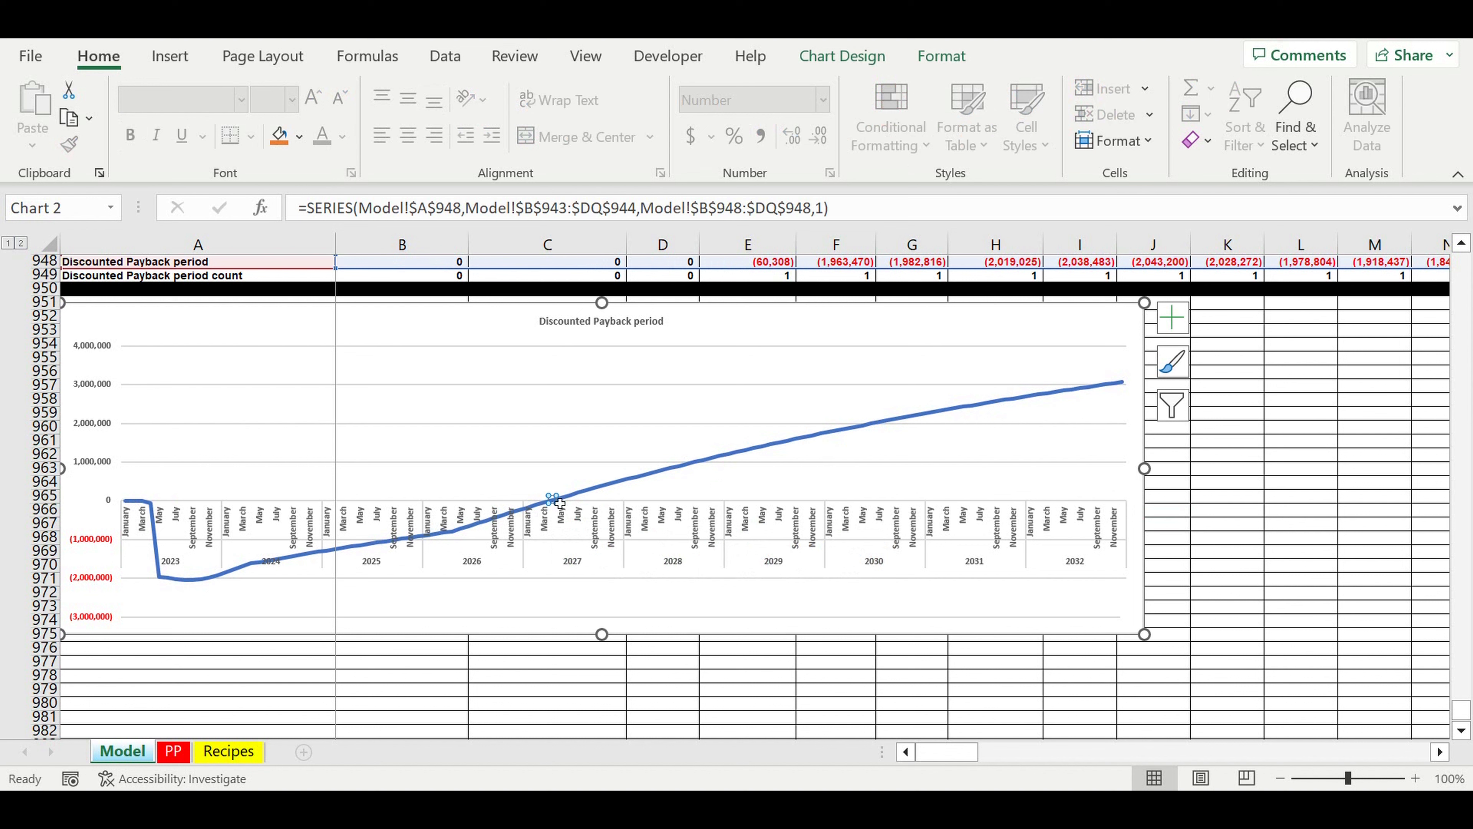
mouse_move(559, 503)
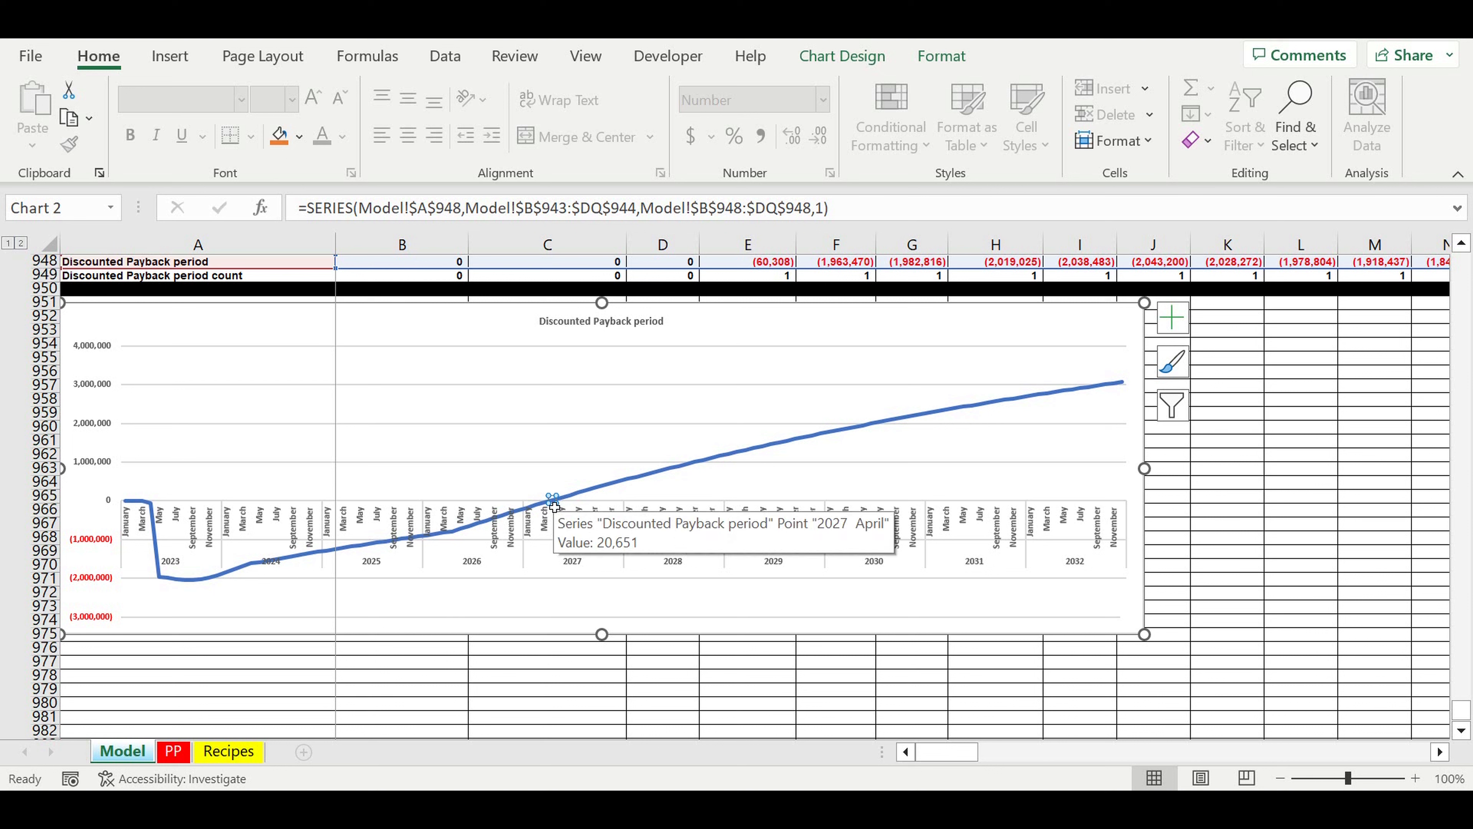
Step: Check the zero crossing against the March and April 2027 discounted payback values in row 948
scroll(554, 506, up, 4)
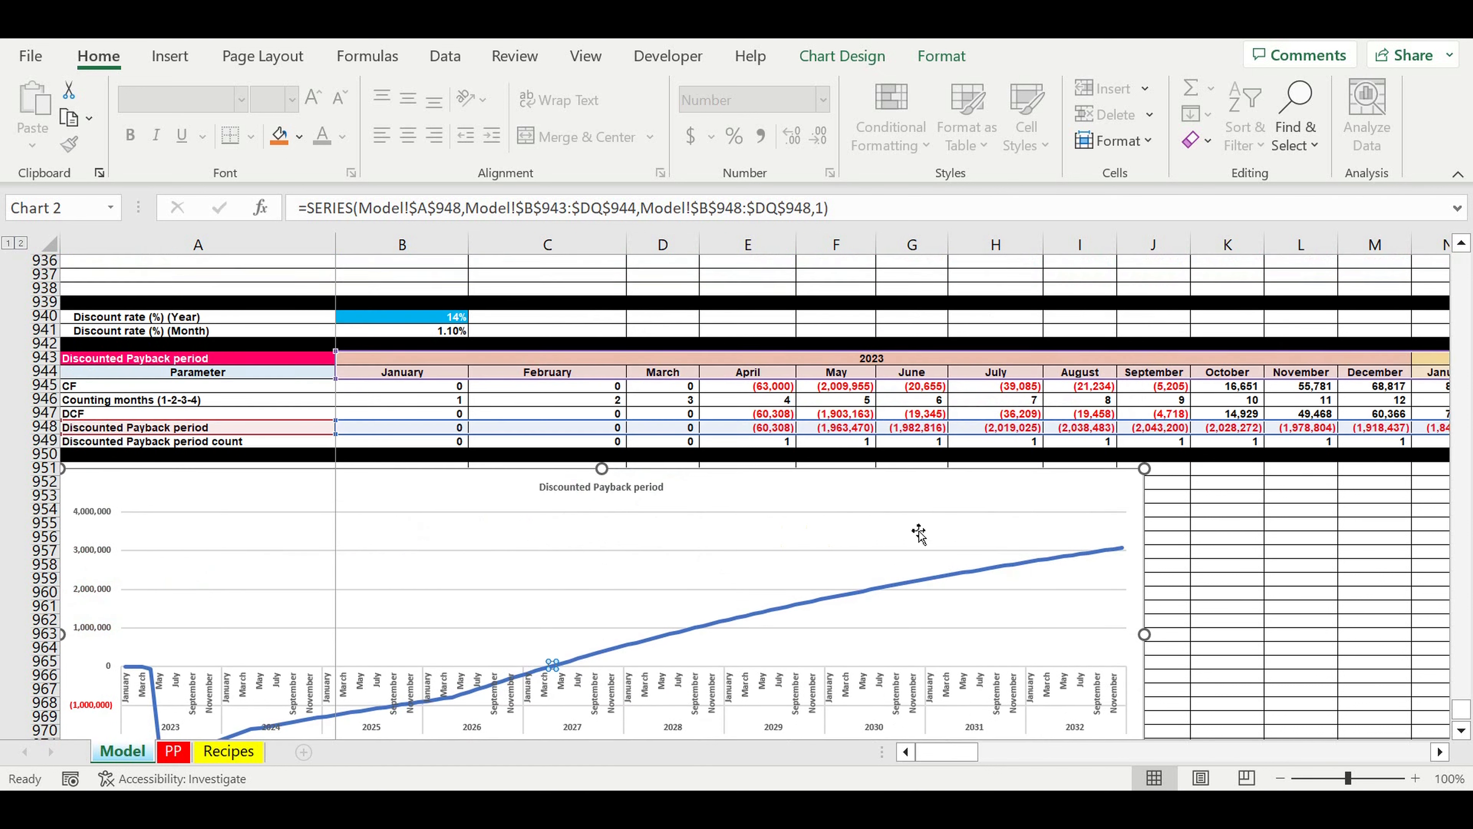
drag(944, 761, 1110, 777)
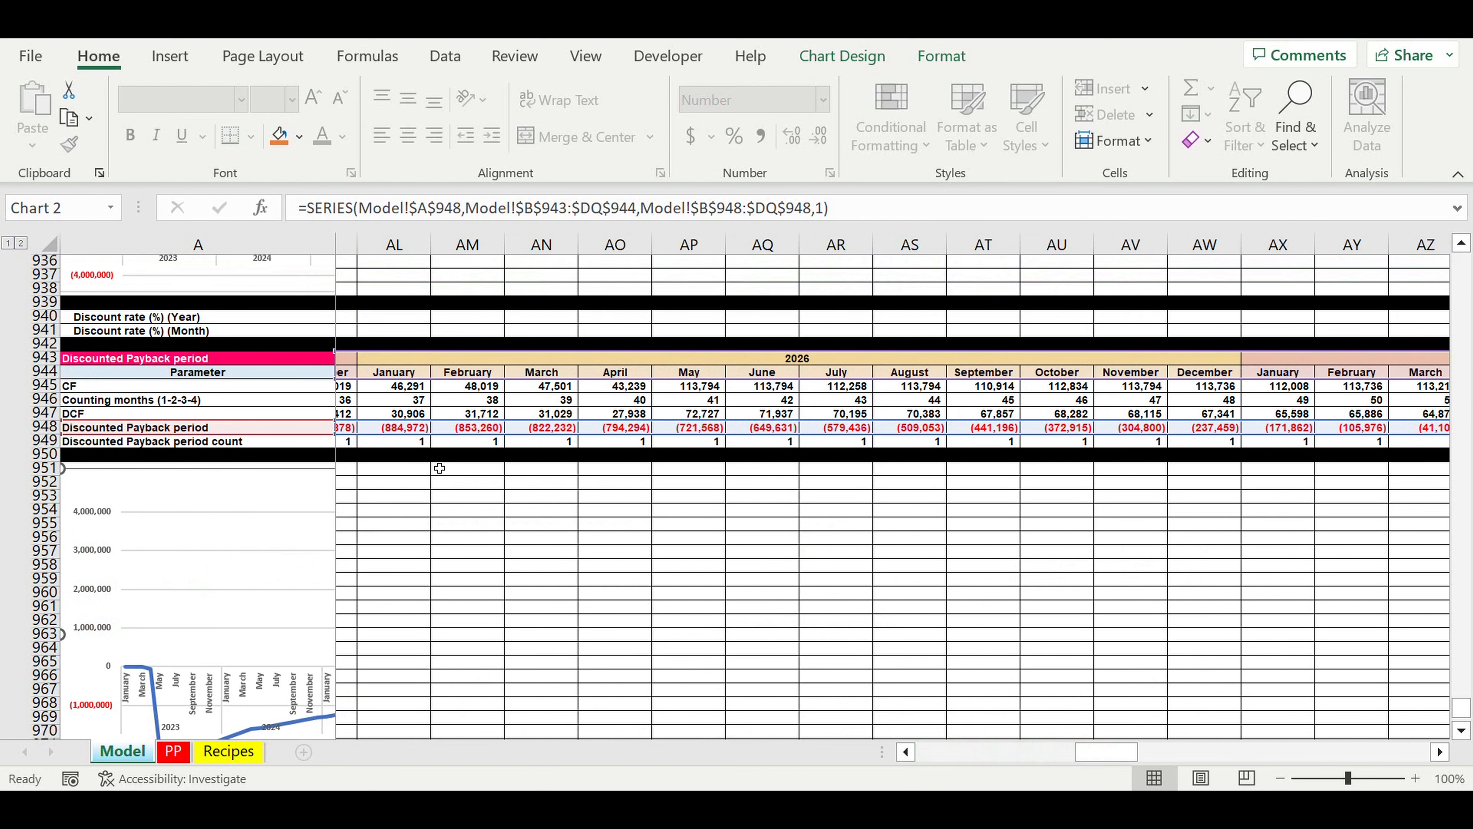
click(58, 430)
drag(1133, 753, 1141, 649)
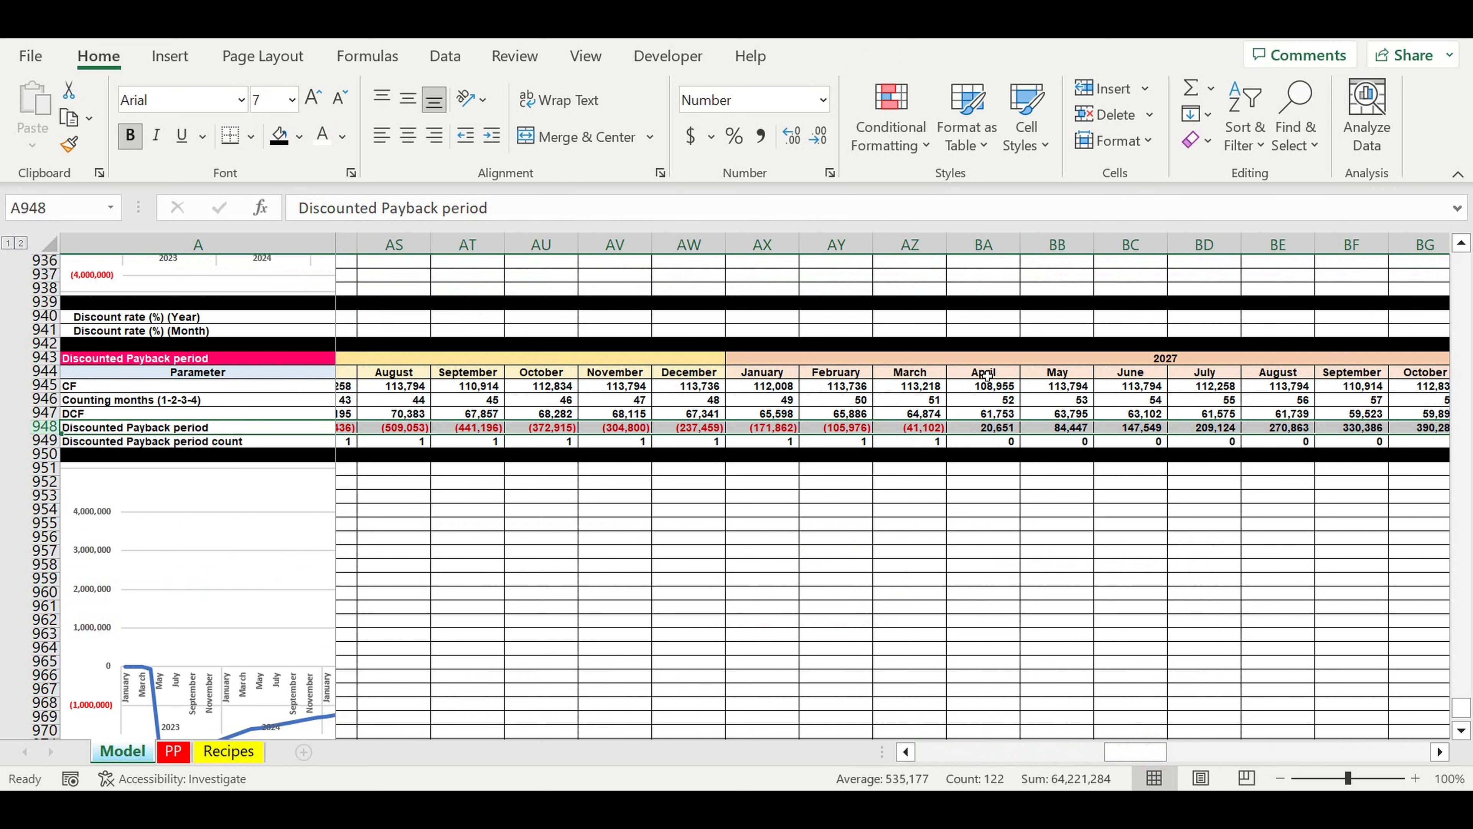
click(985, 431)
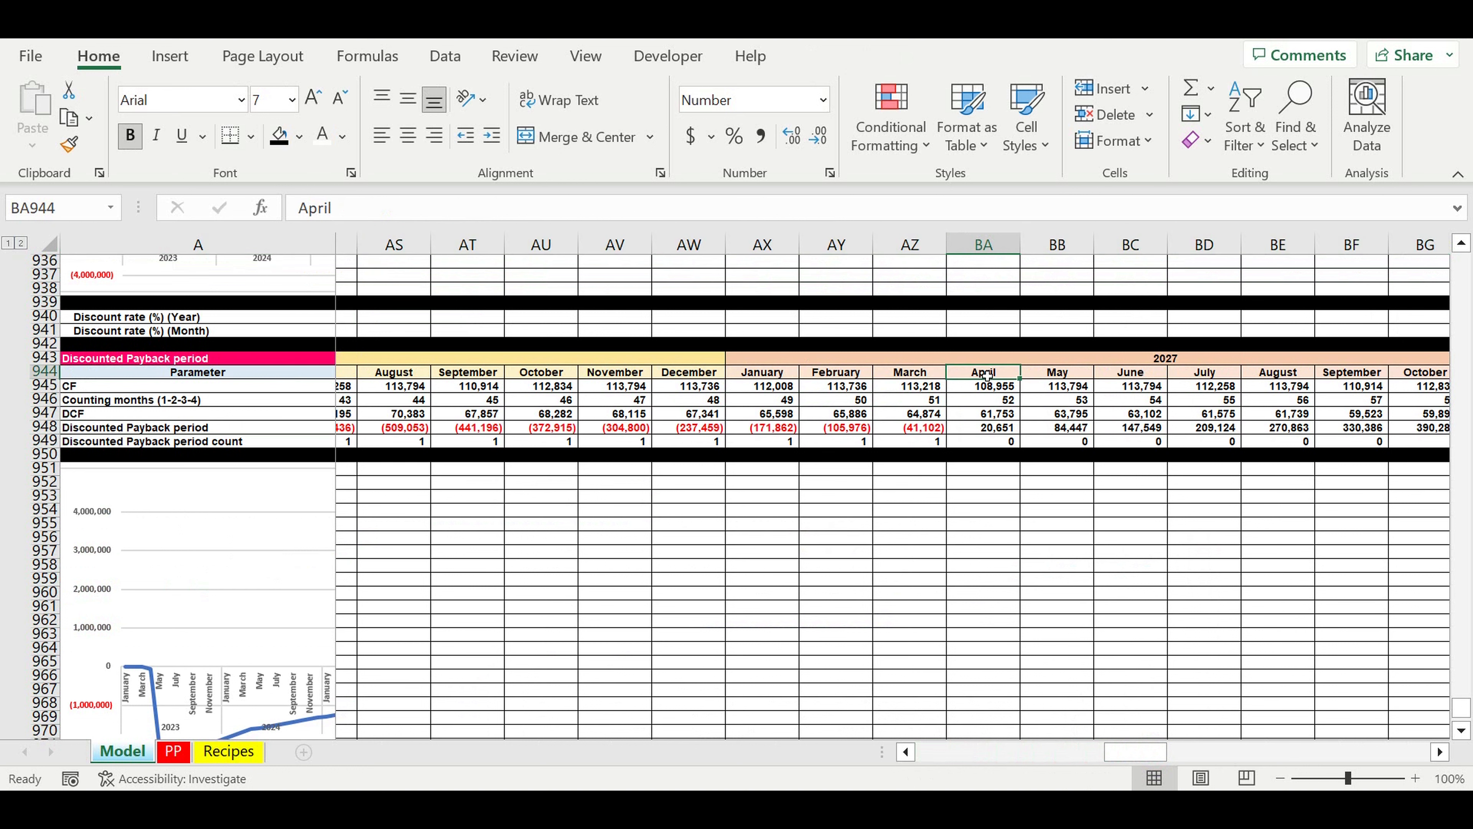
click(921, 431)
click(991, 430)
Step: Copy the Discounted Payback period chart to cell Q1 of the PP sheet, beside the Simple payback period chart
drag(1135, 752, 945, 752)
scroll(695, 457, down, 2)
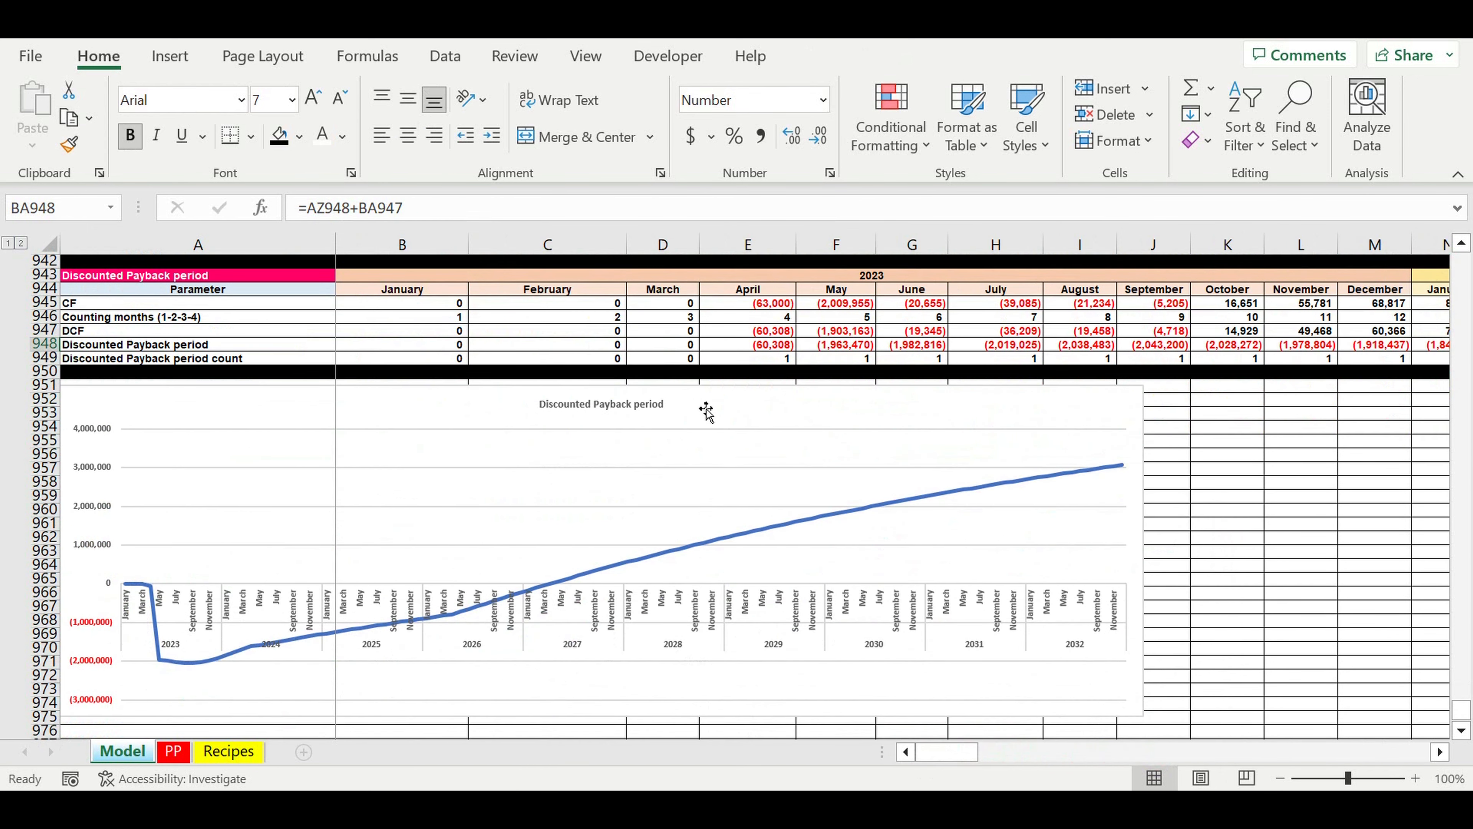
click(706, 410)
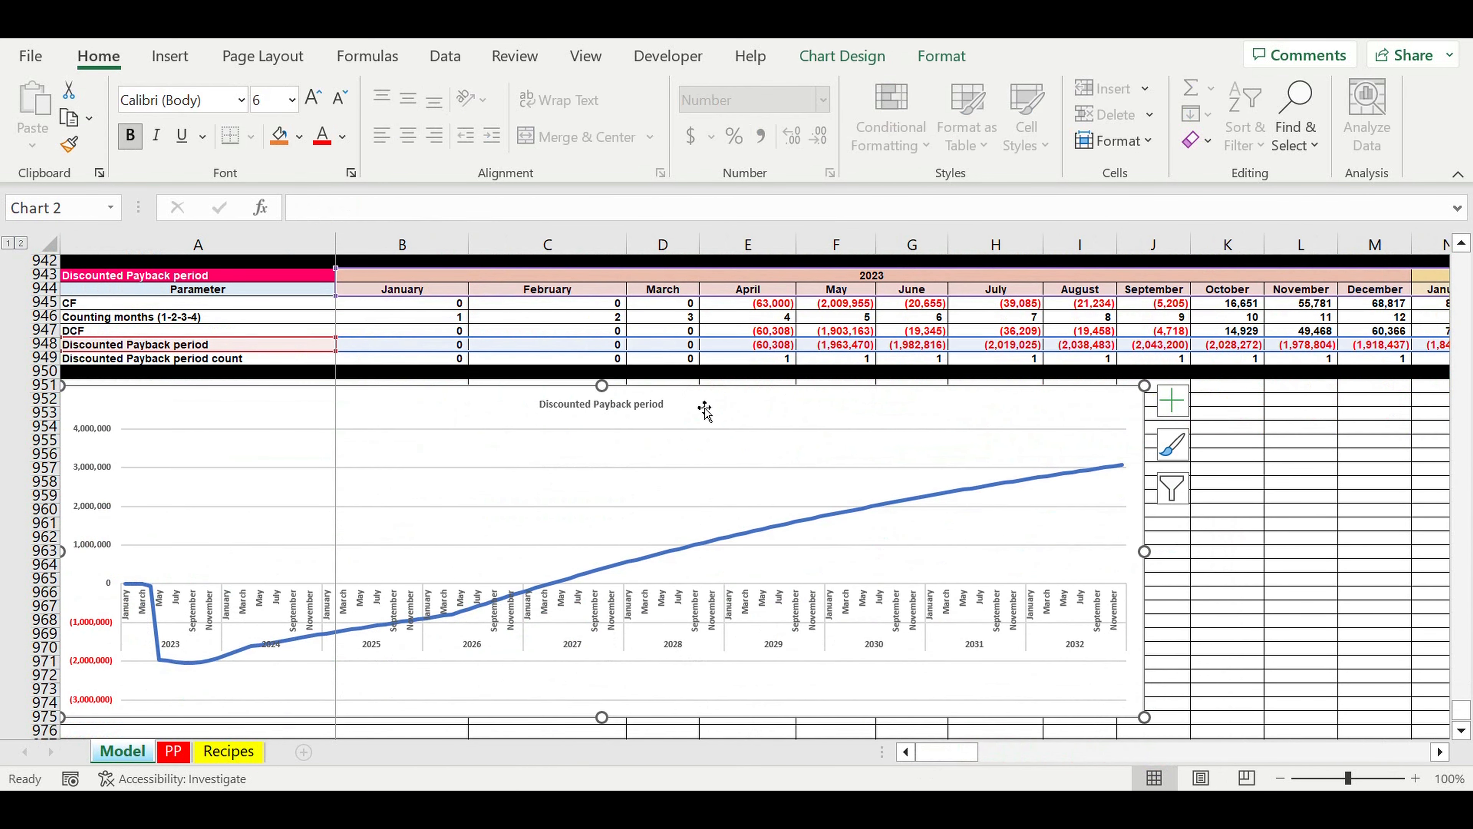
click(174, 751)
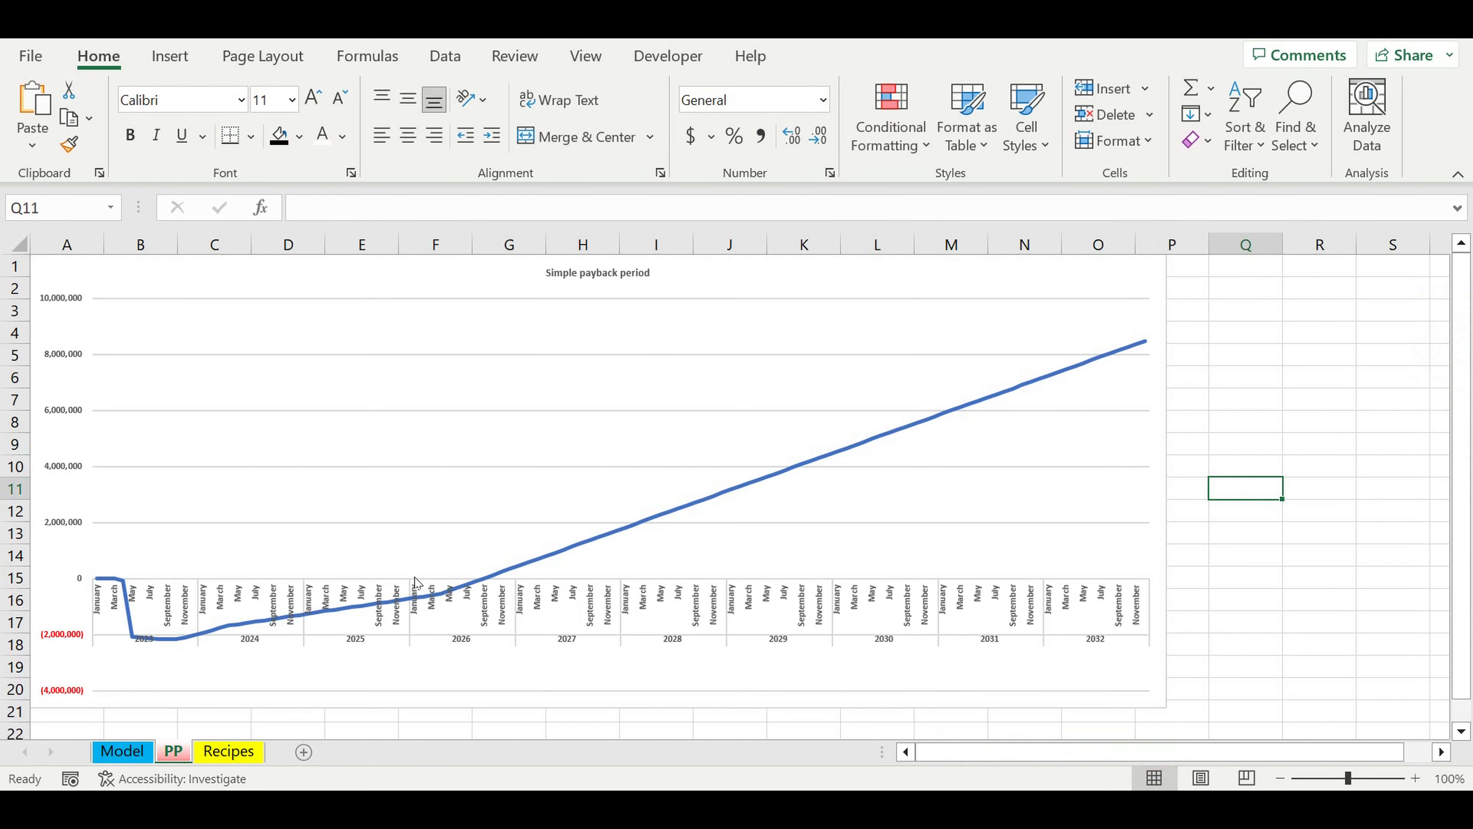
scroll(668, 532, down, 3)
scroll(1115, 645, up, 2)
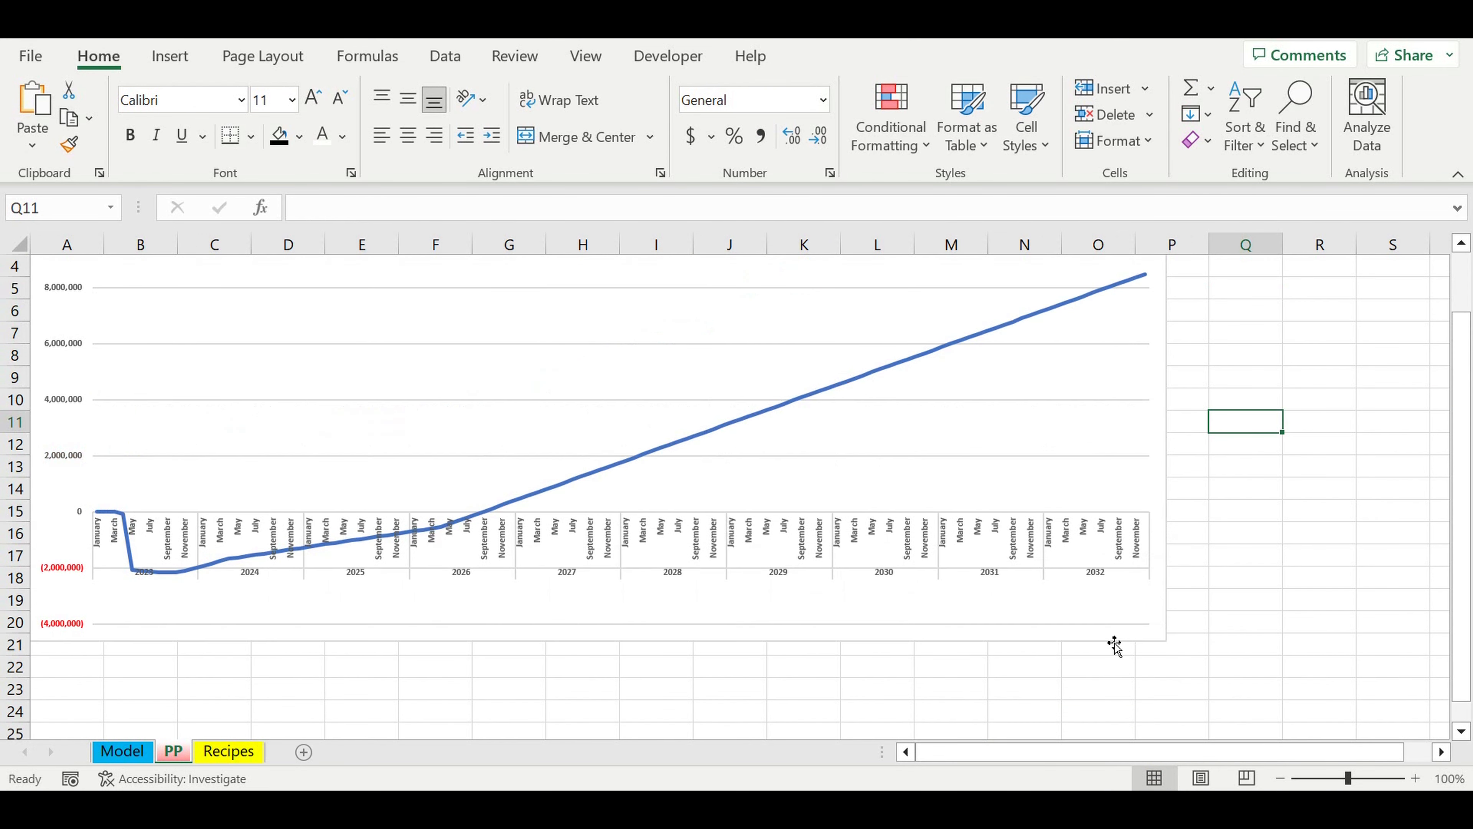
scroll(1242, 302, up, 1)
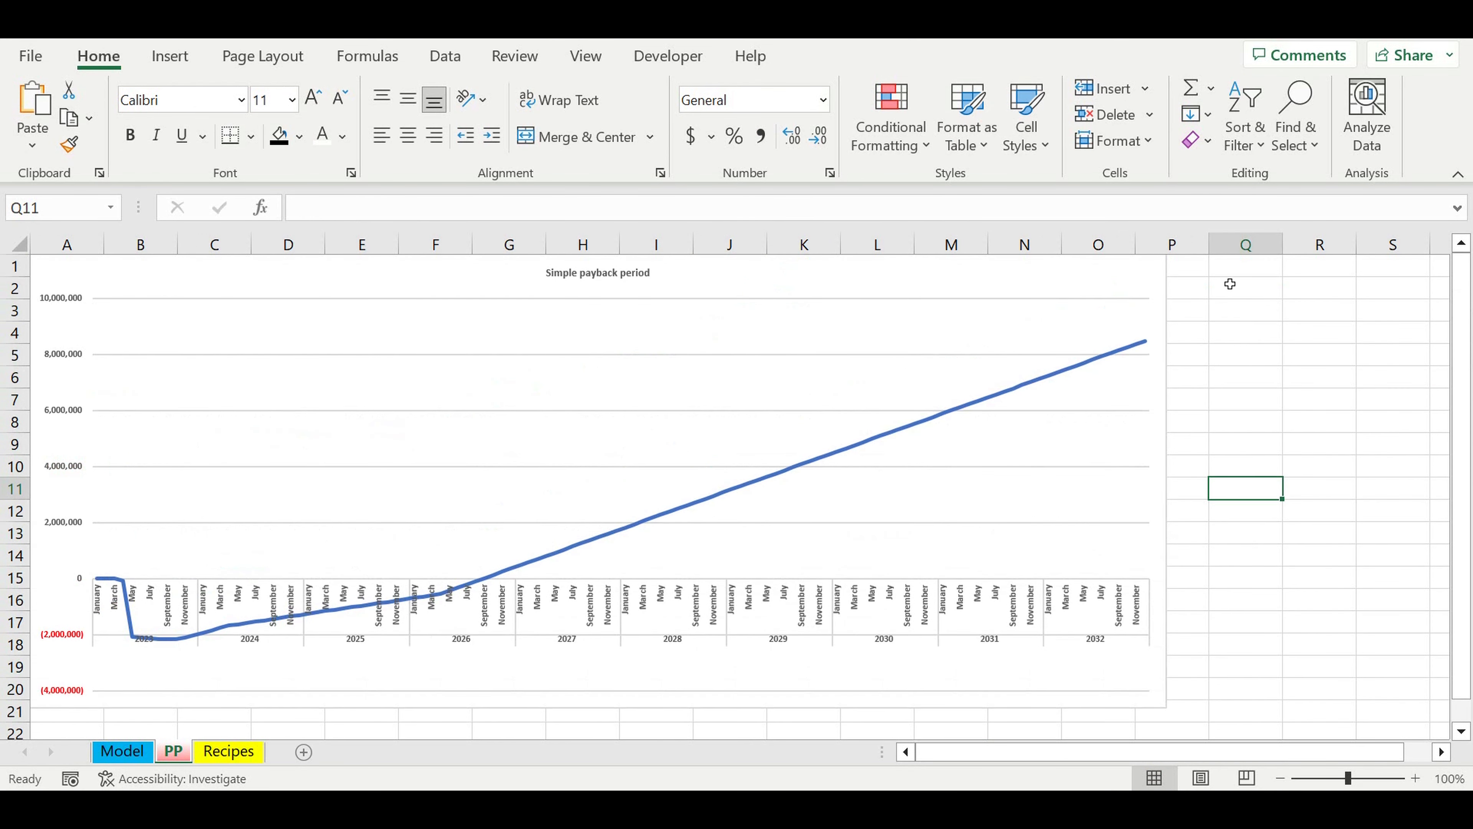
click(1229, 272)
key(ctrl+v)
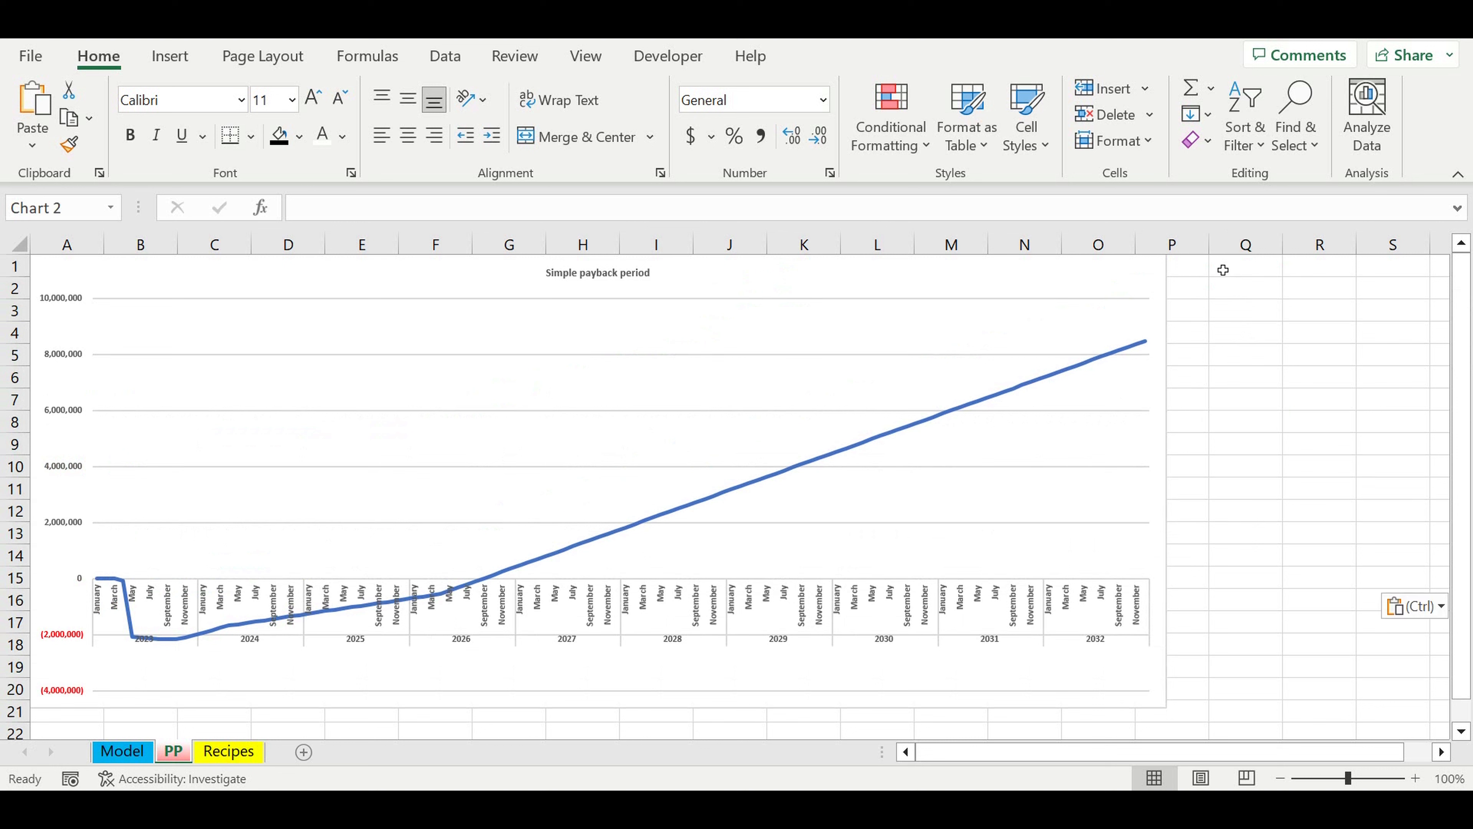
Step: Shrink the Simple payback period chart to columns A–H, rows 1–12, and move the Discounted Payback period chart directly beside it
click(1144, 430)
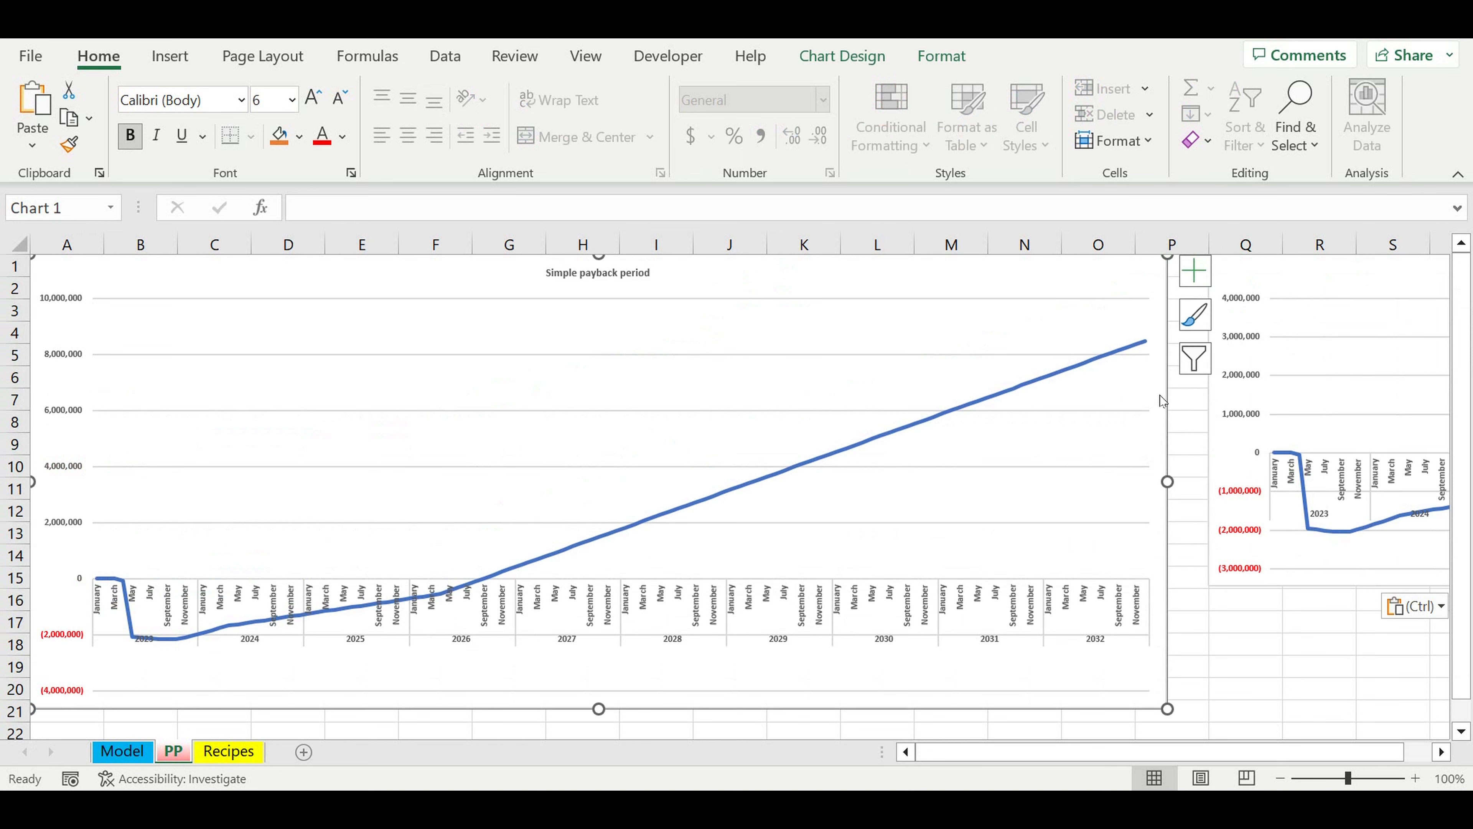
drag(1168, 708, 690, 536)
mouse_move(1240, 290)
mouse_down()
mouse_move(1030, 320)
mouse_move(707, 324)
mouse_move(706, 270)
mouse_up()
Step: Shrink the Discounted Payback period chart to columns I–Q, rows 1–12, matching the Simple payback period chart's height
drag(1021, 752, 1262, 721)
click(1442, 753)
click(1442, 752)
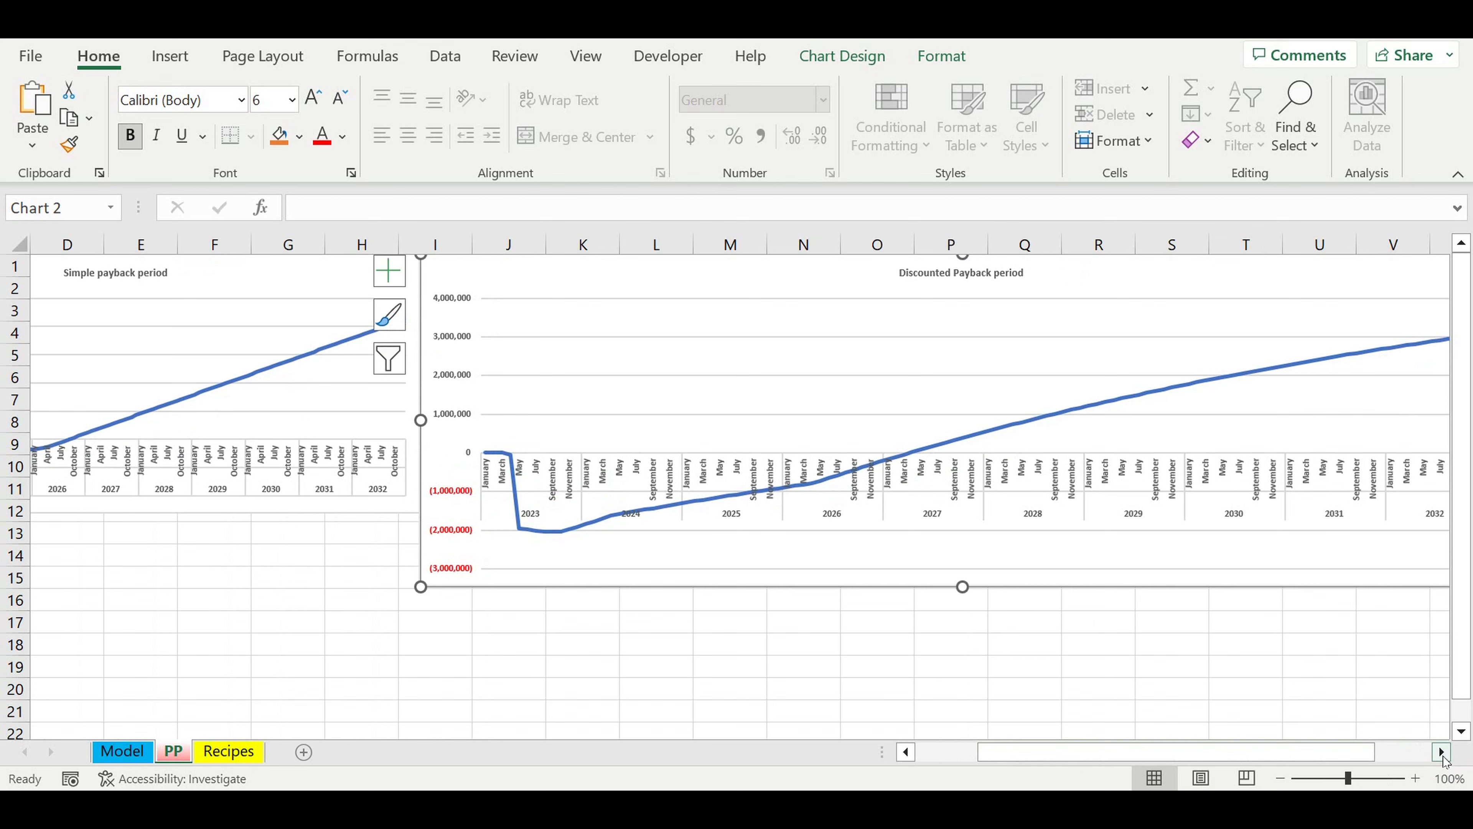
click(1443, 752)
click(1443, 752)
click(1443, 752)
click(1443, 752)
drag(1209, 586, 763, 515)
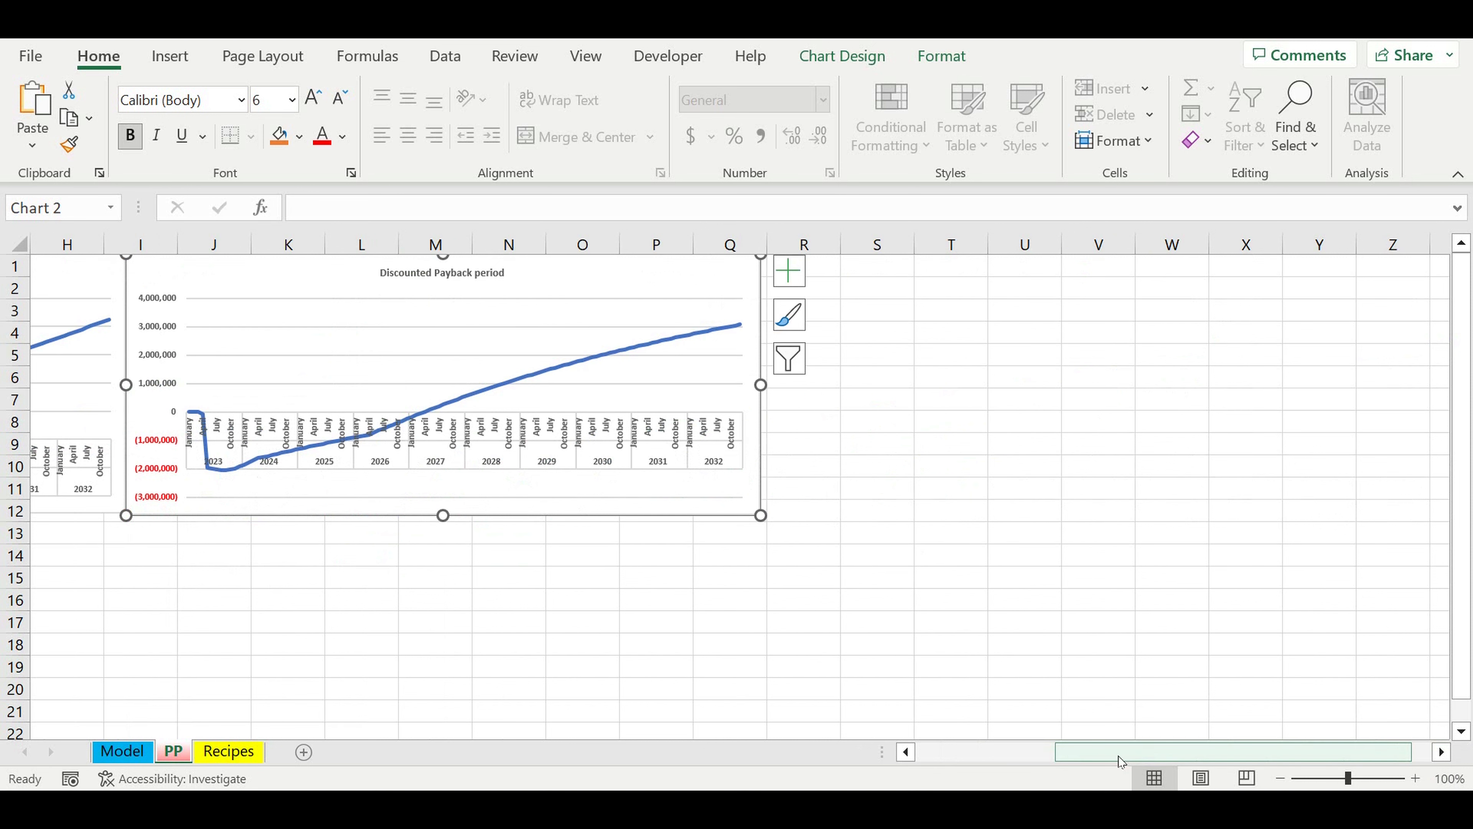
drag(1112, 755, 810, 743)
click(878, 645)
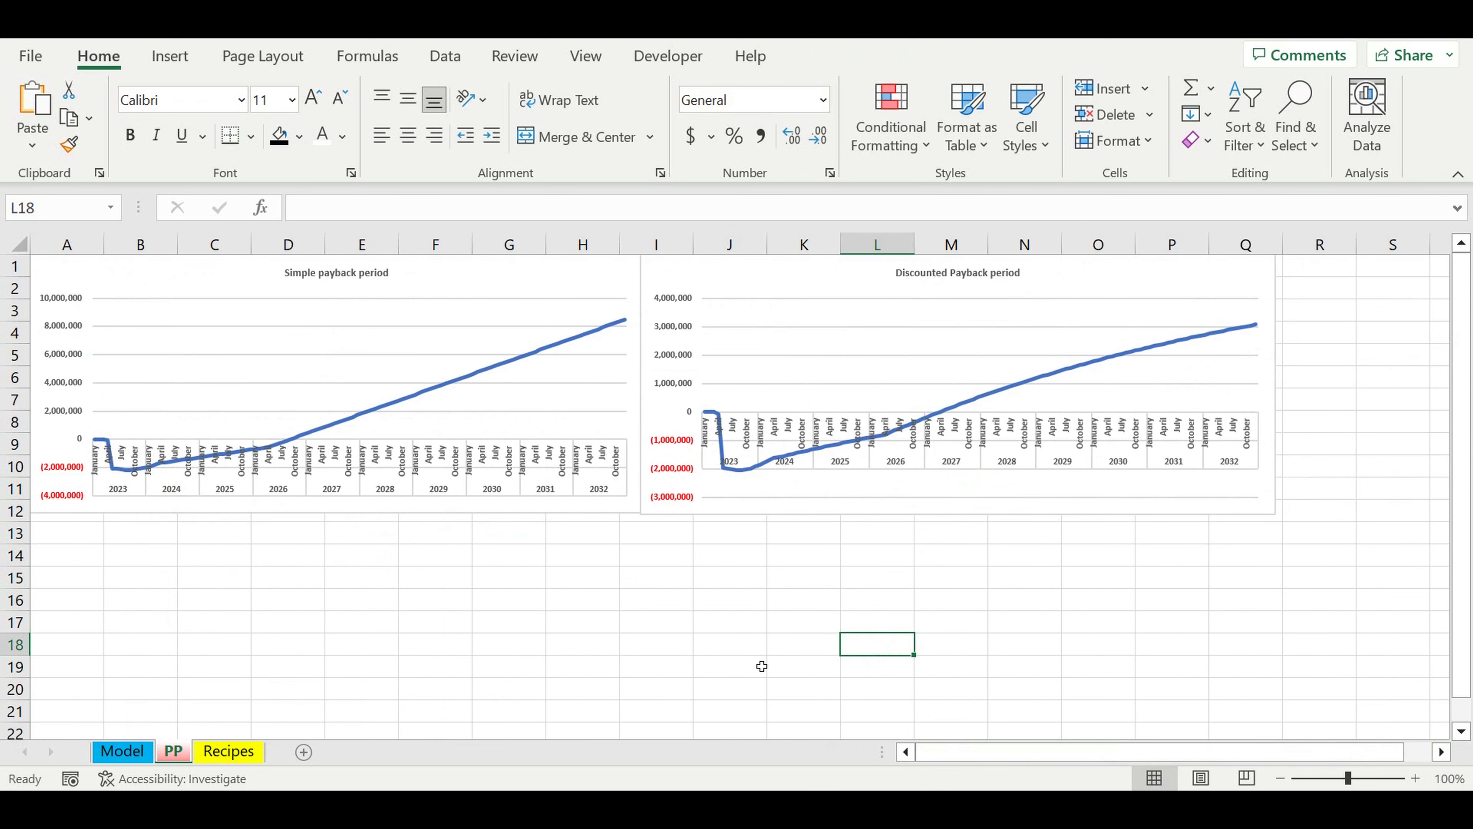
Step: Set the Sales plan COEFF Global in G16 of the Model sheet to 90% and examine both payback charts on the PP sheet
click(116, 752)
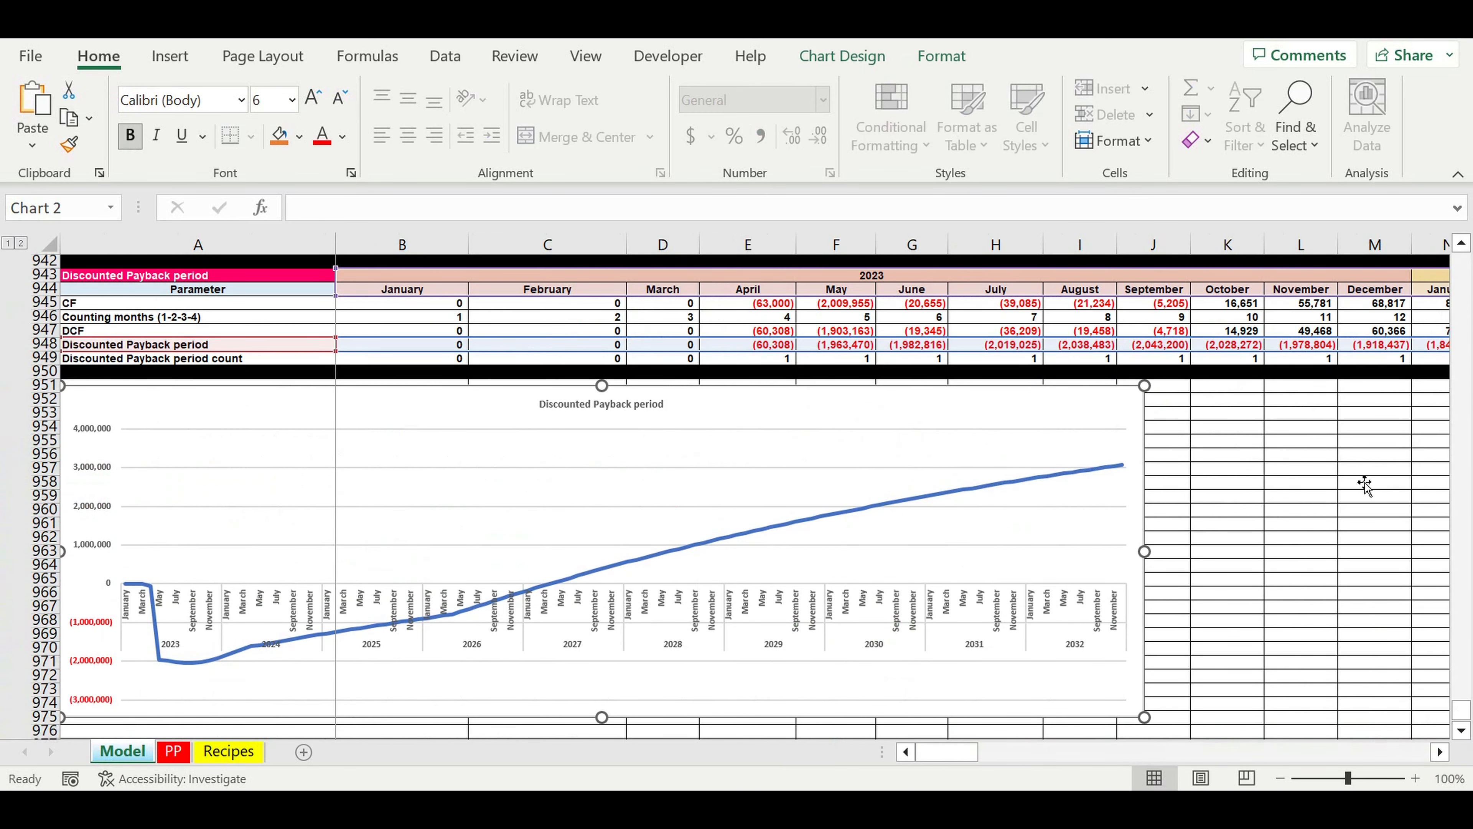
click(1370, 468)
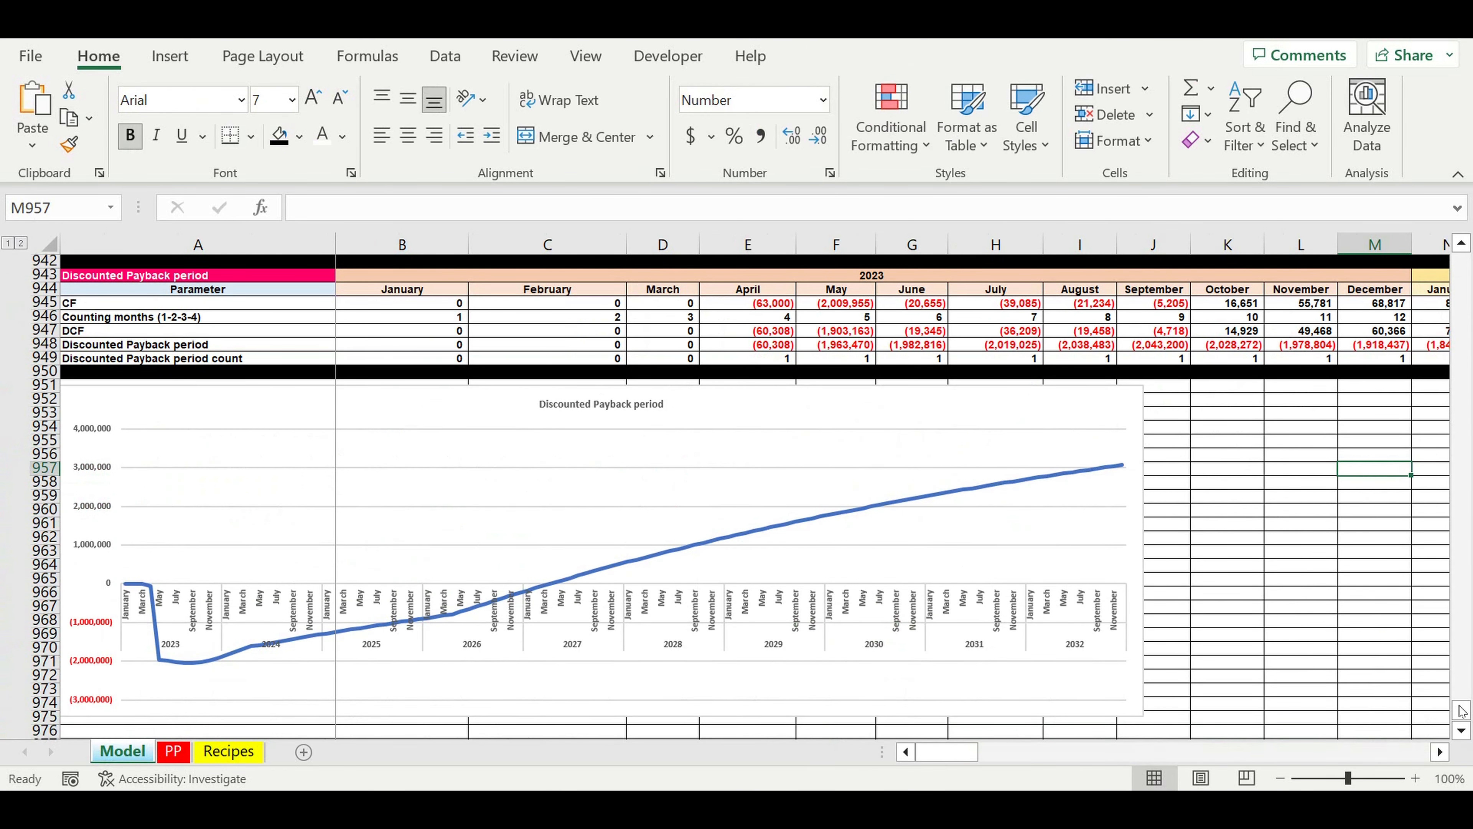
drag(1462, 711, 1458, 258)
click(1230, 516)
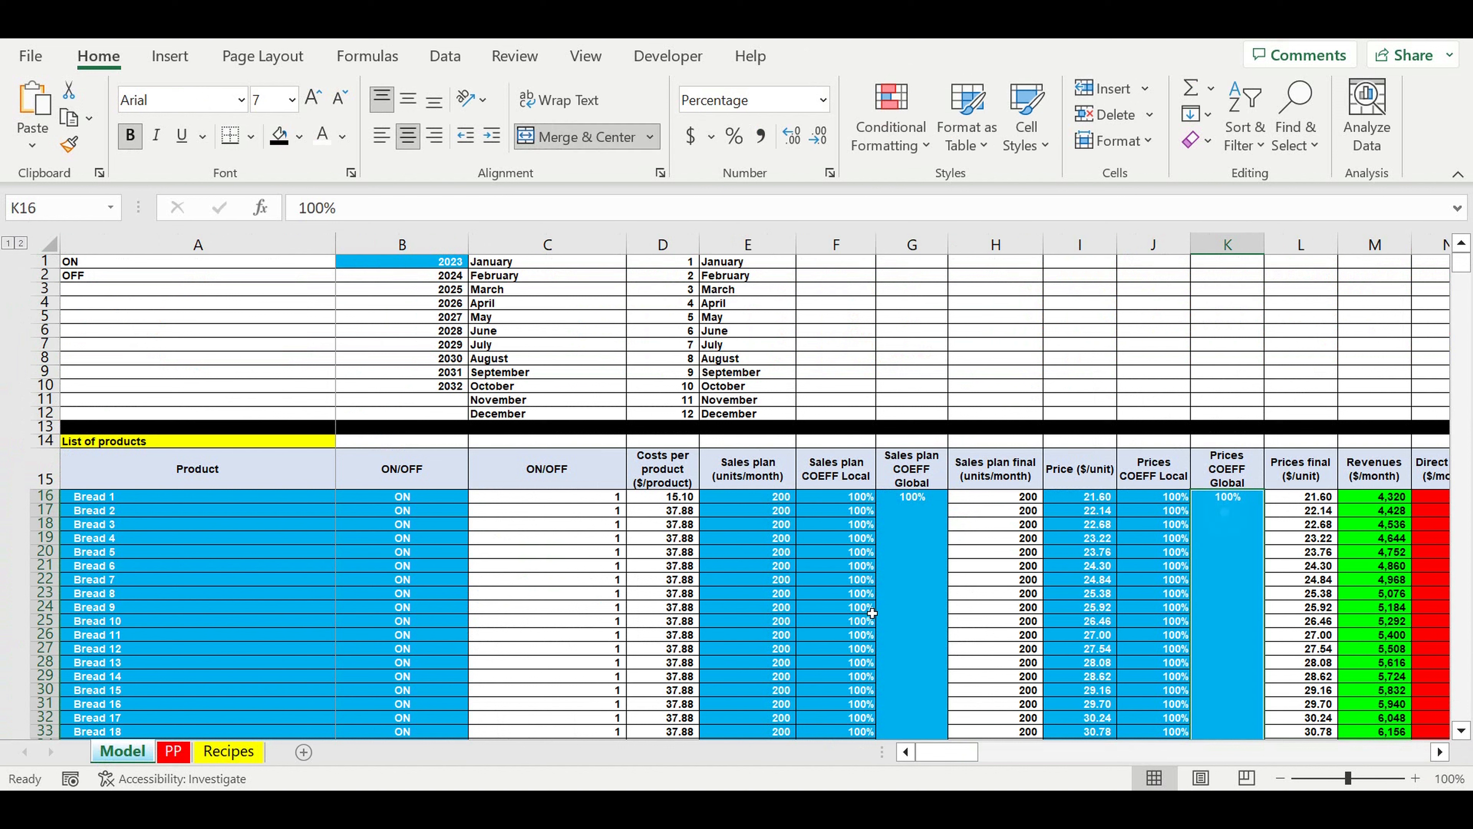
click(935, 523)
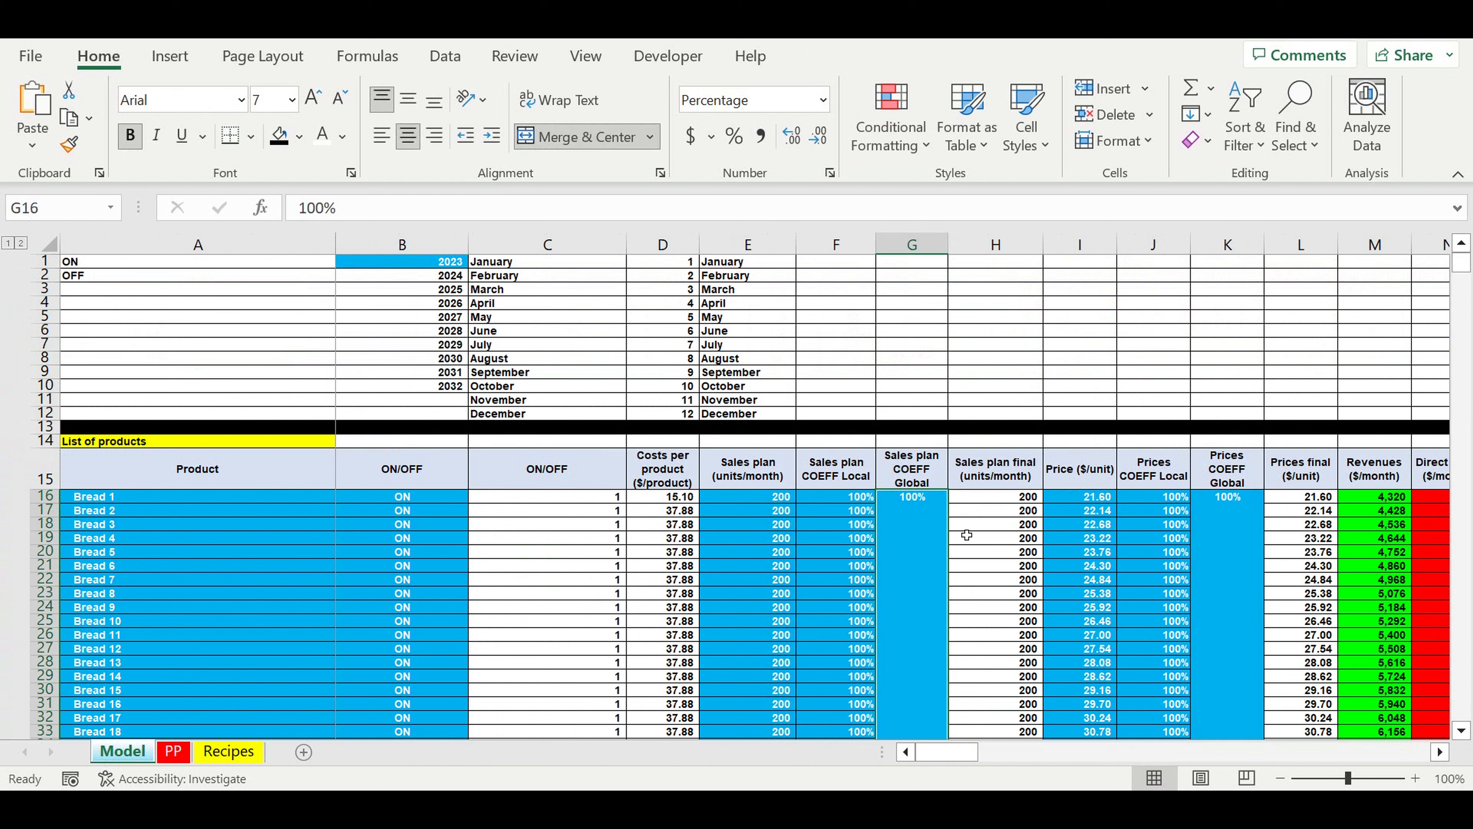
text(90)
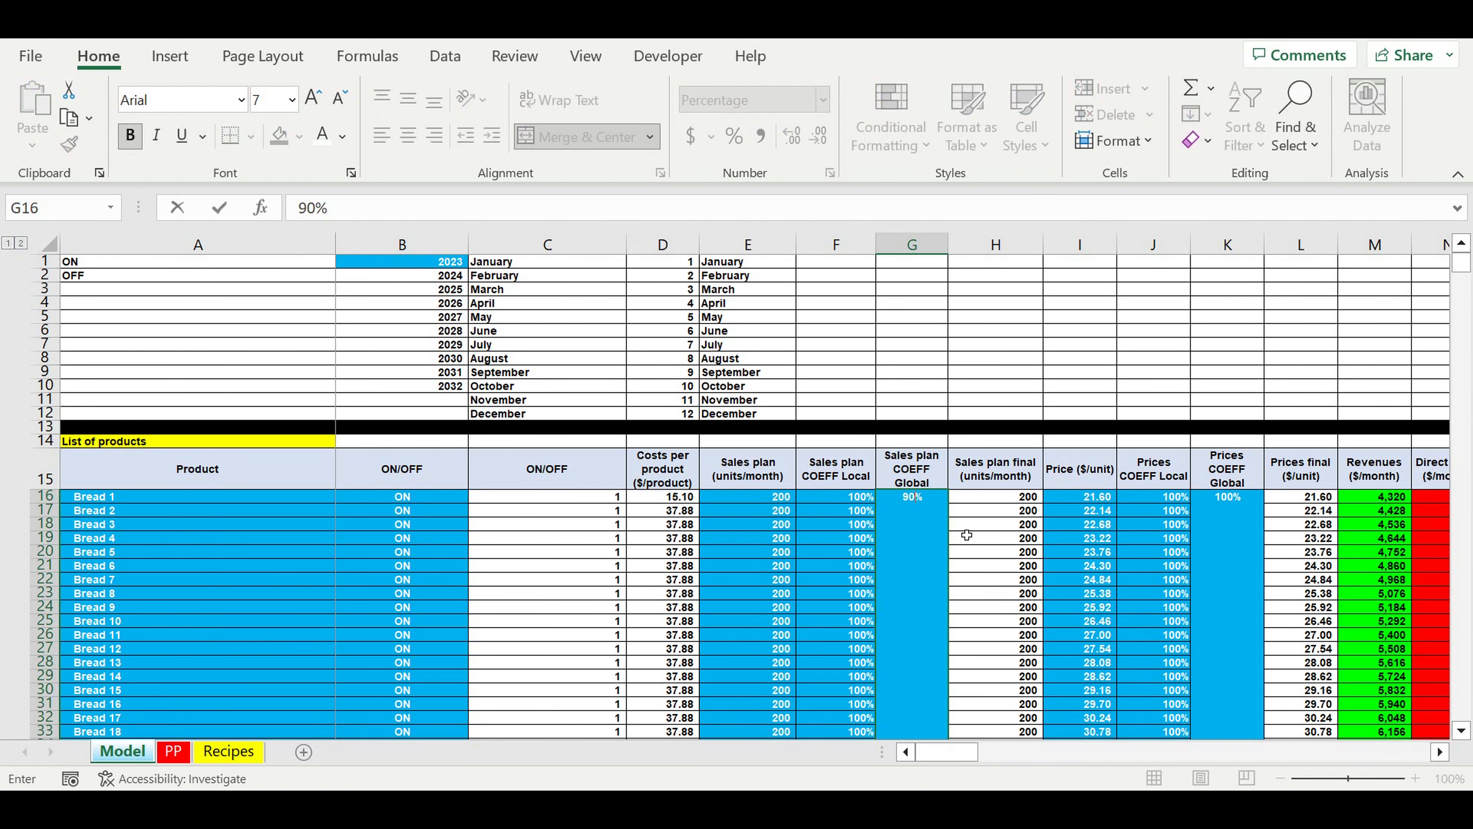
key(Return)
click(923, 542)
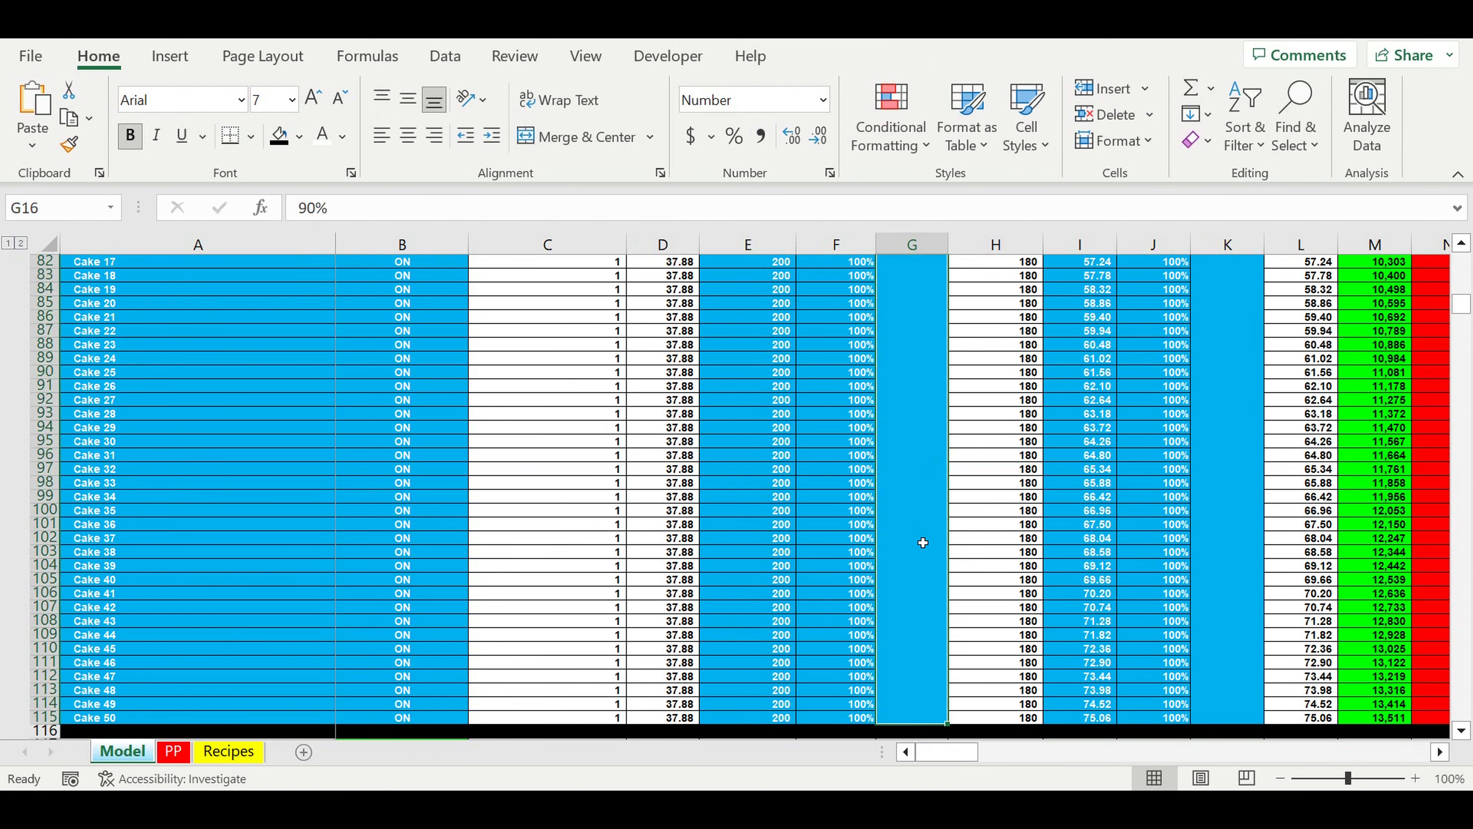
click(174, 751)
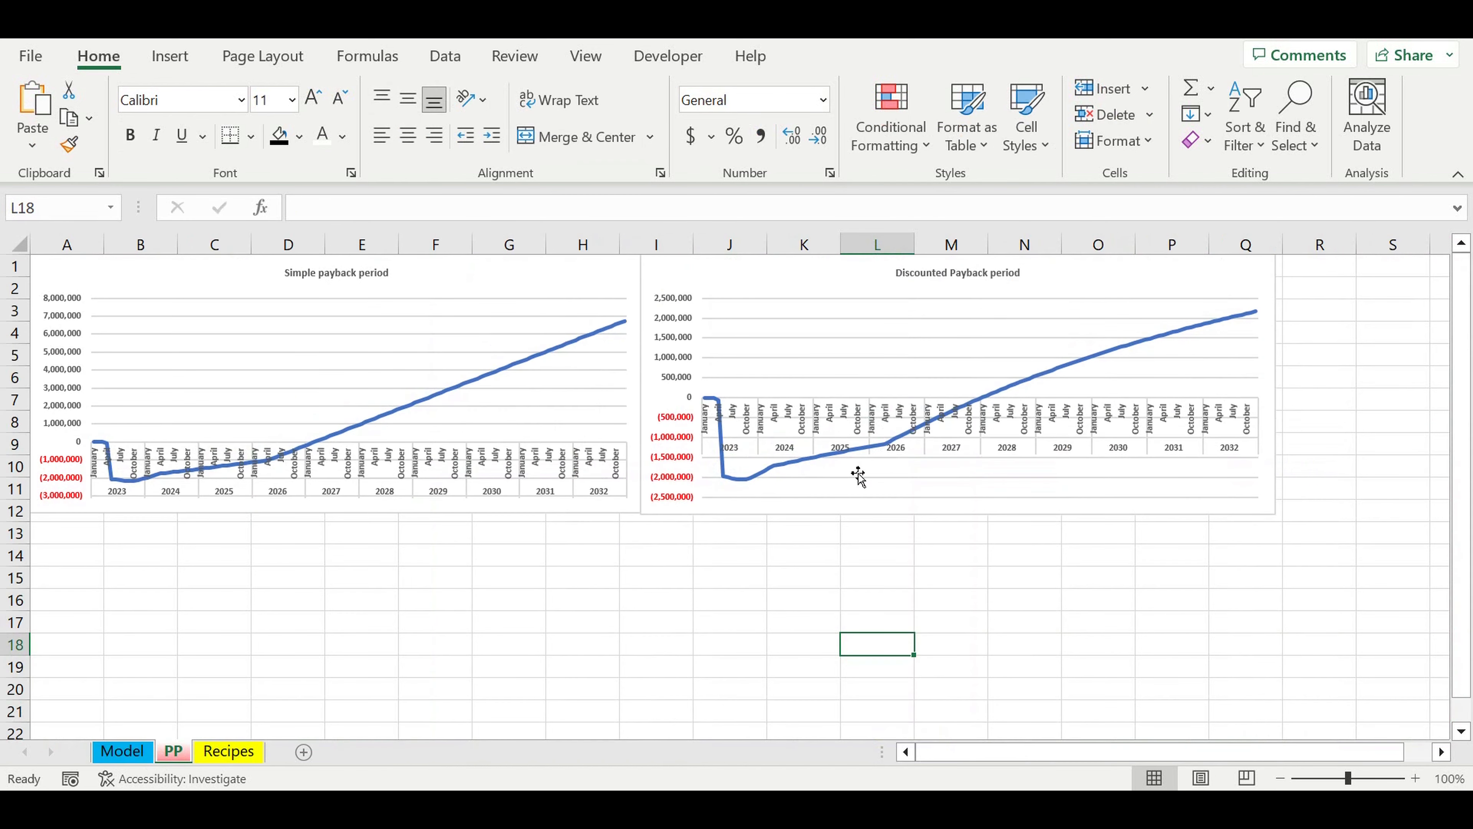
Step: Lower the Model sheet's Sales plan COEFF Global to 70% and compare both payback charts on the PP sheet
click(116, 752)
scroll(994, 373, up, 13)
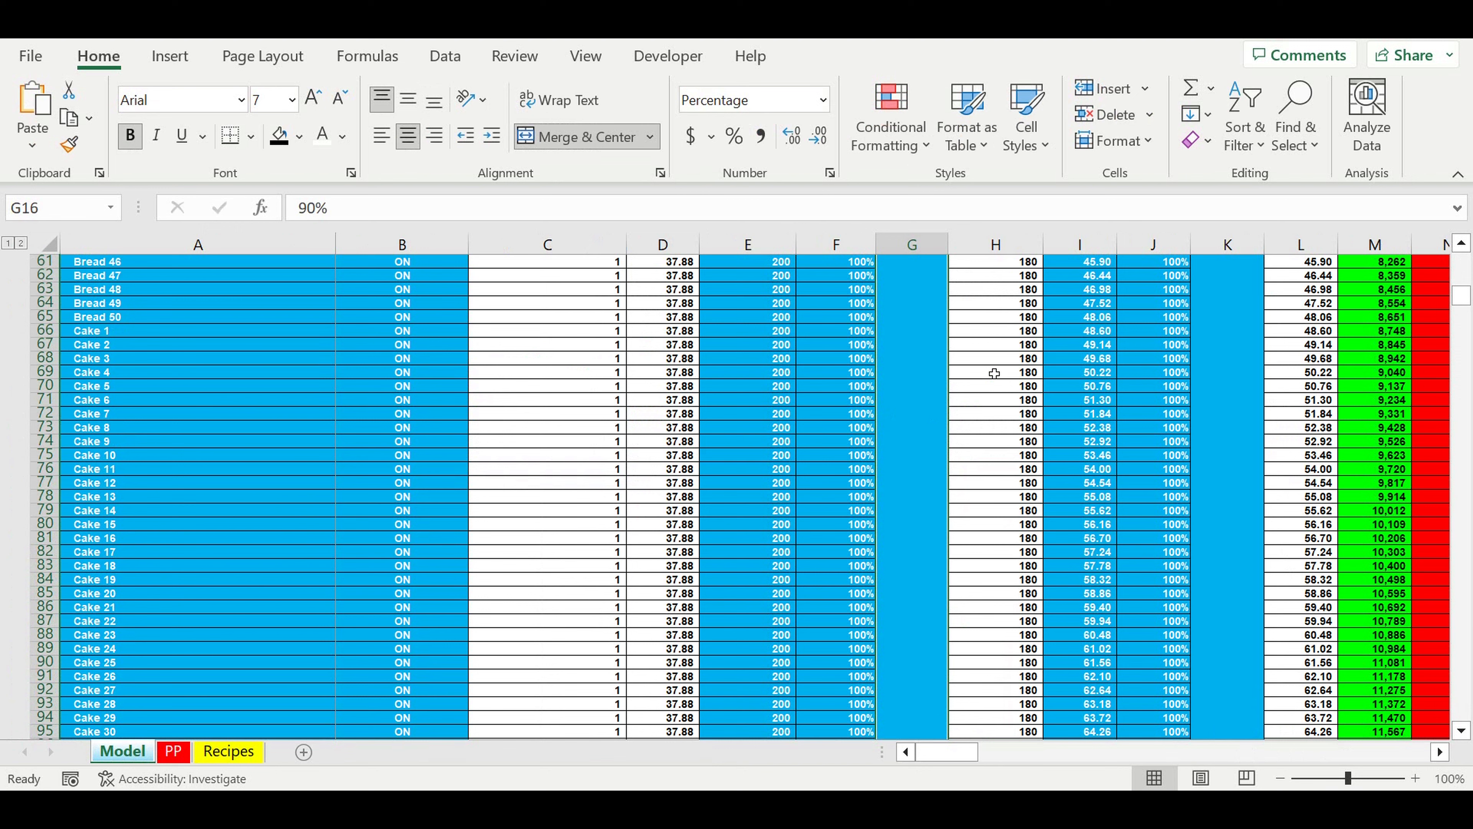
scroll(994, 374, up, 2)
scroll(995, 374, up, 13)
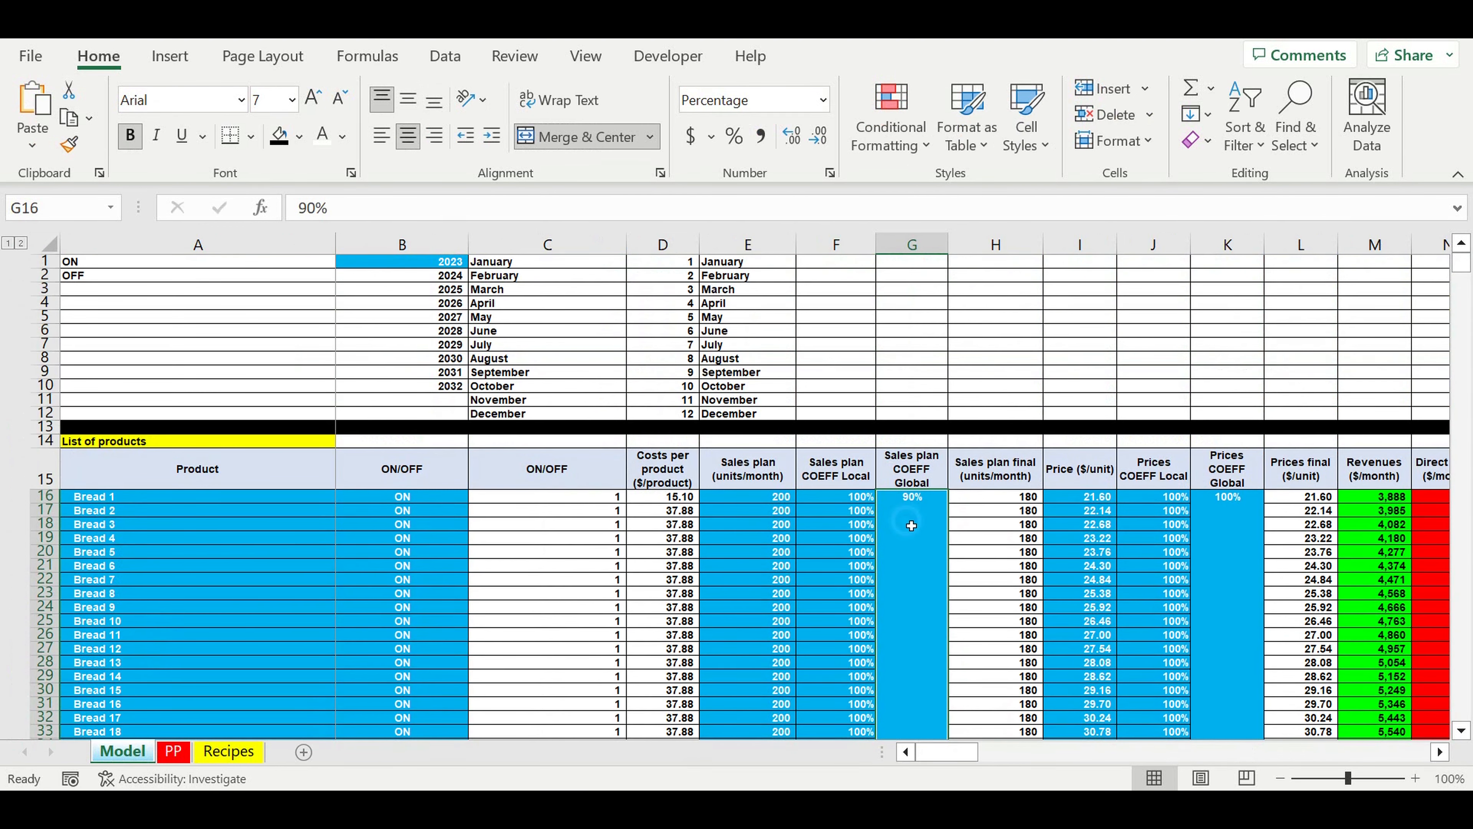
text(70)
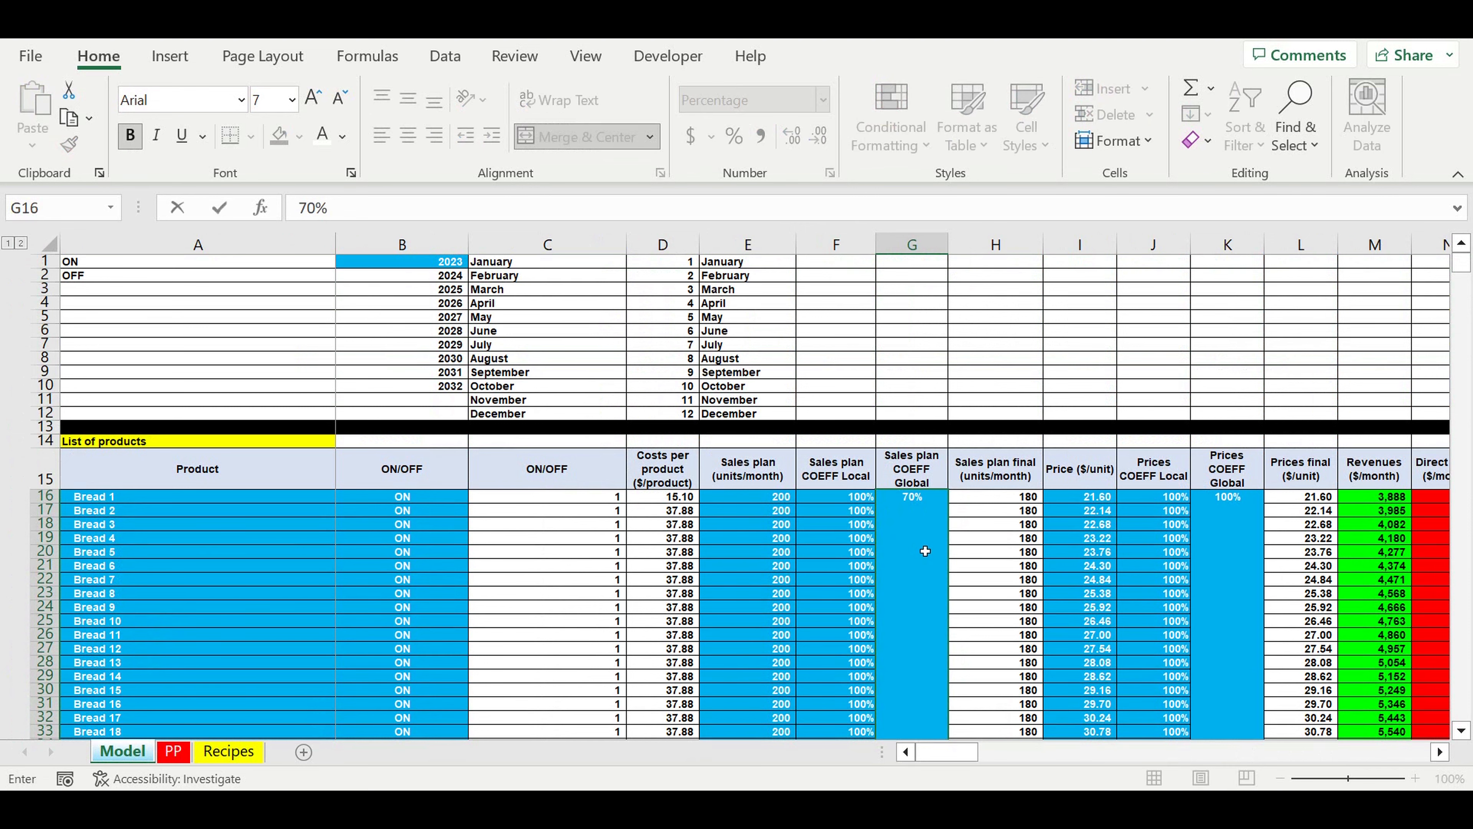
key(Return)
click(174, 752)
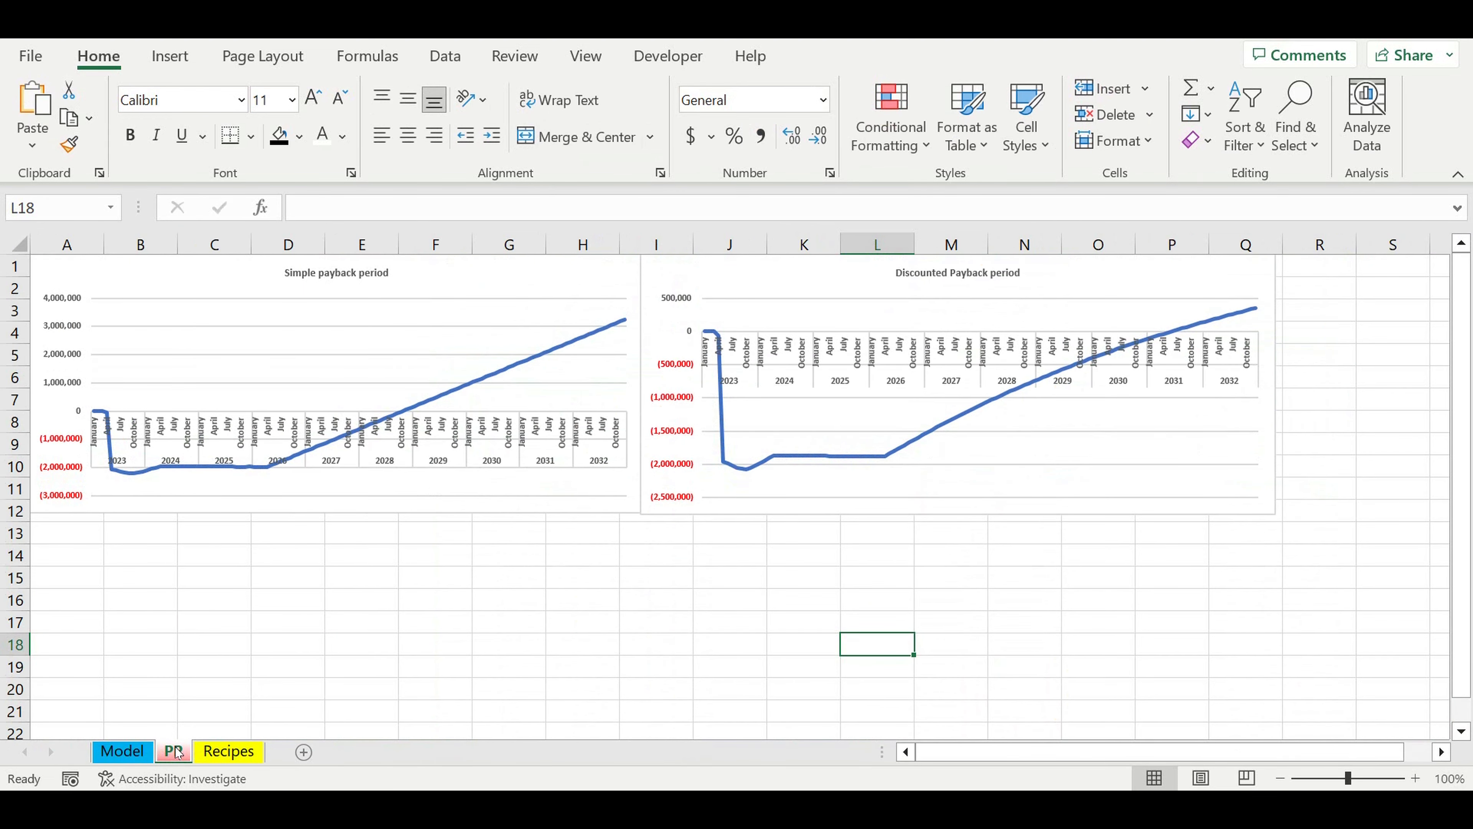
Step: Restore the Sales plan COEFF Global in G16 of the Model sheet to 100%
click(122, 759)
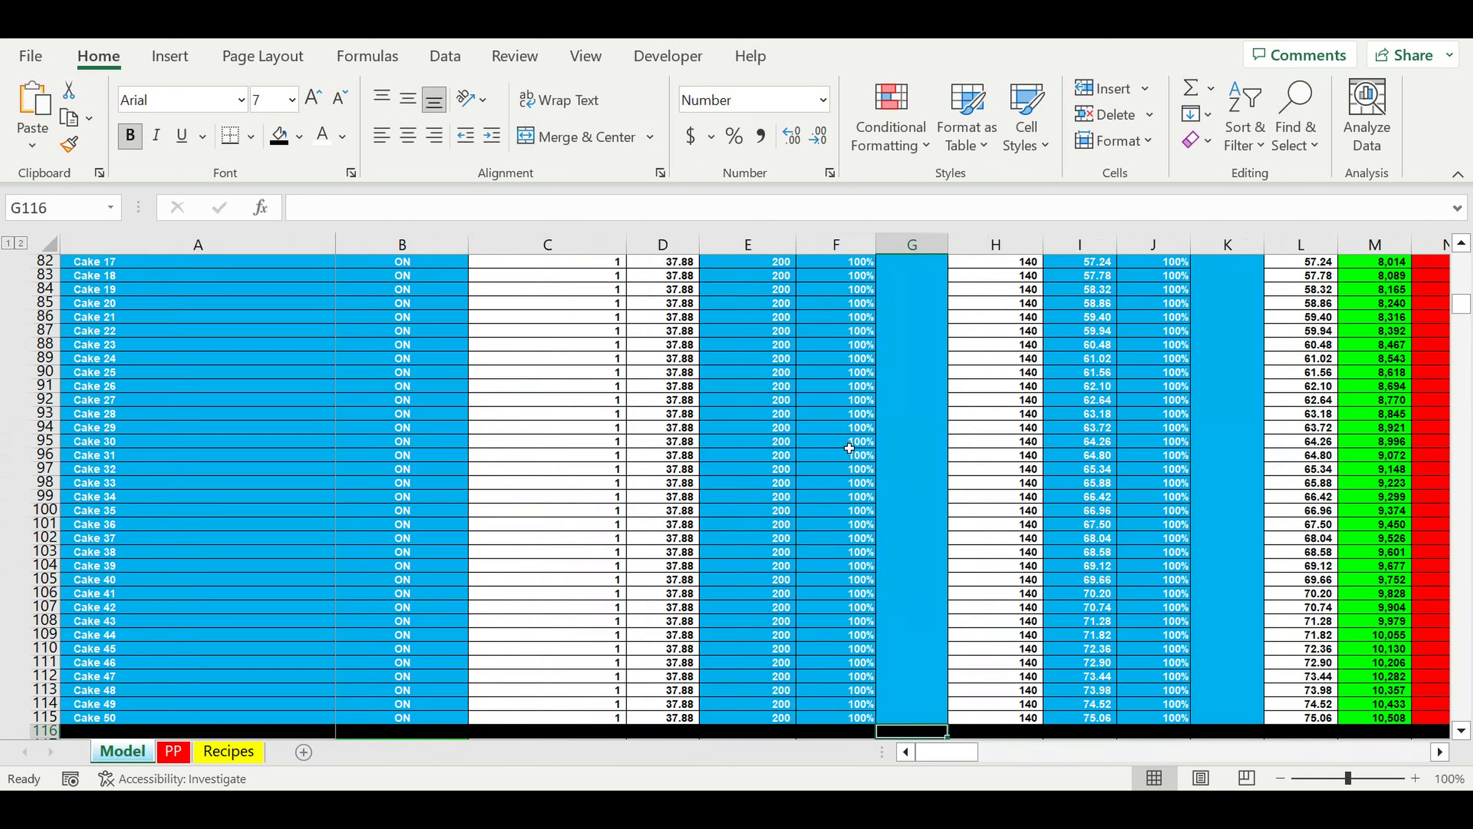
scroll(849, 448, up, 20)
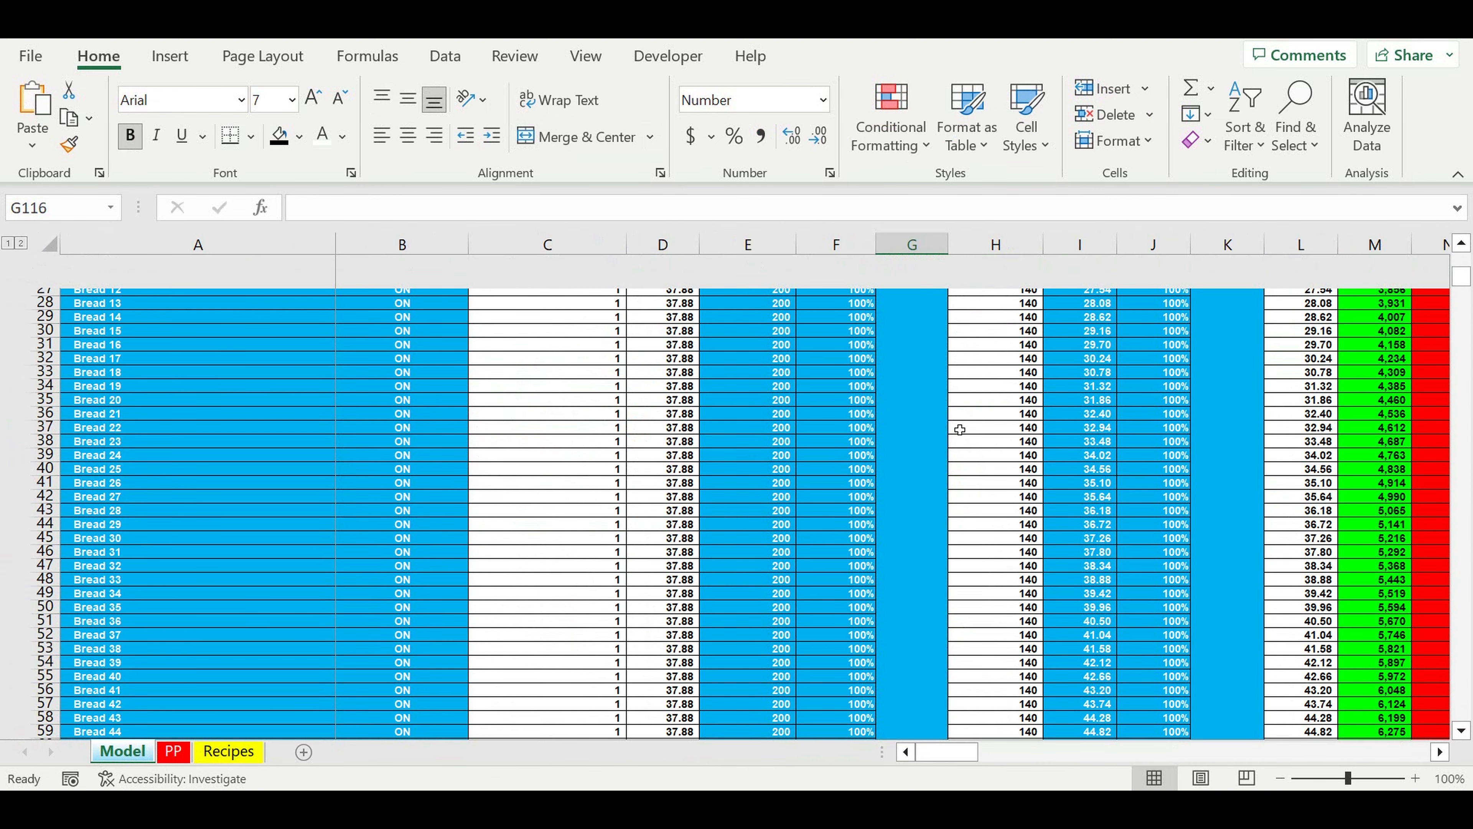
click(916, 374)
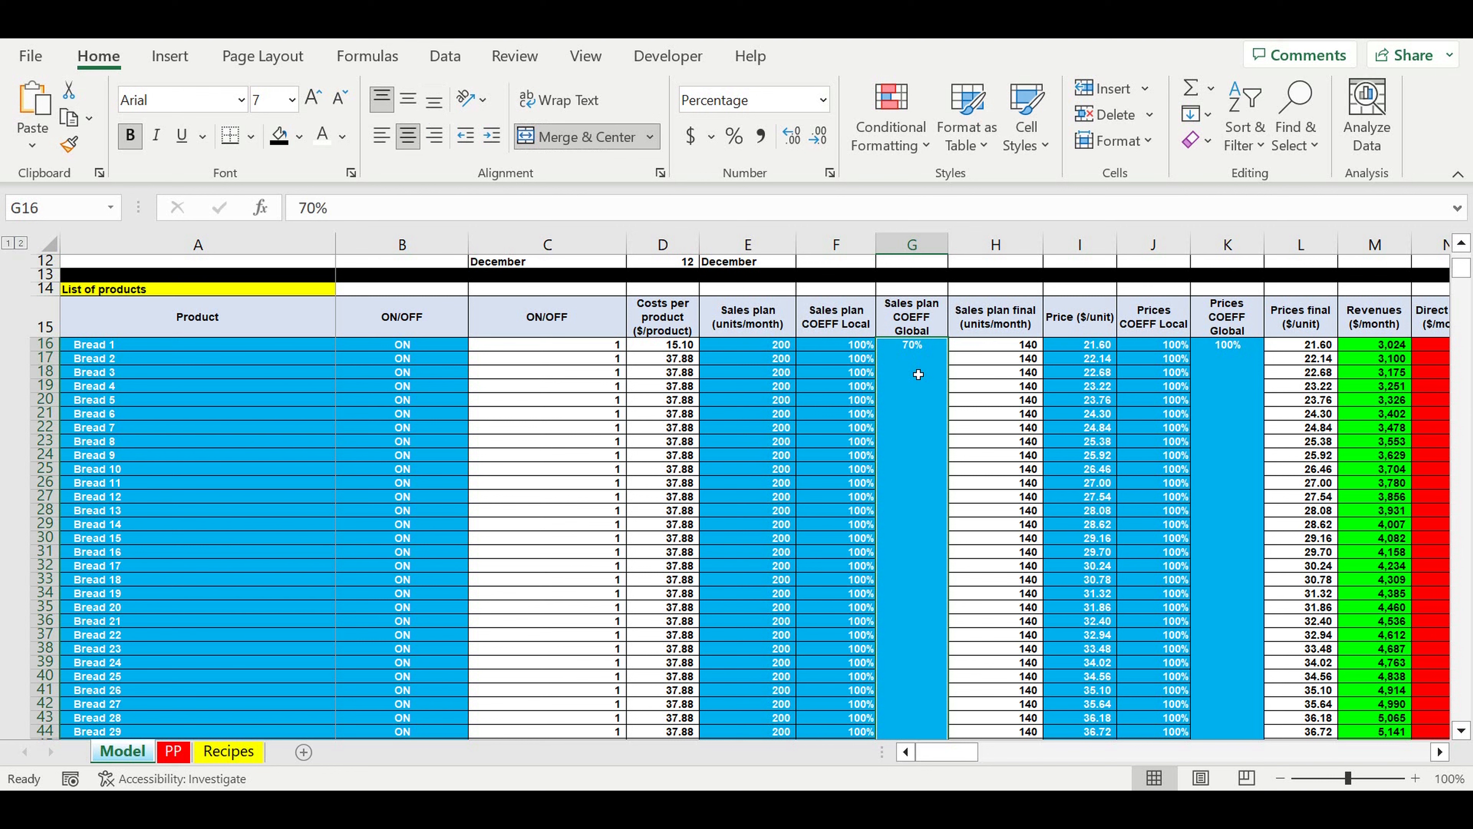
text(100)
key(Return)
Step: Set the Investment plan's Global COEFF in G751 to 130% and examine both payback charts on the PP sheet
scroll(1003, 438, down, 20)
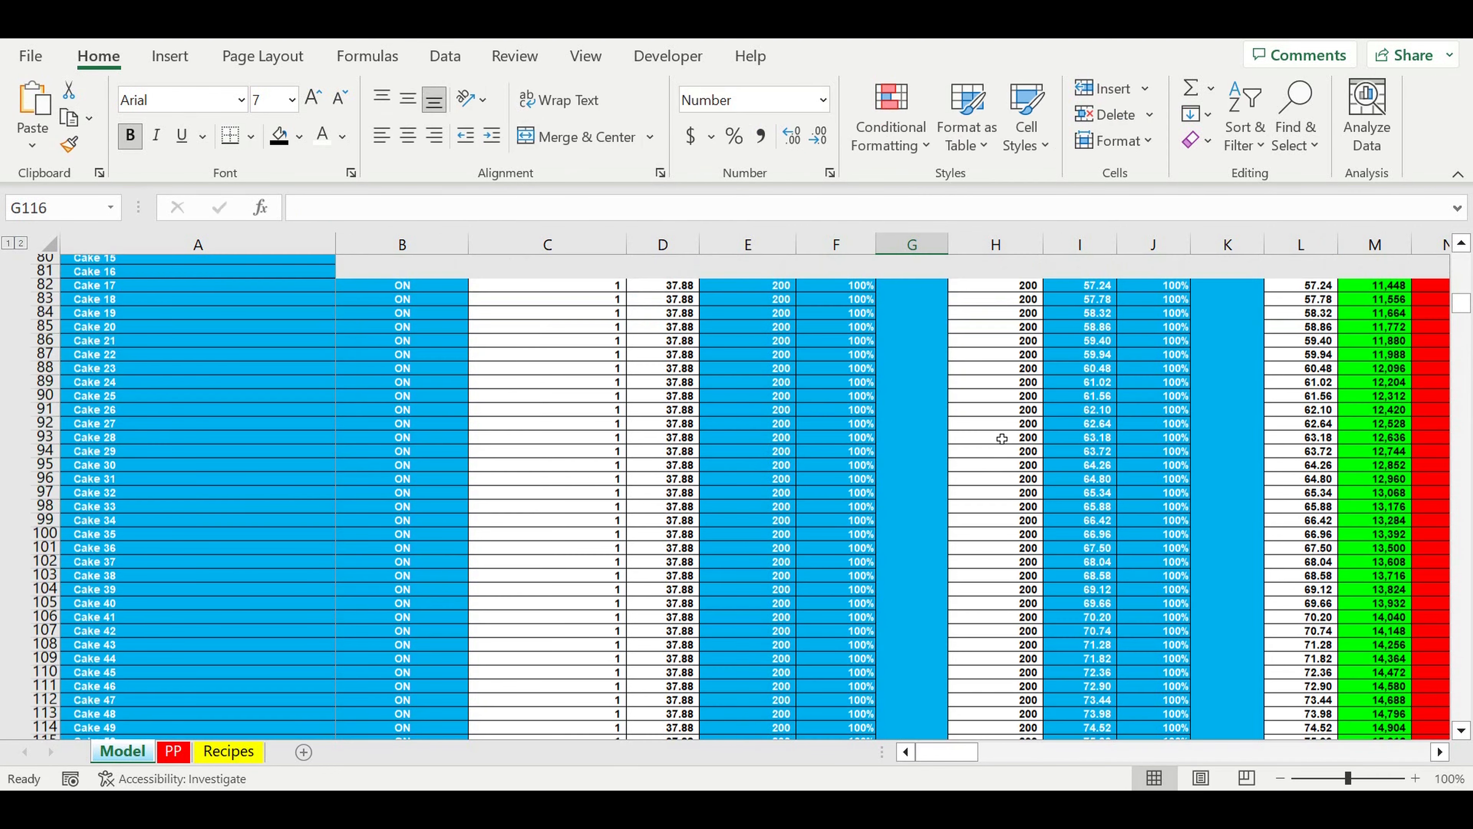
click(996, 455)
scroll(636, 551, down, 15)
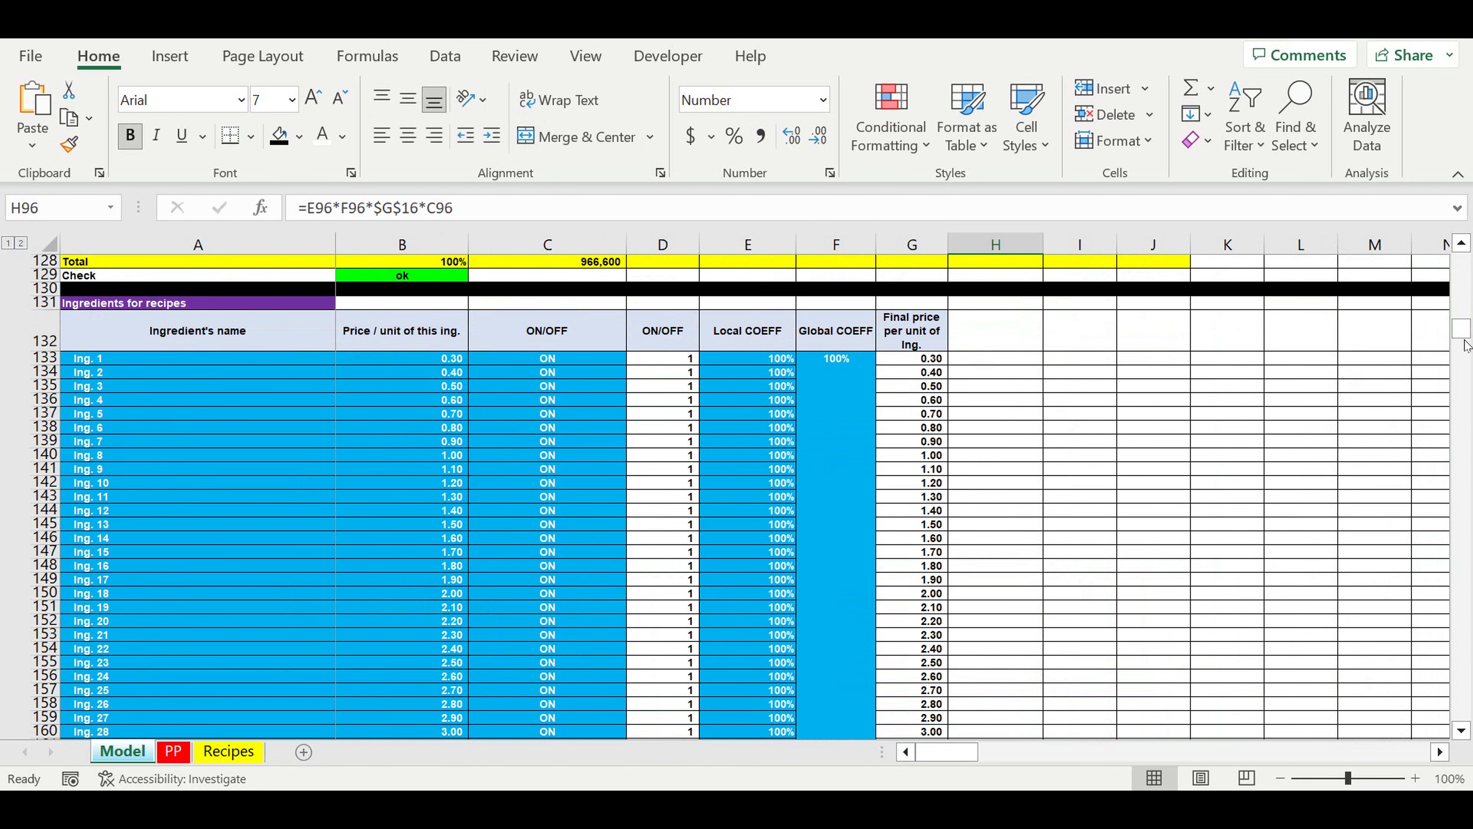
drag(1461, 329, 1471, 615)
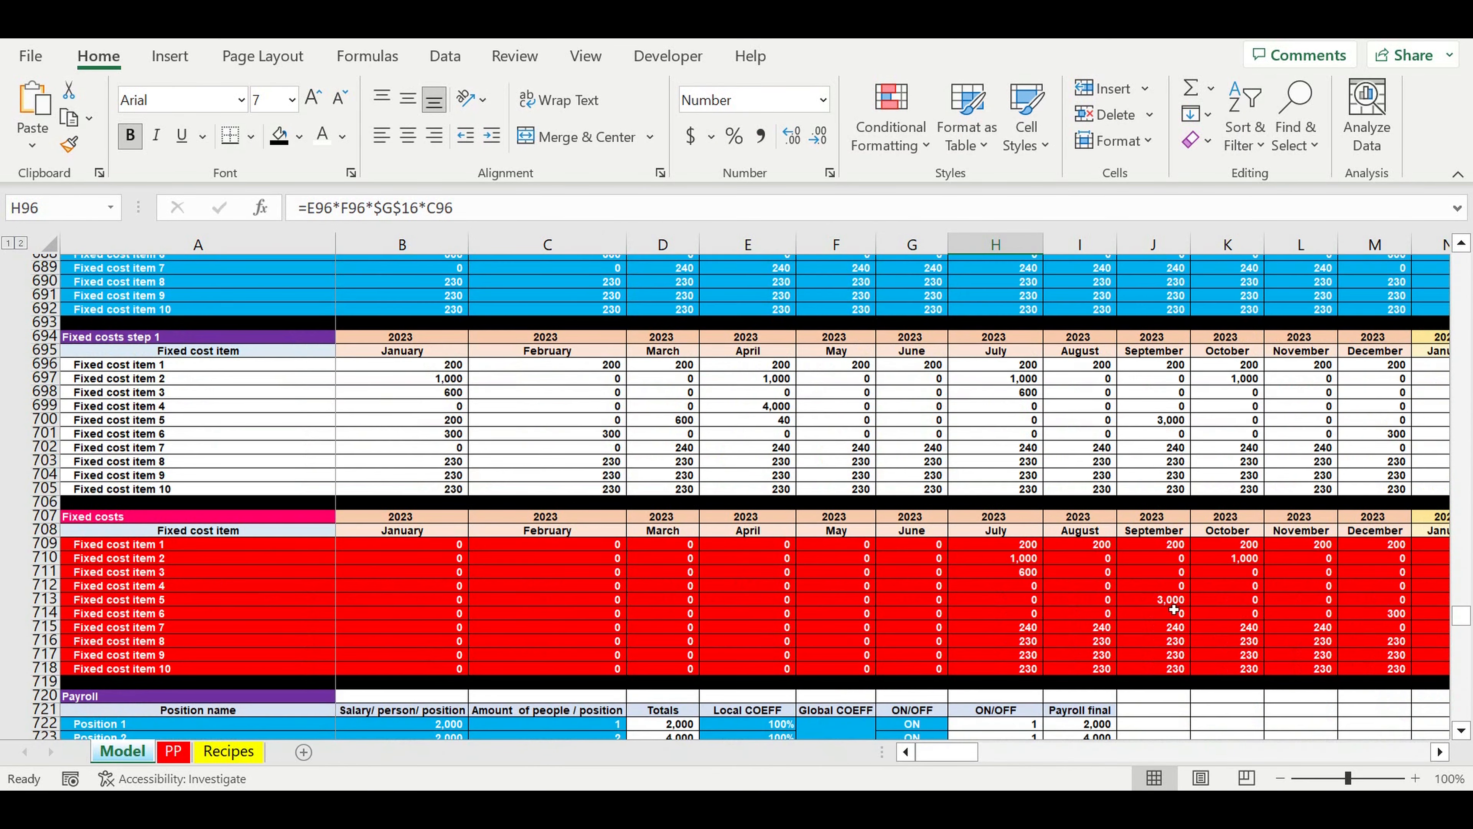
scroll(1174, 609, down, 3)
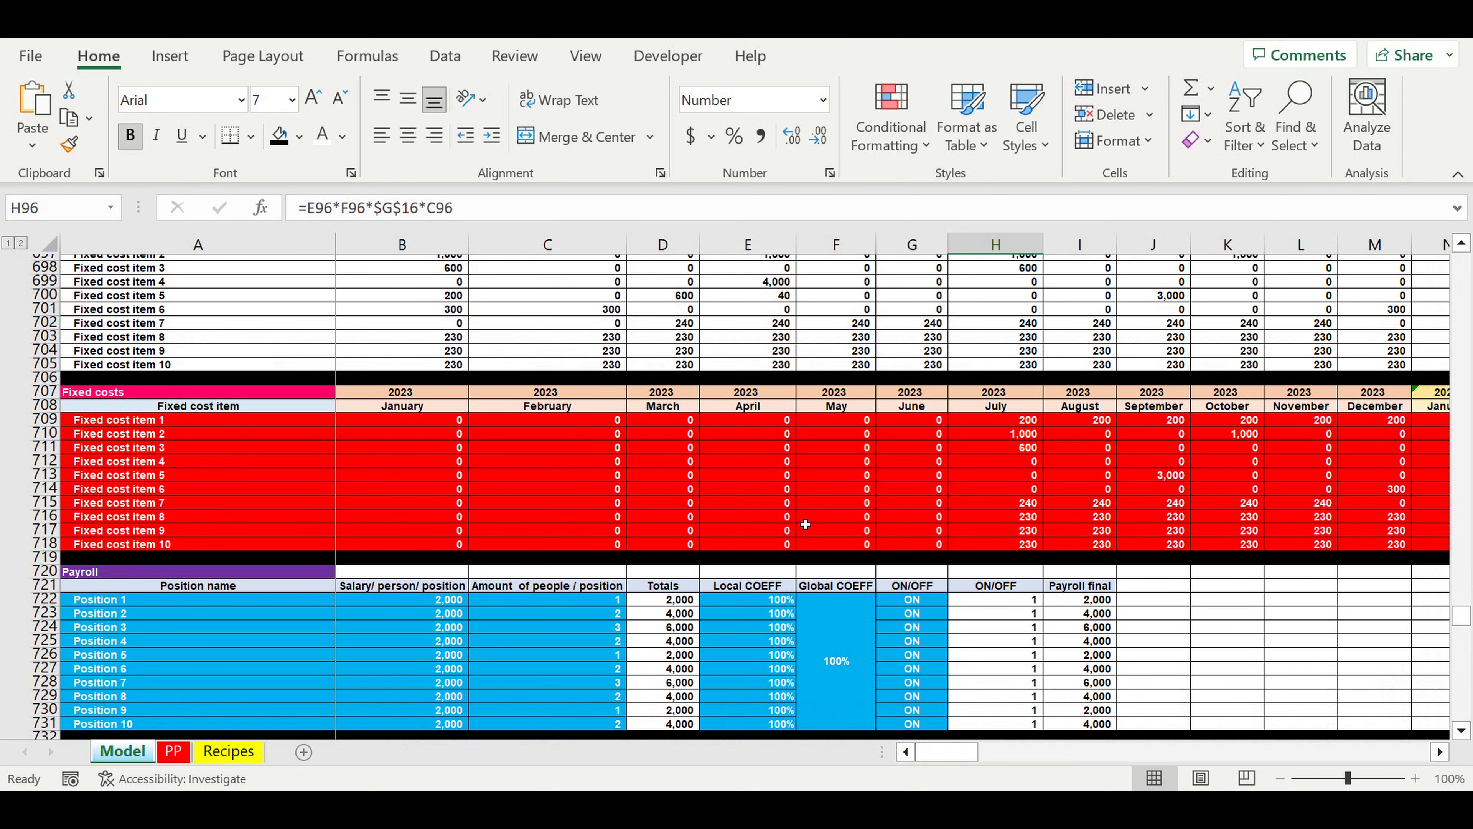
scroll(806, 524, down, 14)
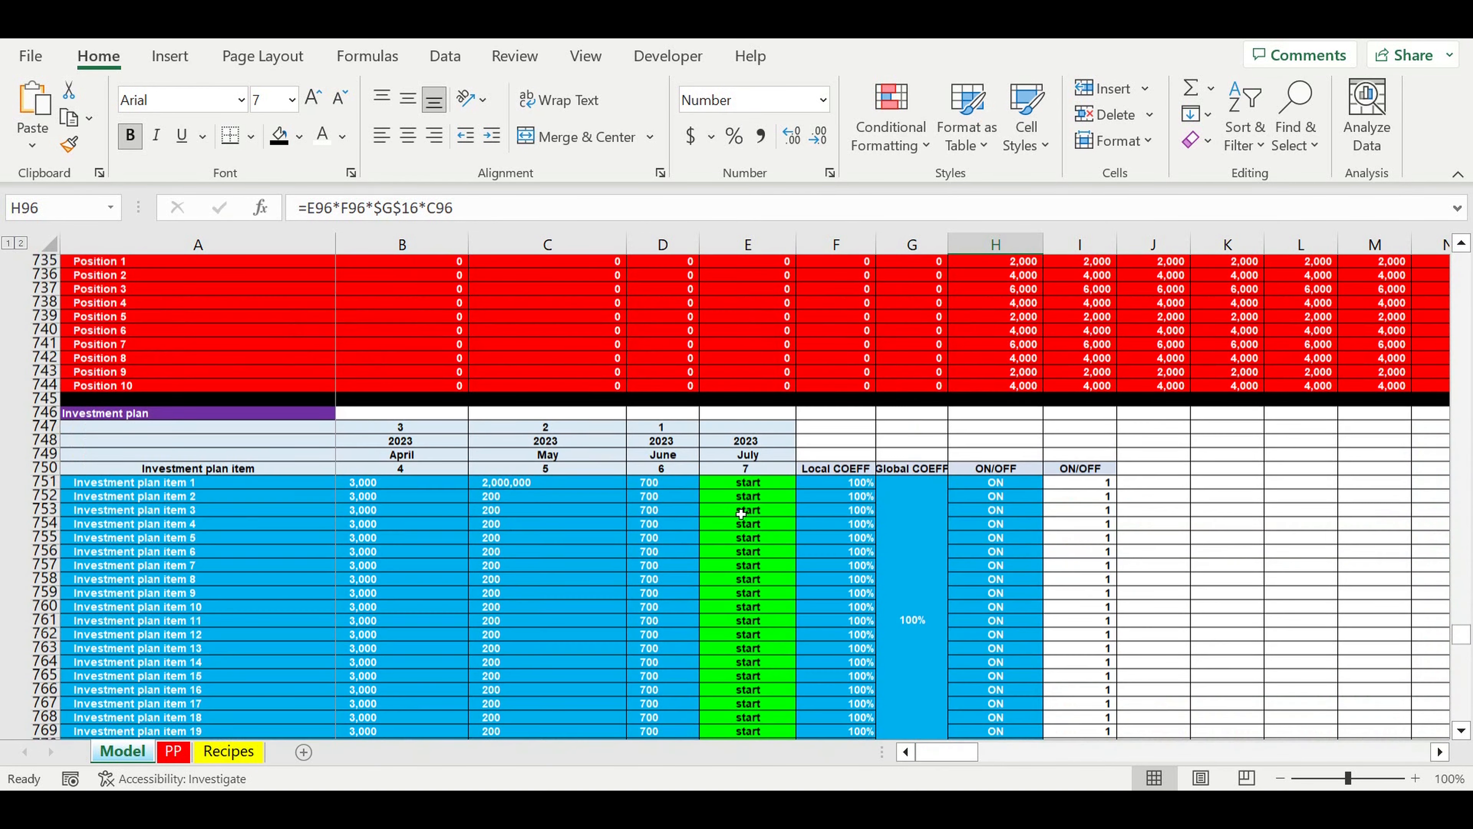
scroll(742, 515, down, 1)
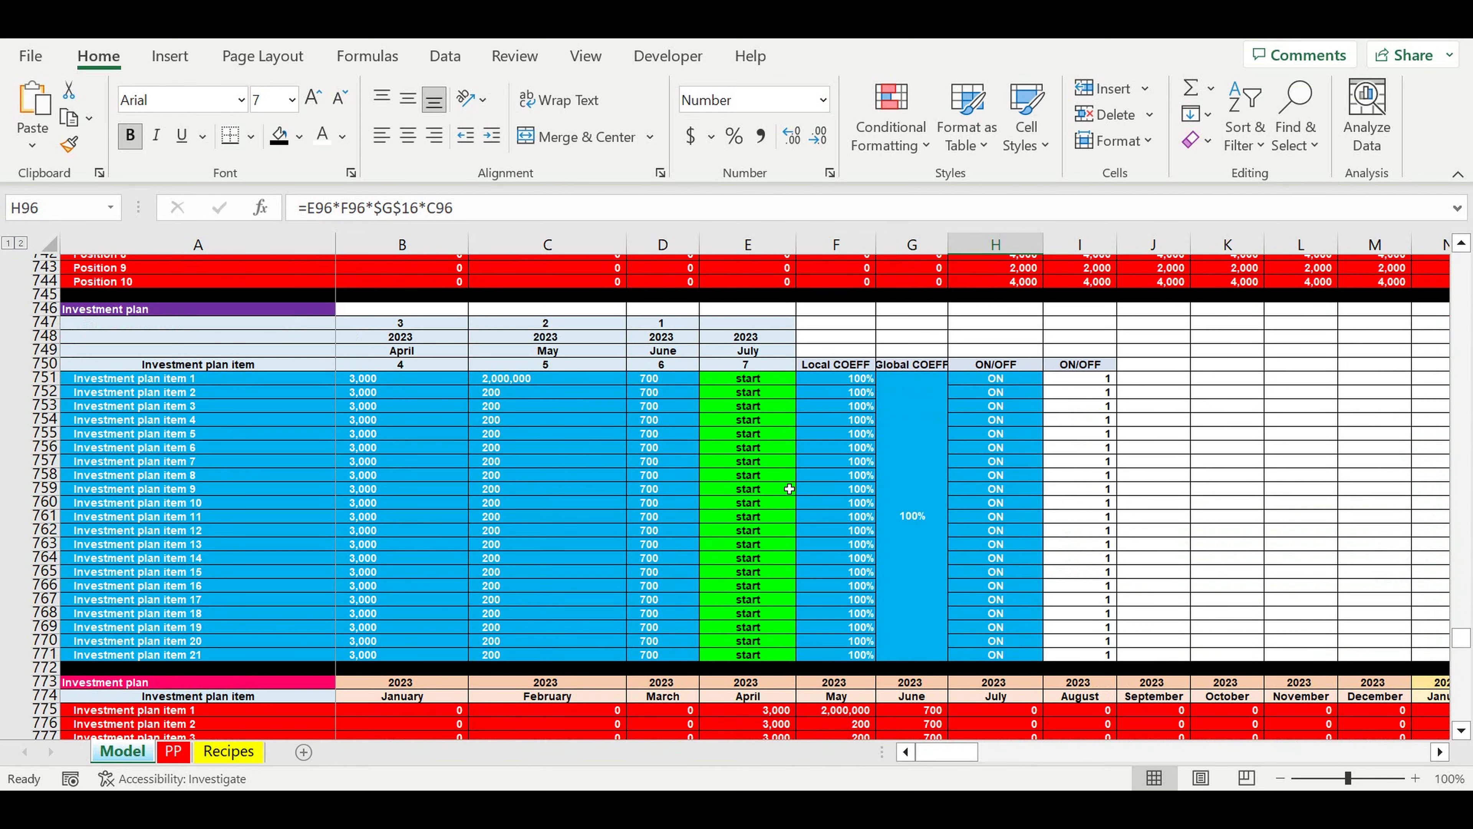
click(937, 508)
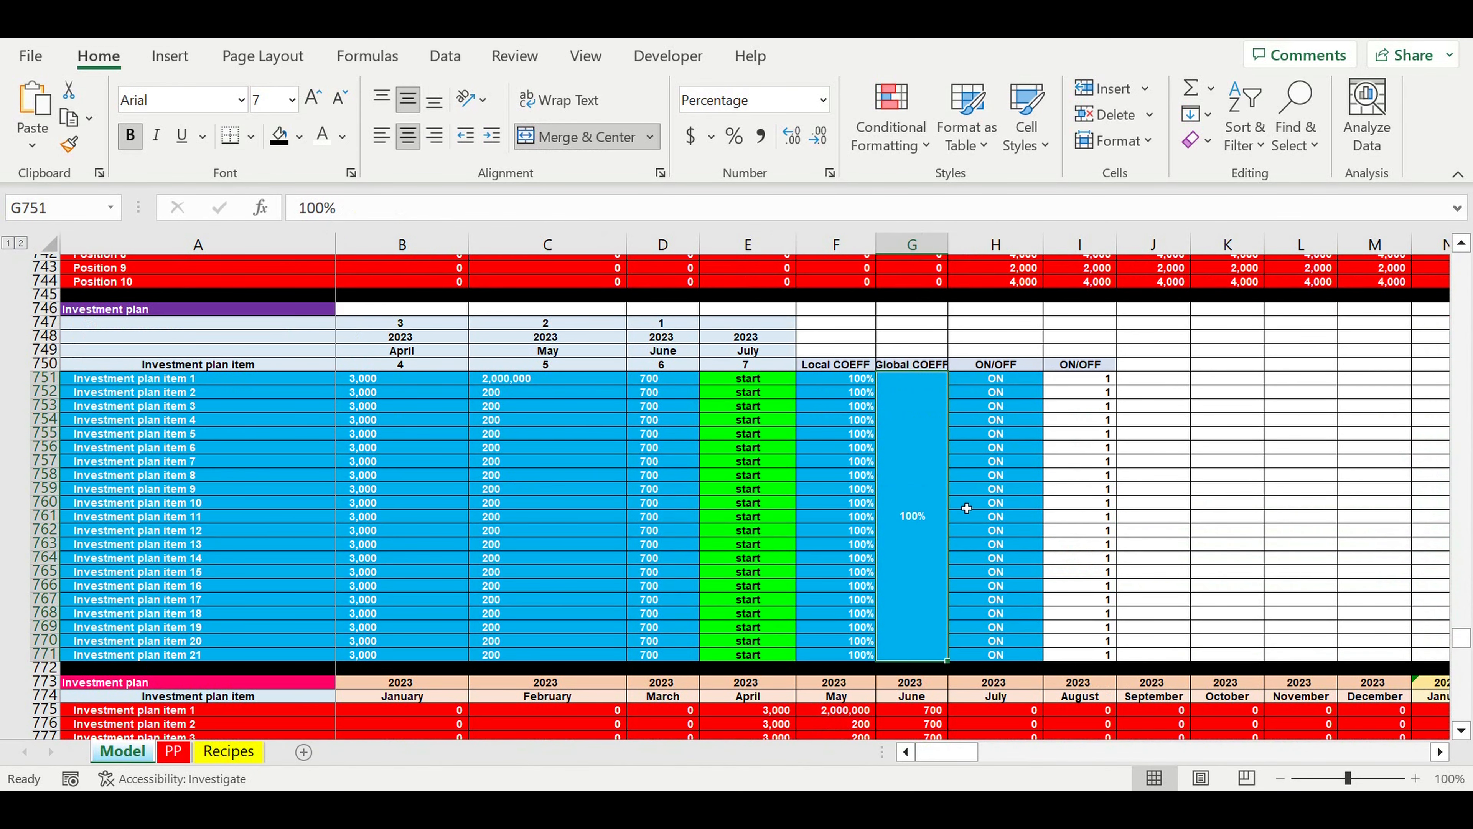
text(130)
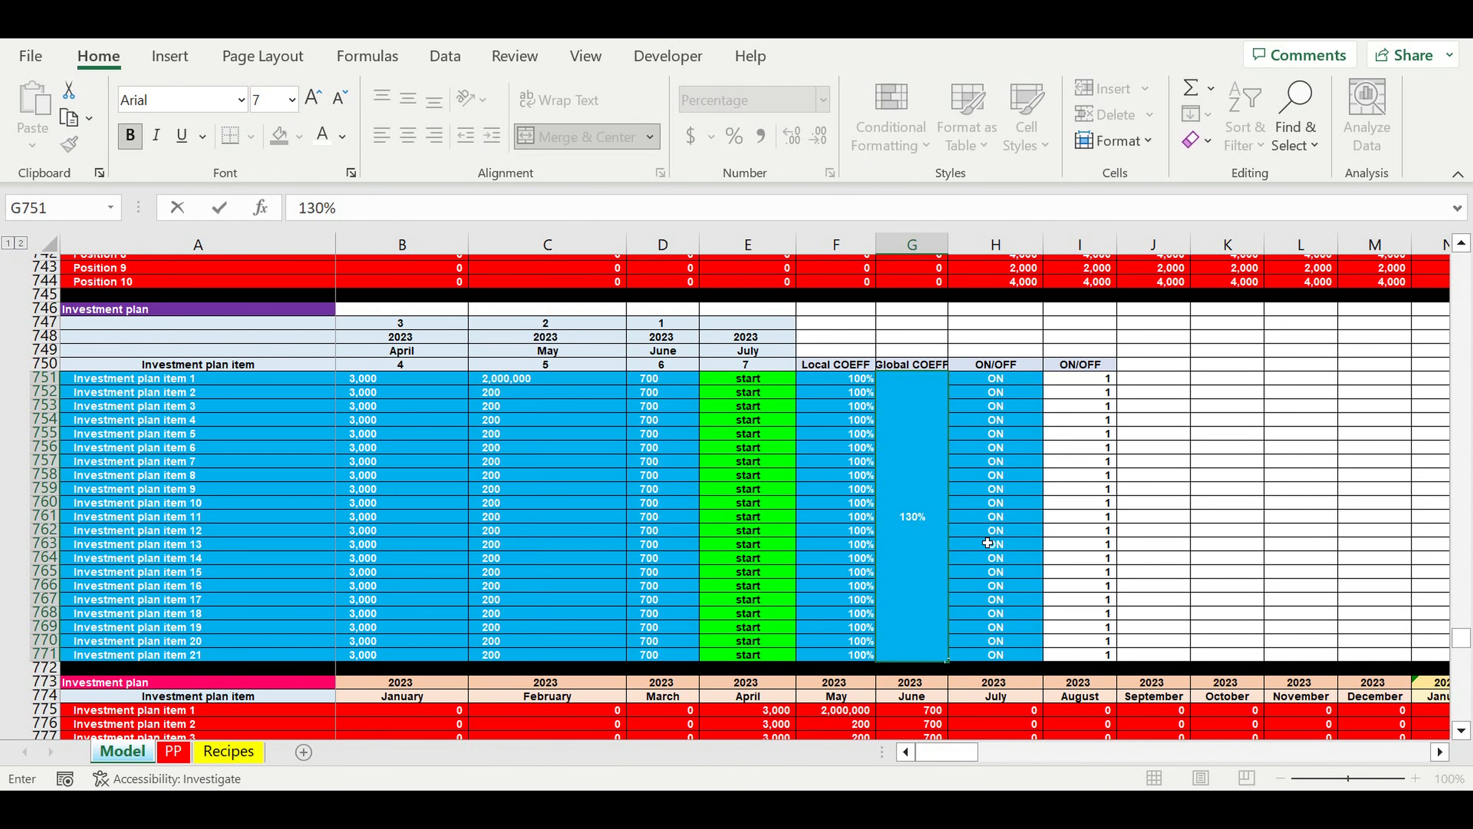
key(Return)
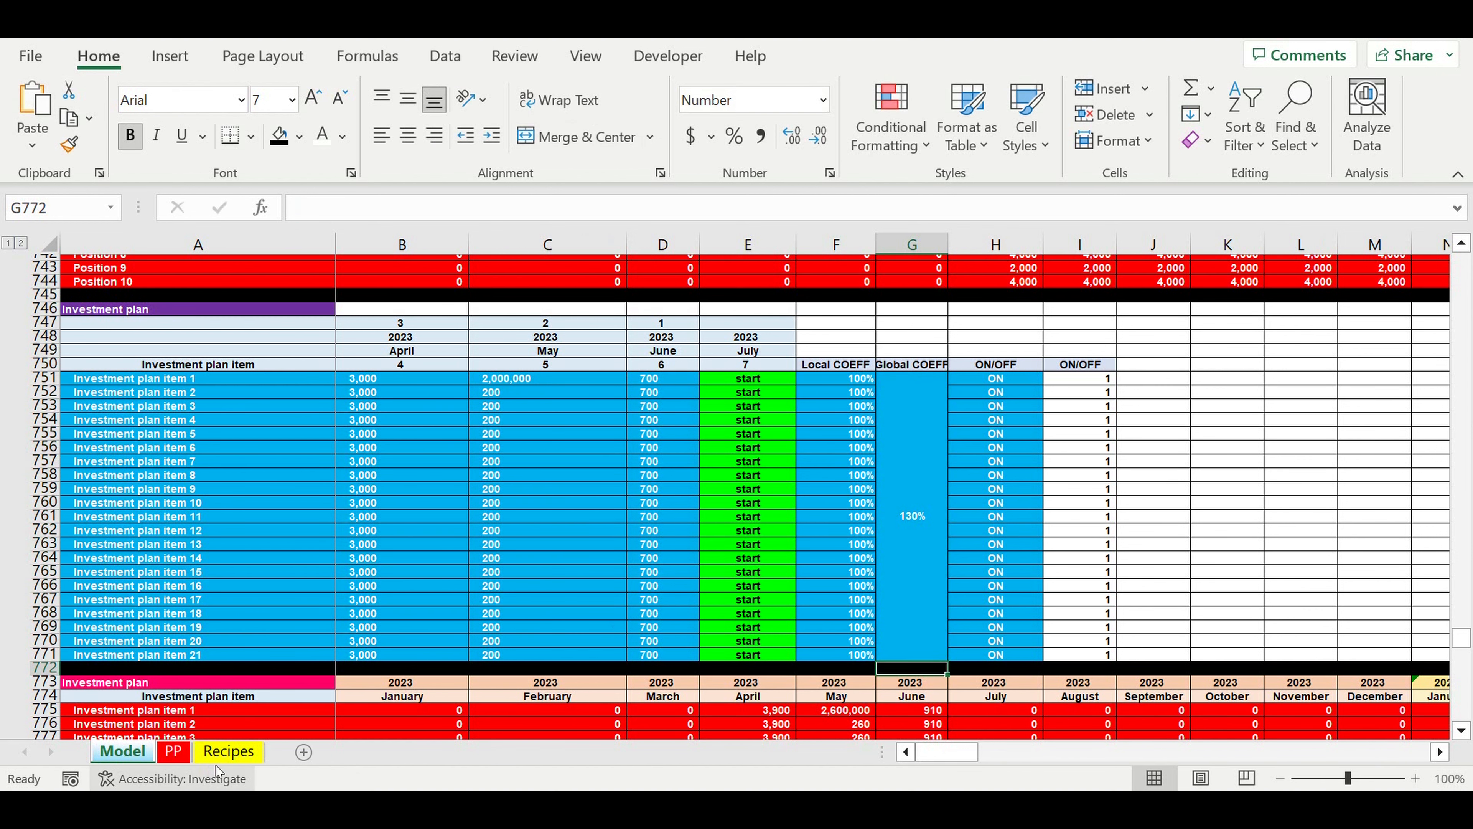
click(173, 752)
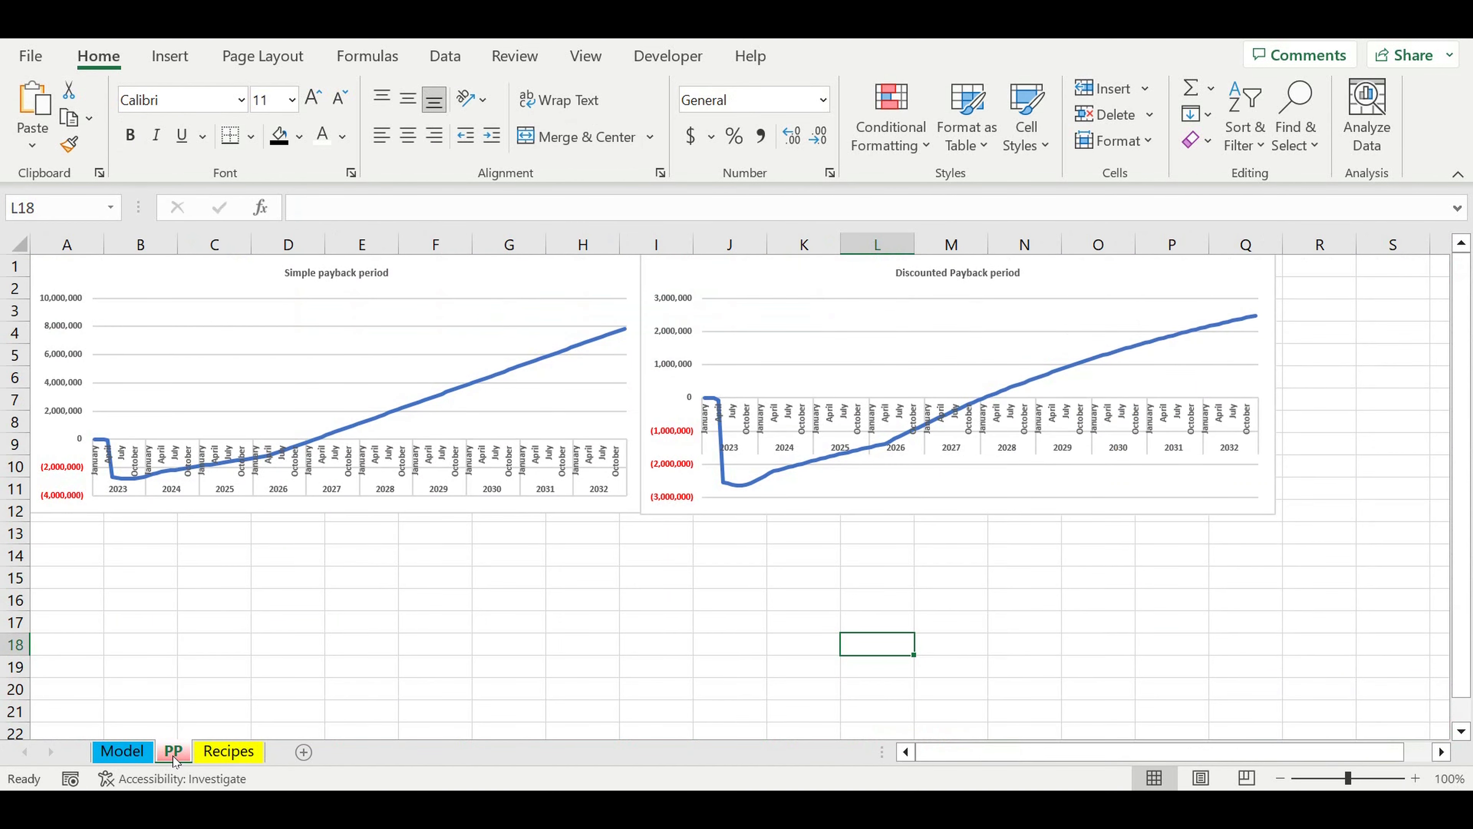
Step: Raise the Investment plan's Global COEFF on the Model sheet to 170% and compare both payback charts on the PP sheet
click(123, 752)
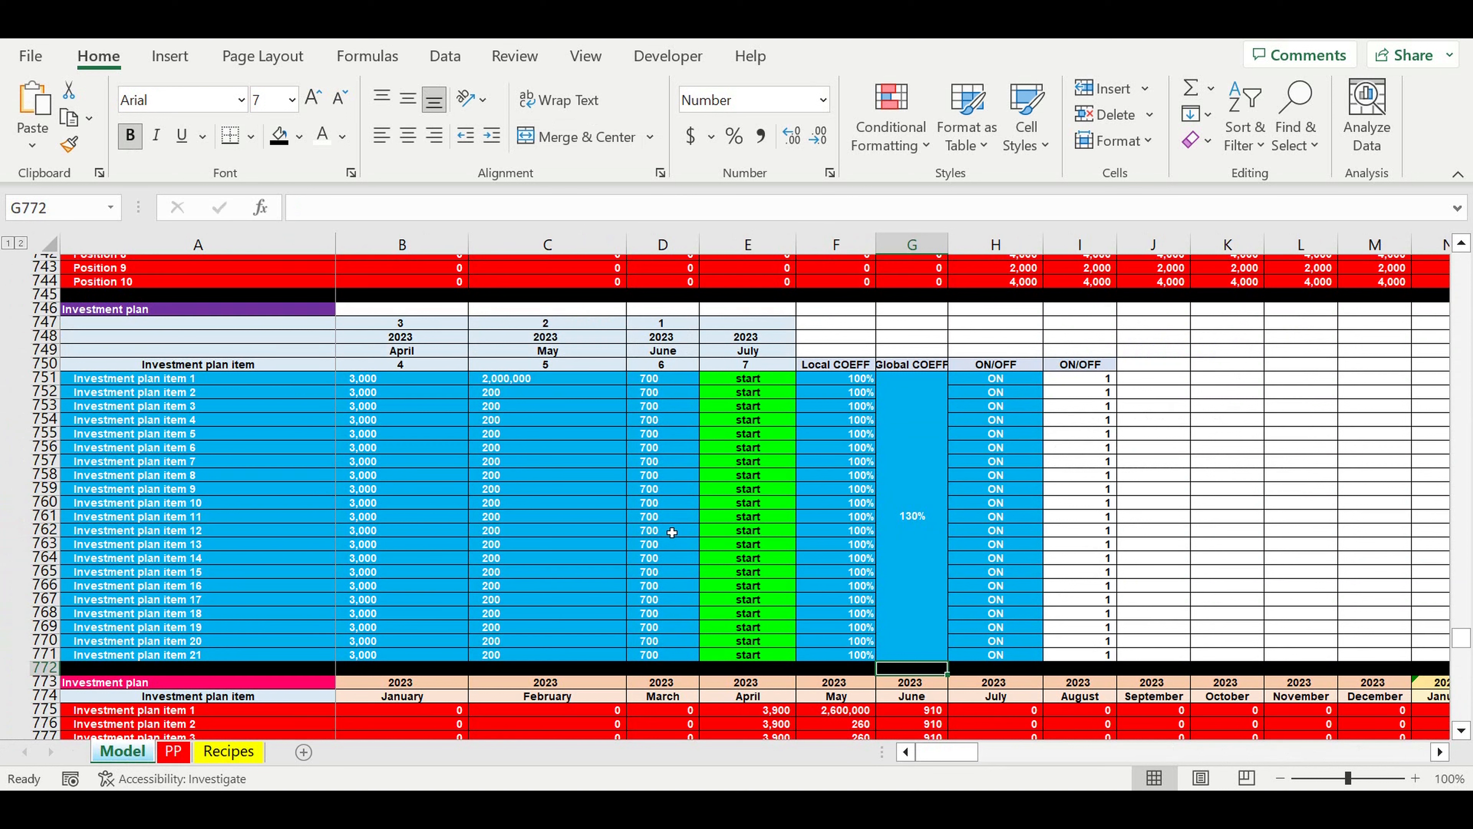
click(915, 499)
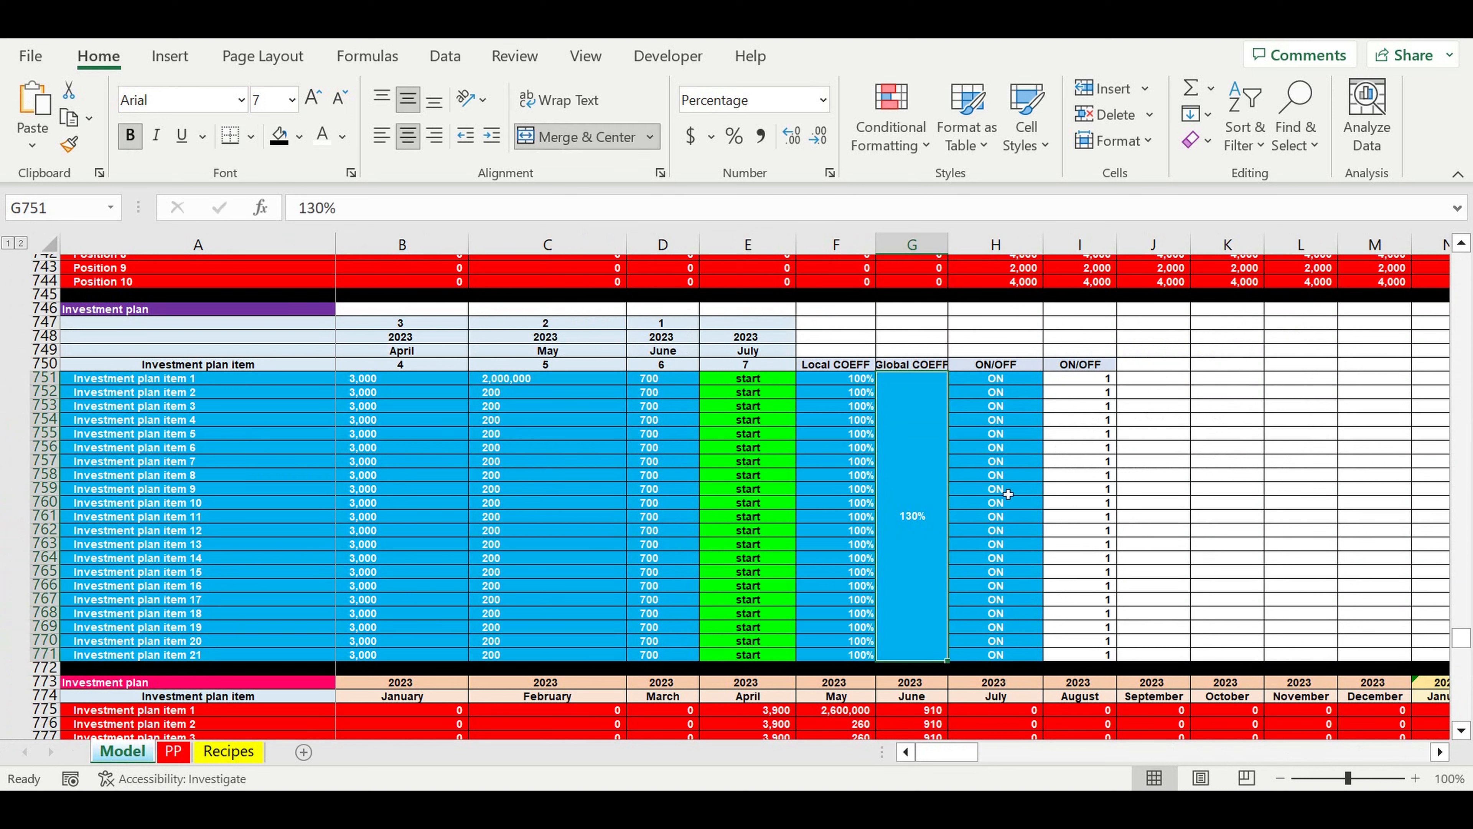
text(1)
text(70)
key(Return)
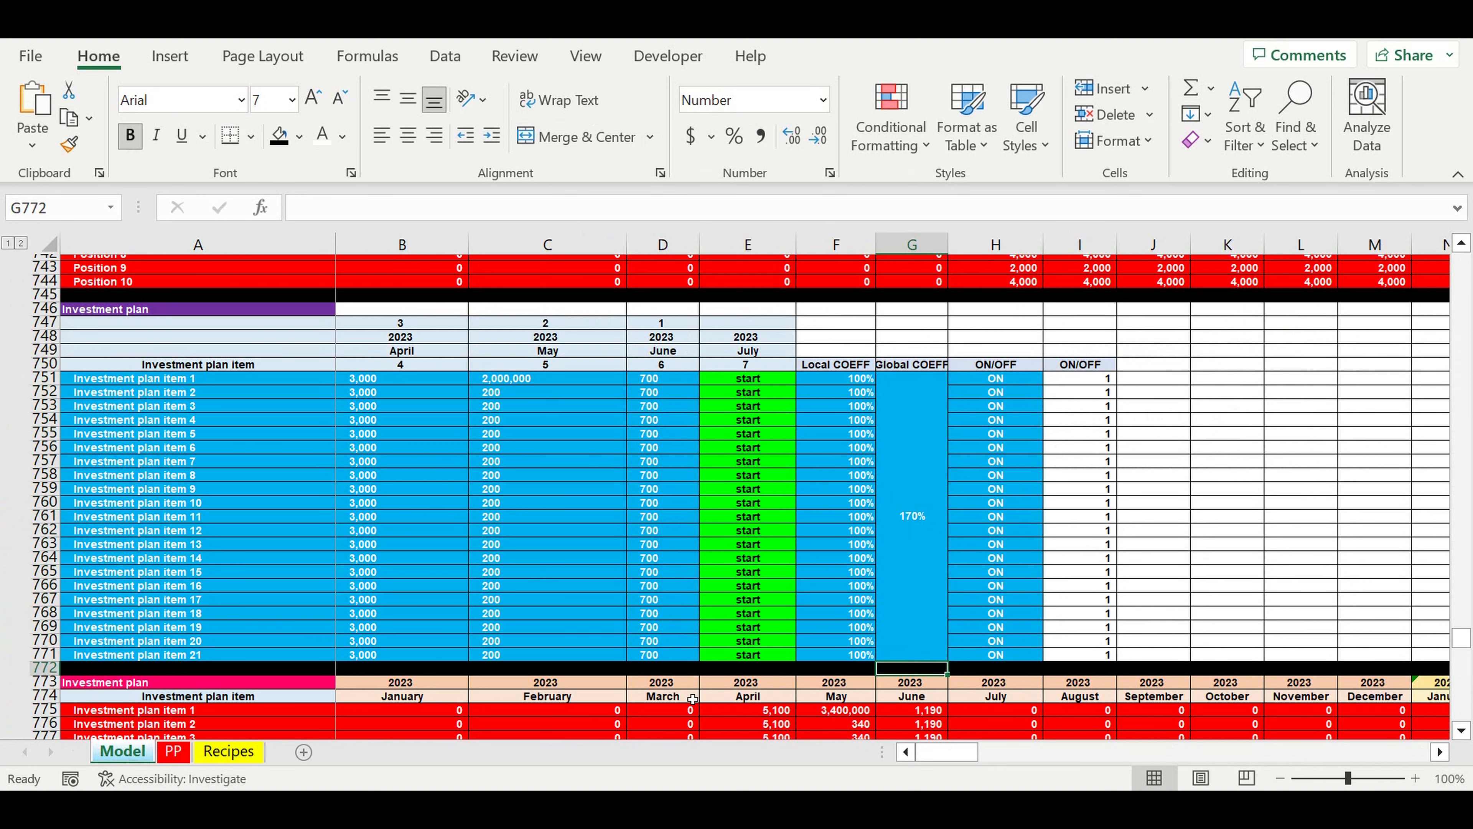
click(176, 753)
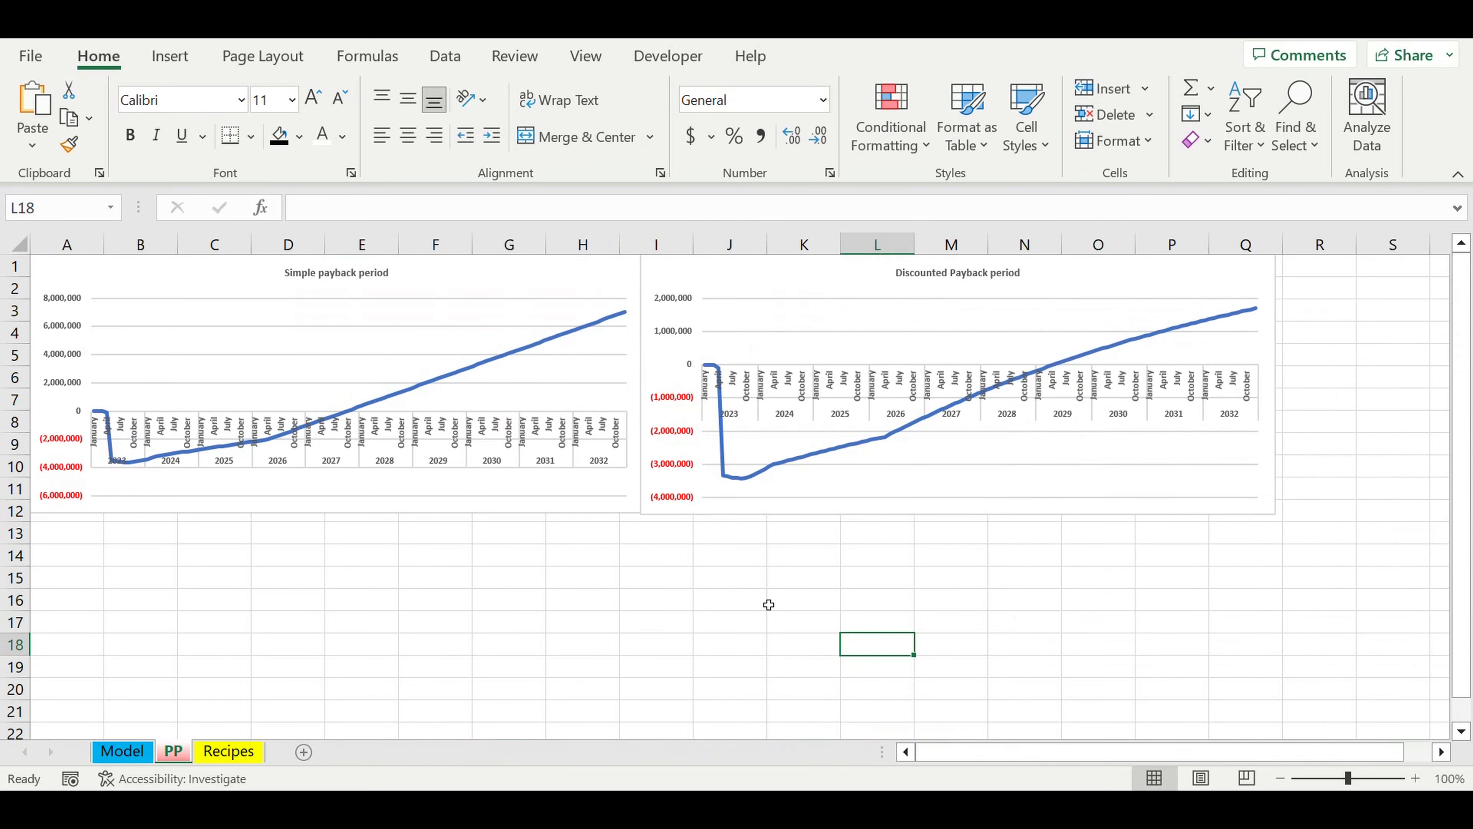
Step: Restore the Investment plan's Global COEFF in G751 of the Model sheet to 100%
click(128, 761)
click(932, 508)
text(10)
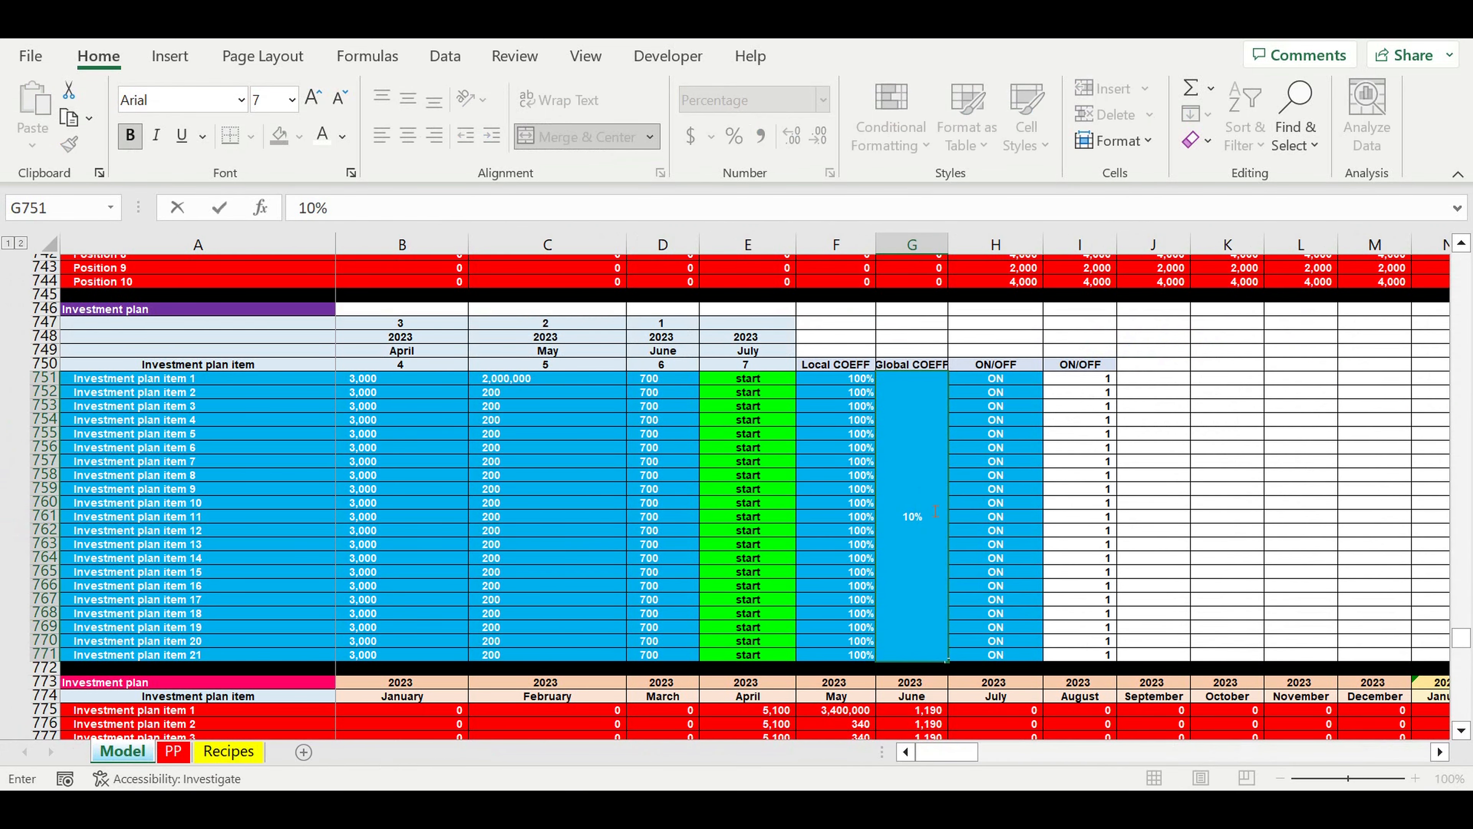
text(0)
key(Return)
click(1135, 490)
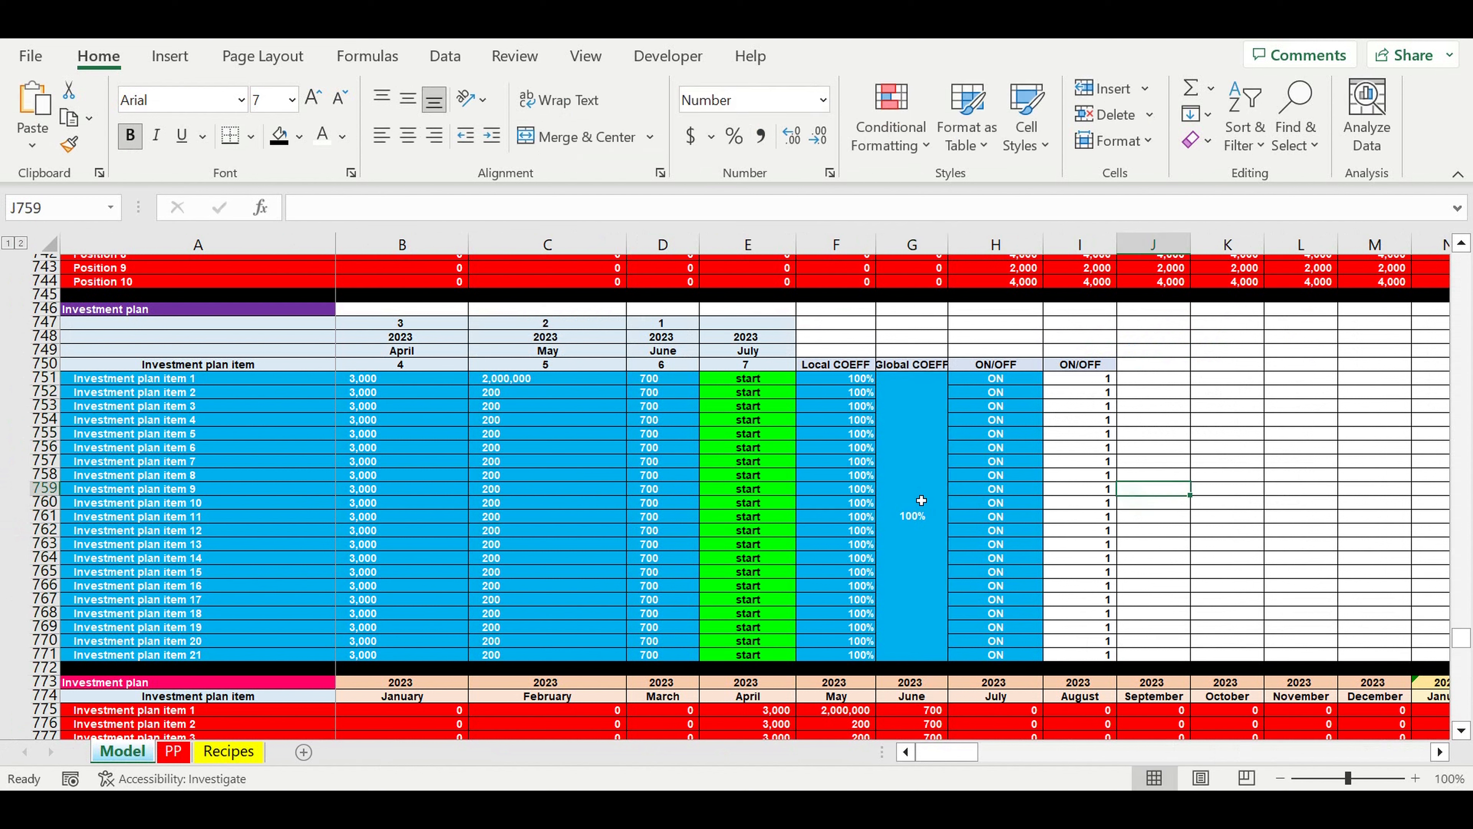
click(898, 485)
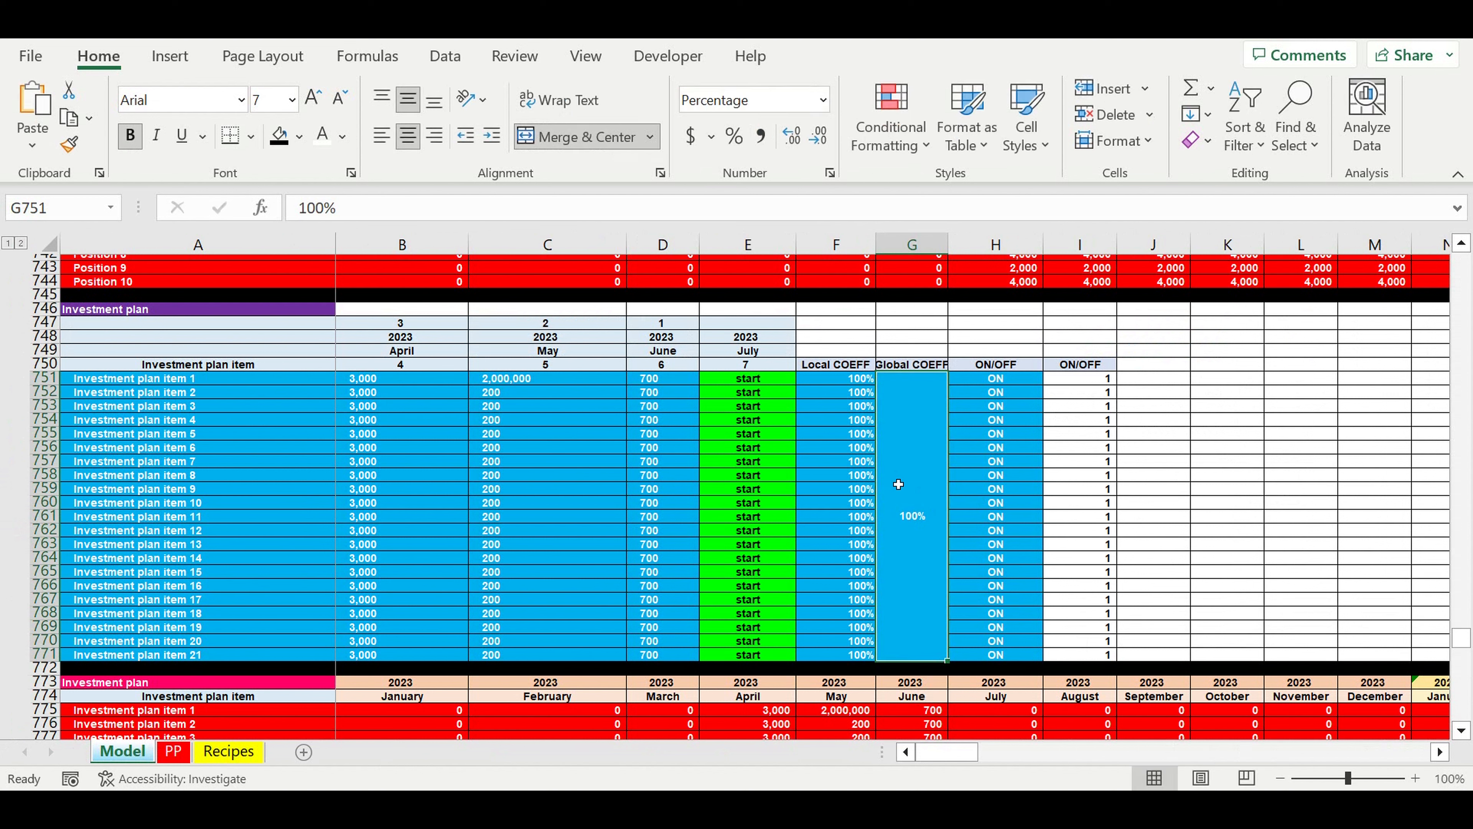
Step: Examine the Investment plan's local and global coefficients and its April and May amounts in rows 751 to 771 of the Model sheet
click(1153, 447)
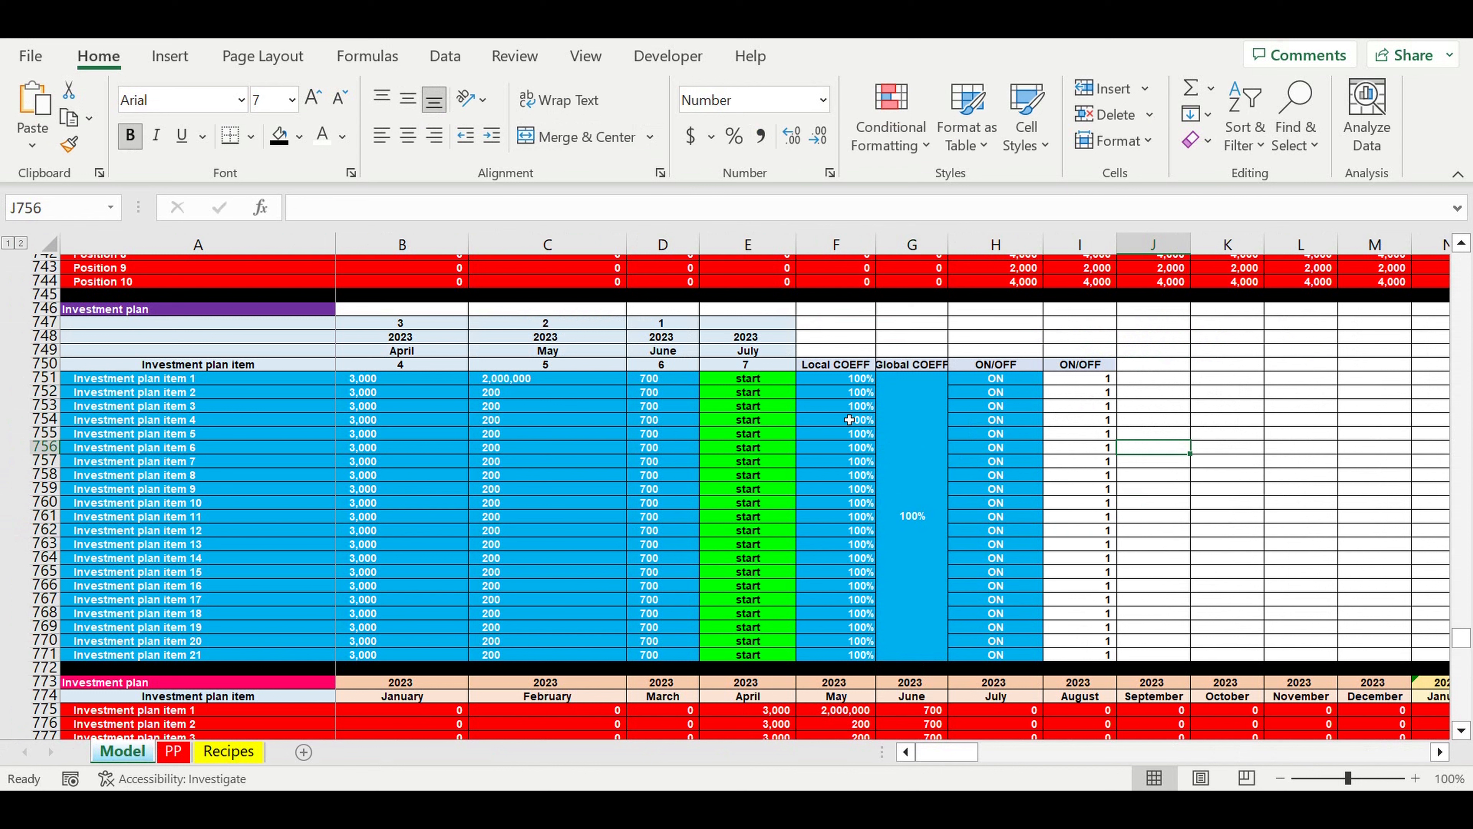
drag(849, 420, 917, 650)
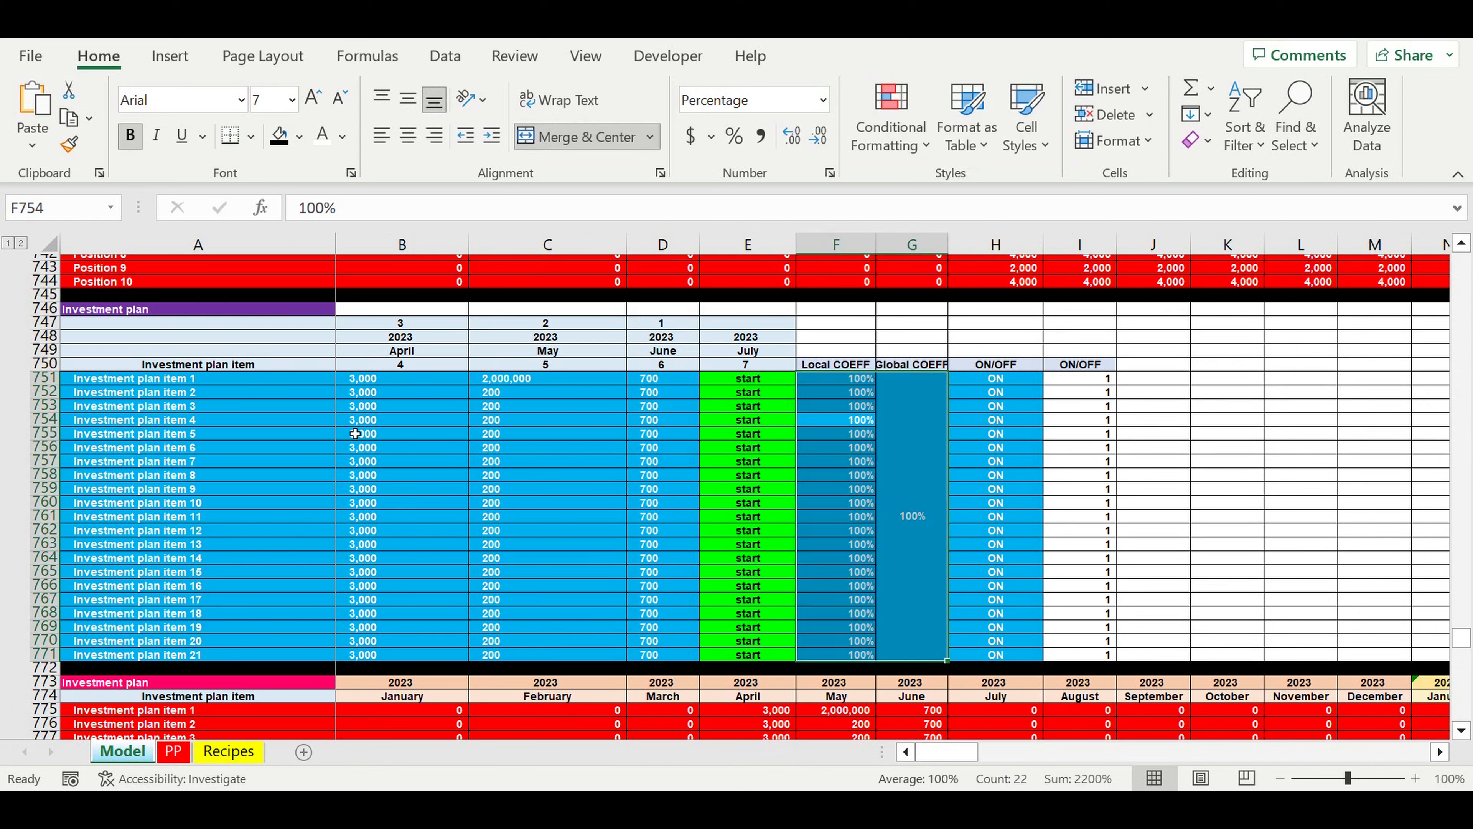
drag(366, 381, 587, 666)
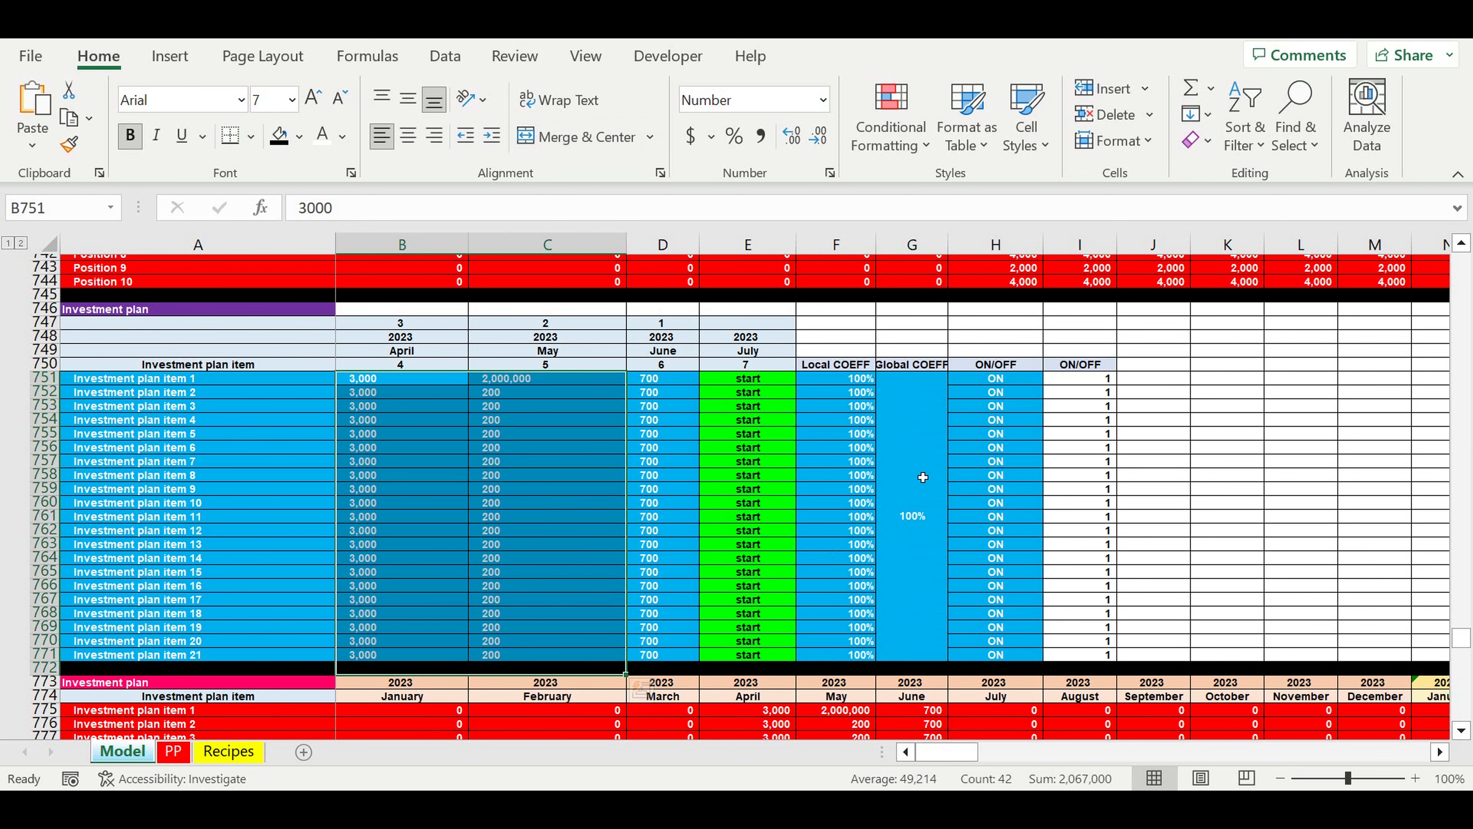
drag(923, 477, 876, 516)
Step: Review the local and global coefficients and ON/OFF switches of the Payroll and Fixed costs blocks on the Model sheet
scroll(876, 516, up, 15)
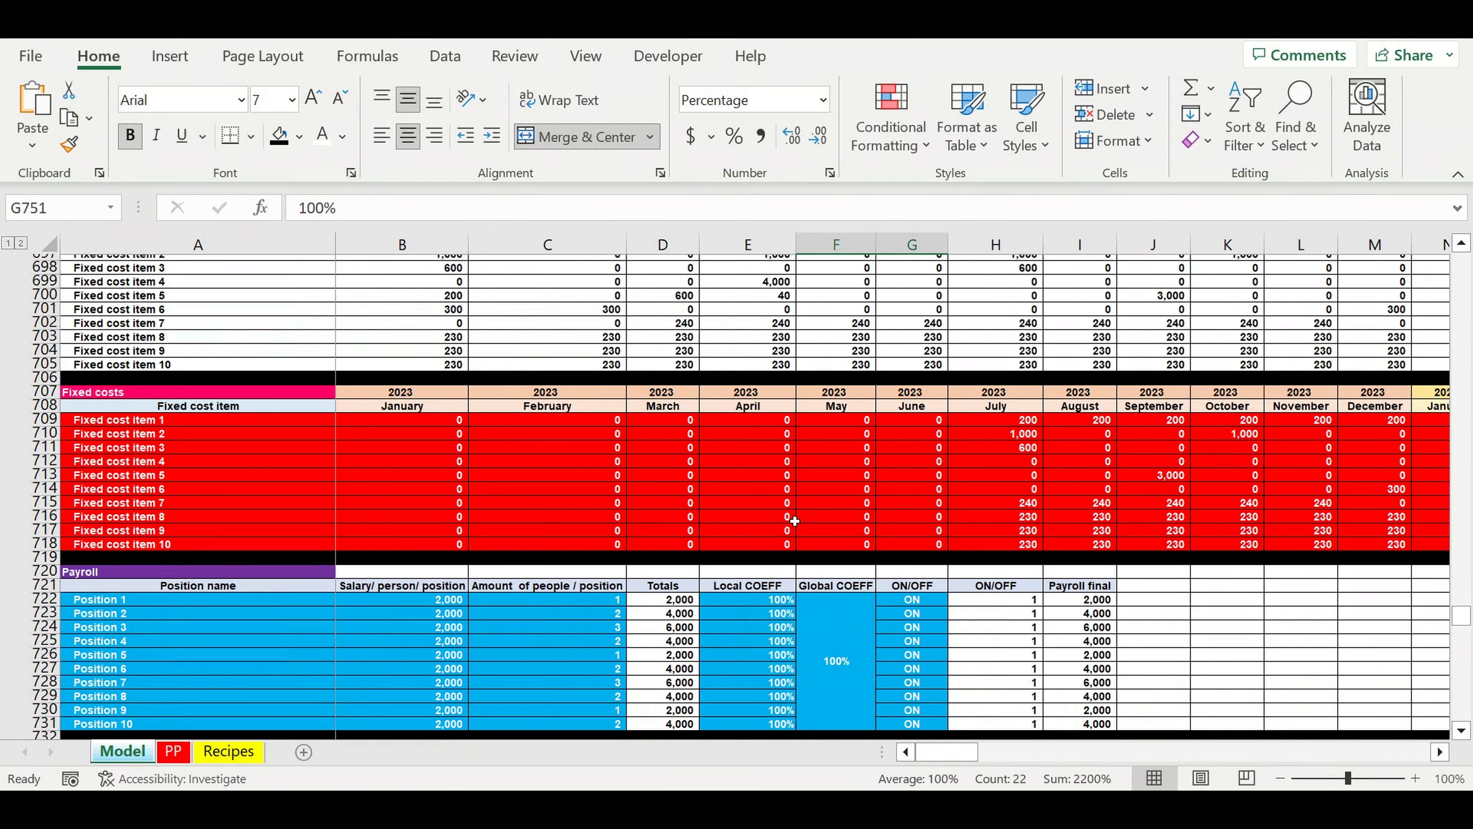
drag(775, 600, 900, 712)
scroll(791, 620, up, 3)
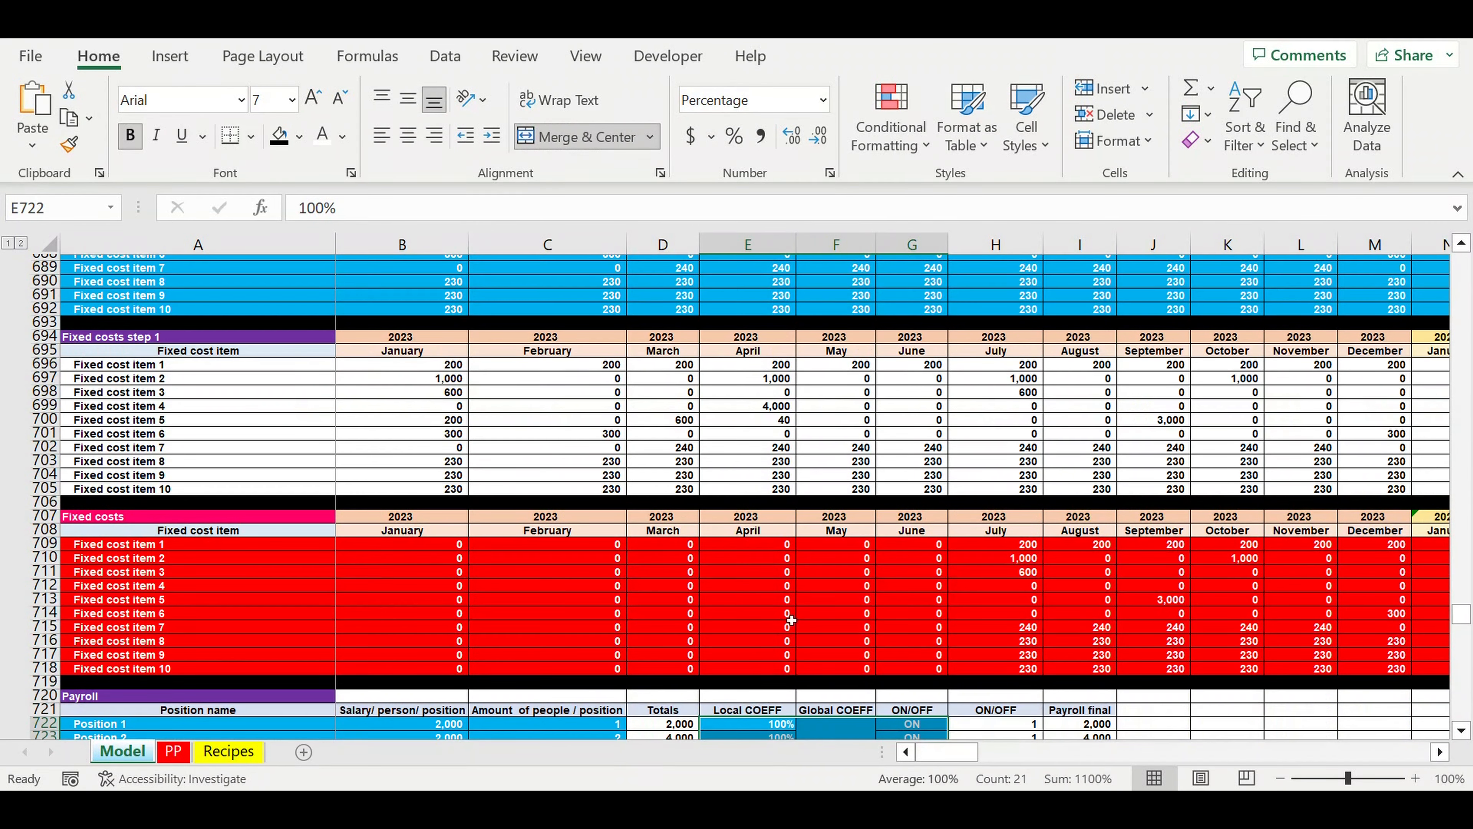
scroll(791, 620, up, 12)
drag(922, 753, 1007, 769)
scroll(929, 643, down, 4)
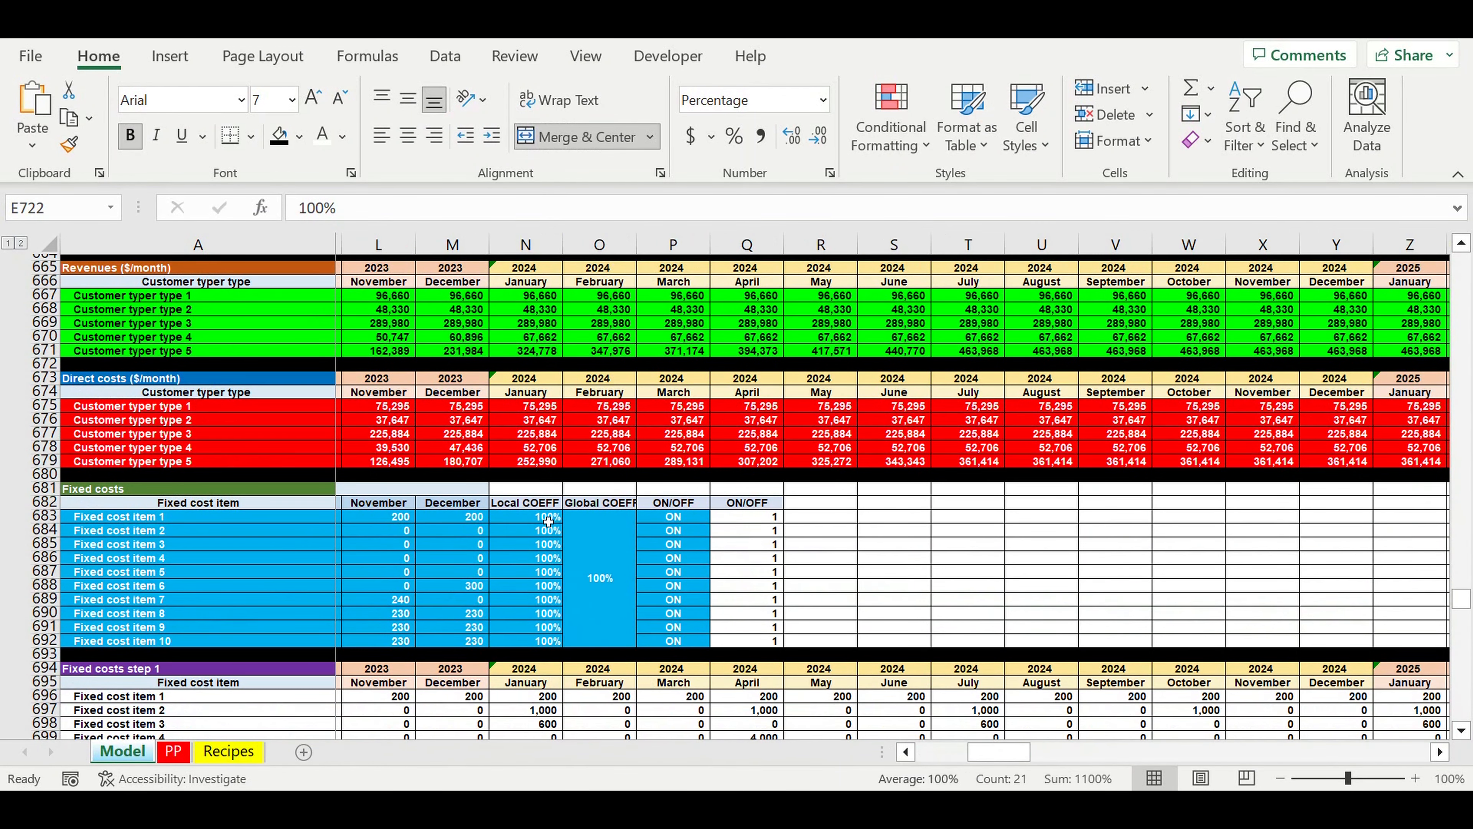
drag(549, 521, 627, 574)
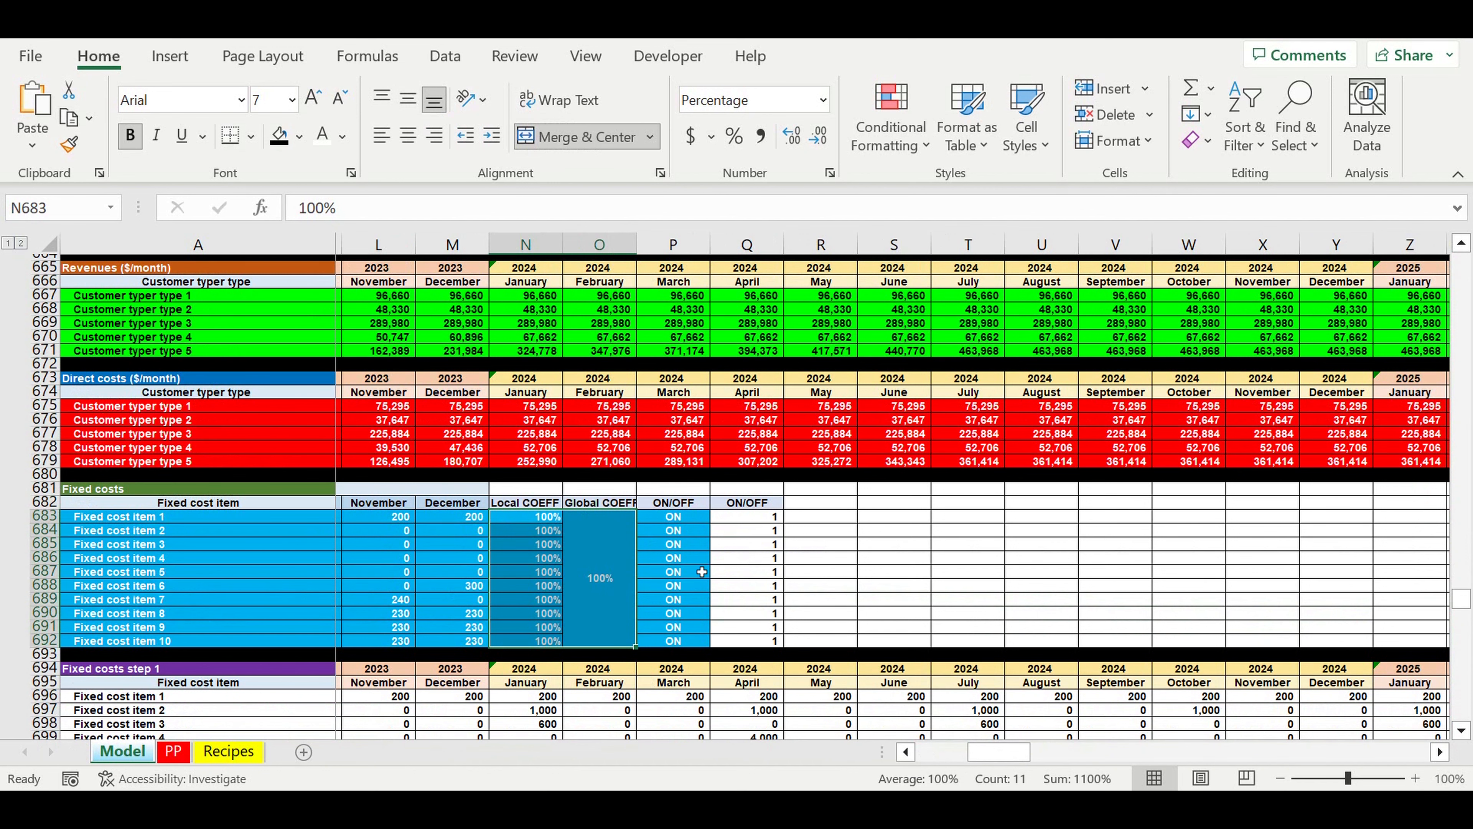
click(754, 558)
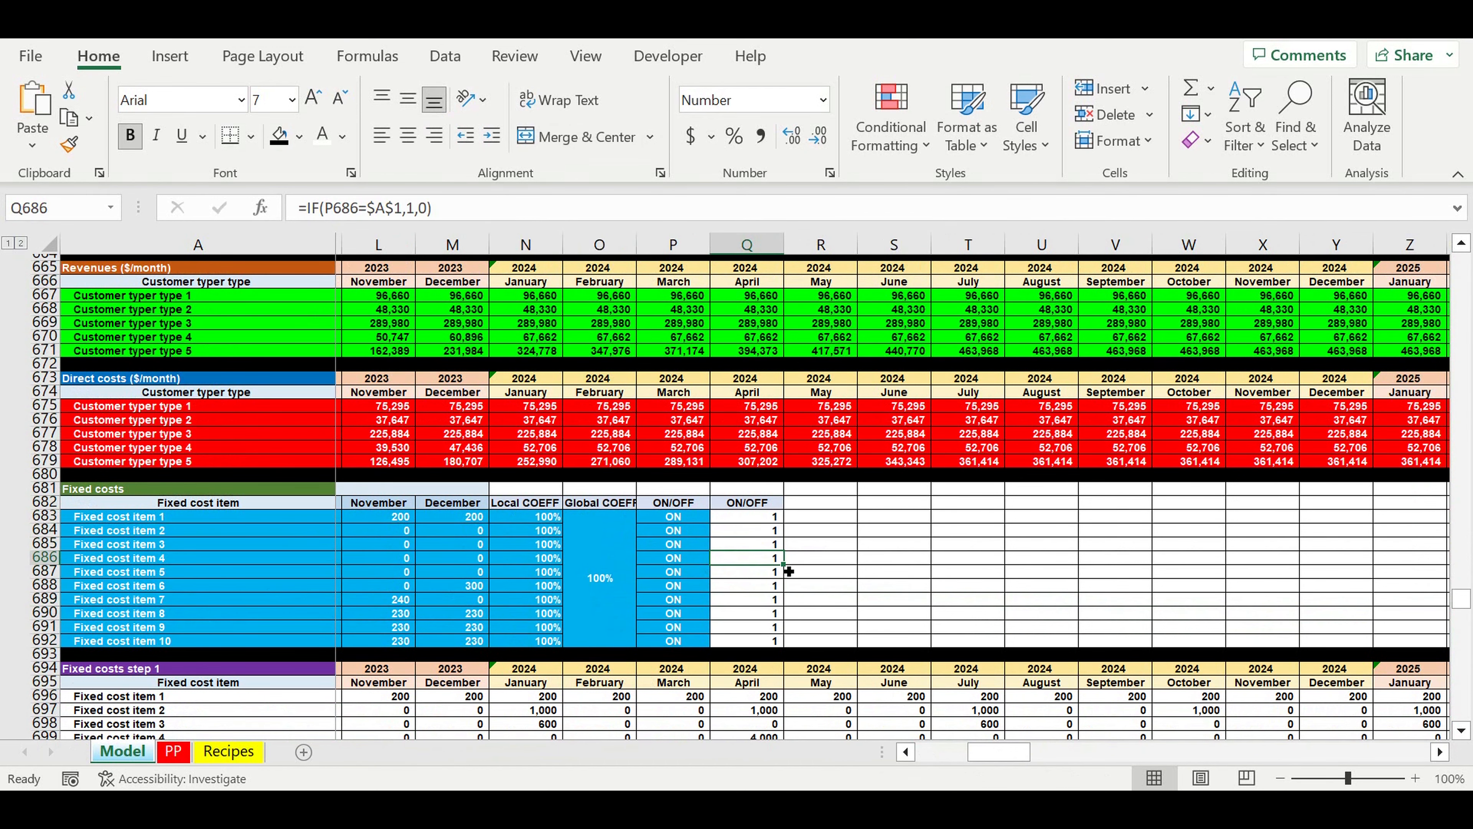
Step: Look over the Investment plan inputs once more and return to the two payback charts on the PP sheet
scroll(789, 572, down, 20)
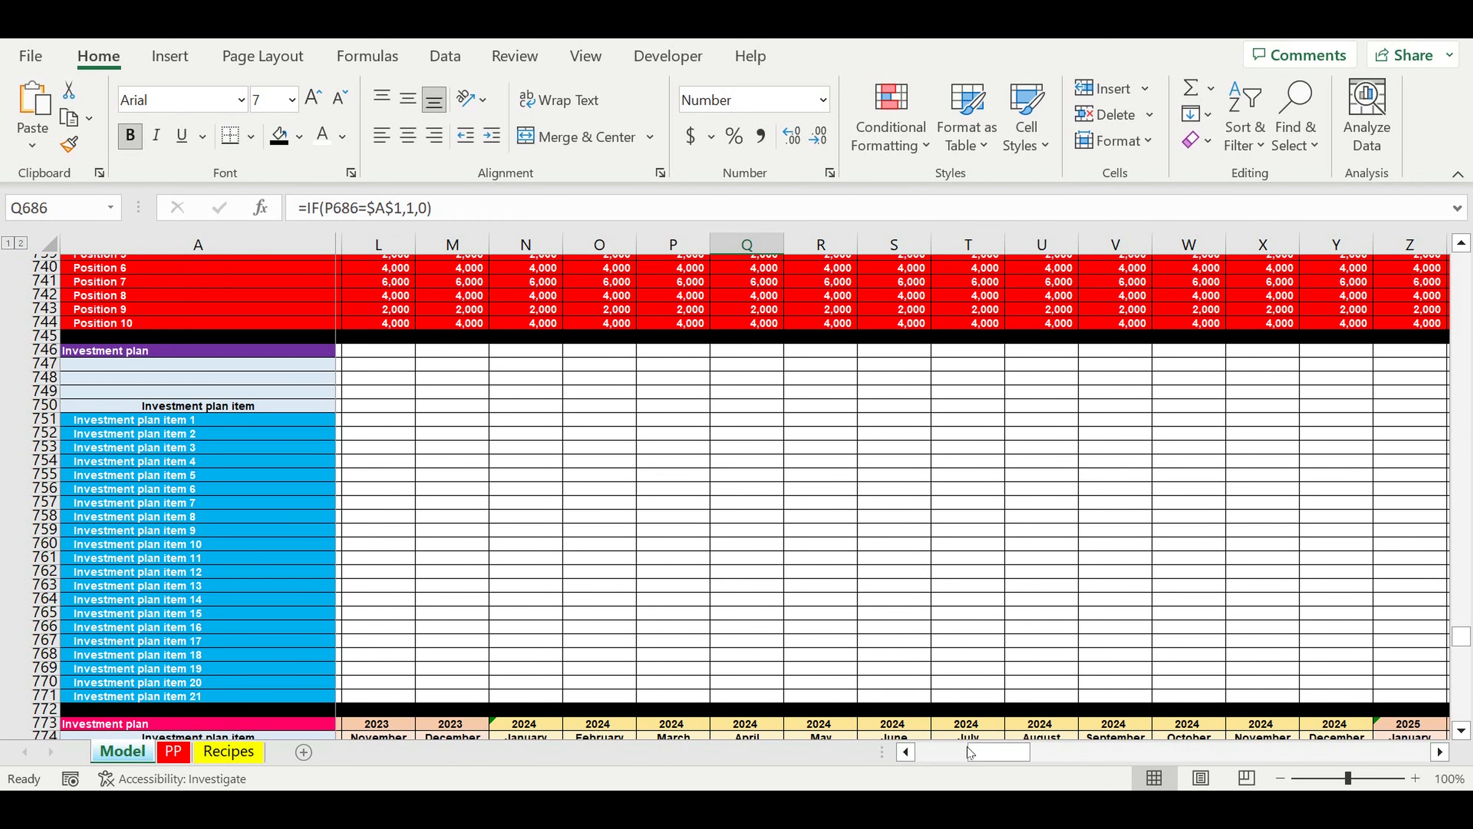
drag(971, 753, 870, 748)
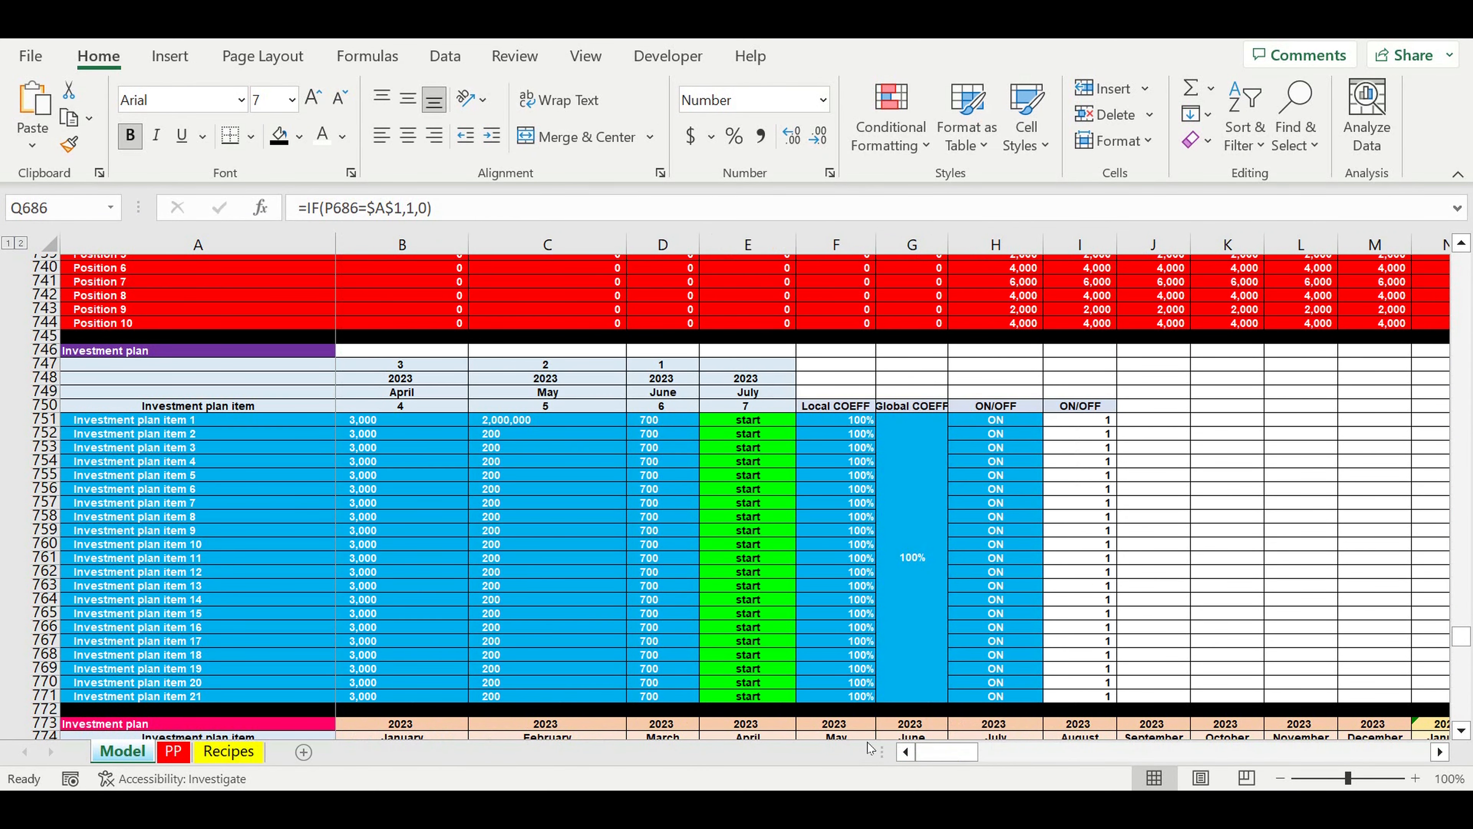
scroll(871, 749, down, 3)
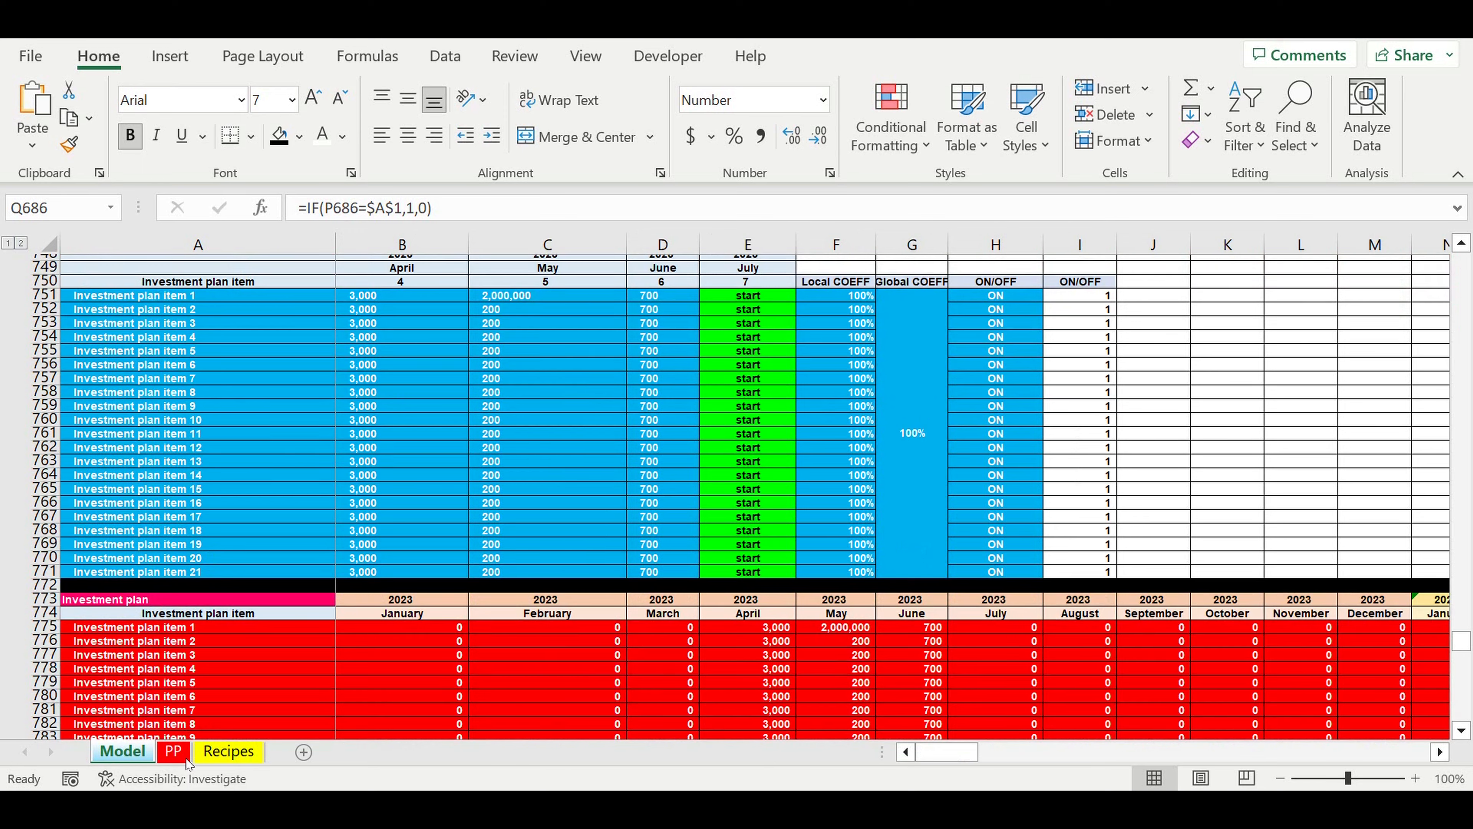
click(173, 751)
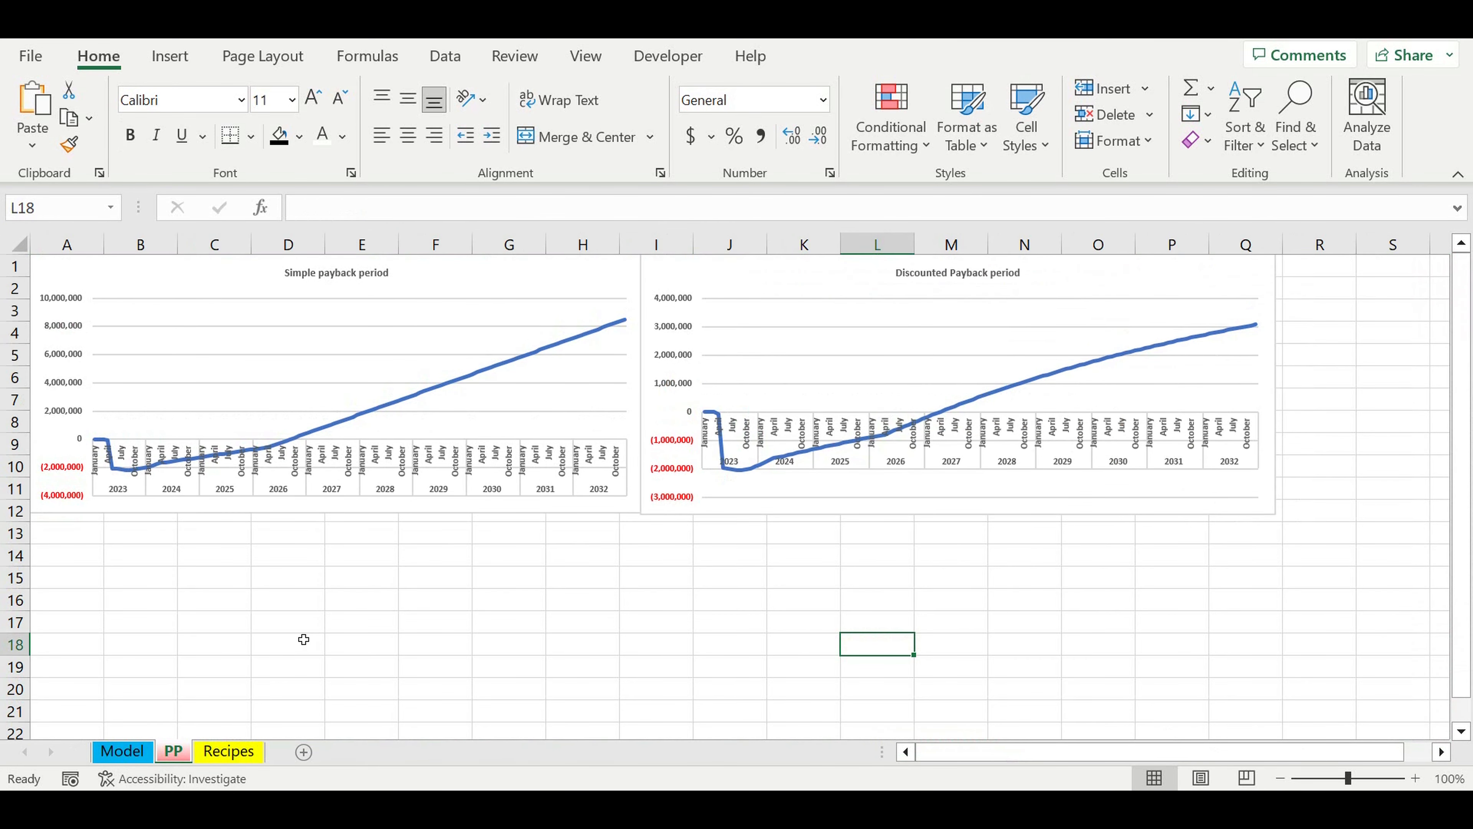